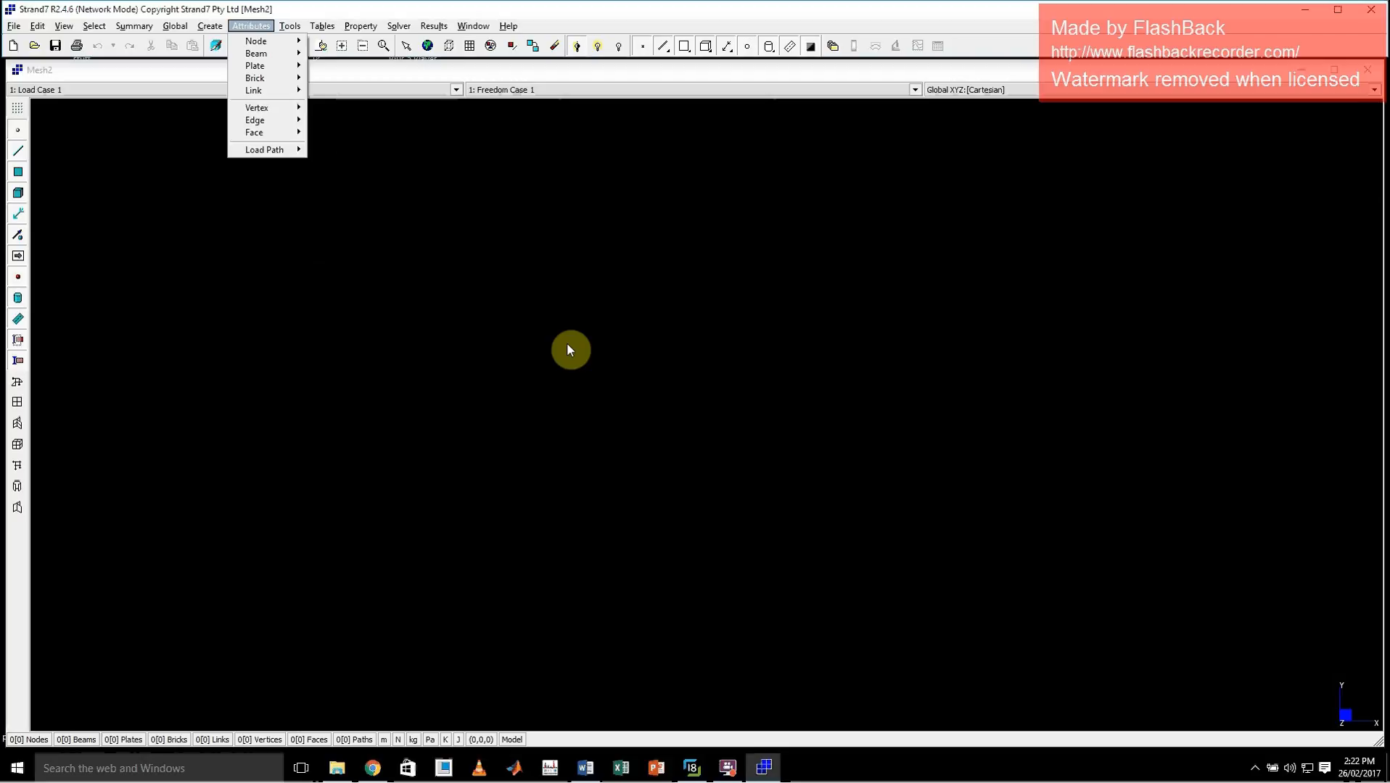
Examine the truss bridge photo in the image viewer and return to the empty Strand7 model
click(691, 767)
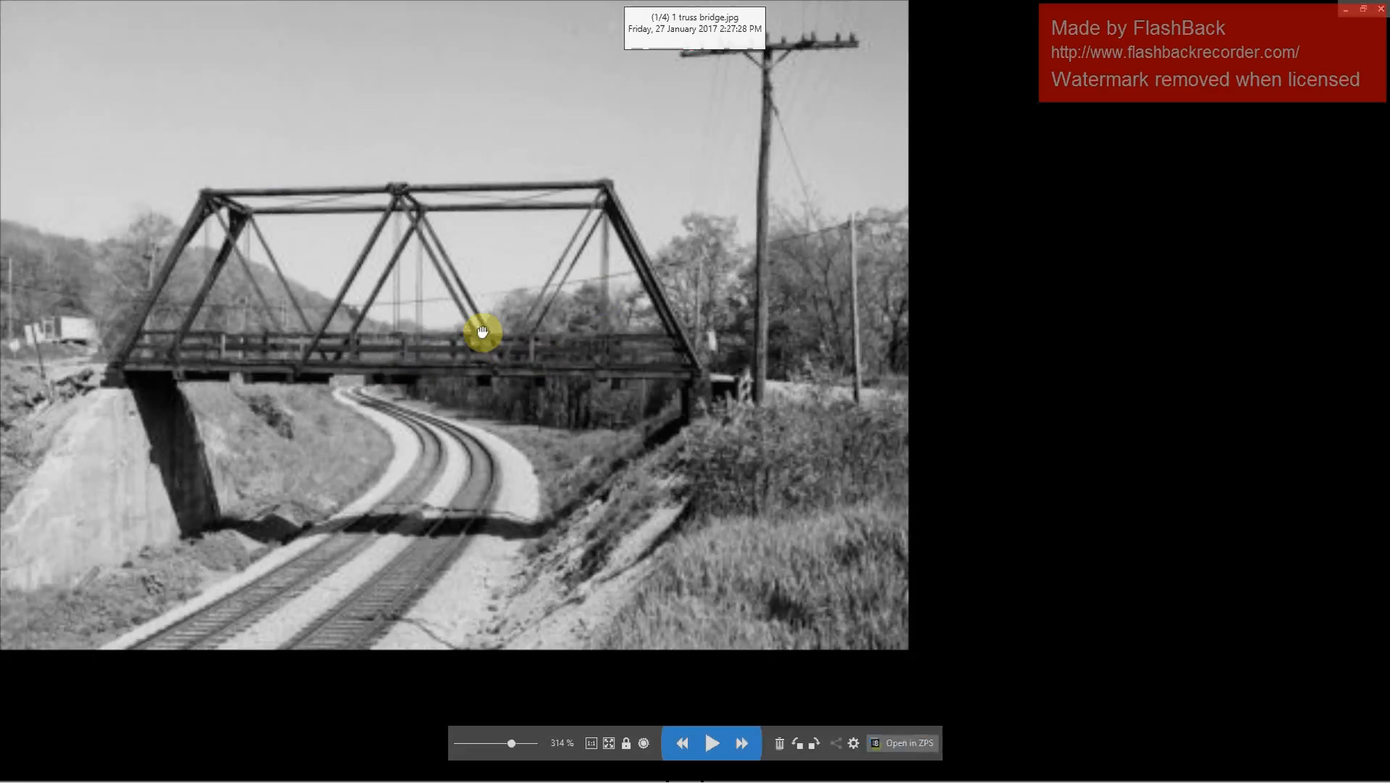
drag(550, 304, 787, 319)
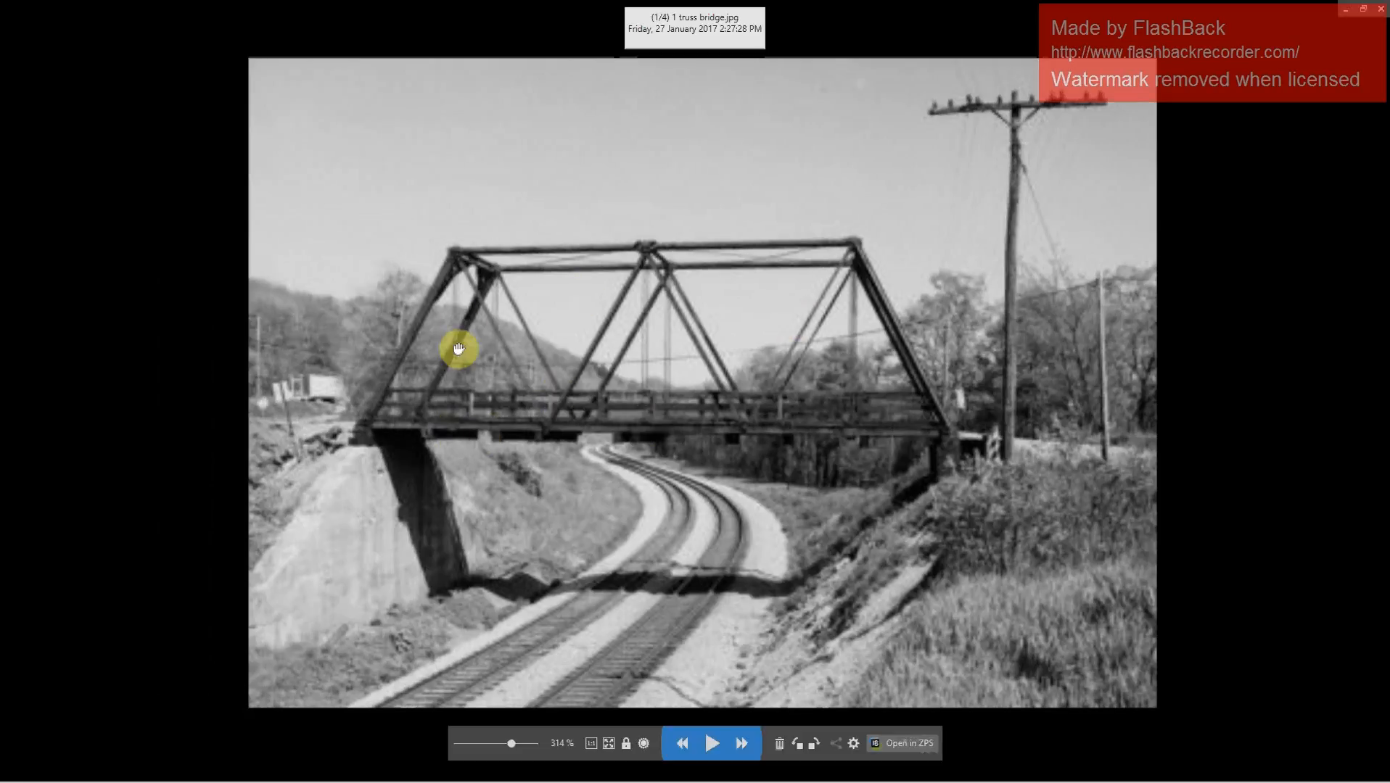
click(1348, 16)
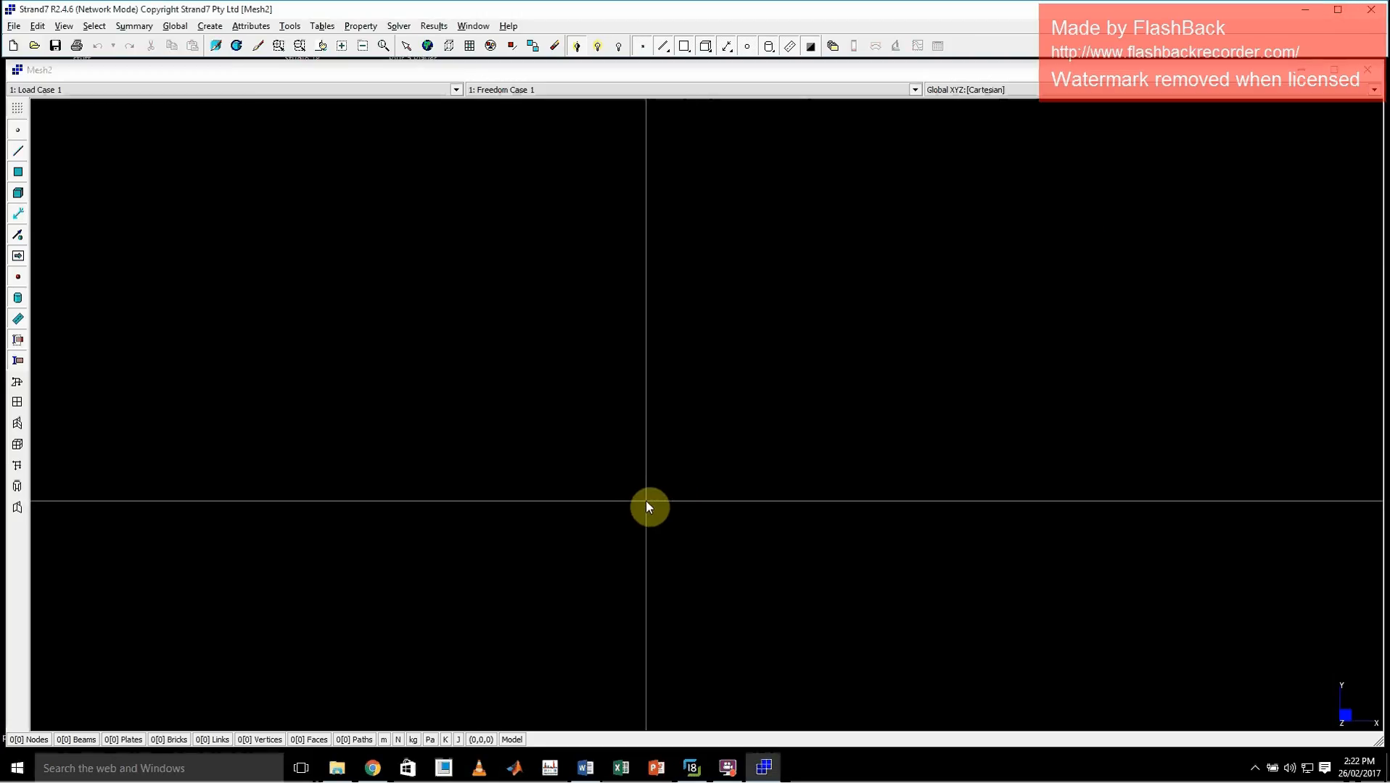
Create three nodes at (0, 0, 0), (3, 0, 0) and (1.5, 2.5968, 0)
key(ctrl+e)
click(131, 112)
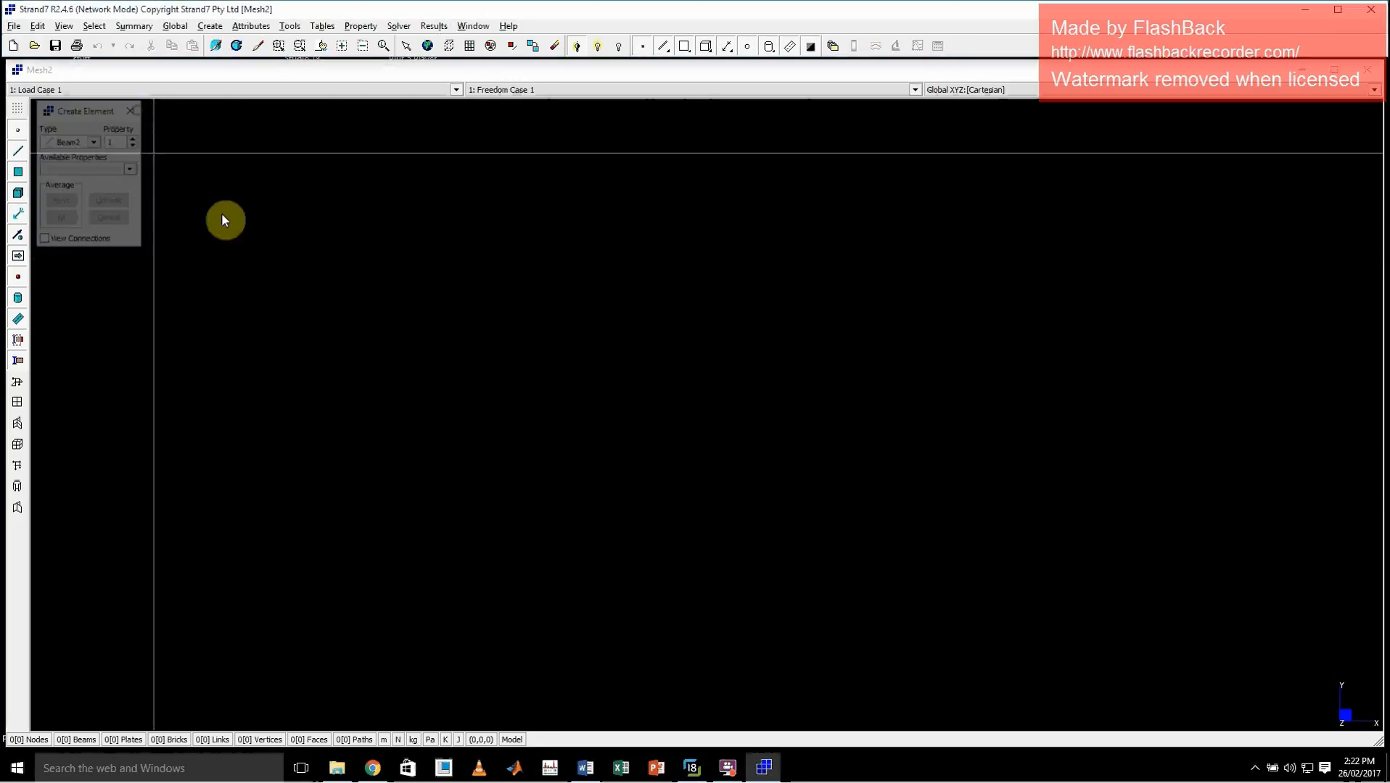
key(ctrl+n)
click(112, 198)
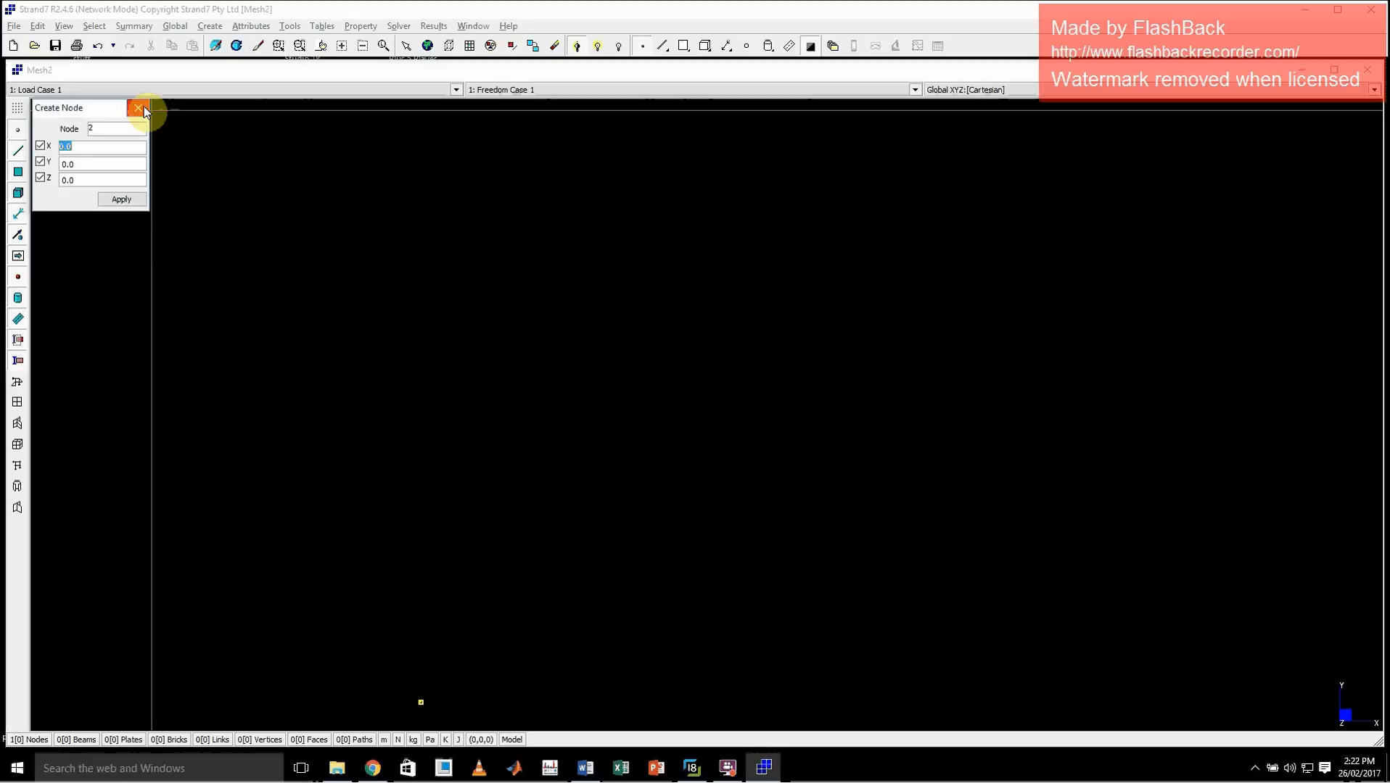
text(2)
click(117, 202)
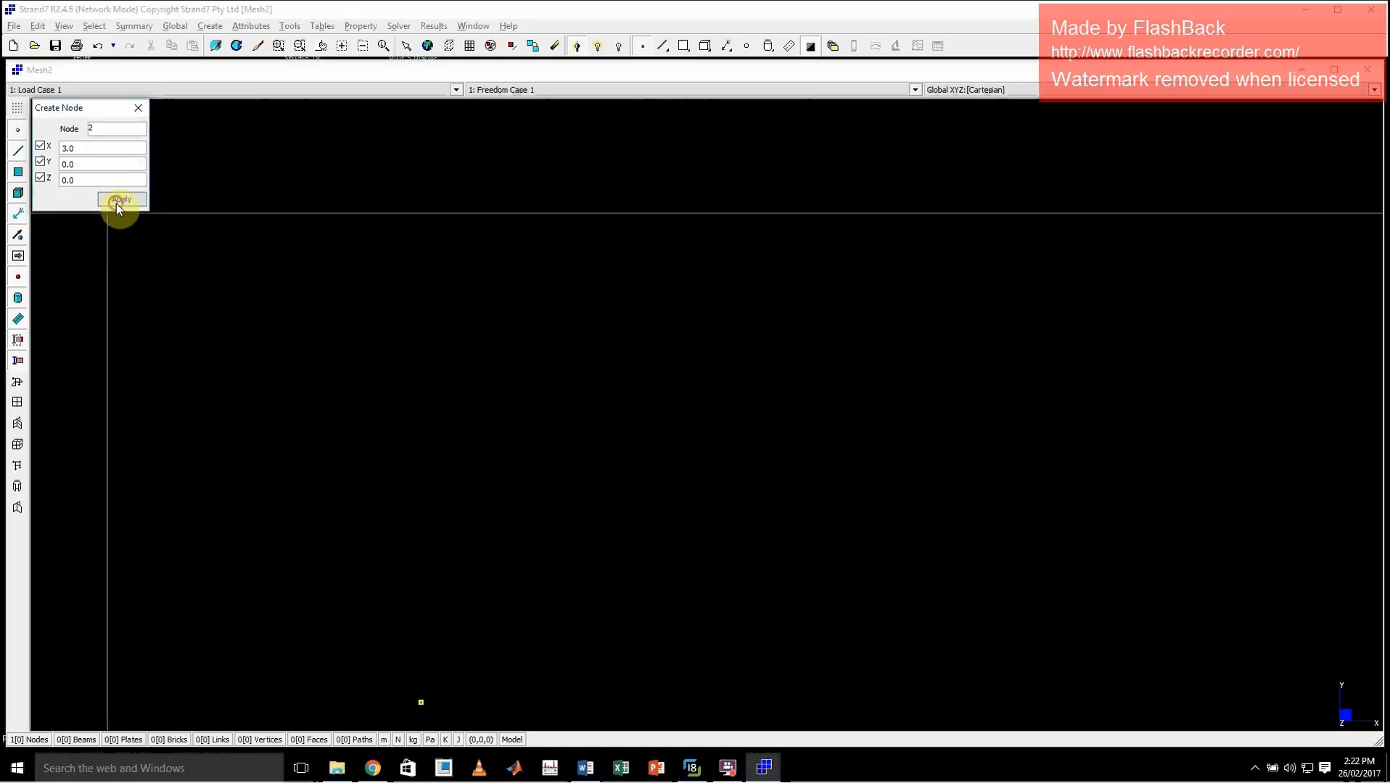
text(10)
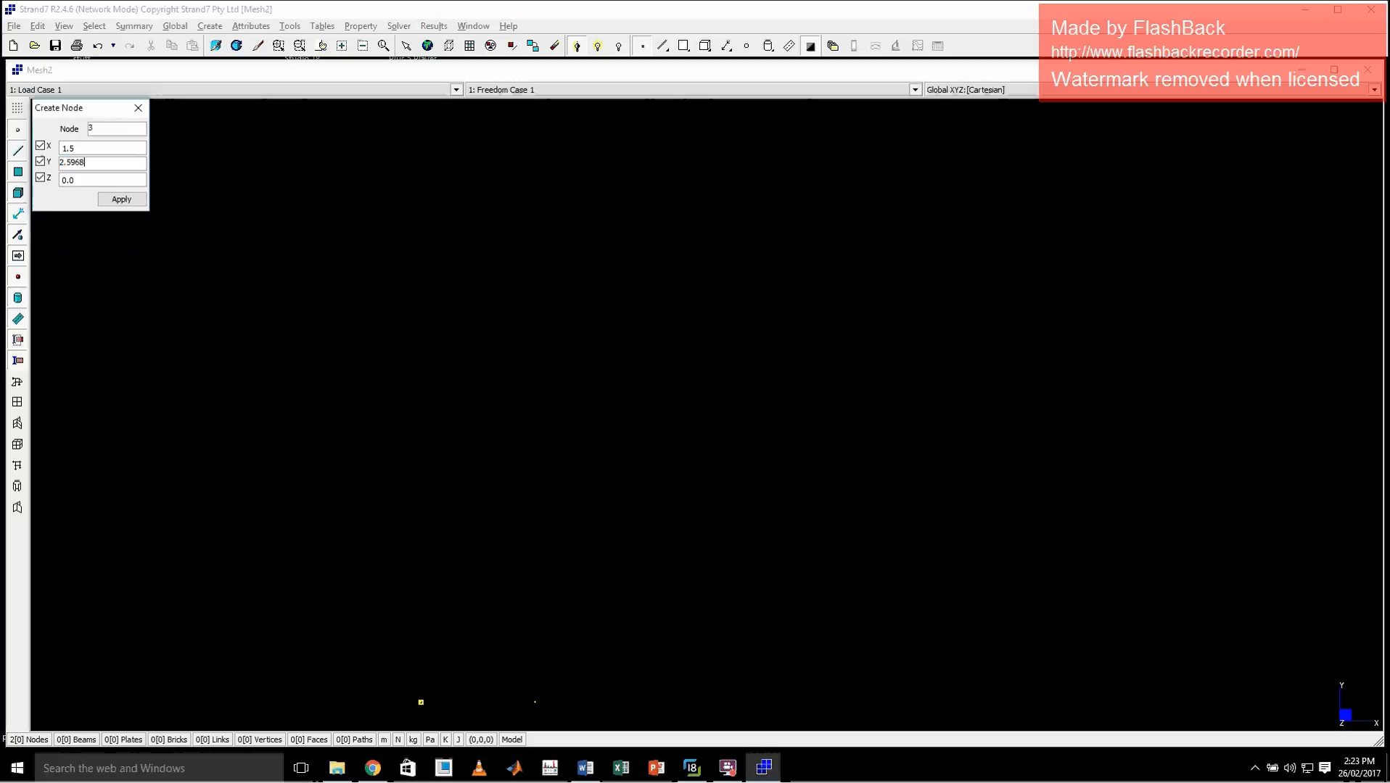
click(121, 199)
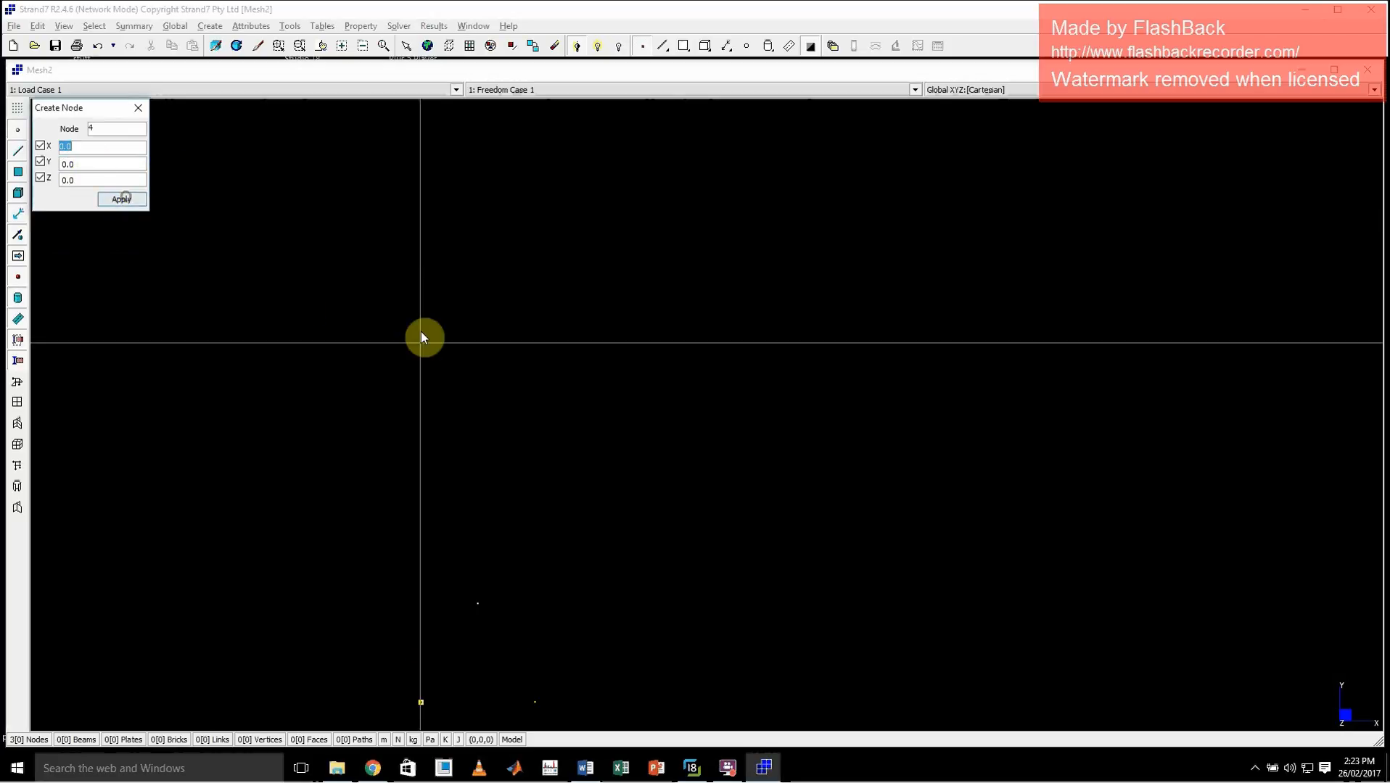
click(139, 107)
Connect the three nodes with Beam2 elements of property 1 to form a closed triangle
key(ctrl+e)
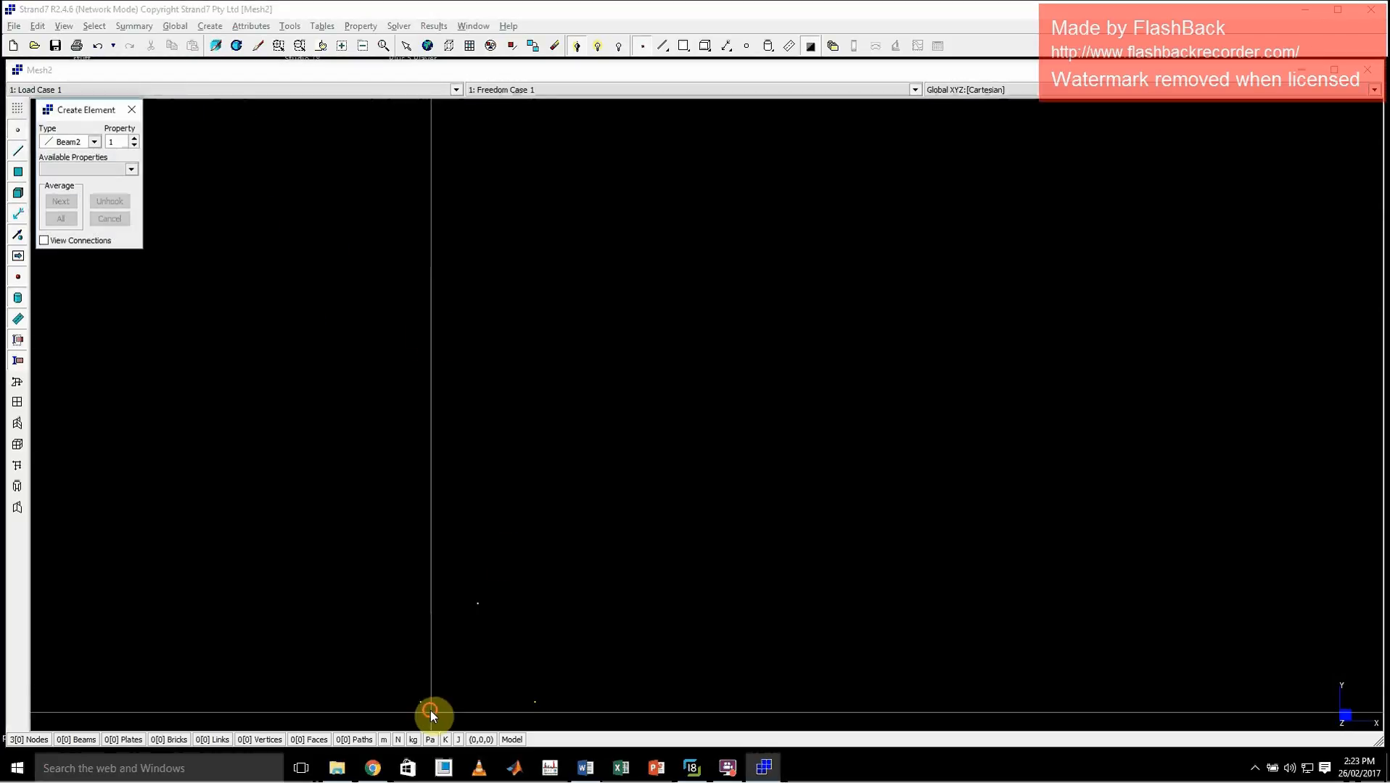
click(429, 715)
click(485, 572)
click(477, 603)
click(534, 702)
click(535, 702)
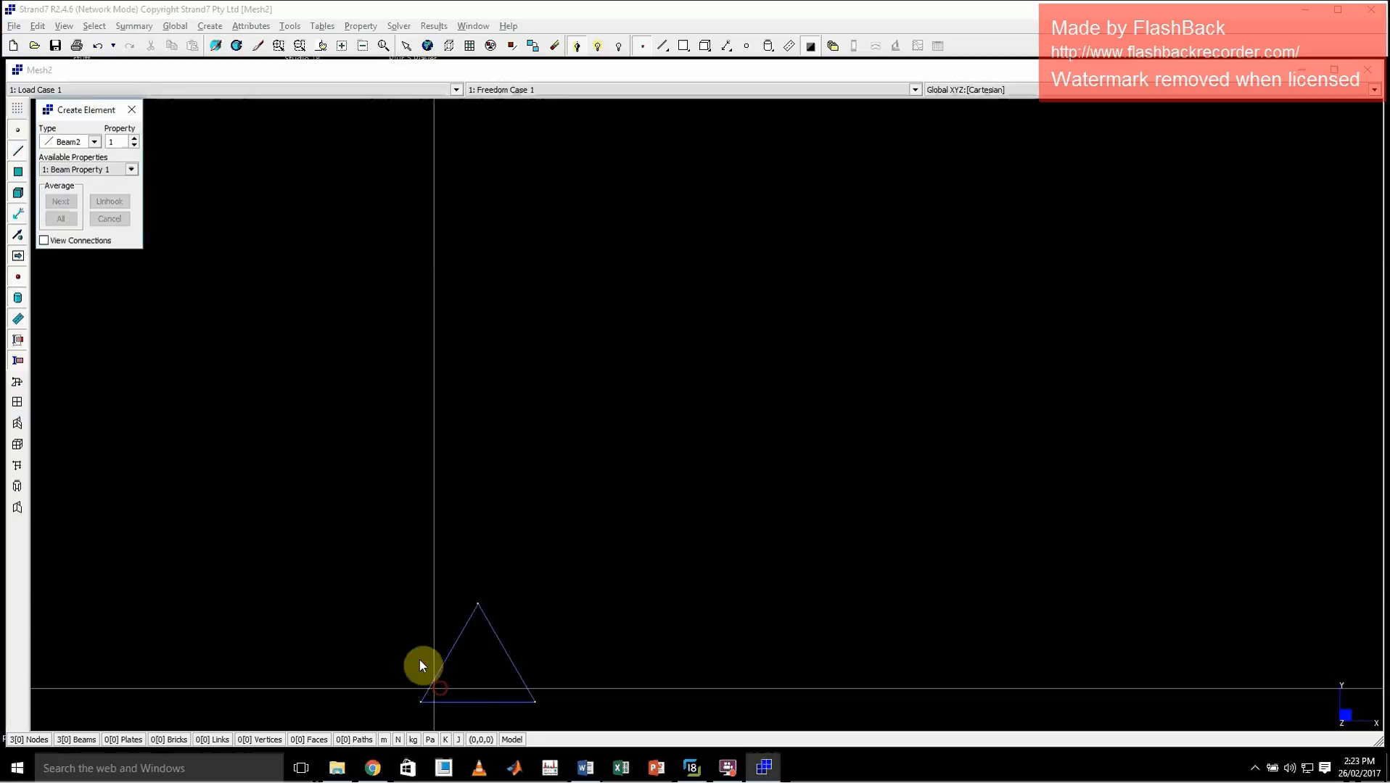
click(421, 702)
key(Escape)
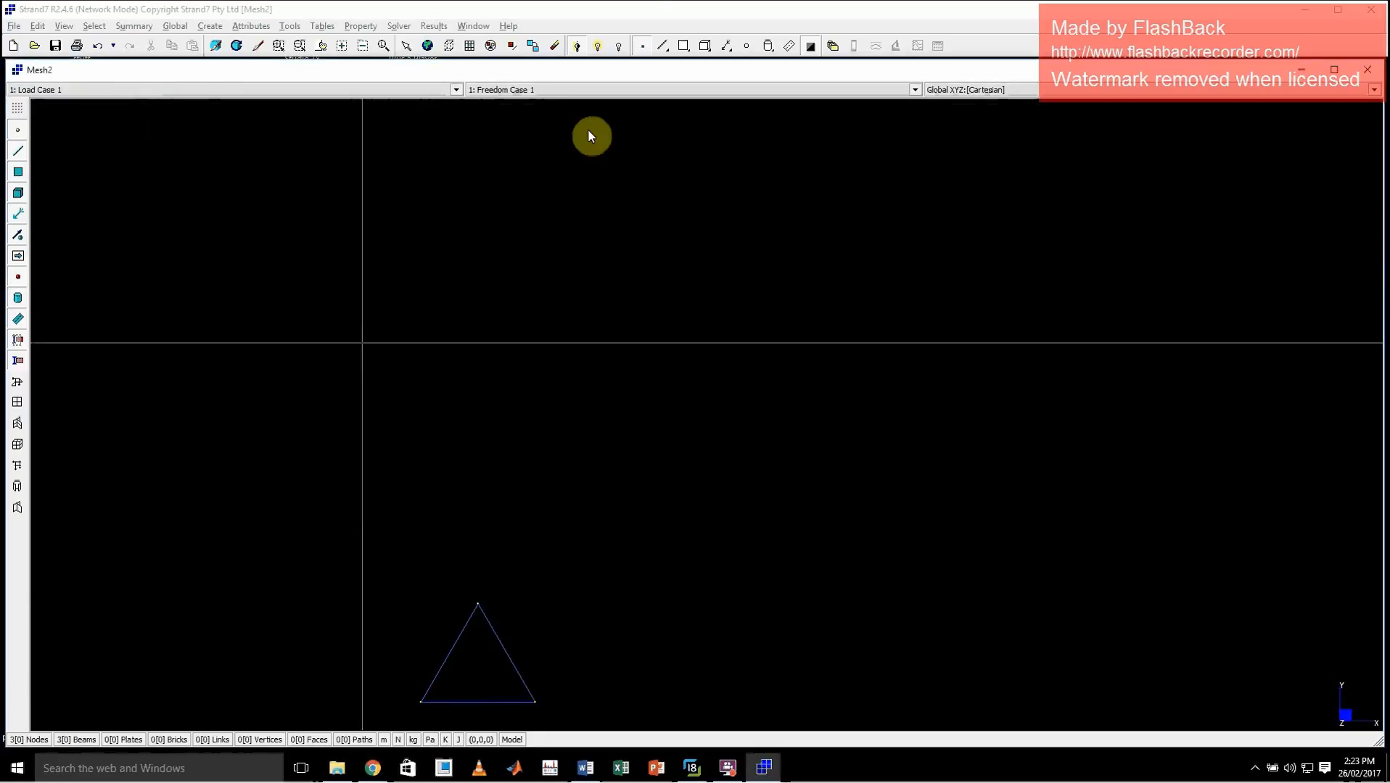
Copy the whole triangle by an increment of 3 in X with 2 repeats
click(661, 45)
click(406, 45)
drag(424, 575, 631, 740)
click(288, 26)
mouse_move(320, 44)
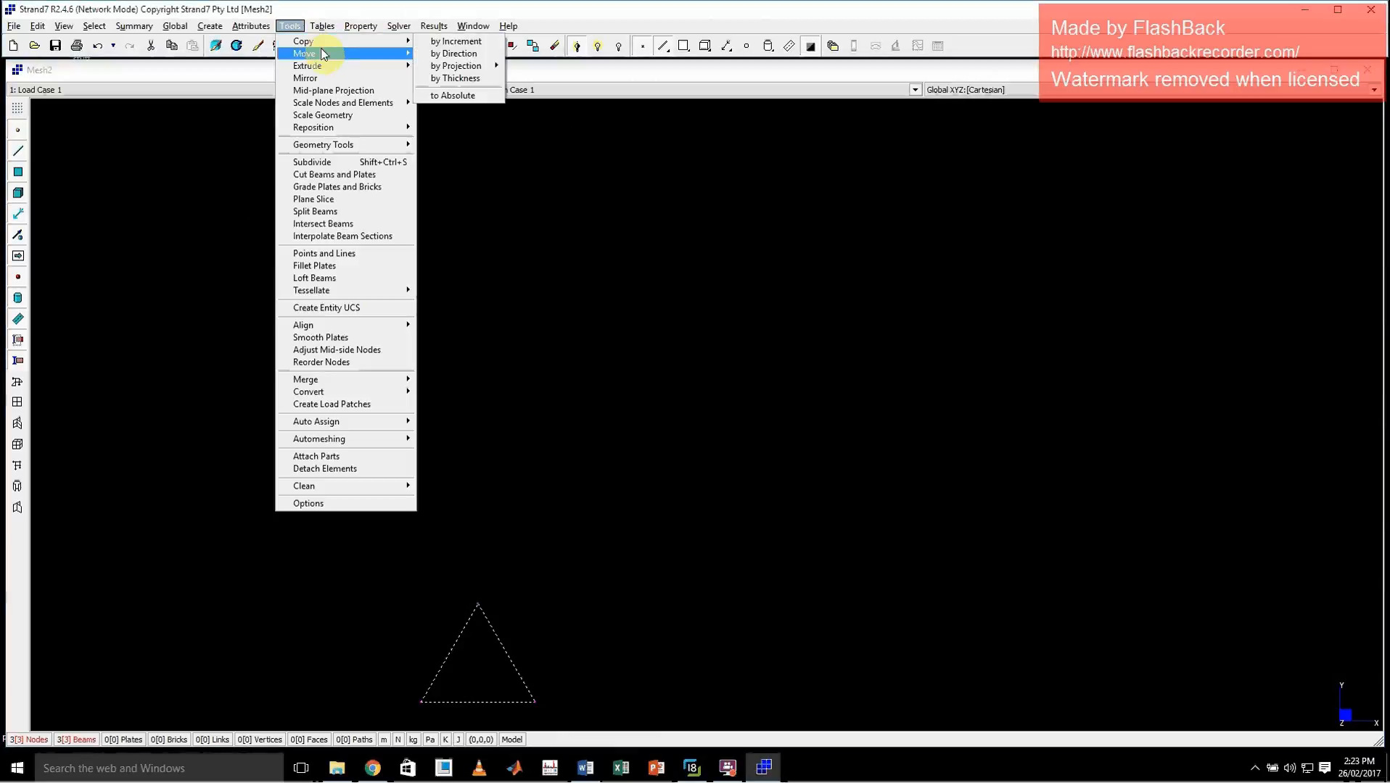
click(453, 42)
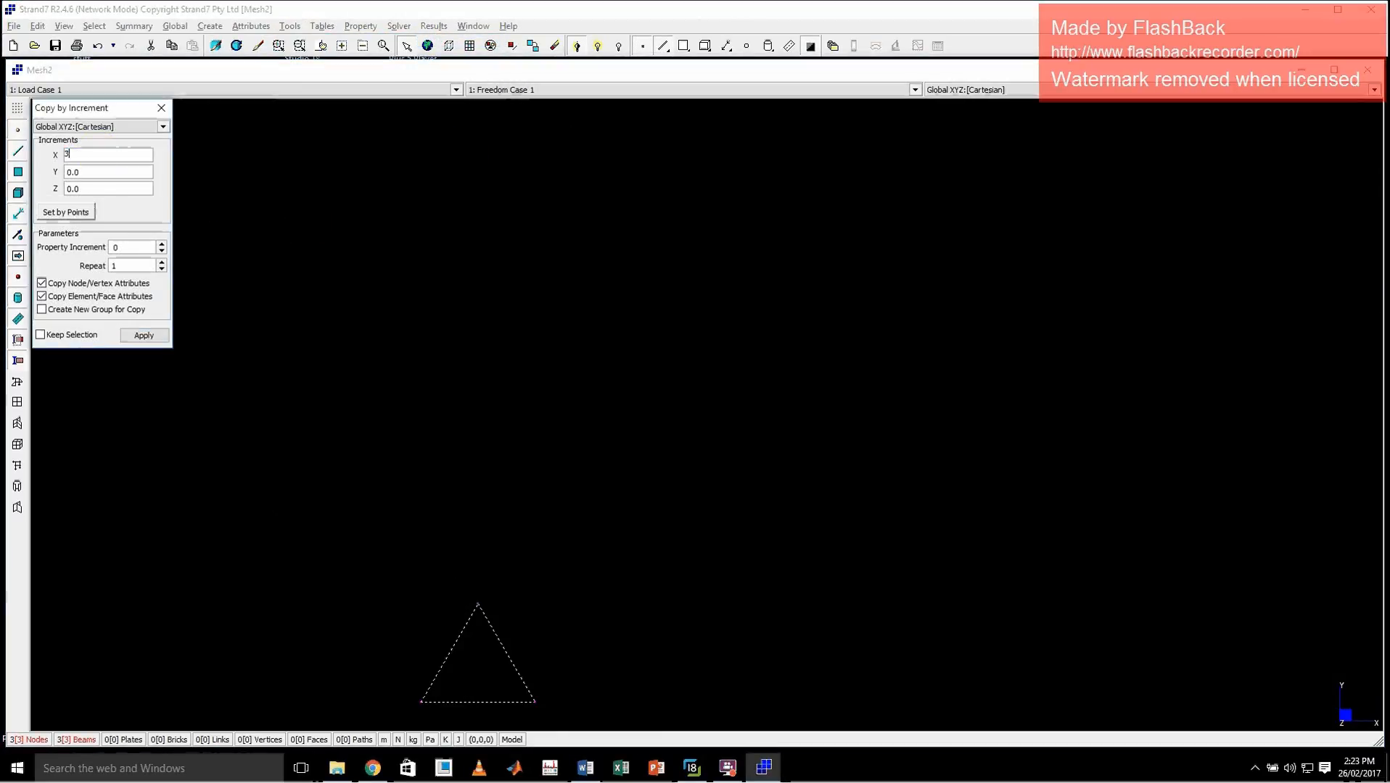
click(162, 262)
click(145, 334)
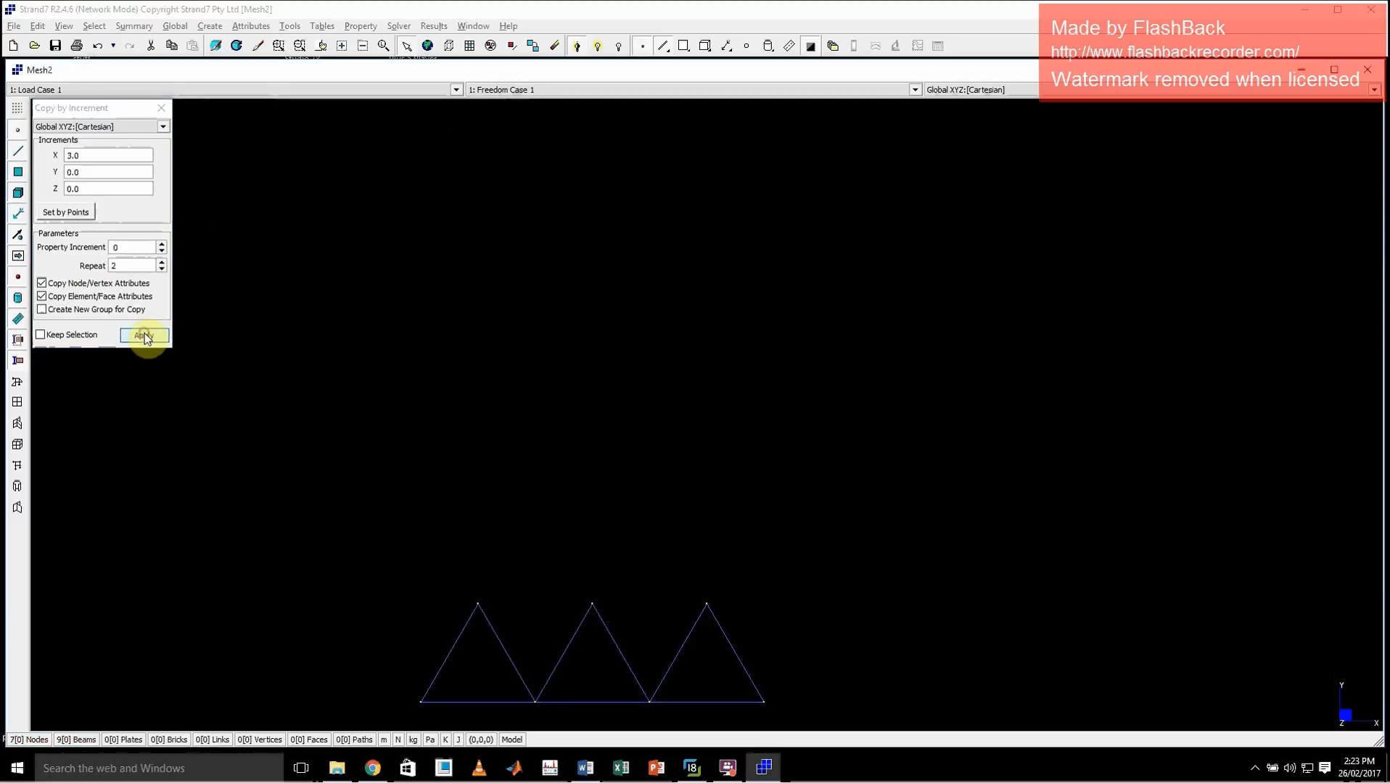
click(162, 108)
Add the two top chord beams joining the apex nodes of the three triangles
key(ctrl+e)
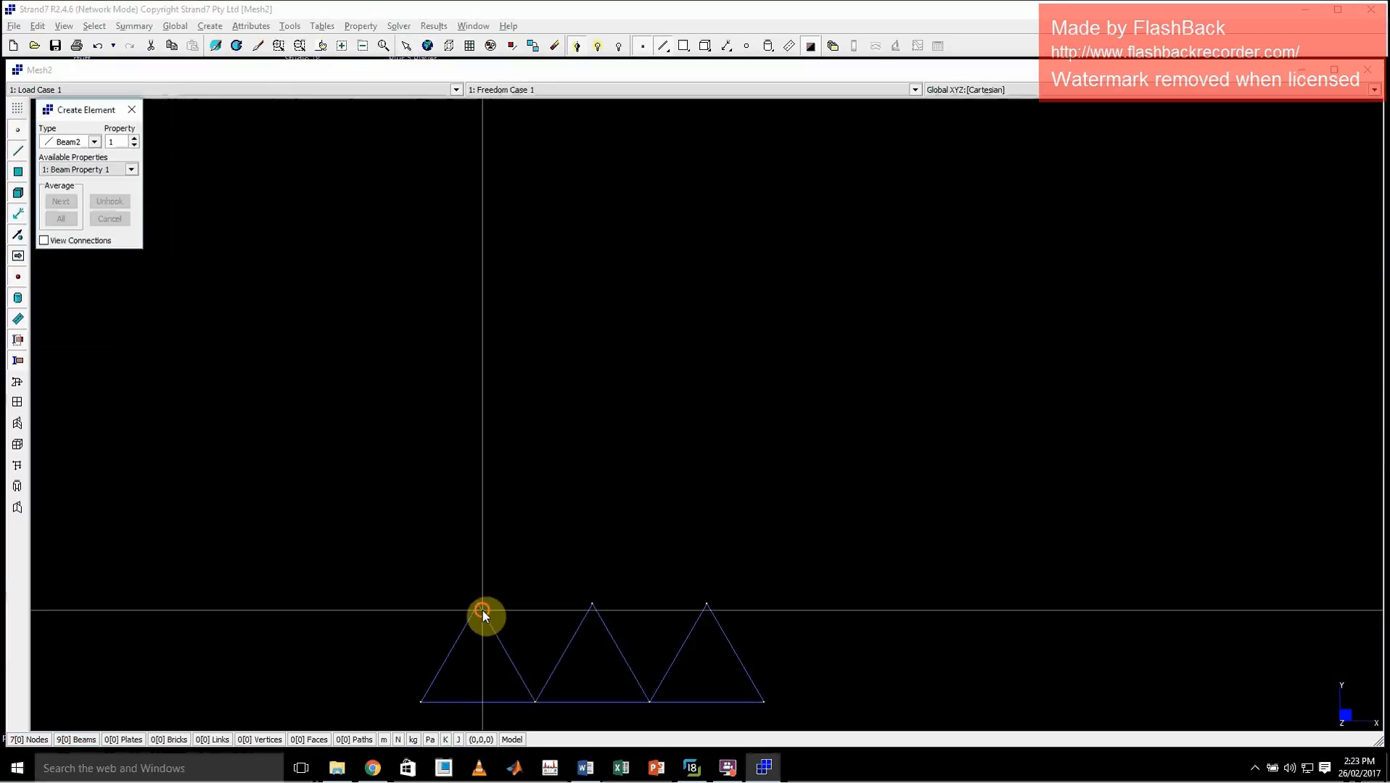
click(481, 609)
click(558, 607)
click(590, 605)
click(706, 604)
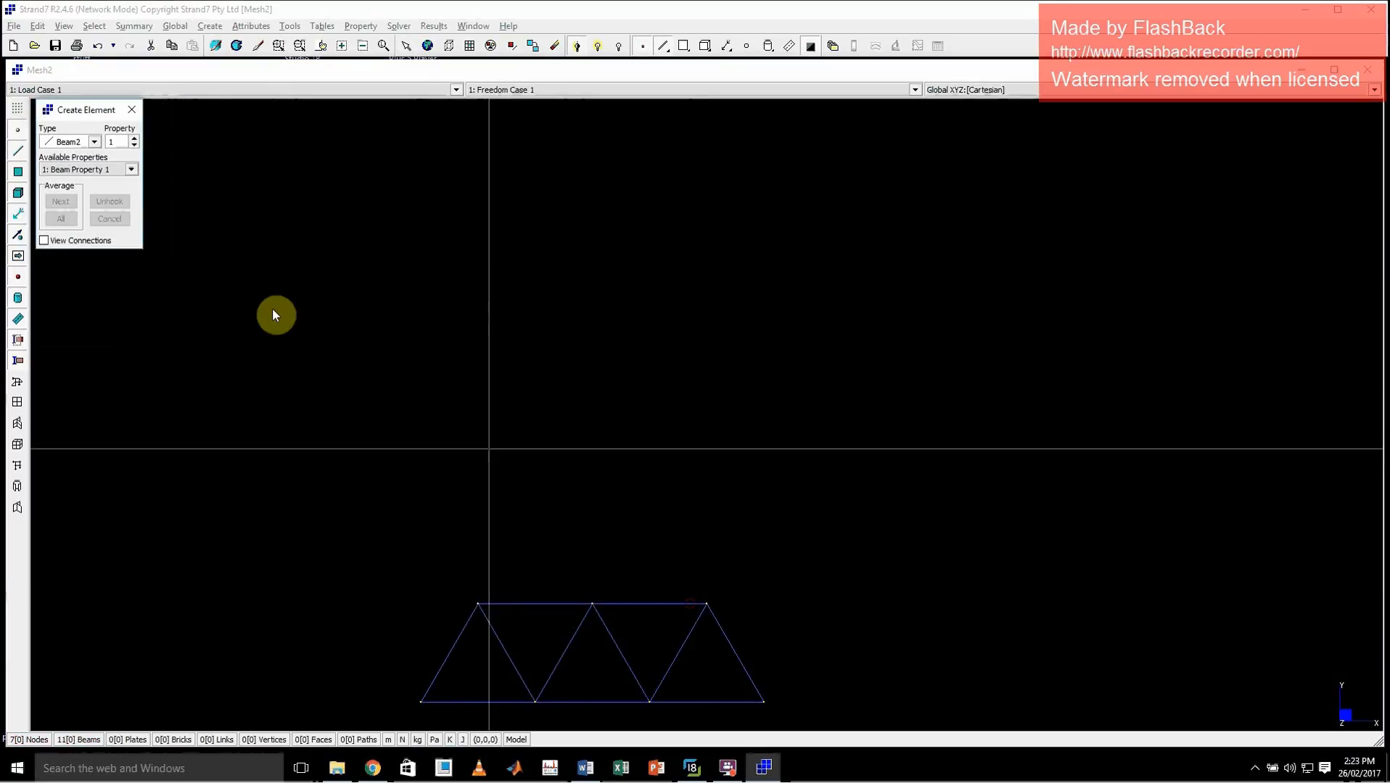
click(131, 109)
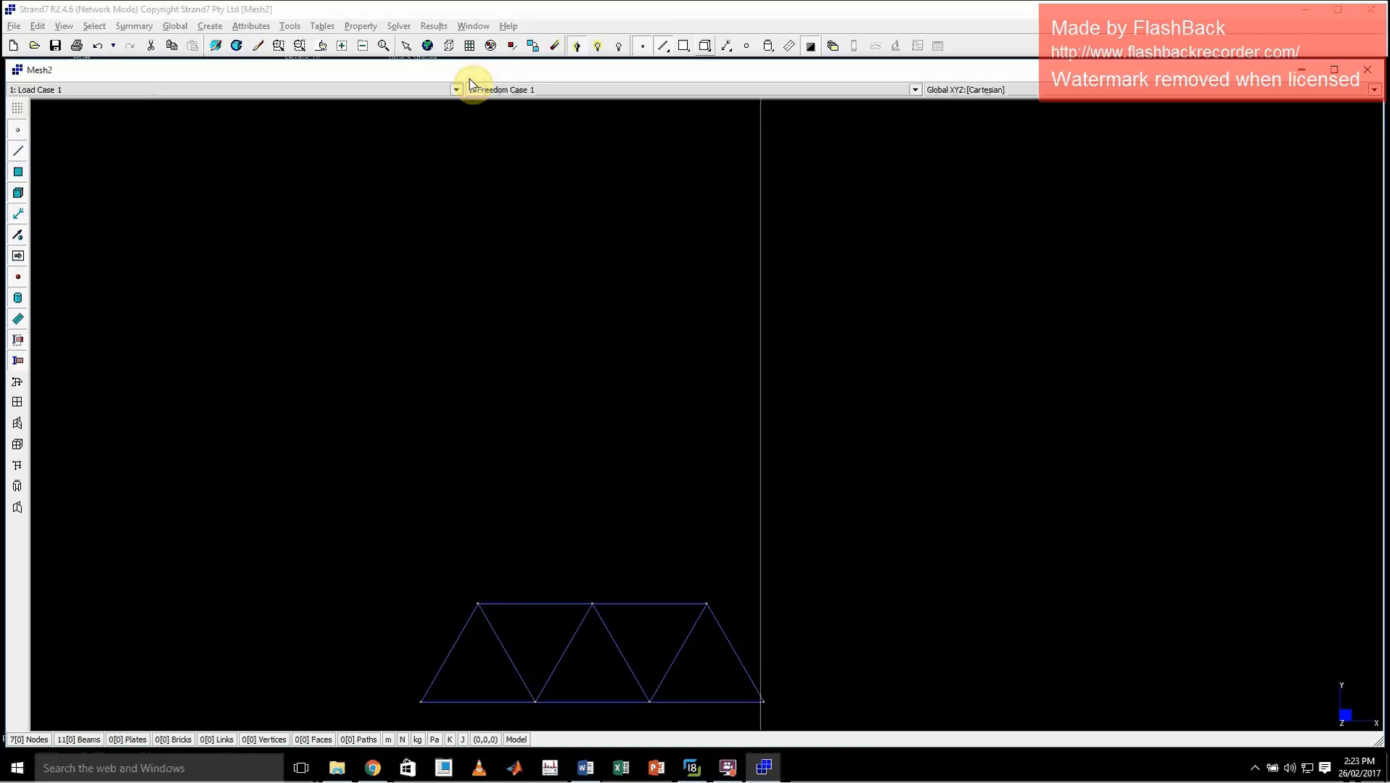
Check the bridge photo again and create a node at X 0, Y 0, offset in Z from the truss plane
click(693, 767)
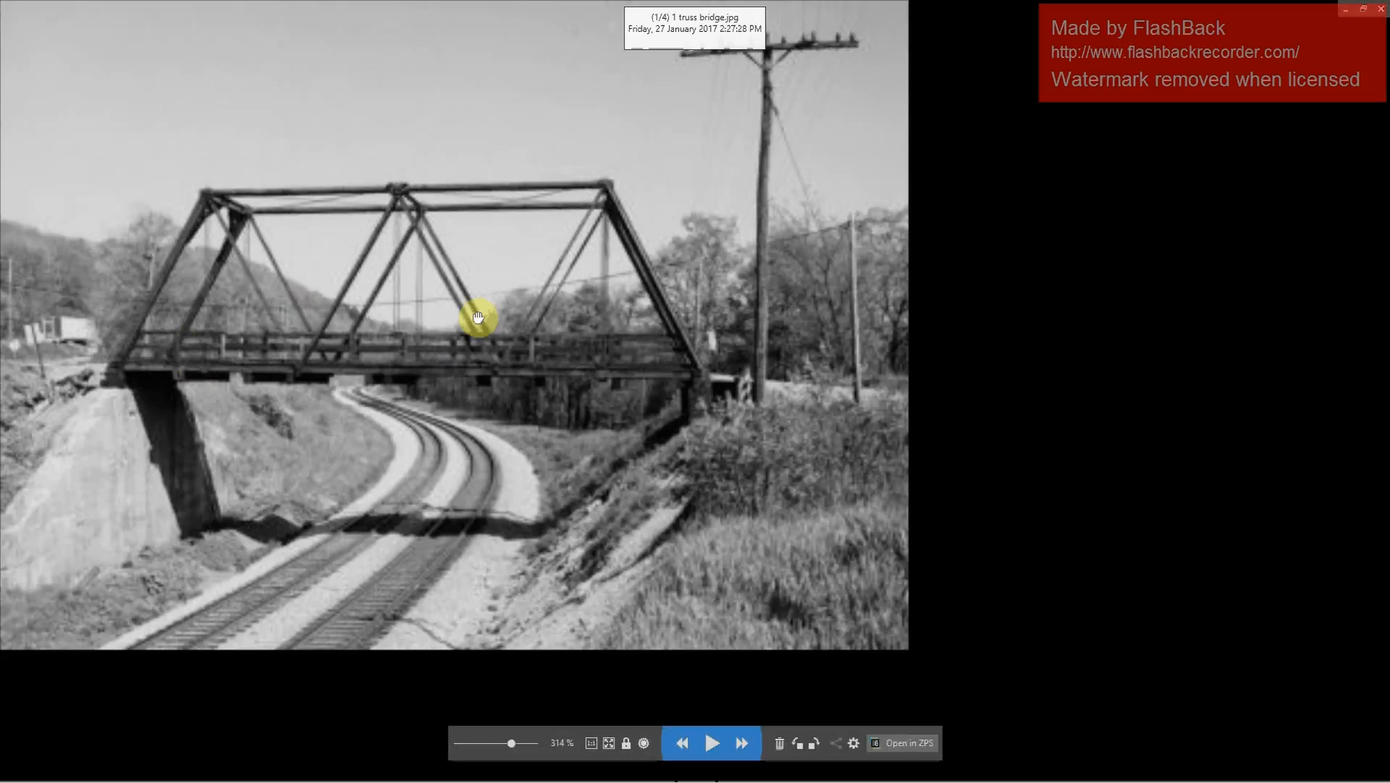
click(1345, 9)
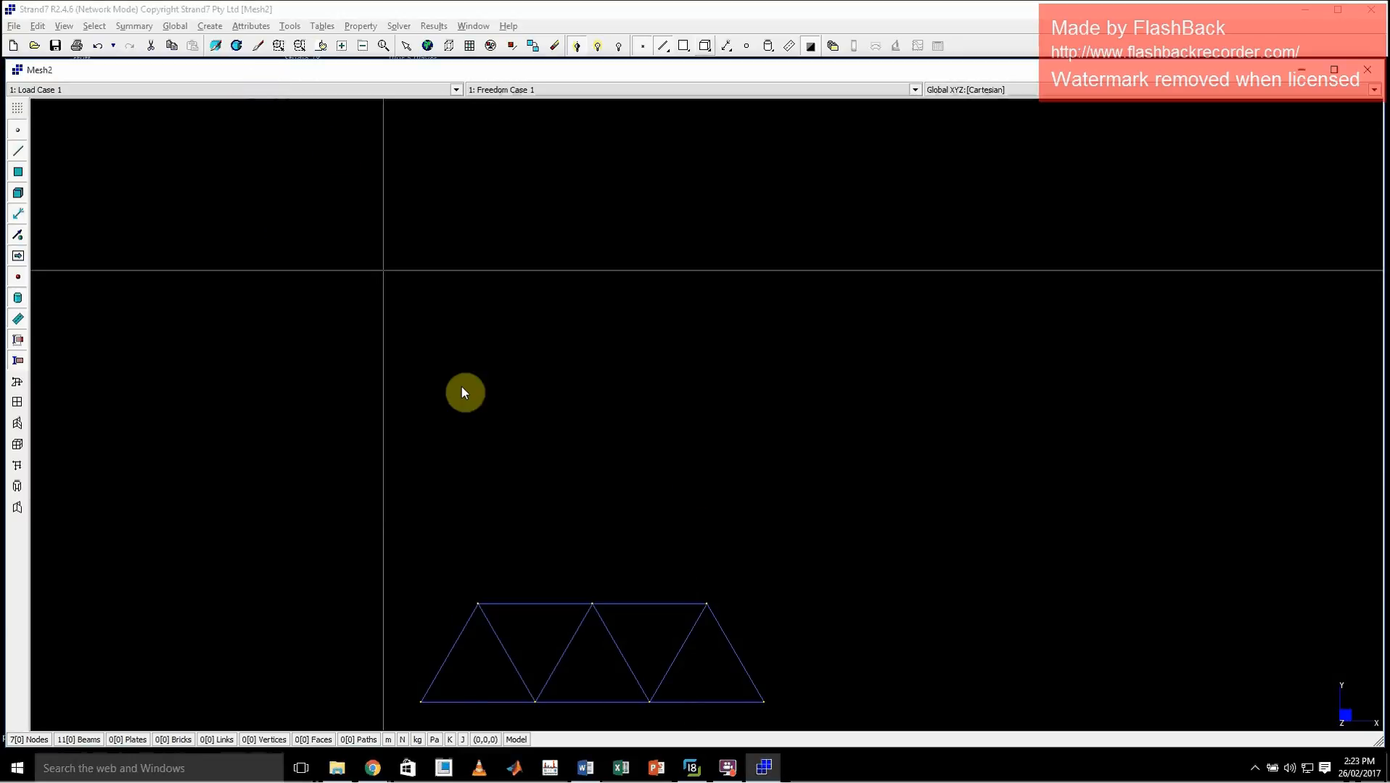
key(ctrl+e)
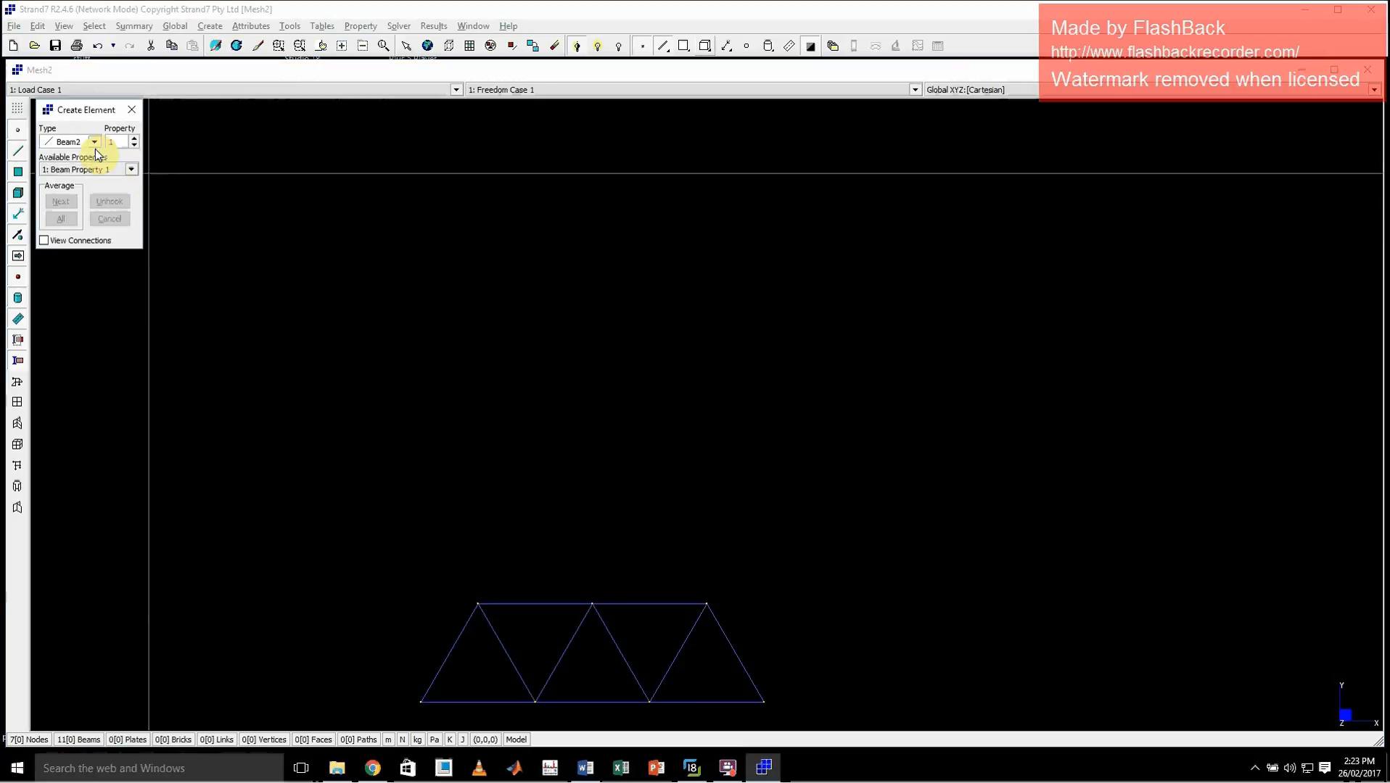
click(137, 109)
key(ctrl+n)
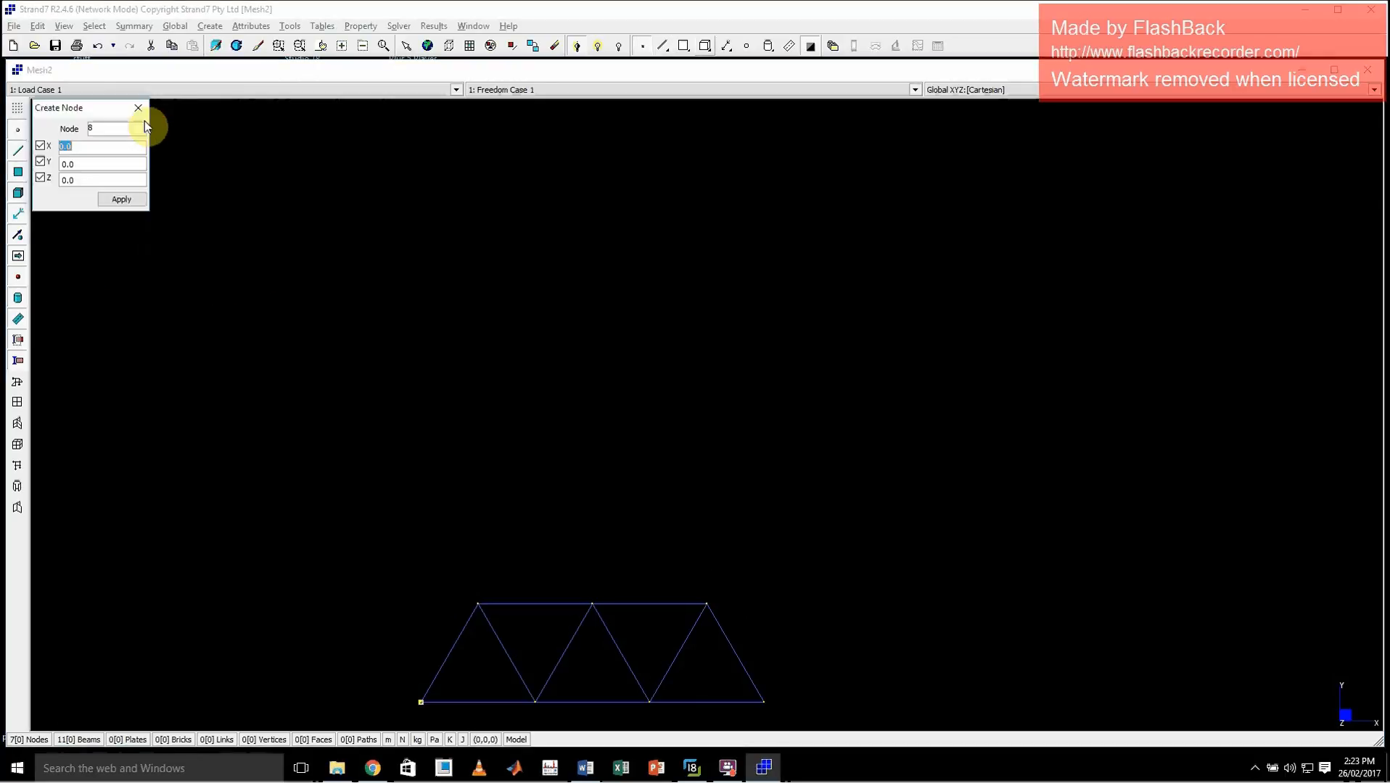
double_click(92, 178)
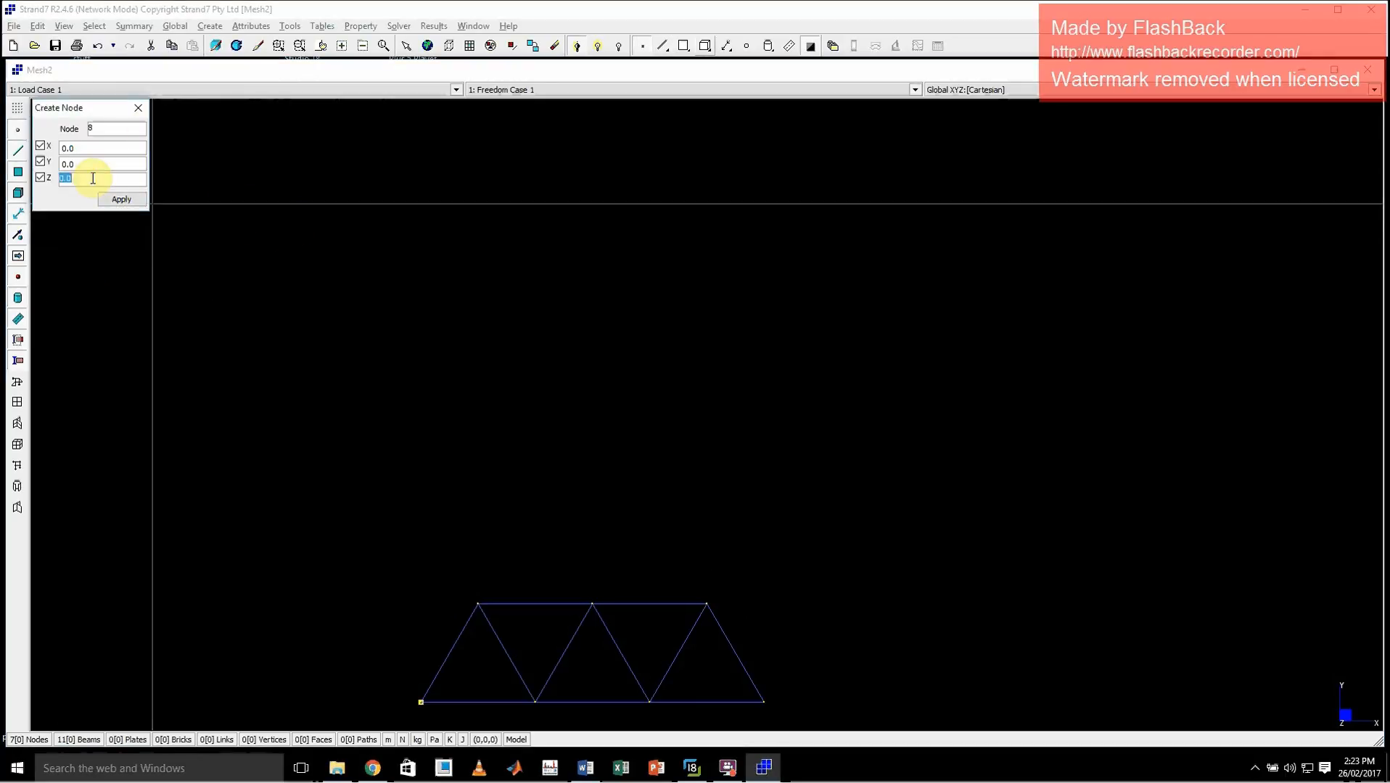
click(127, 201)
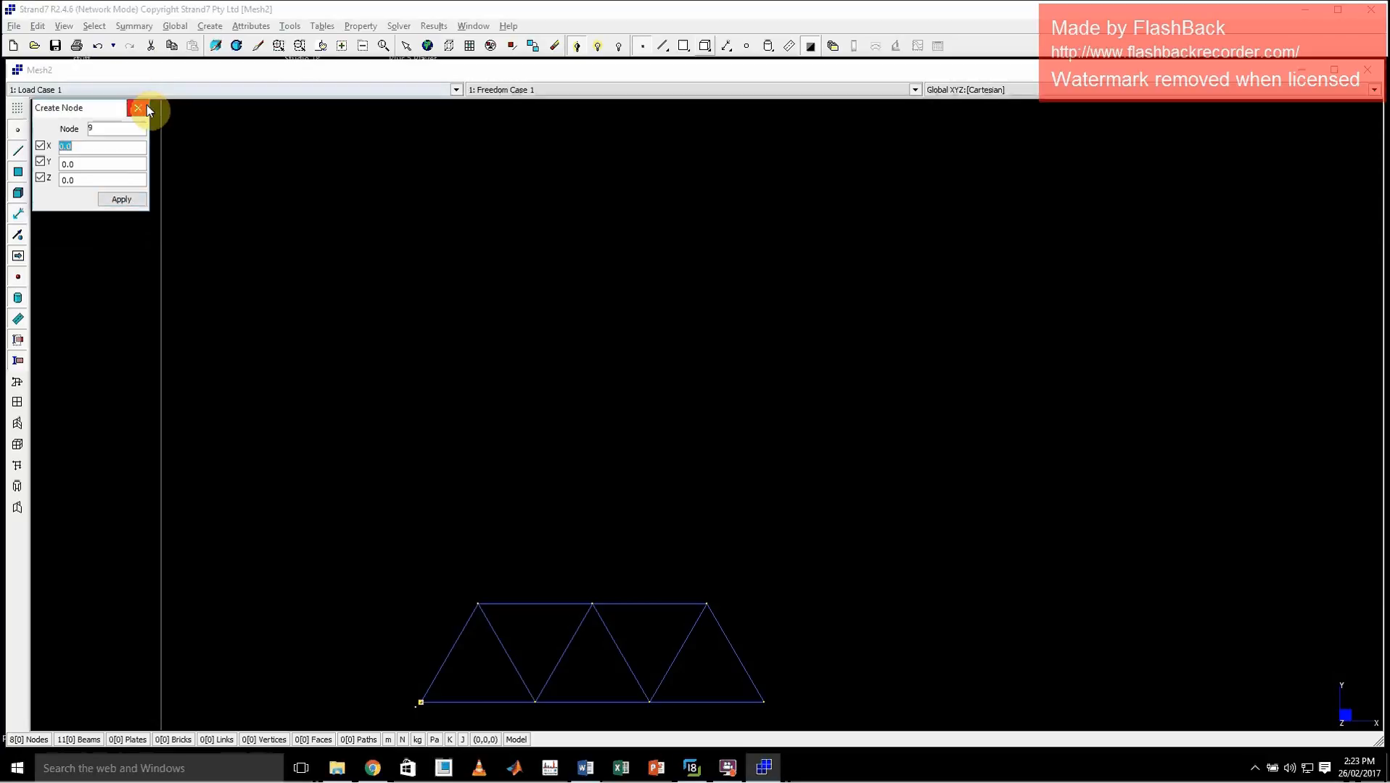
click(143, 107)
Start the Mirror tool and select the truss's nodes and beams, leaving the offset node out
middle_click(640, 443)
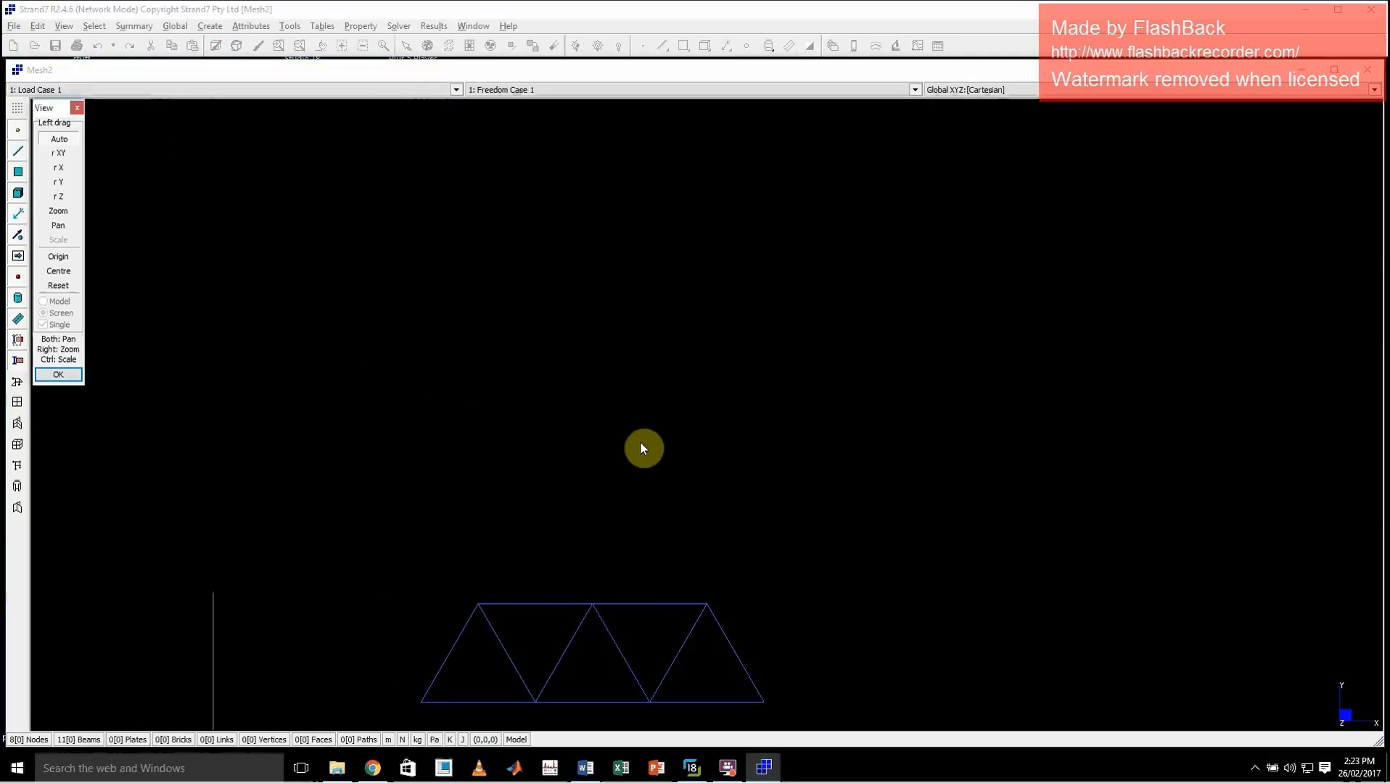
middle_drag(640, 444, 581, 461)
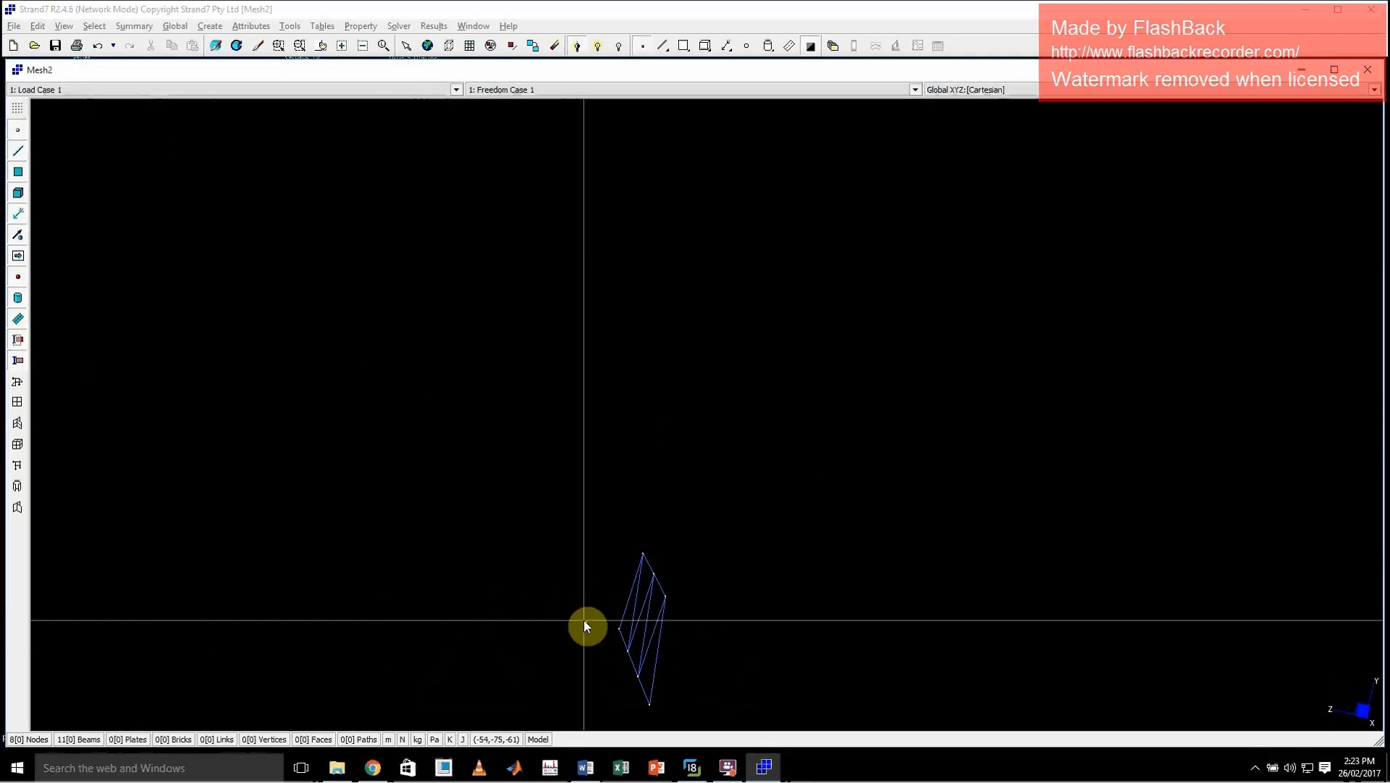
click(290, 25)
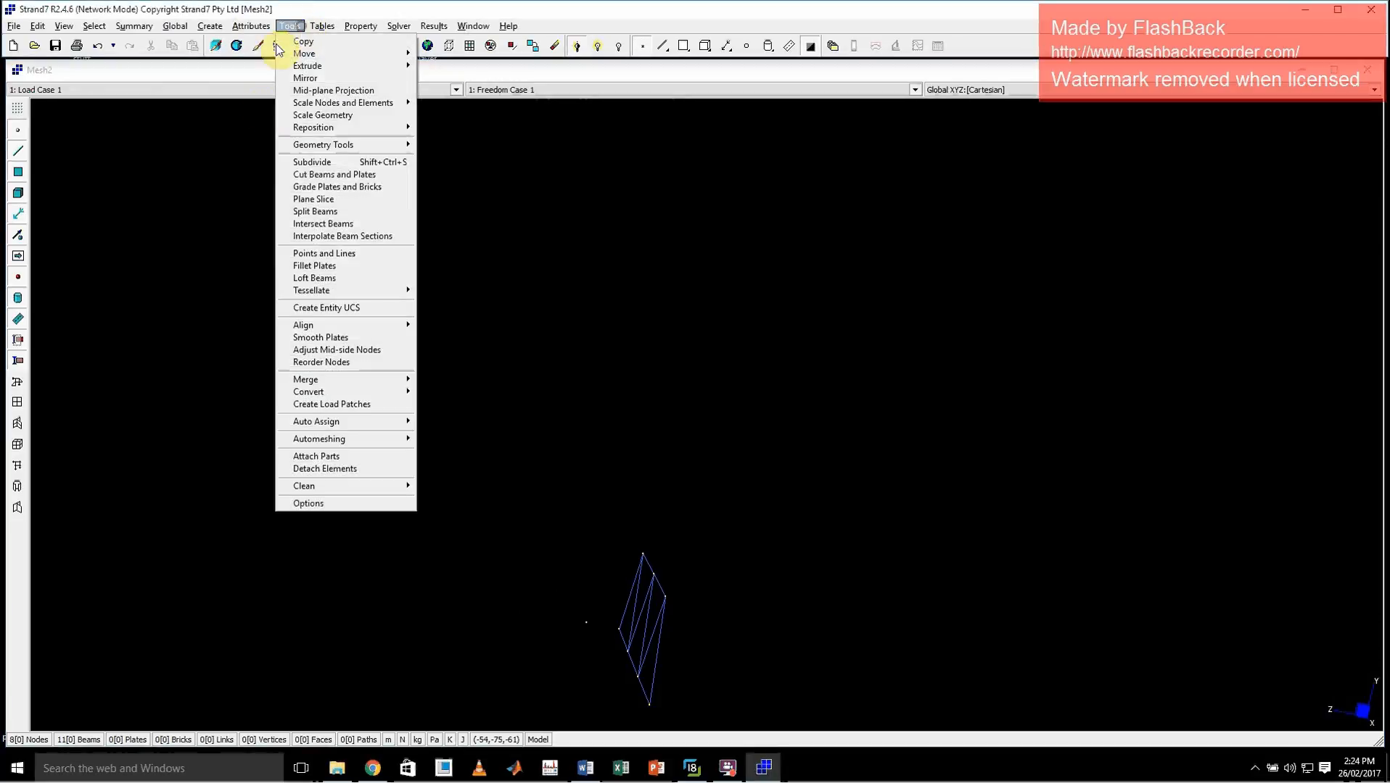
click(341, 78)
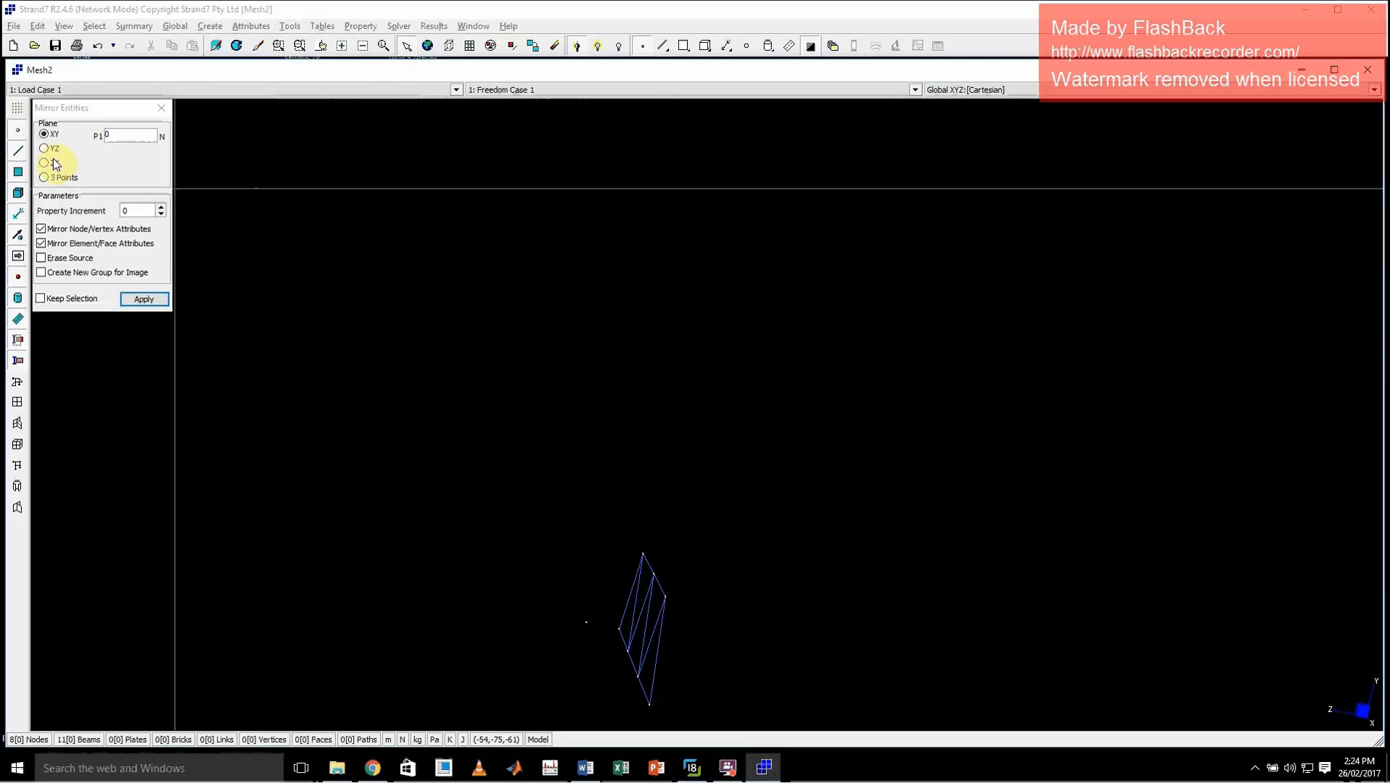
click(656, 45)
drag(615, 535, 698, 719)
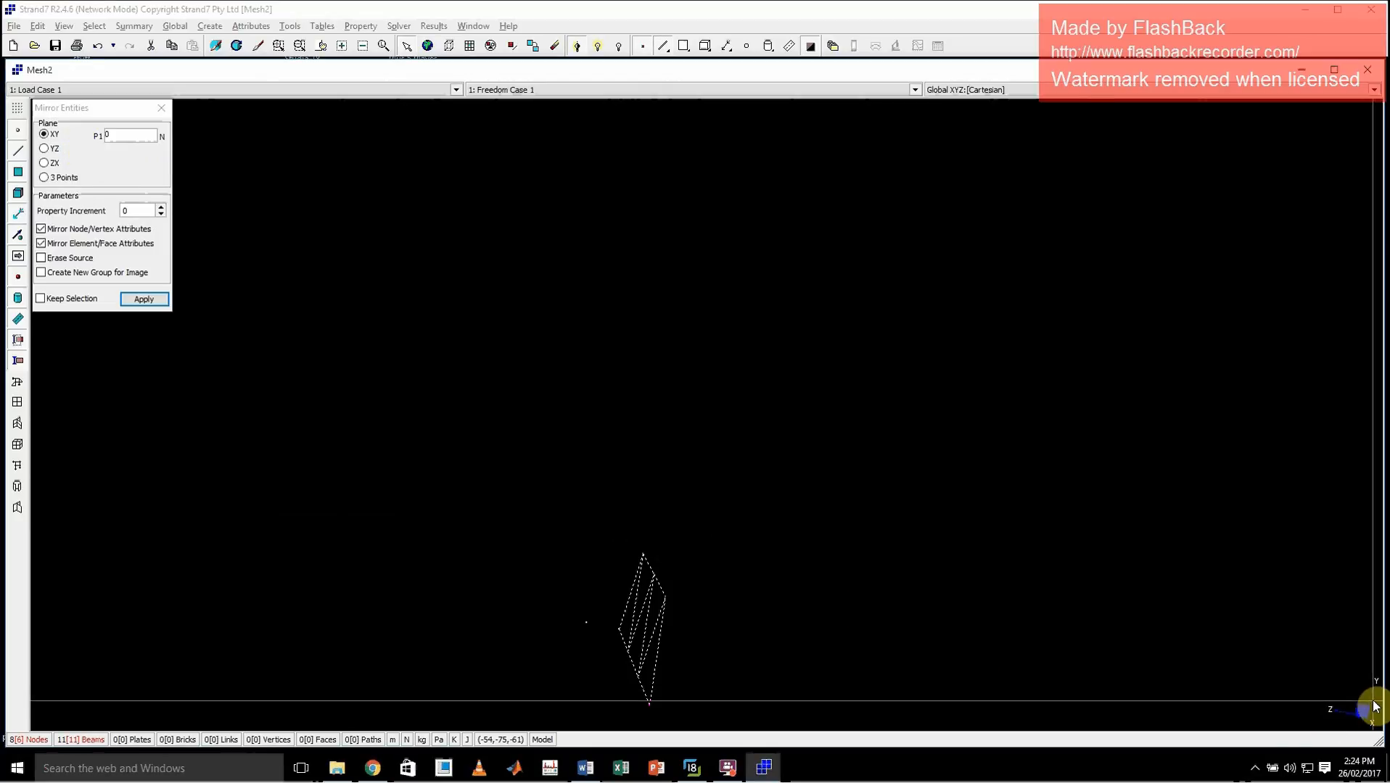
click(45, 149)
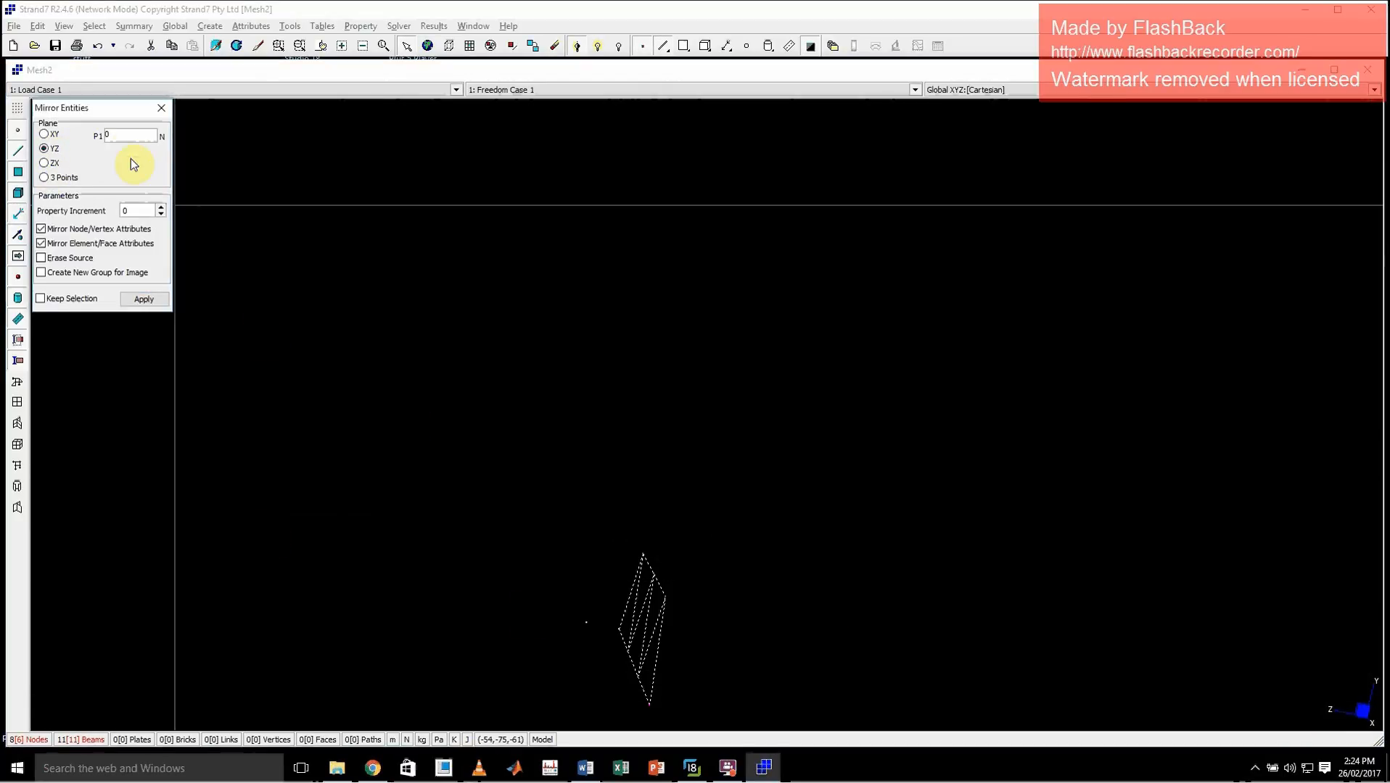
double_click(127, 135)
click(586, 622)
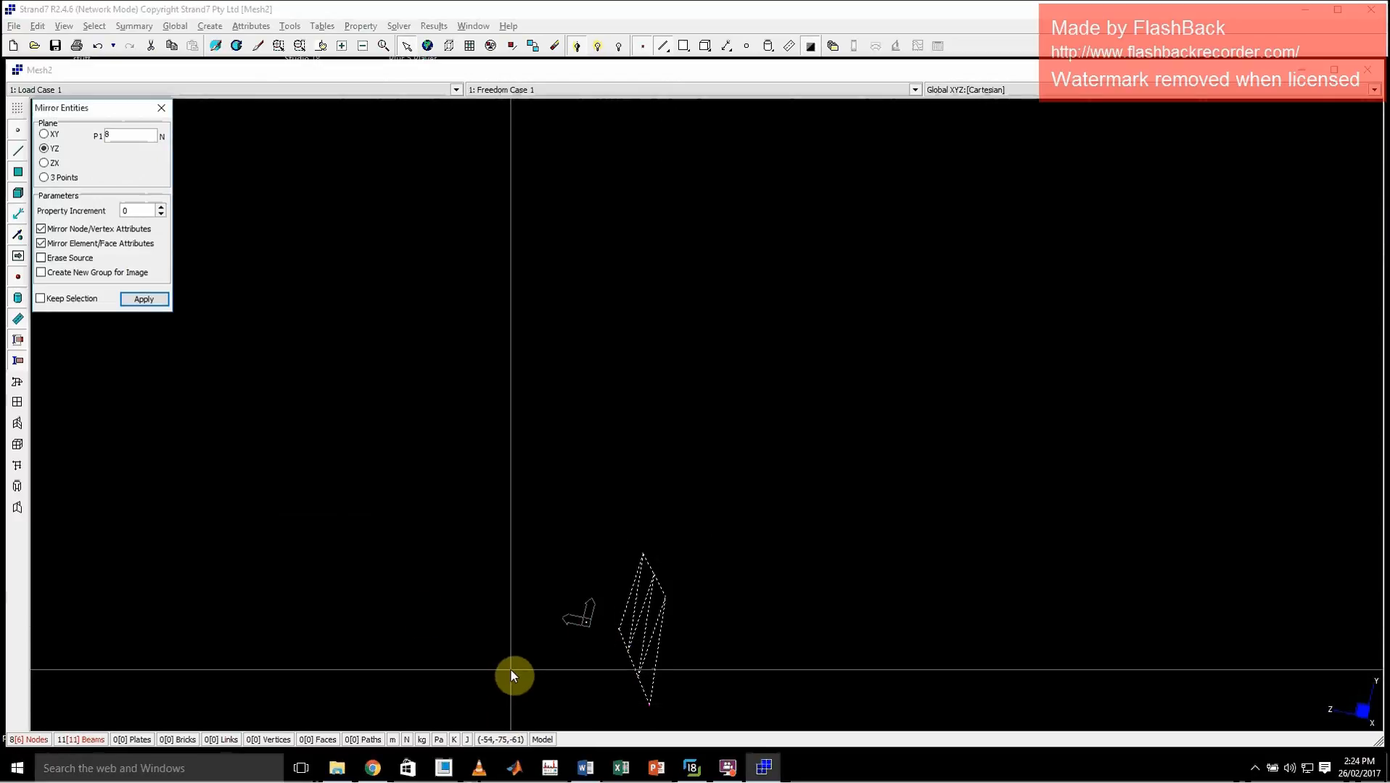
Mirror the selected truss about the XY plane through the offset node 8
click(45, 135)
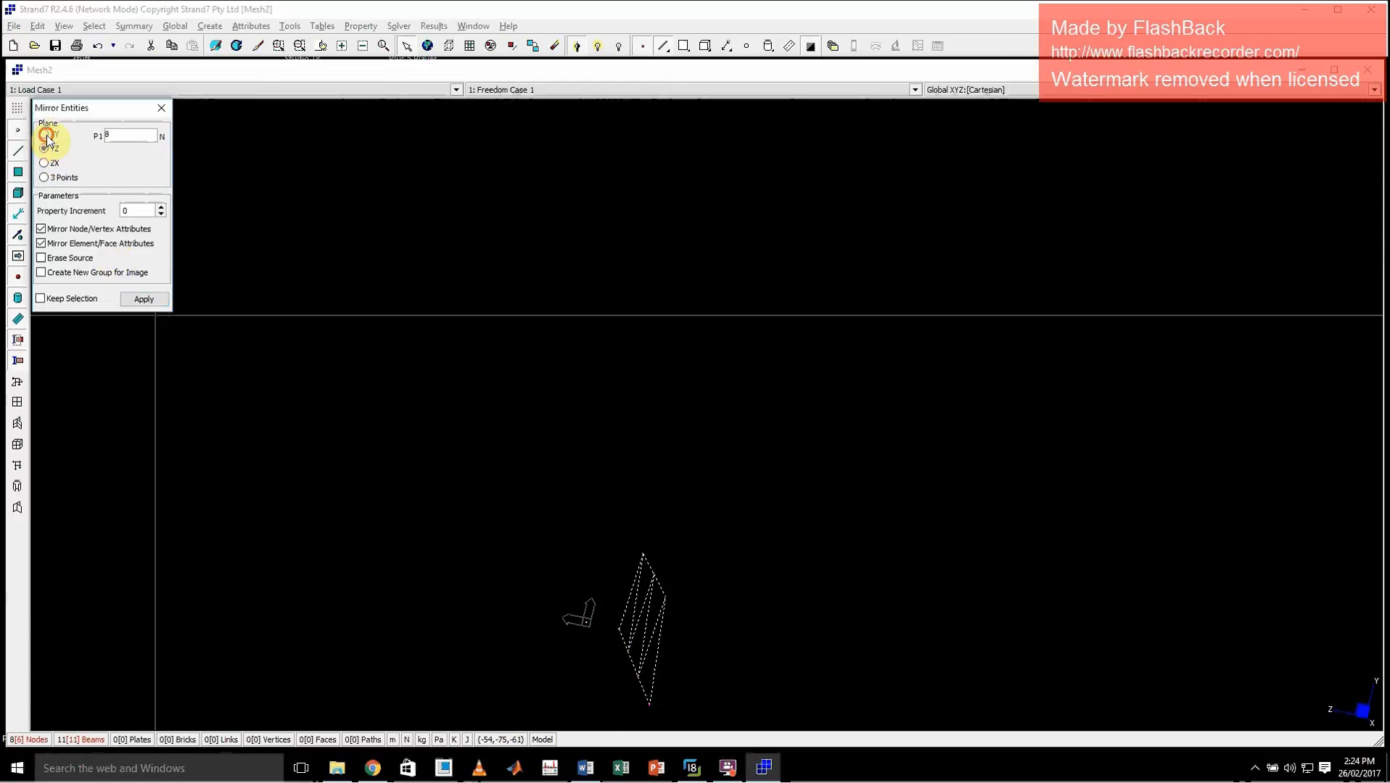
double_click(129, 136)
click(586, 624)
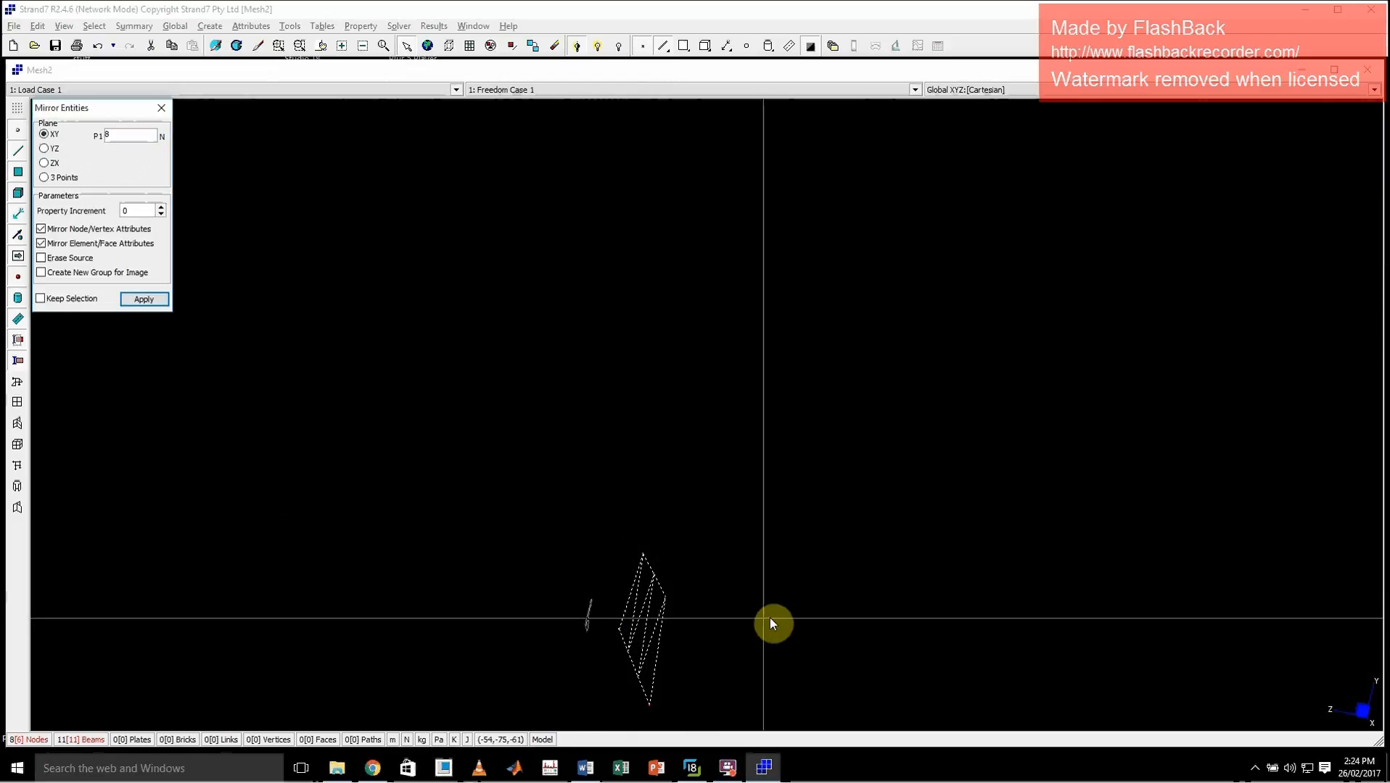
mouse_move(784, 613)
middle_down()
mouse_move(769, 546)
mouse_move(786, 596)
mouse_move(767, 601)
middle_up()
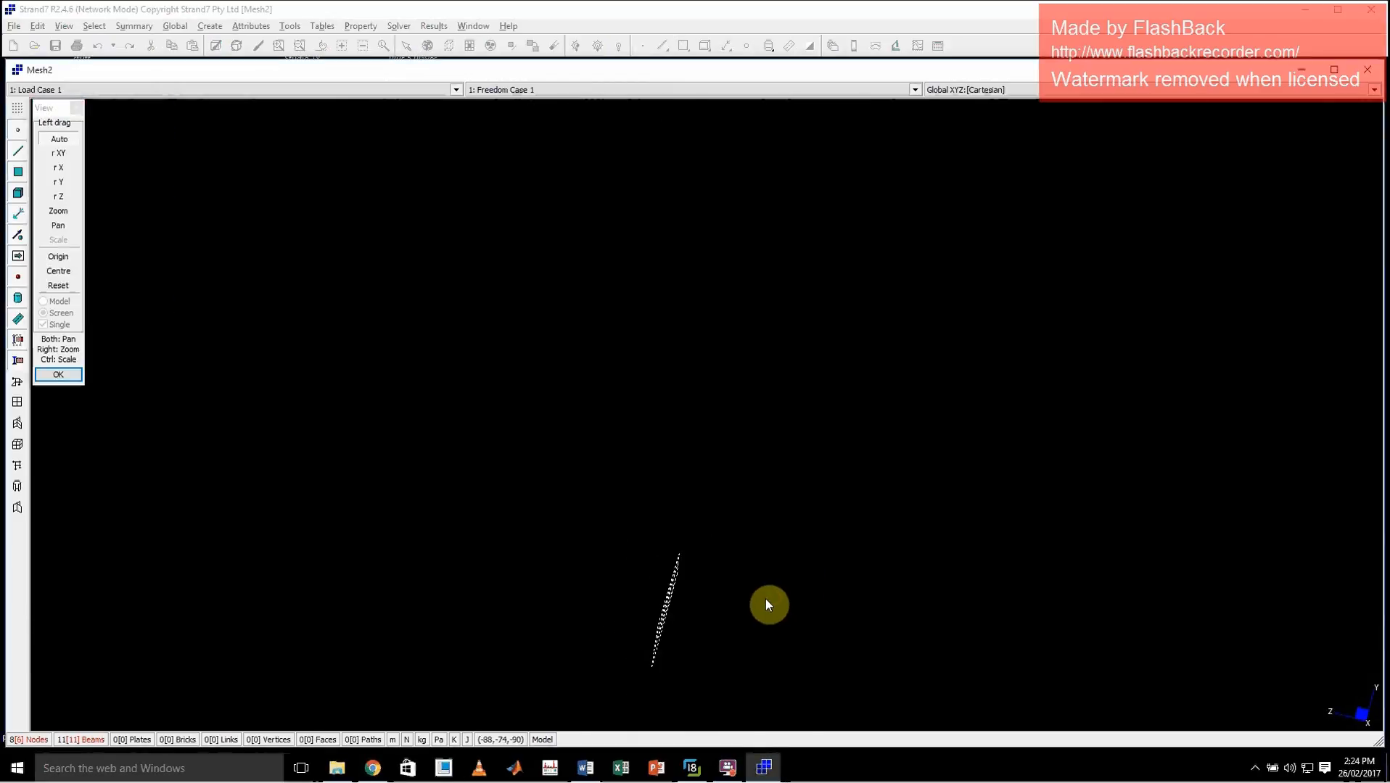
click(76, 109)
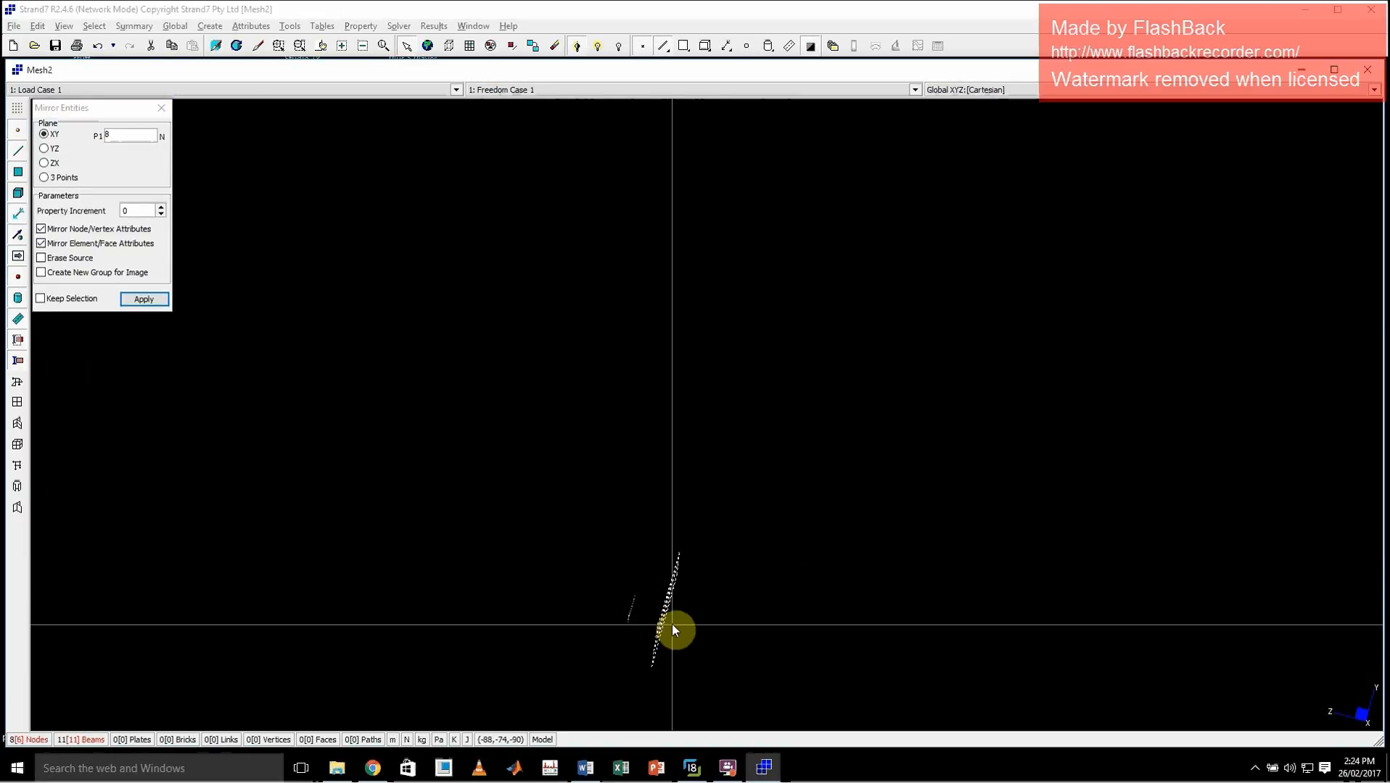
click(148, 301)
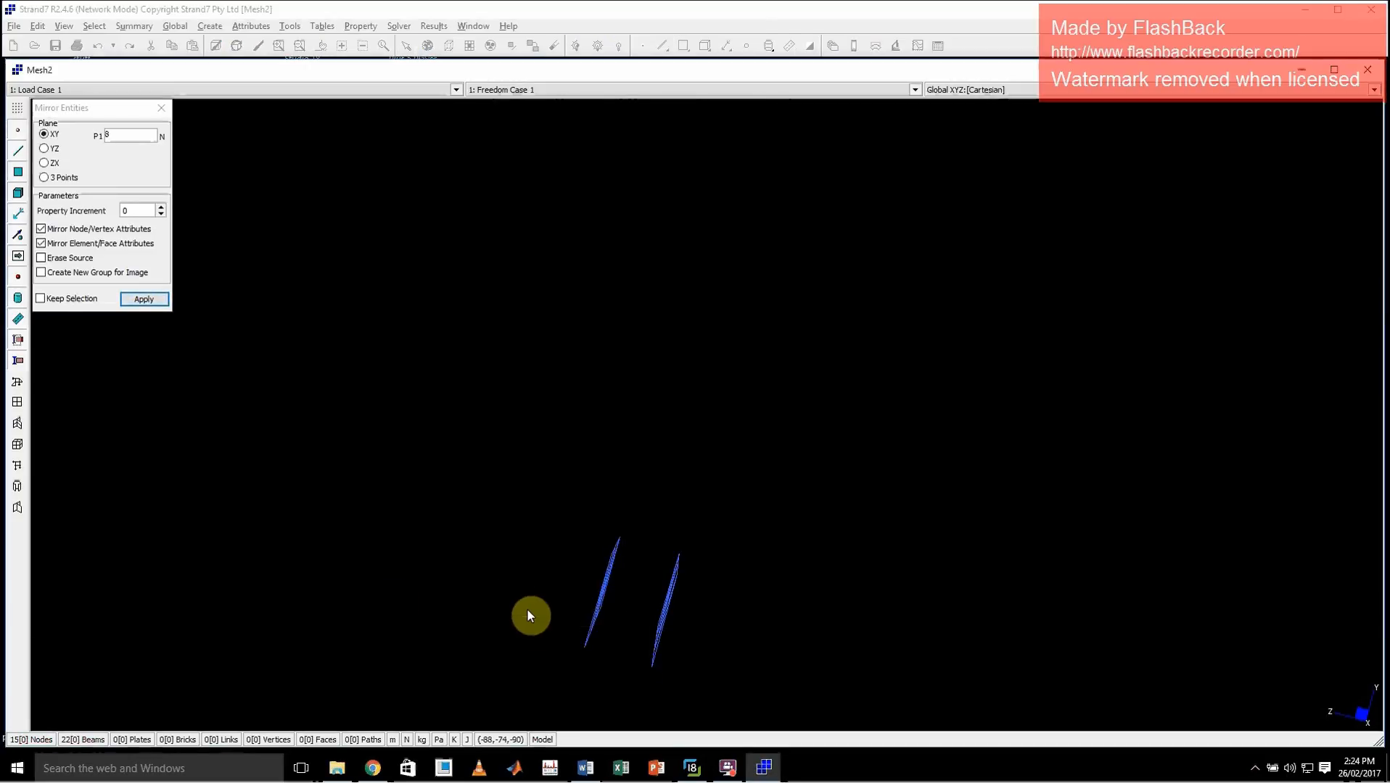
Undo the mirrored truss and instead copy the selected truss by an increment of 2.0 in Z
middle_drag(527, 611, 582, 661)
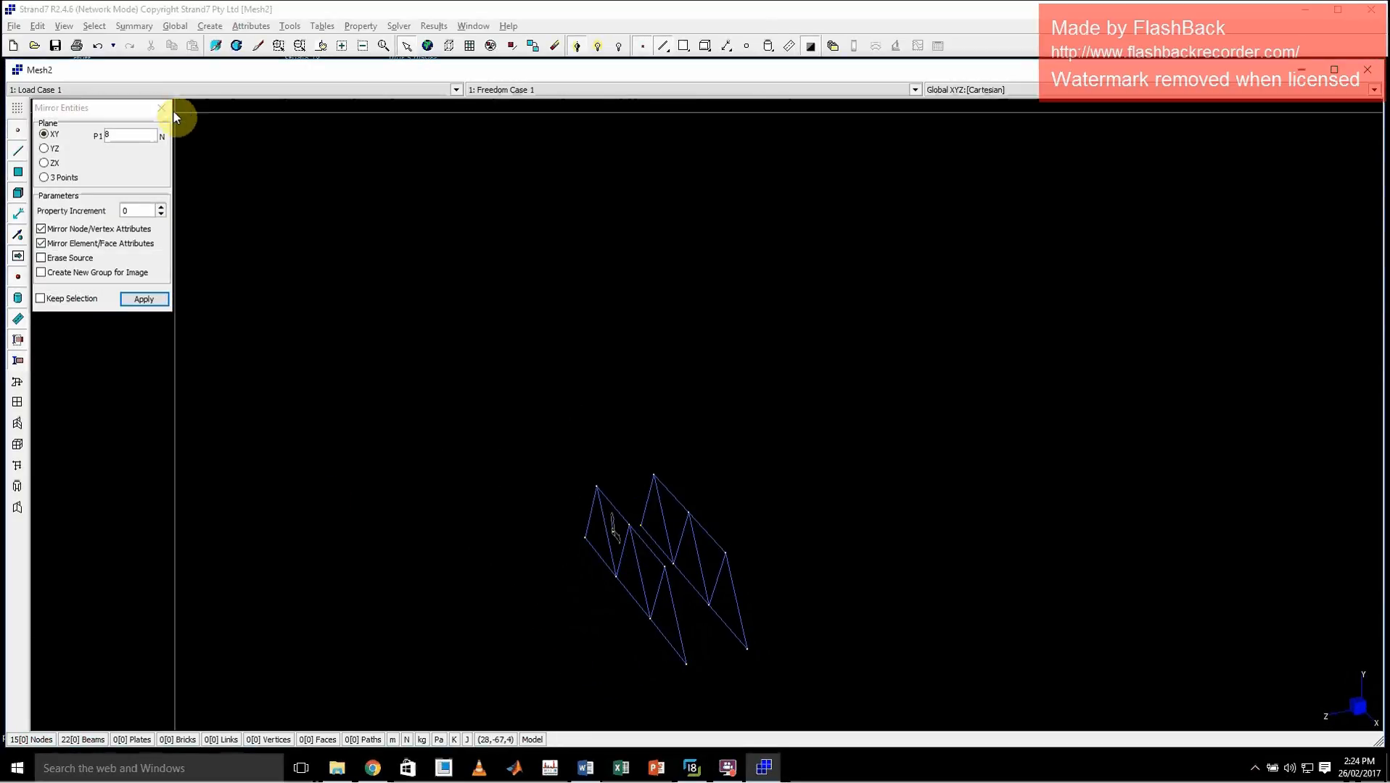
key(ctrl+z)
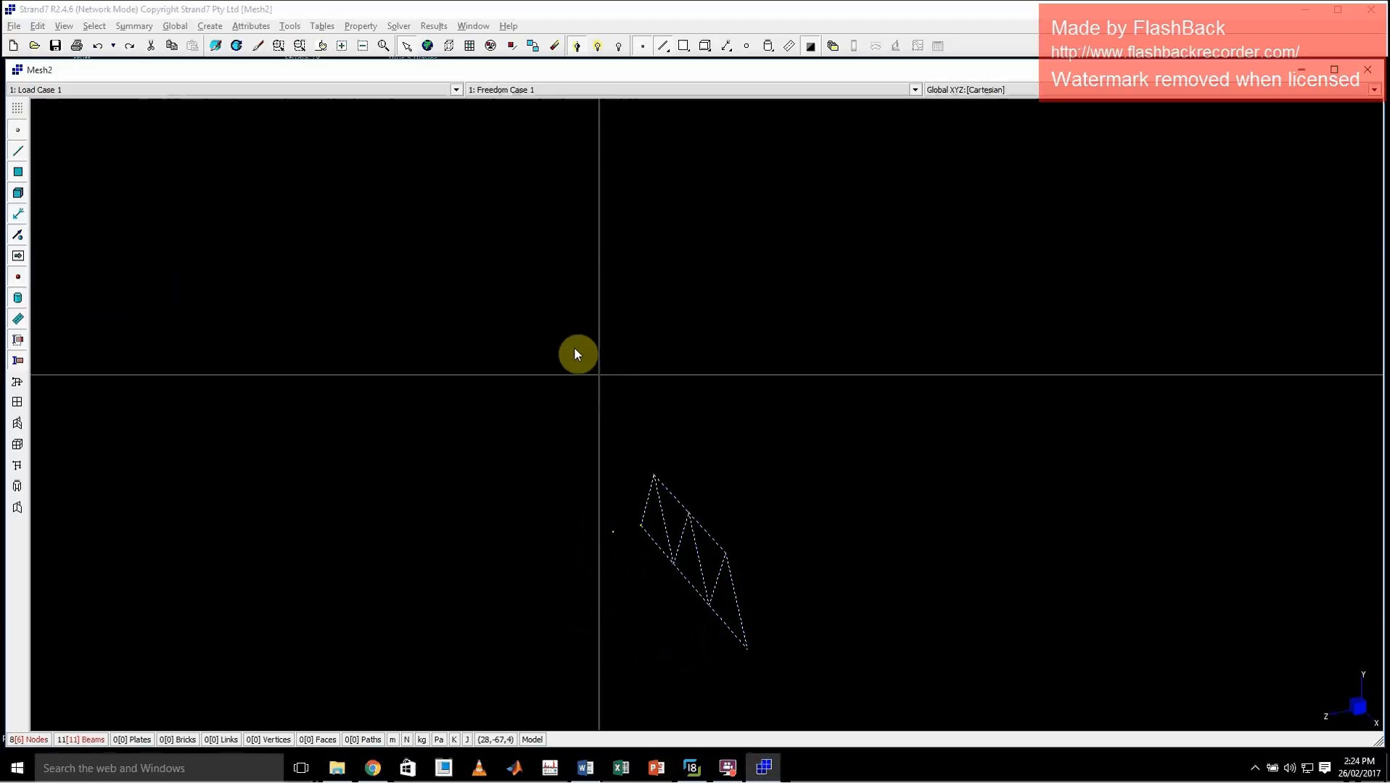
click(289, 26)
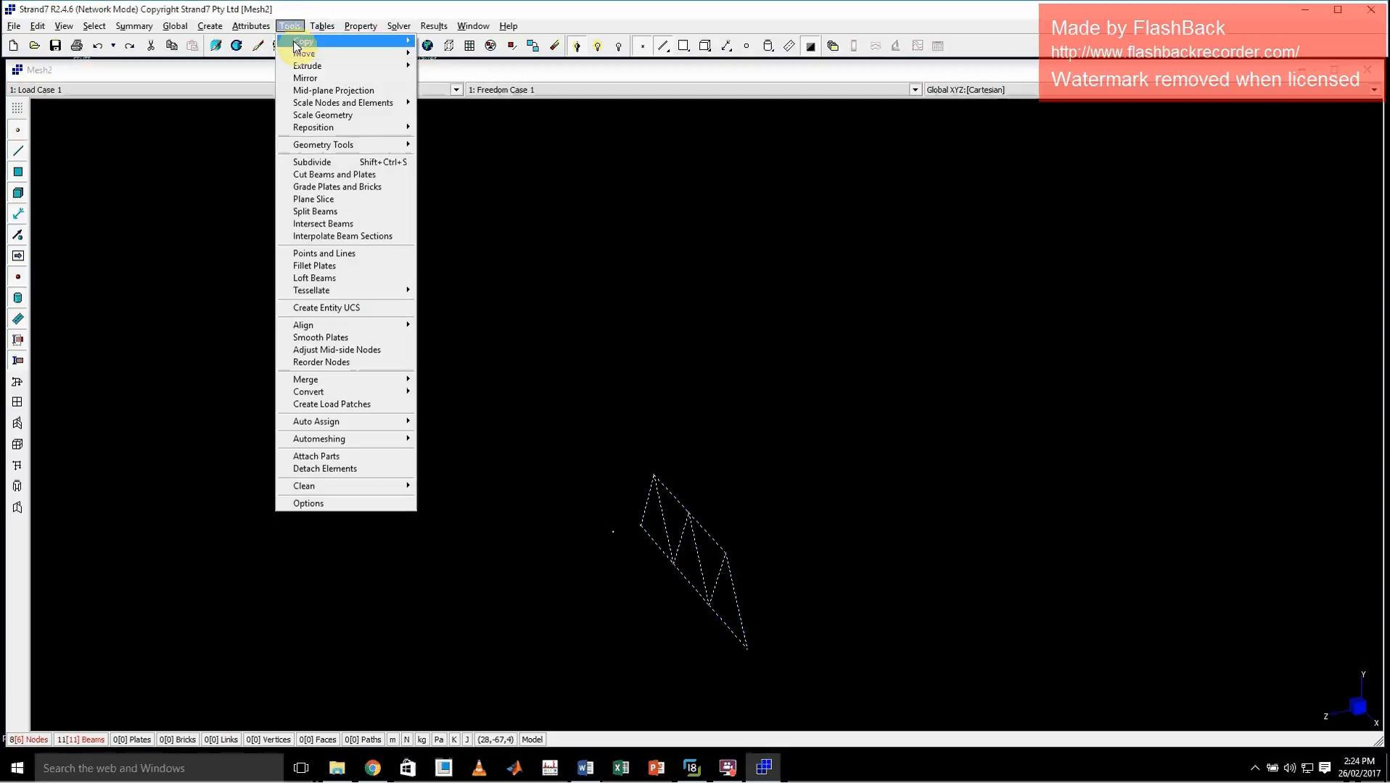
mouse_move(296, 45)
click(446, 41)
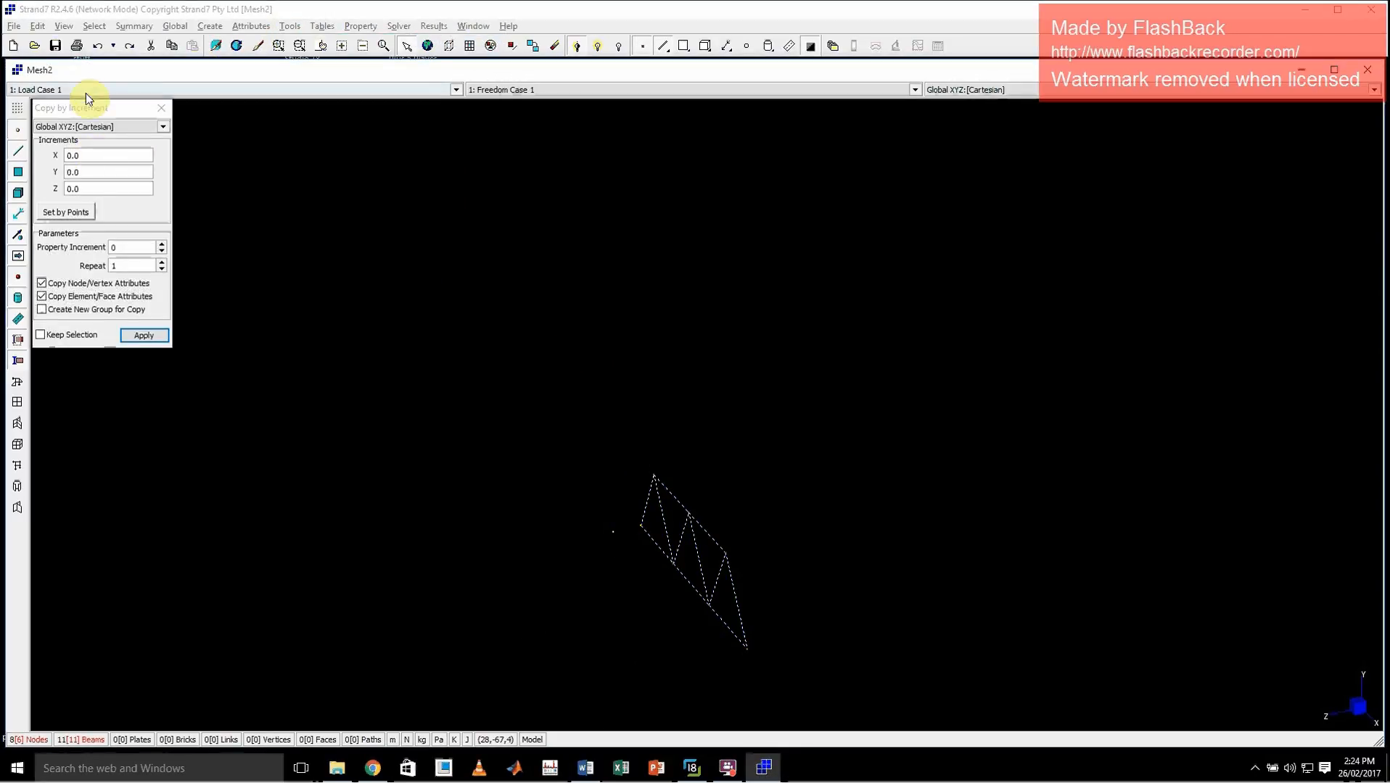
double_click(90, 187)
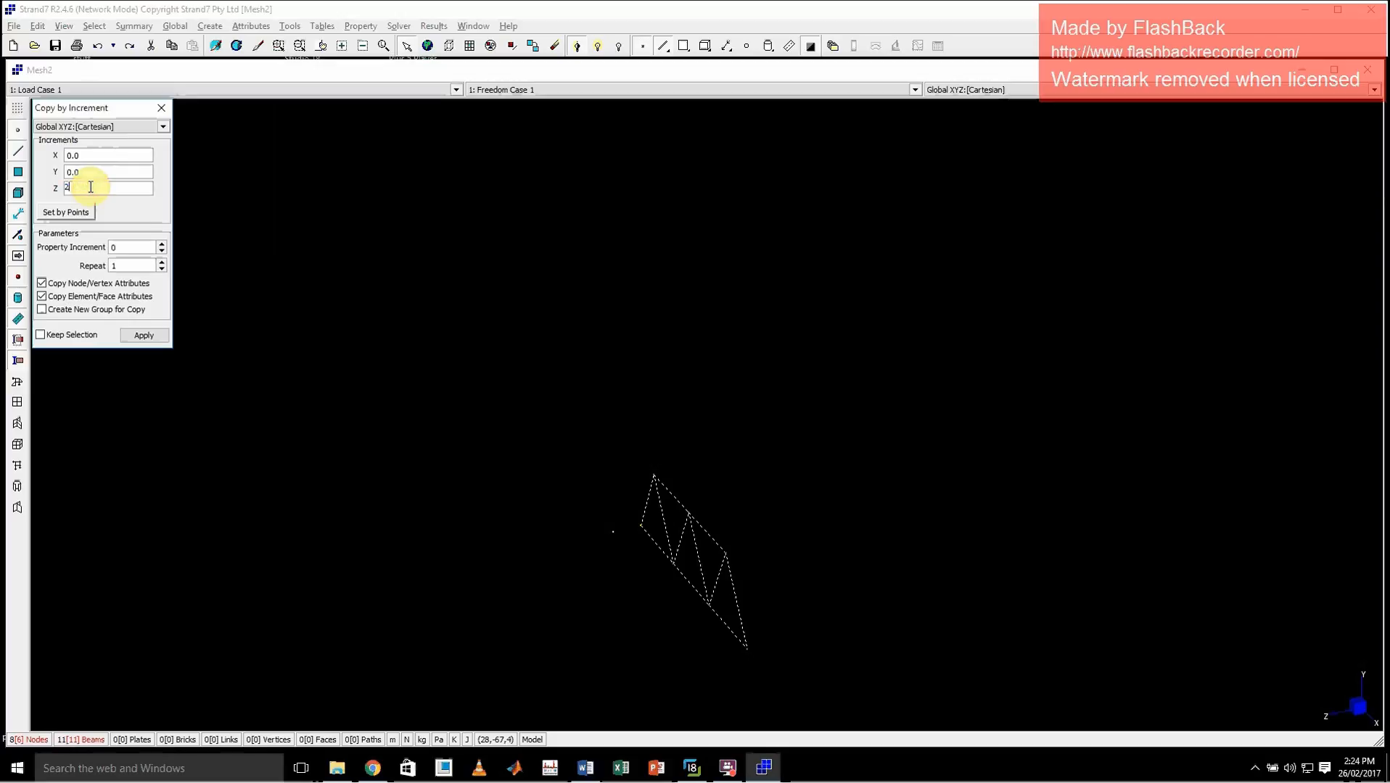
click(142, 335)
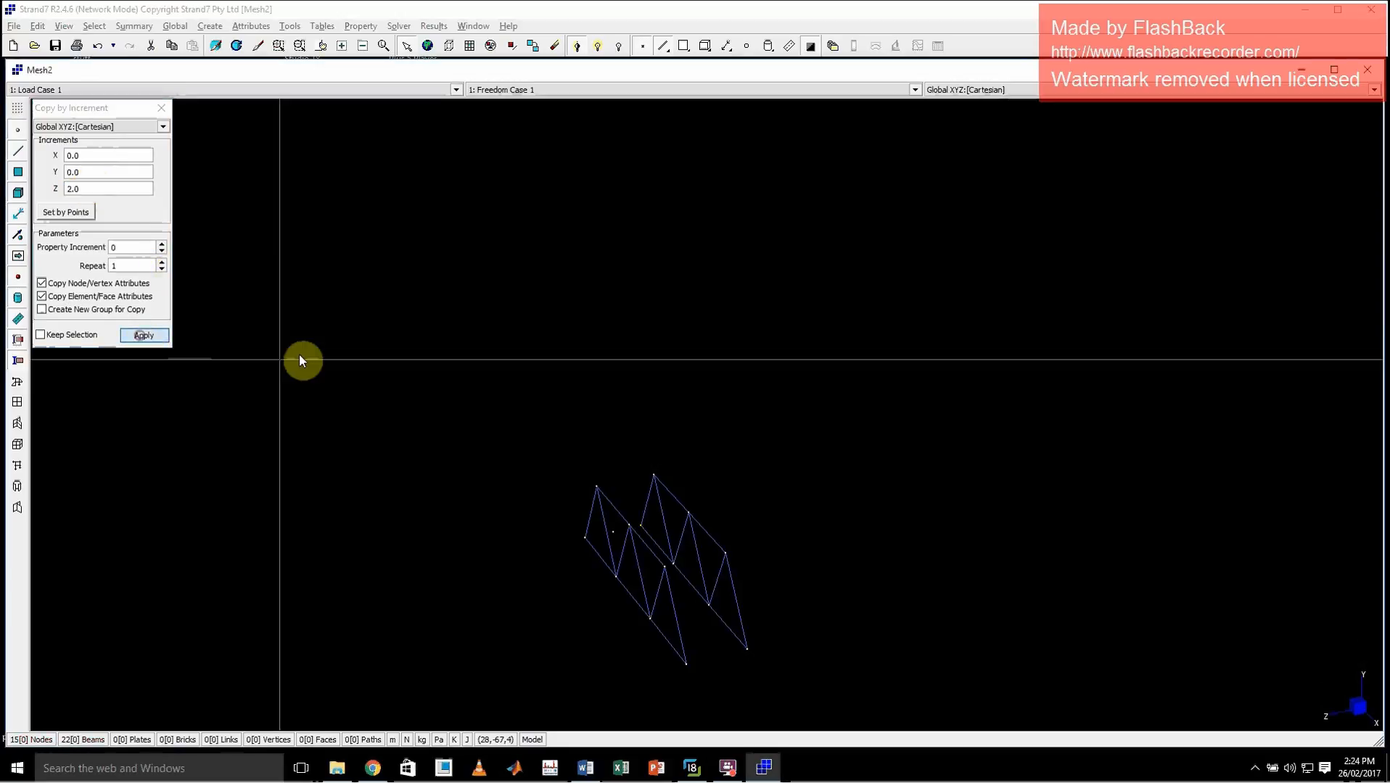
click(161, 108)
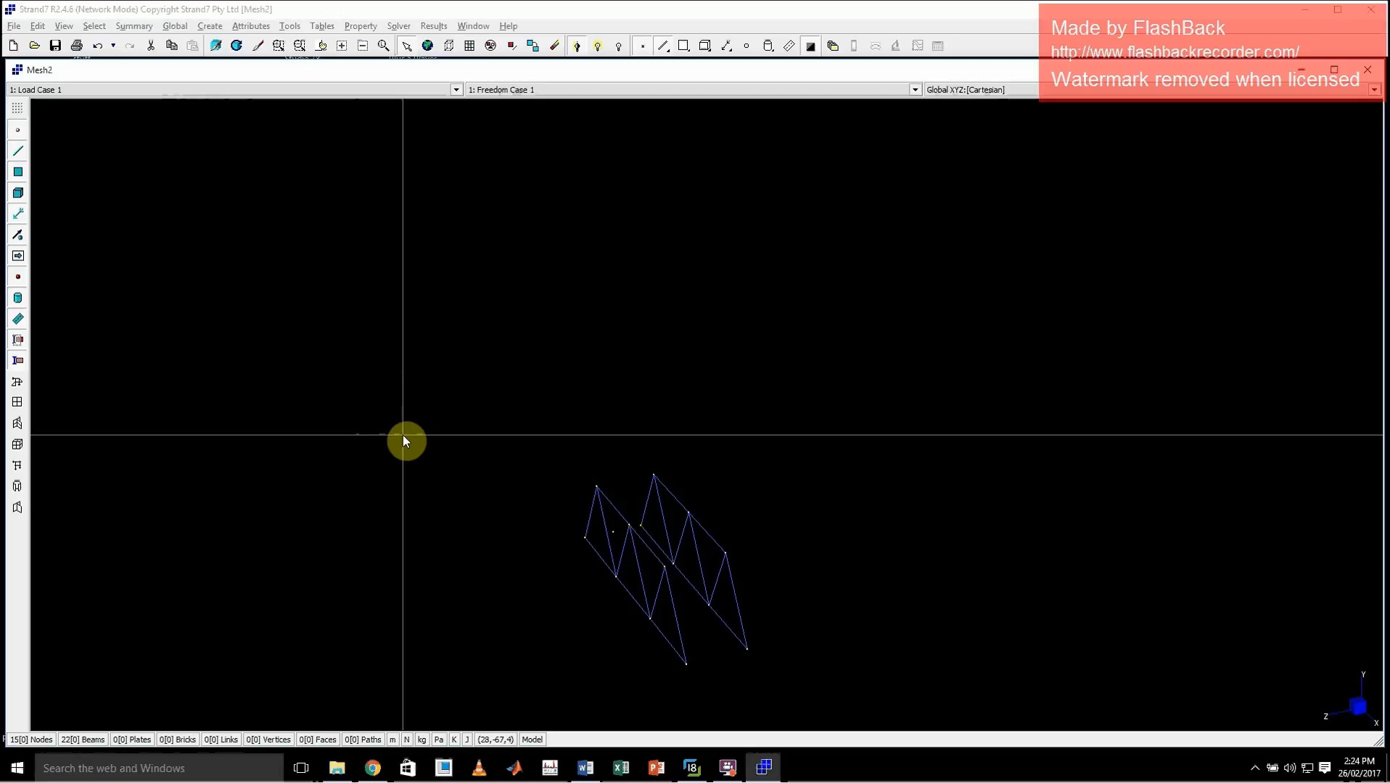
Delete the stray offset node lying midway between the two side trusses
middle_drag(774, 489, 713, 536)
click(695, 522)
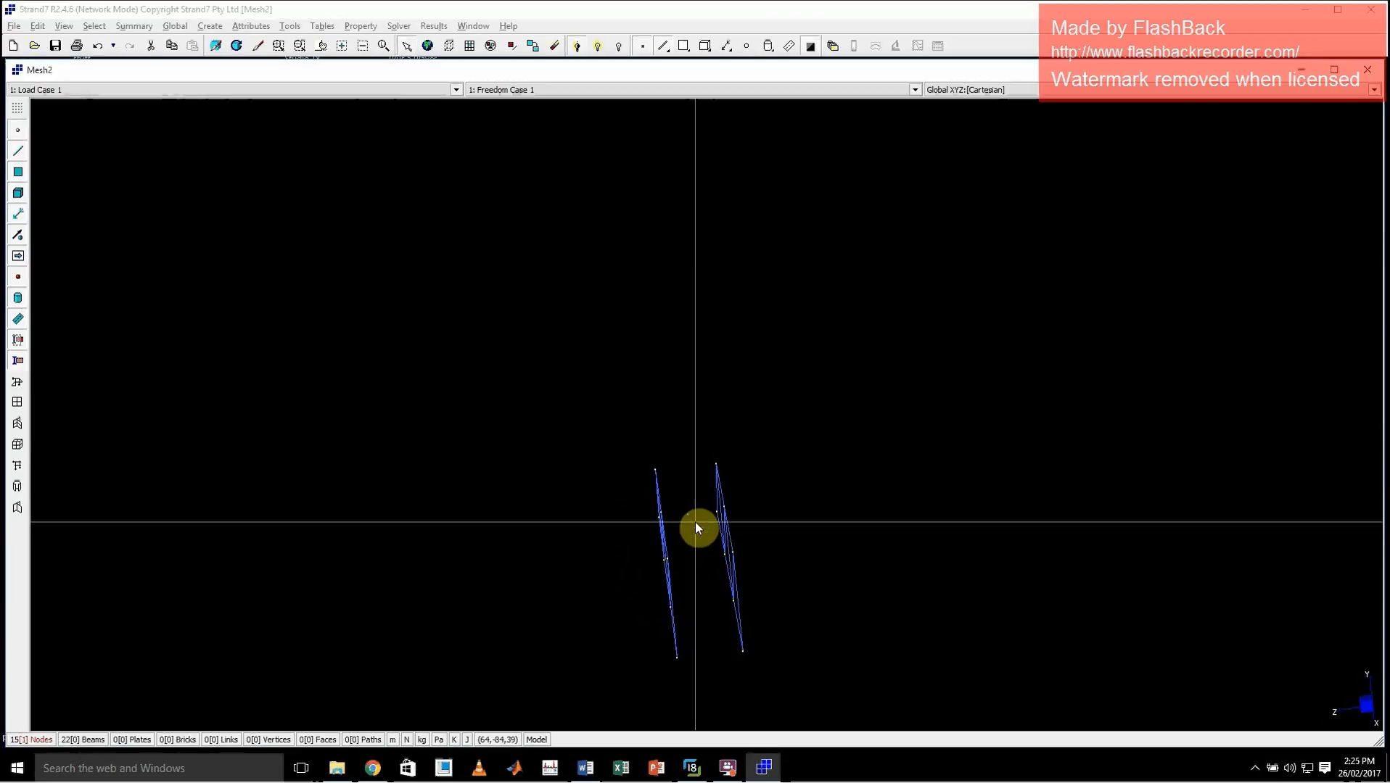
key(Delete)
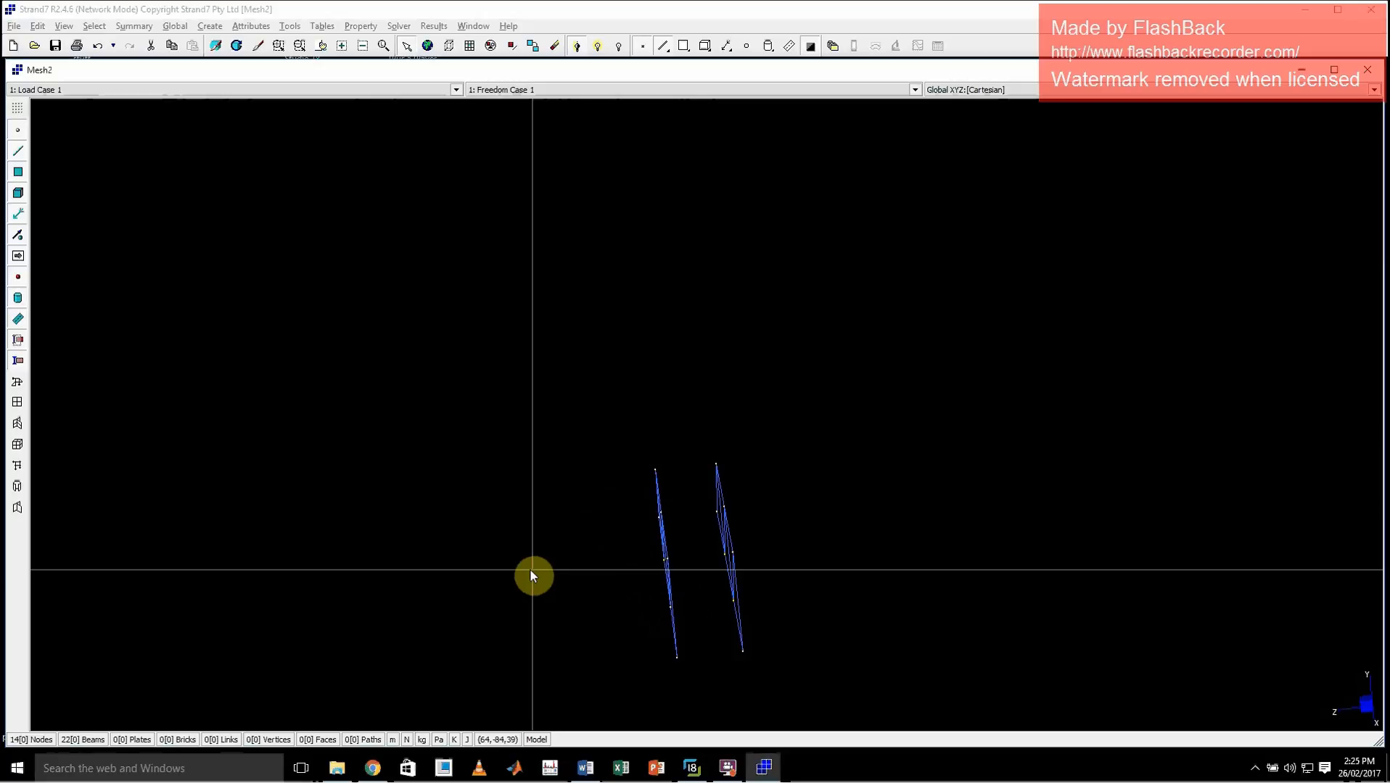
Check the bridge photo and create Beam2 cross members with property 2 at the near-end bottom, adjacent bottom and near-end top node pairs
drag(647, 542, 662, 582)
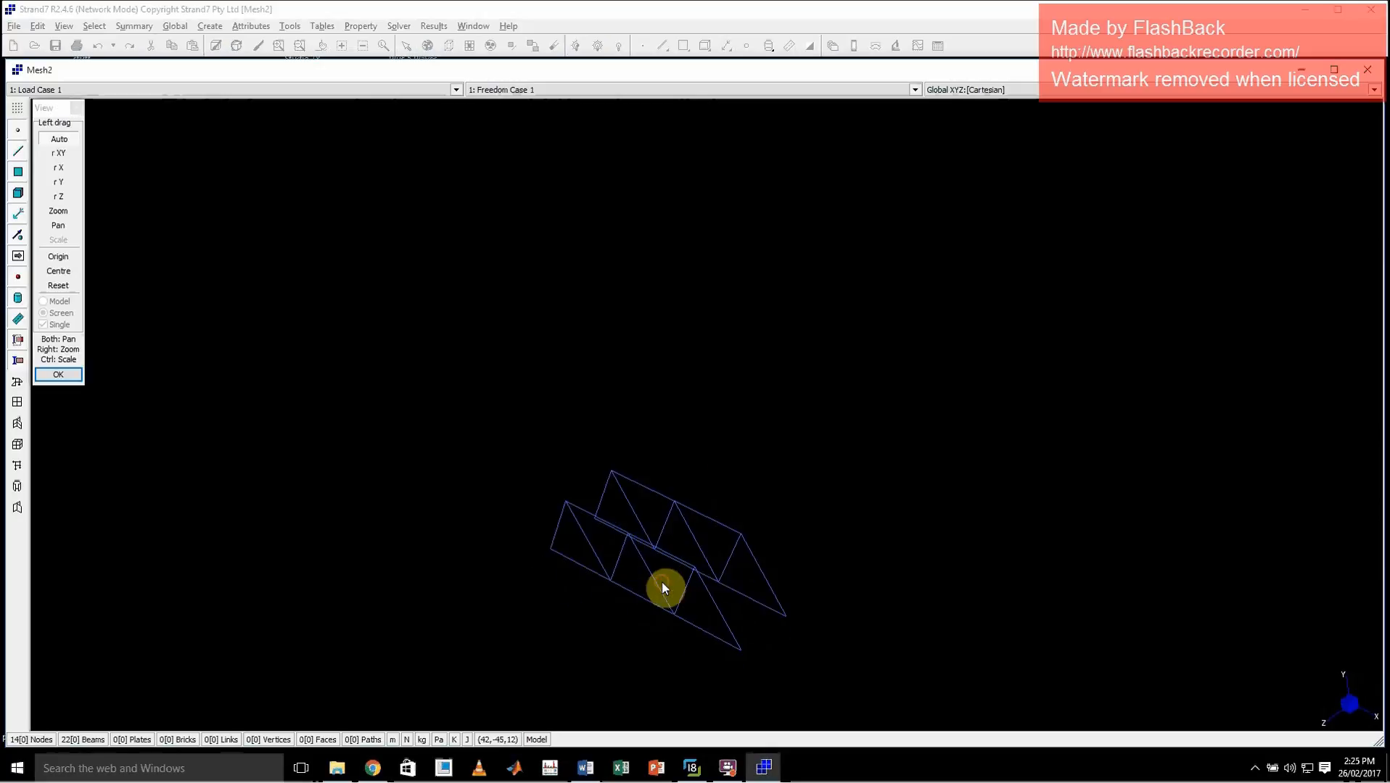
key(Escape)
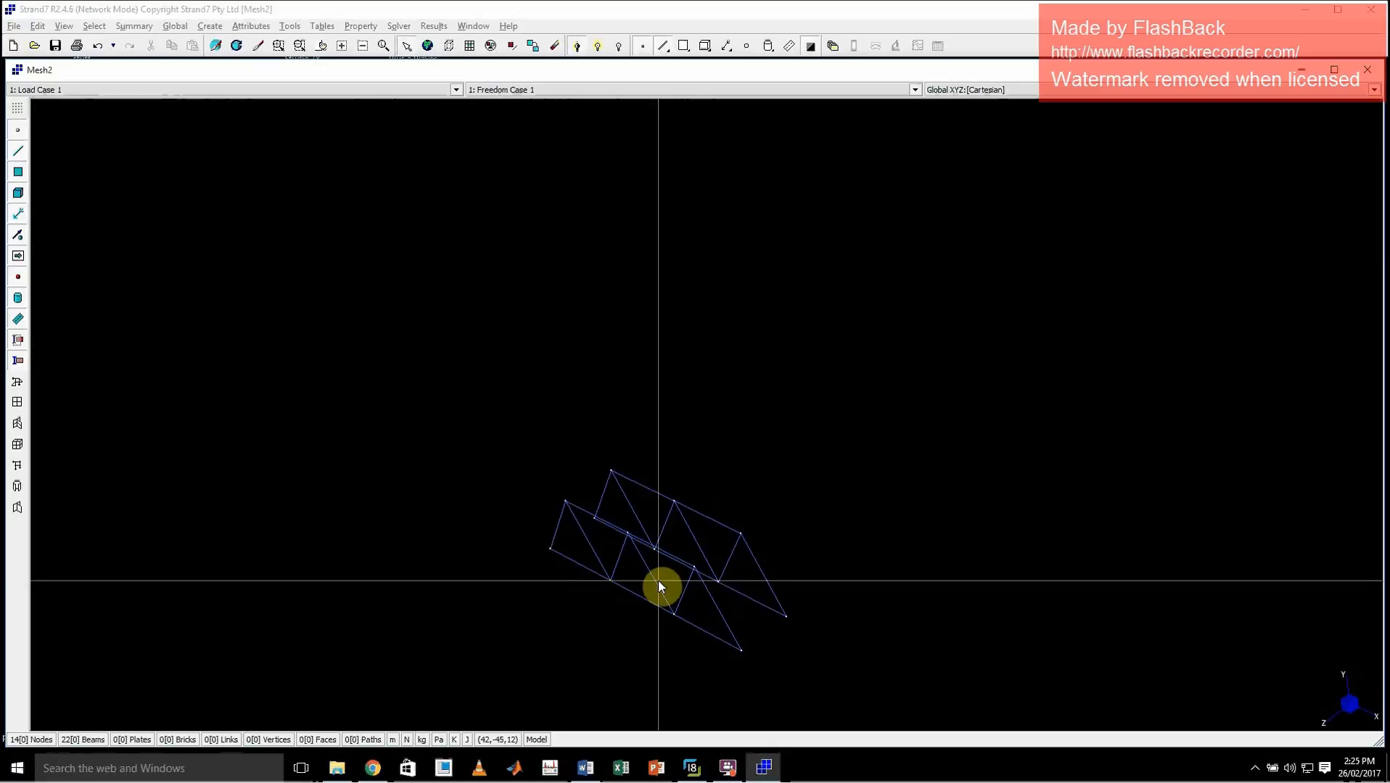
key(ctrl+e)
click(135, 137)
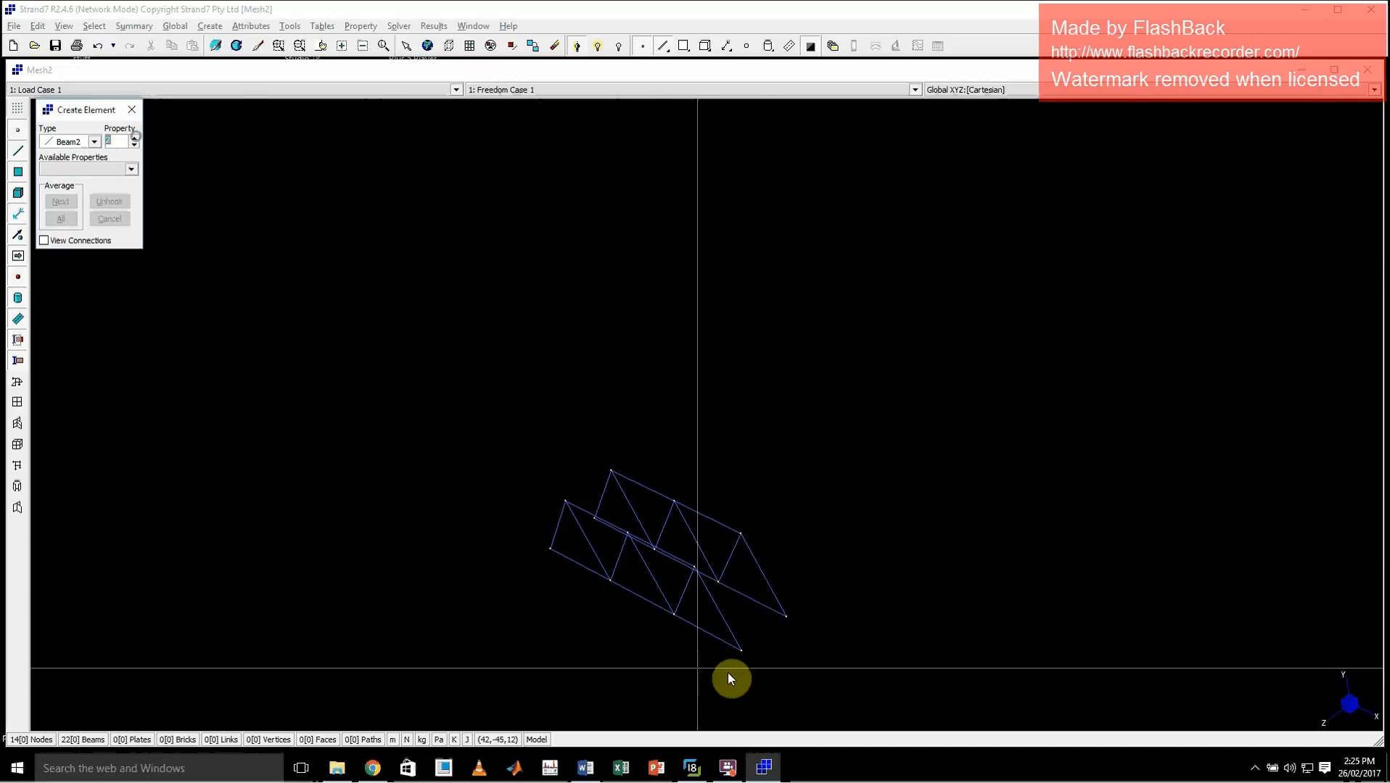
click(702, 769)
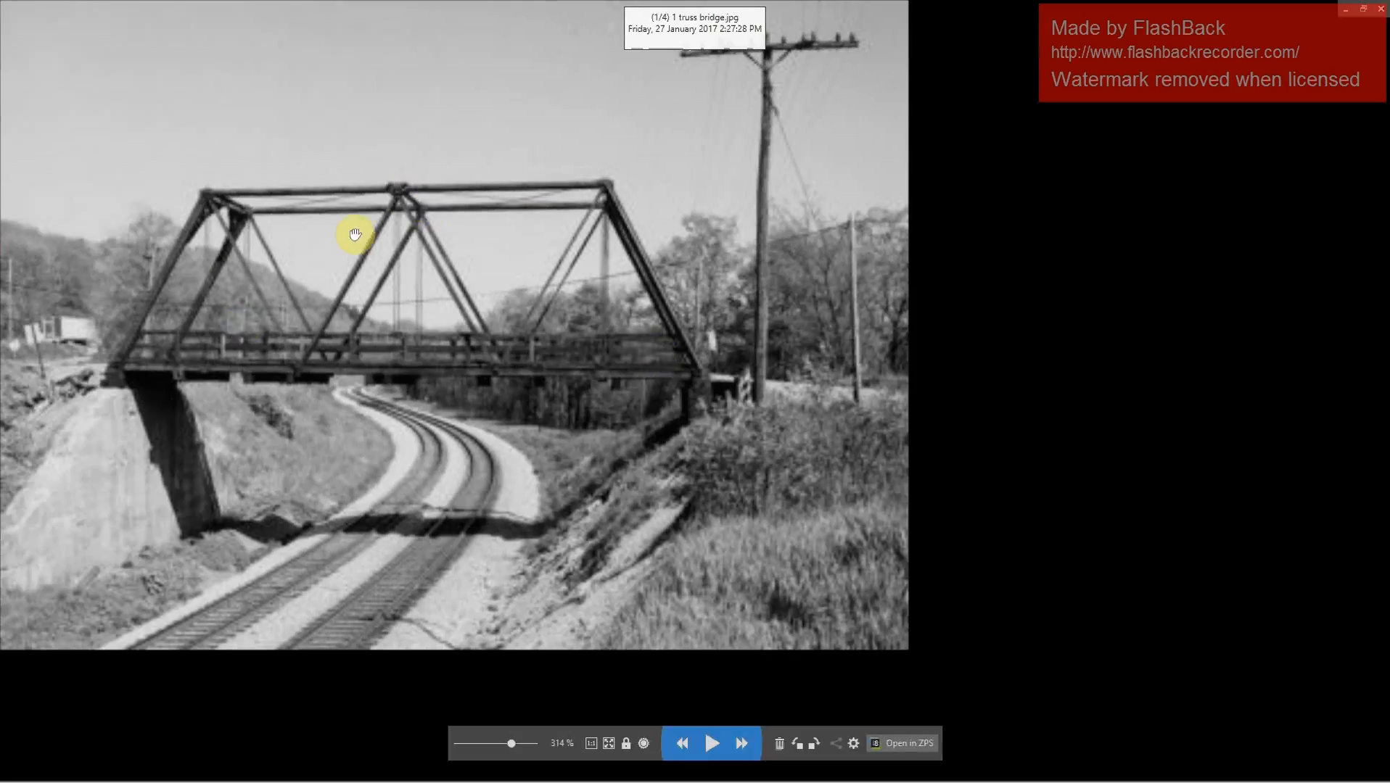
click(1341, 11)
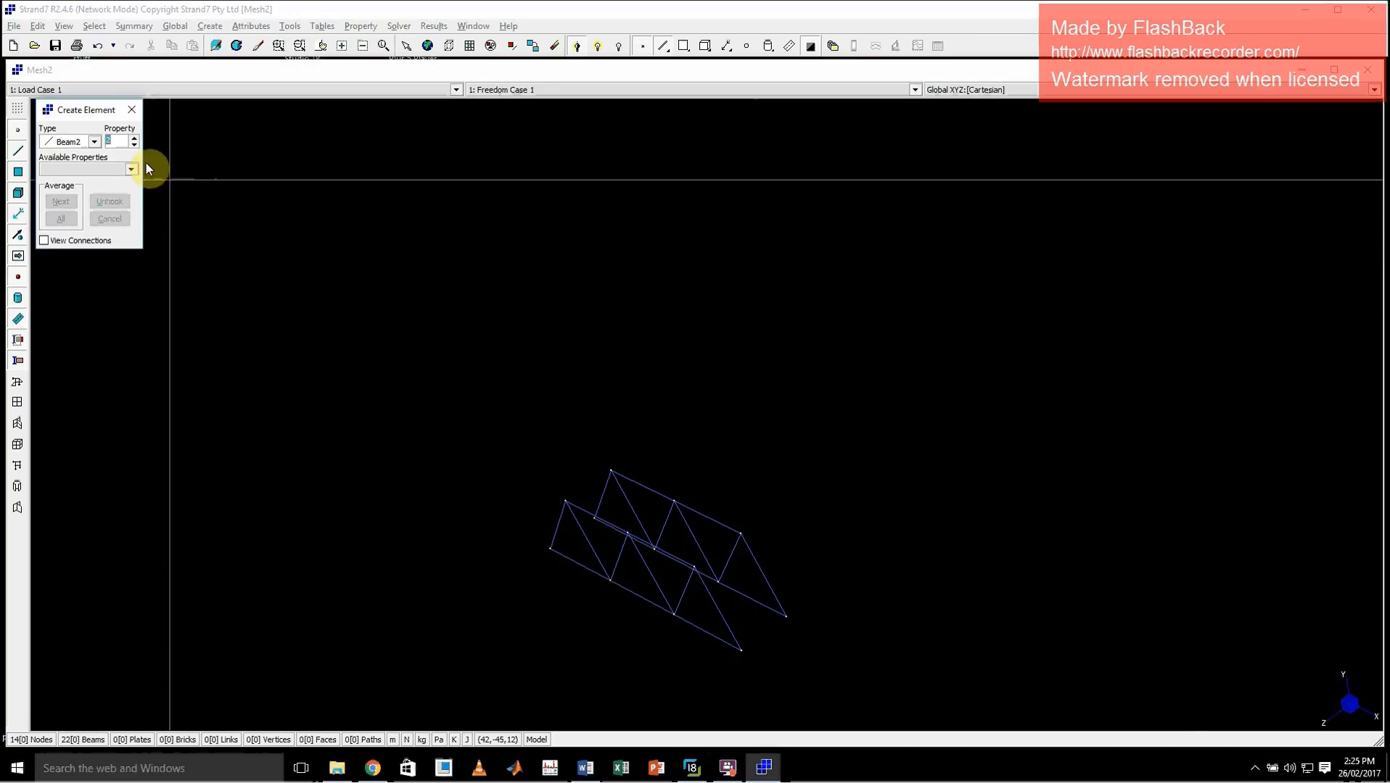
click(786, 617)
click(741, 649)
click(720, 582)
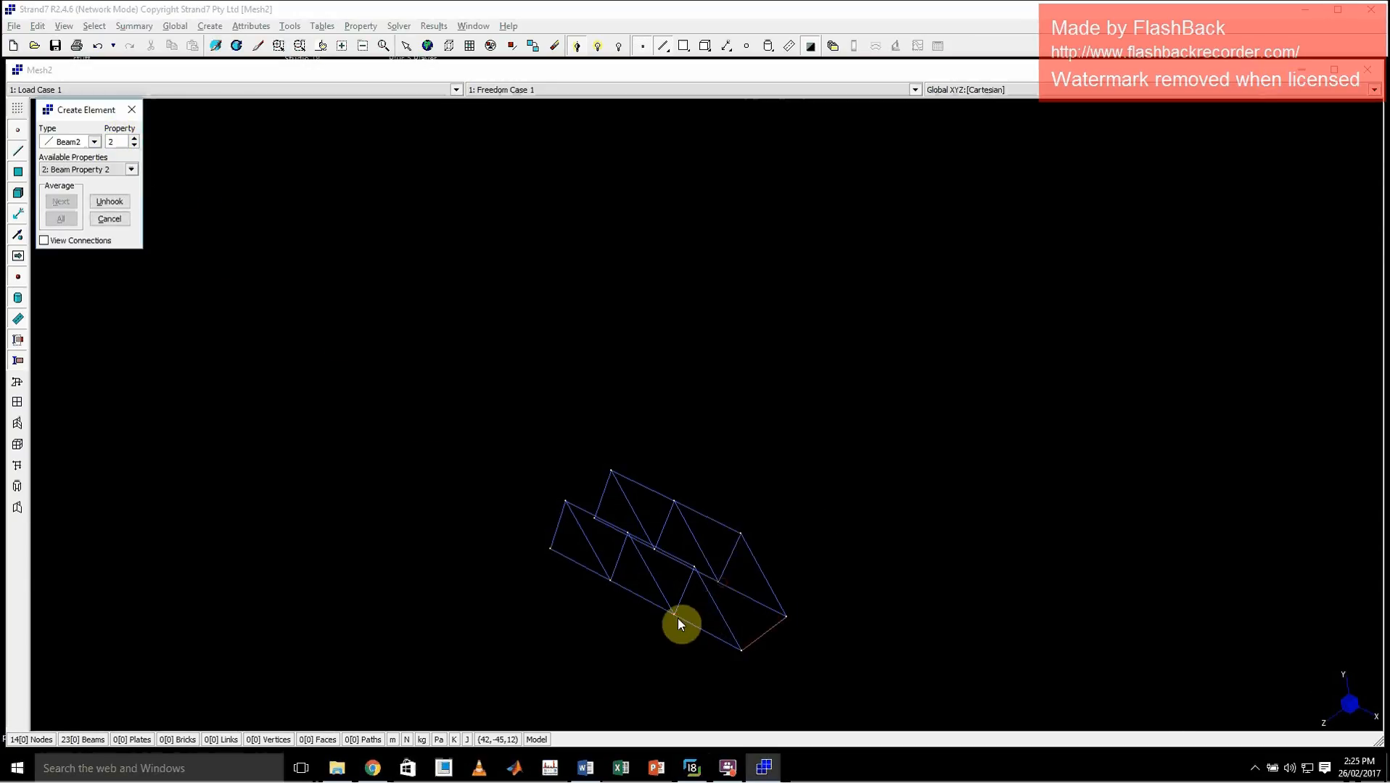
click(676, 616)
click(693, 565)
click(741, 534)
Add the remaining four property 2 cross beams, two between the top chords and two between the bottom chords
click(674, 502)
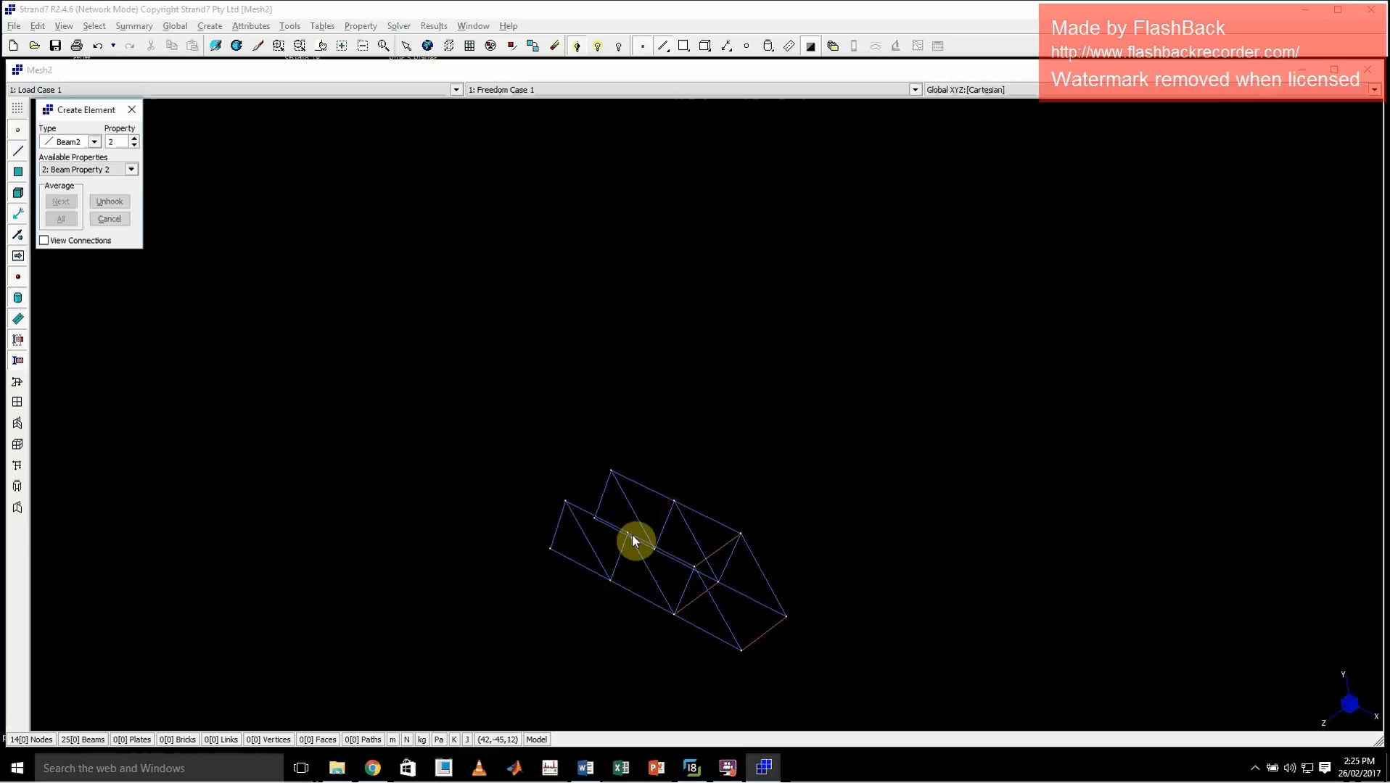
click(628, 534)
click(654, 549)
click(611, 580)
click(594, 518)
click(550, 548)
click(565, 501)
click(610, 471)
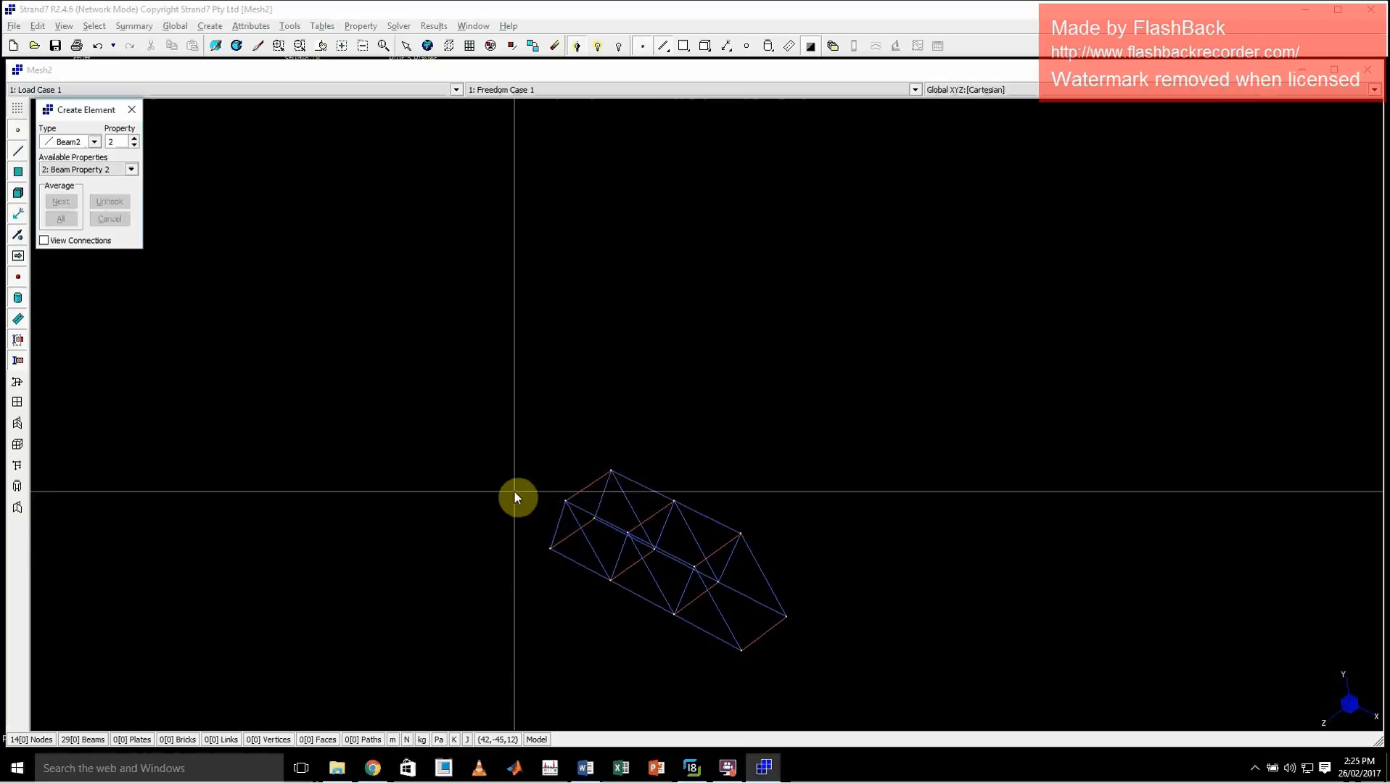
key(ctrl+r)
drag(529, 505, 649, 516)
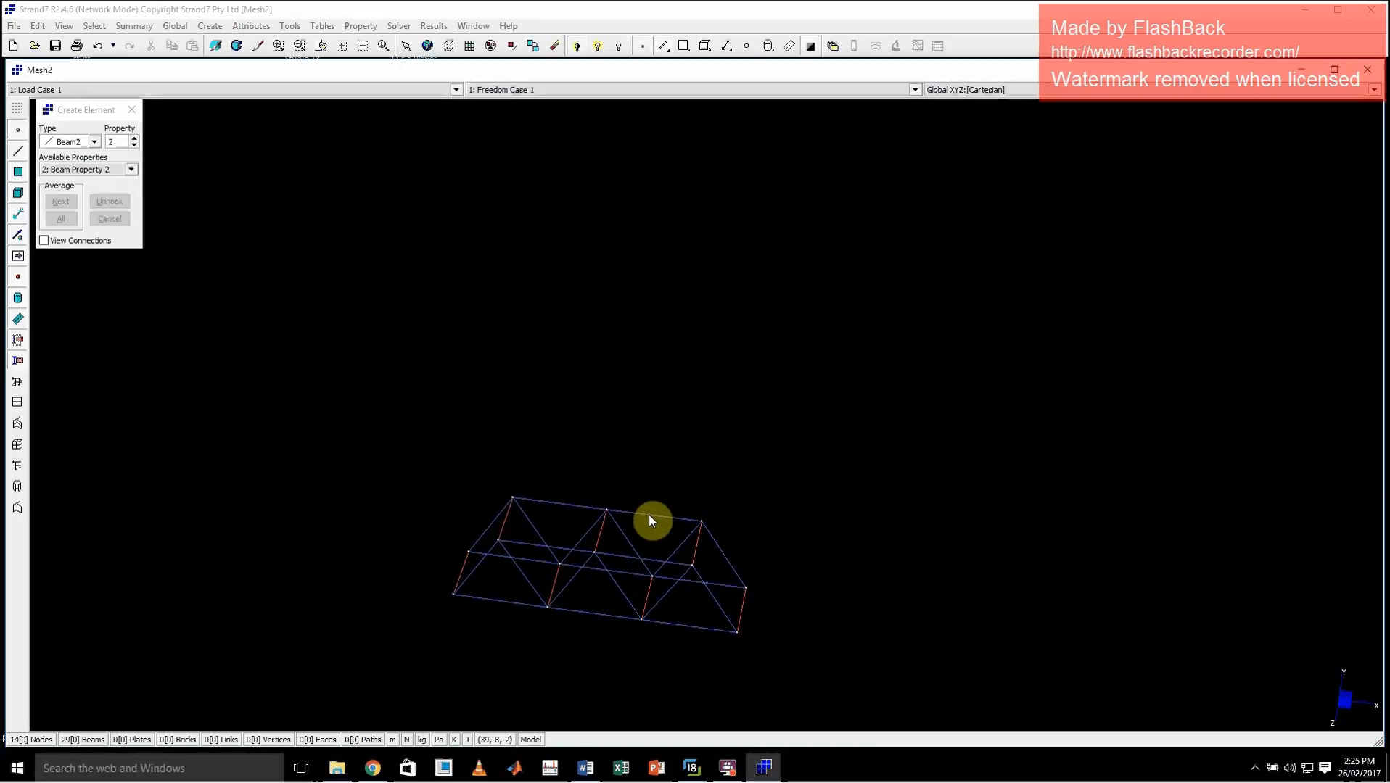
click(132, 112)
Examine the bridge frame close up and review the attributes available for nodes and beams
key(ctrl+r)
drag(839, 631, 801, 597)
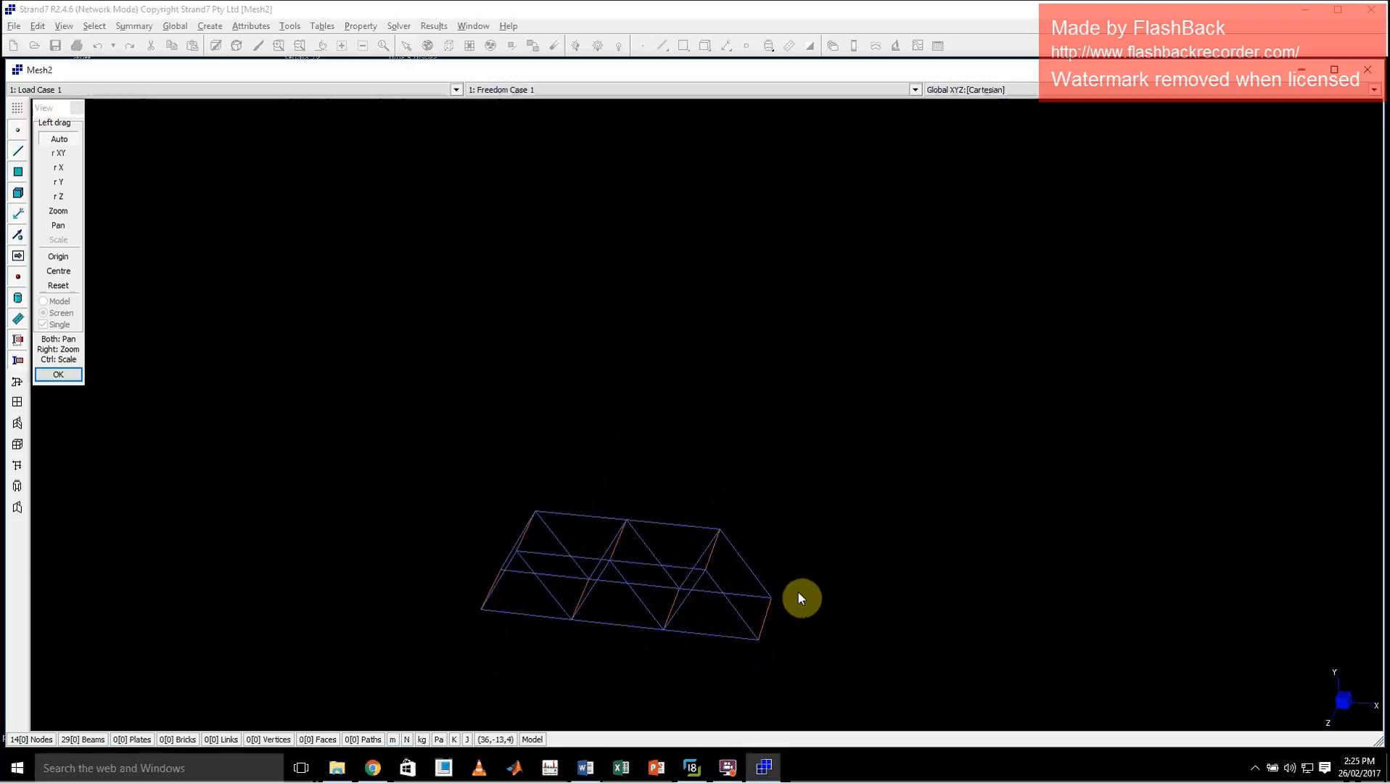
key(Escape)
key(ctrl+z)
click(781, 543)
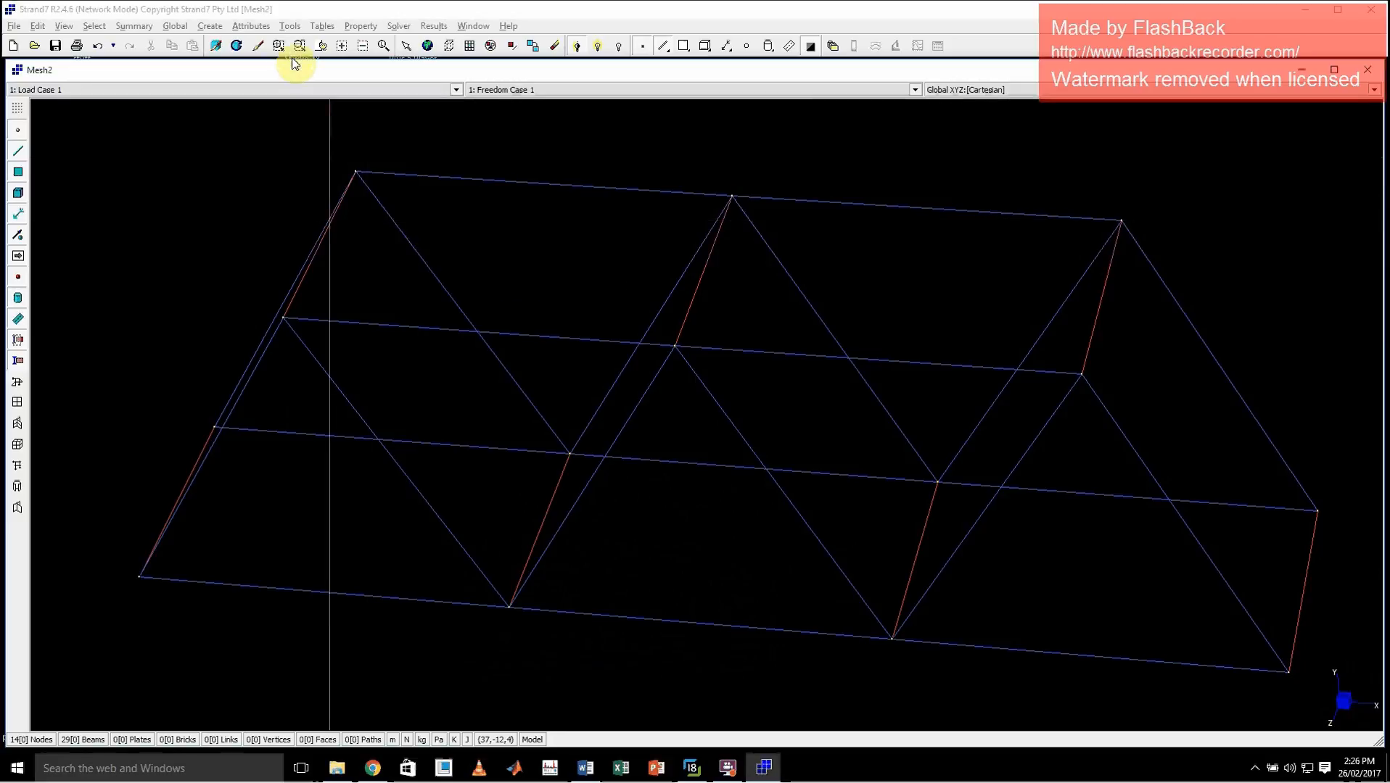
click(252, 27)
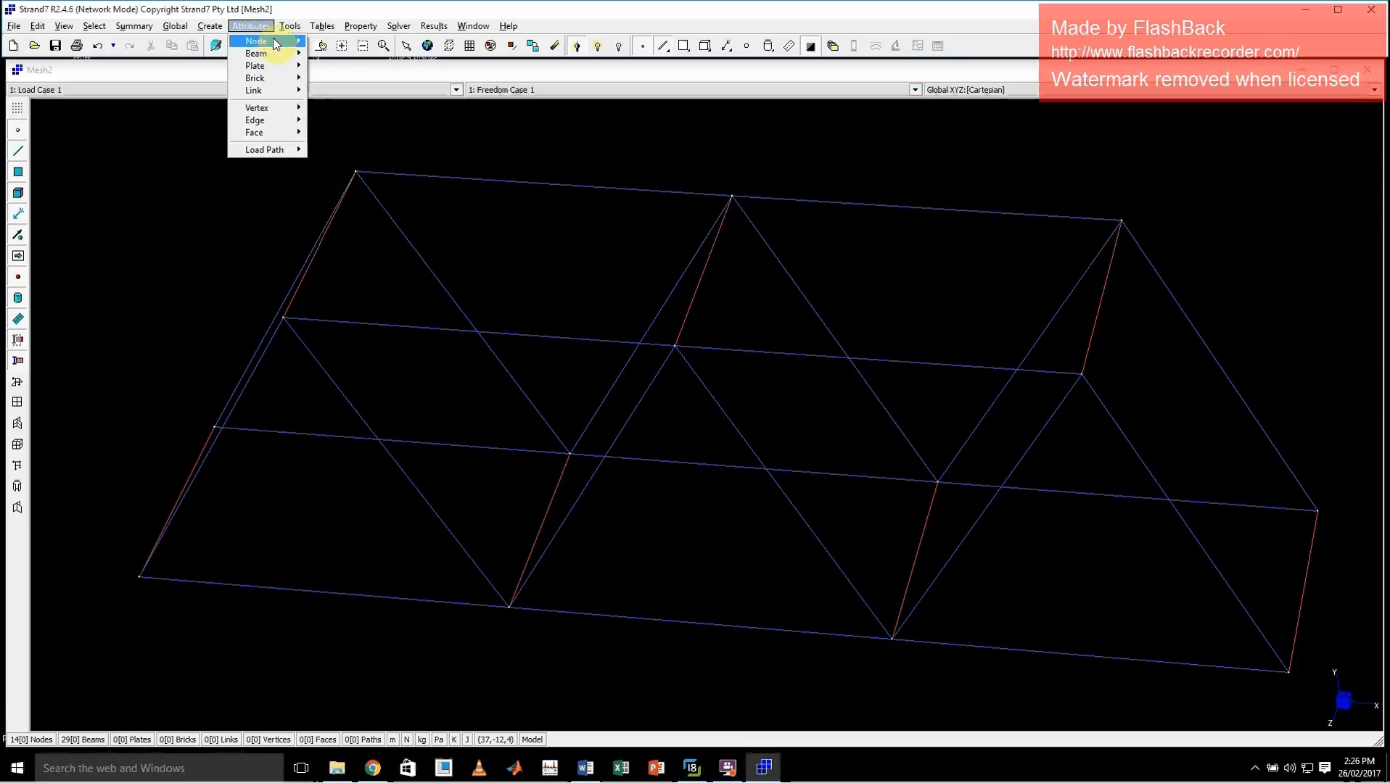
mouse_move(274, 42)
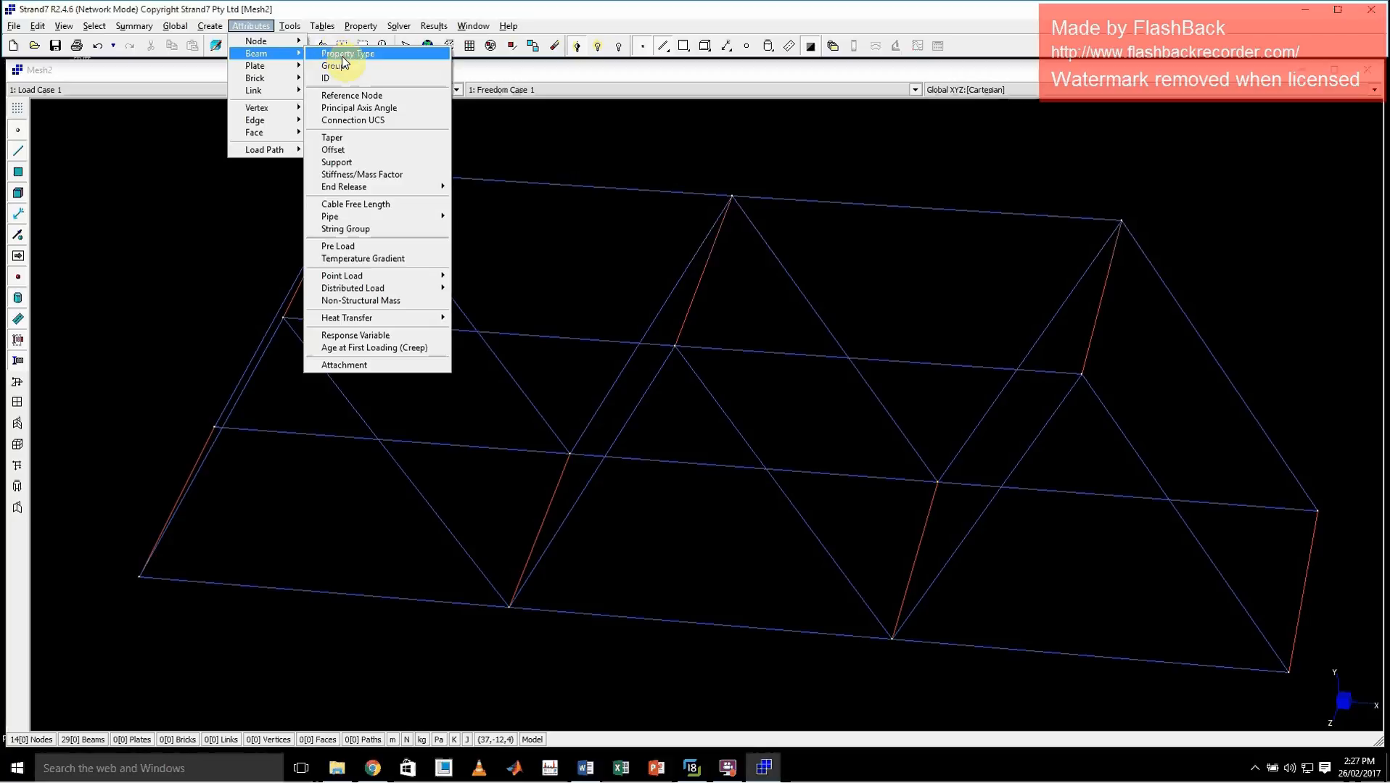
mouse_move(371, 293)
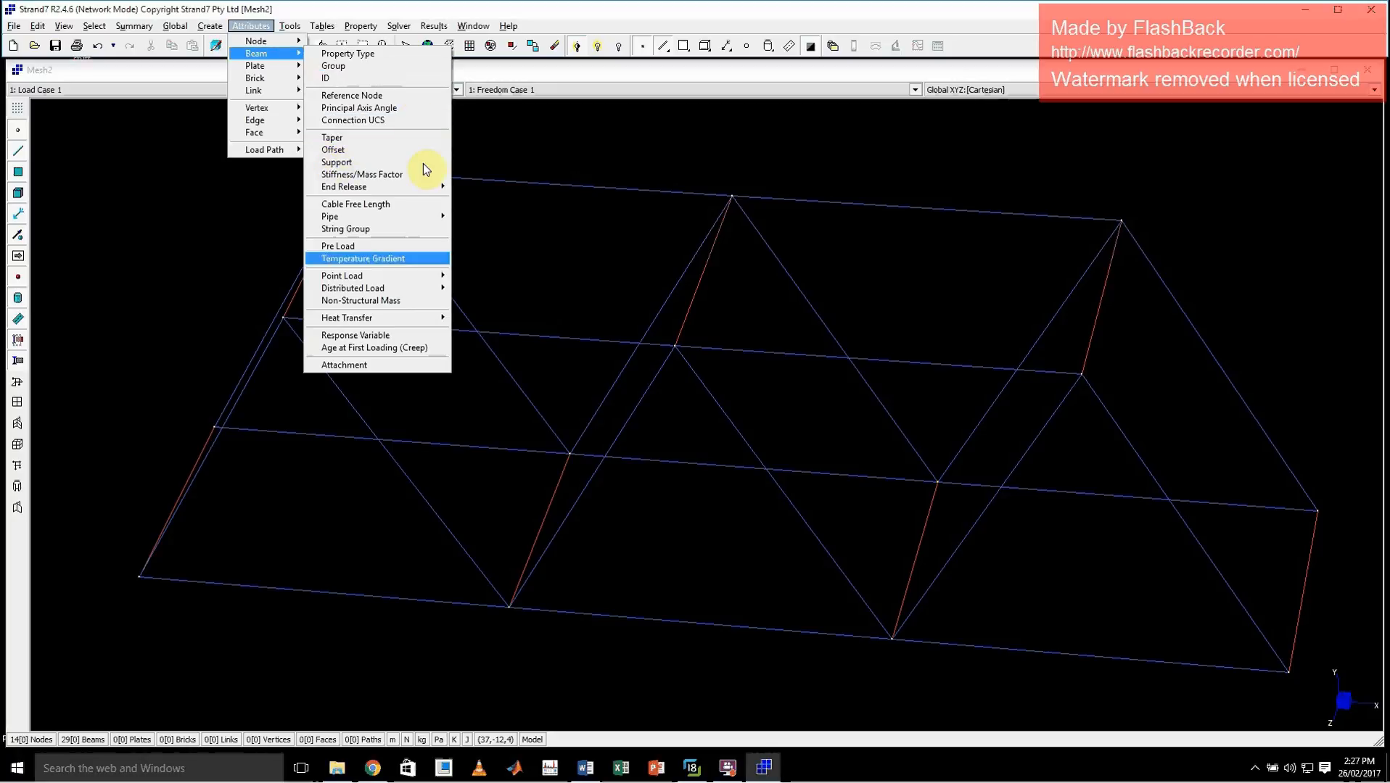
click(591, 155)
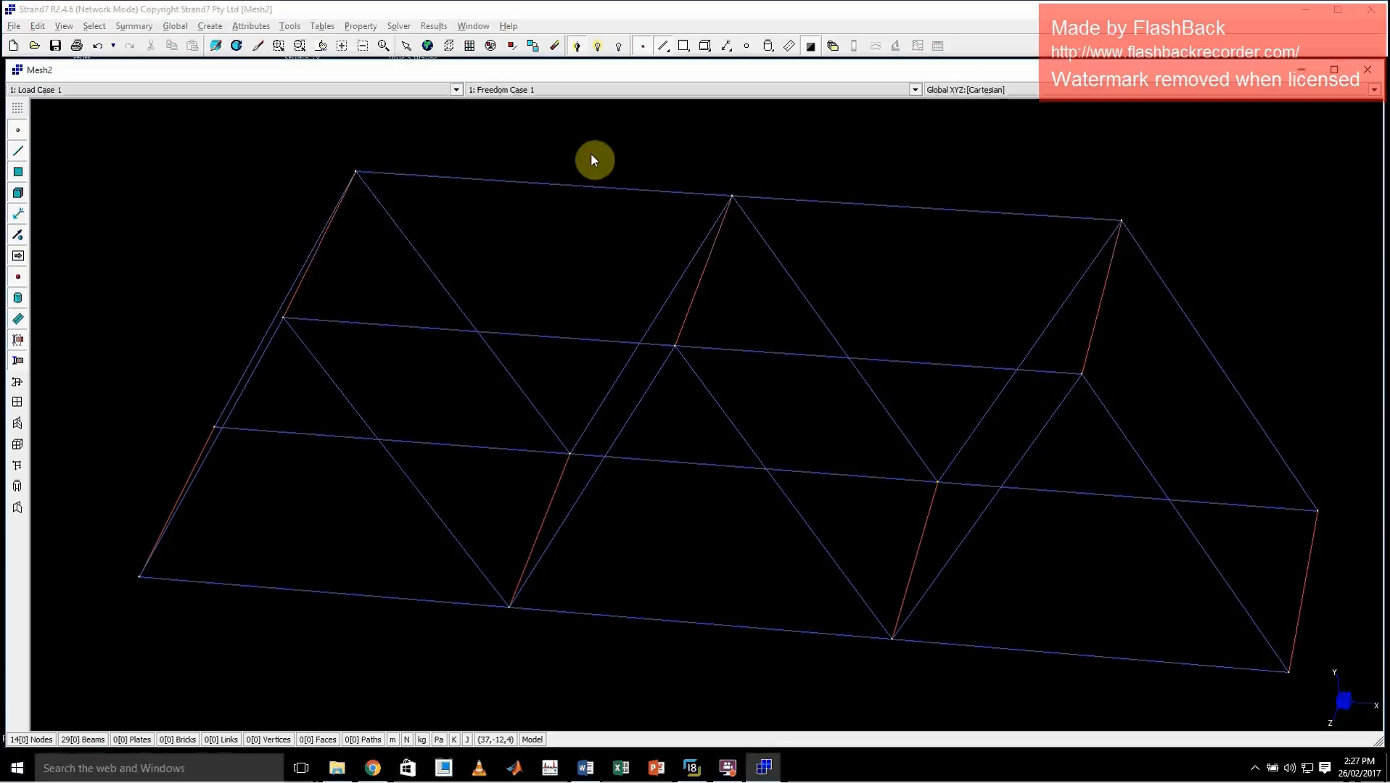
Create a Quad4 plate with property 1 on the four bottom chord nodes of the middle deck bay
key(ctrl+e)
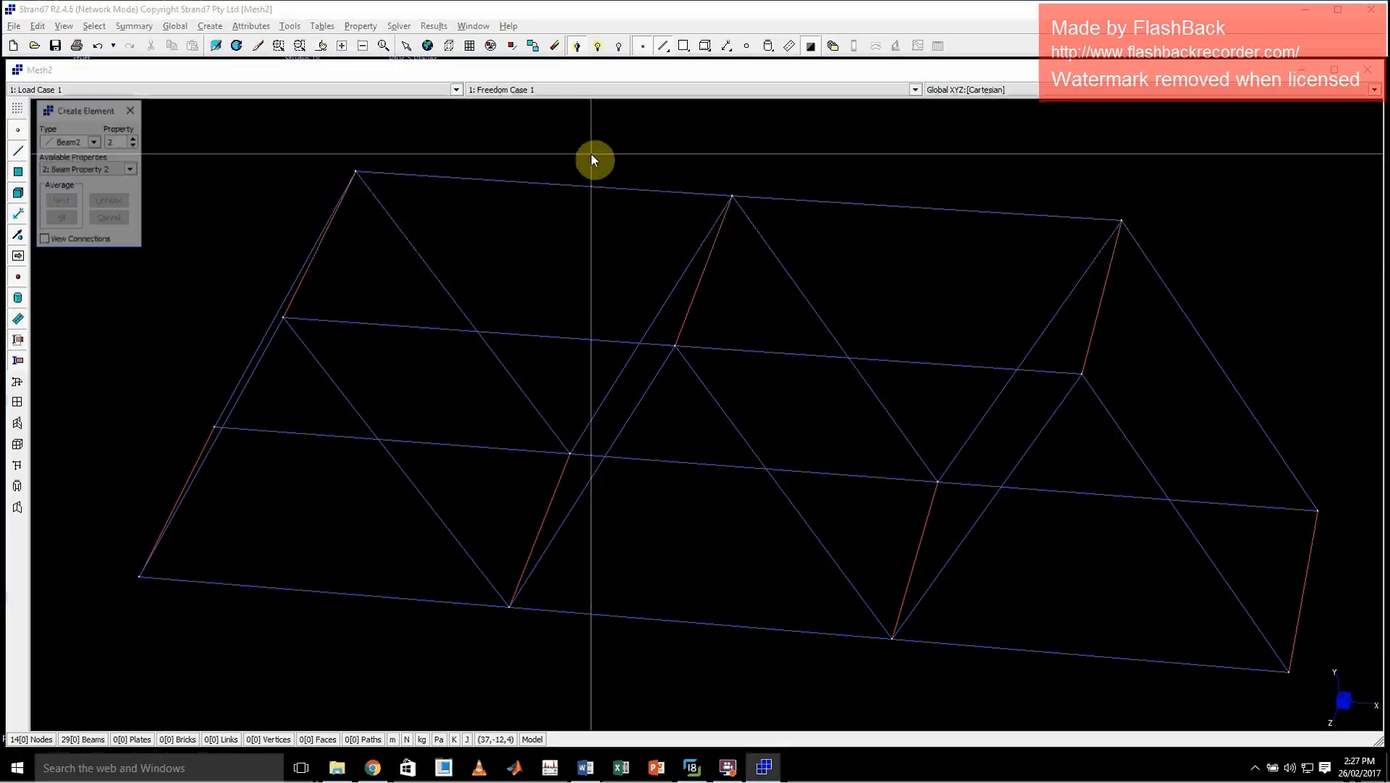
click(94, 147)
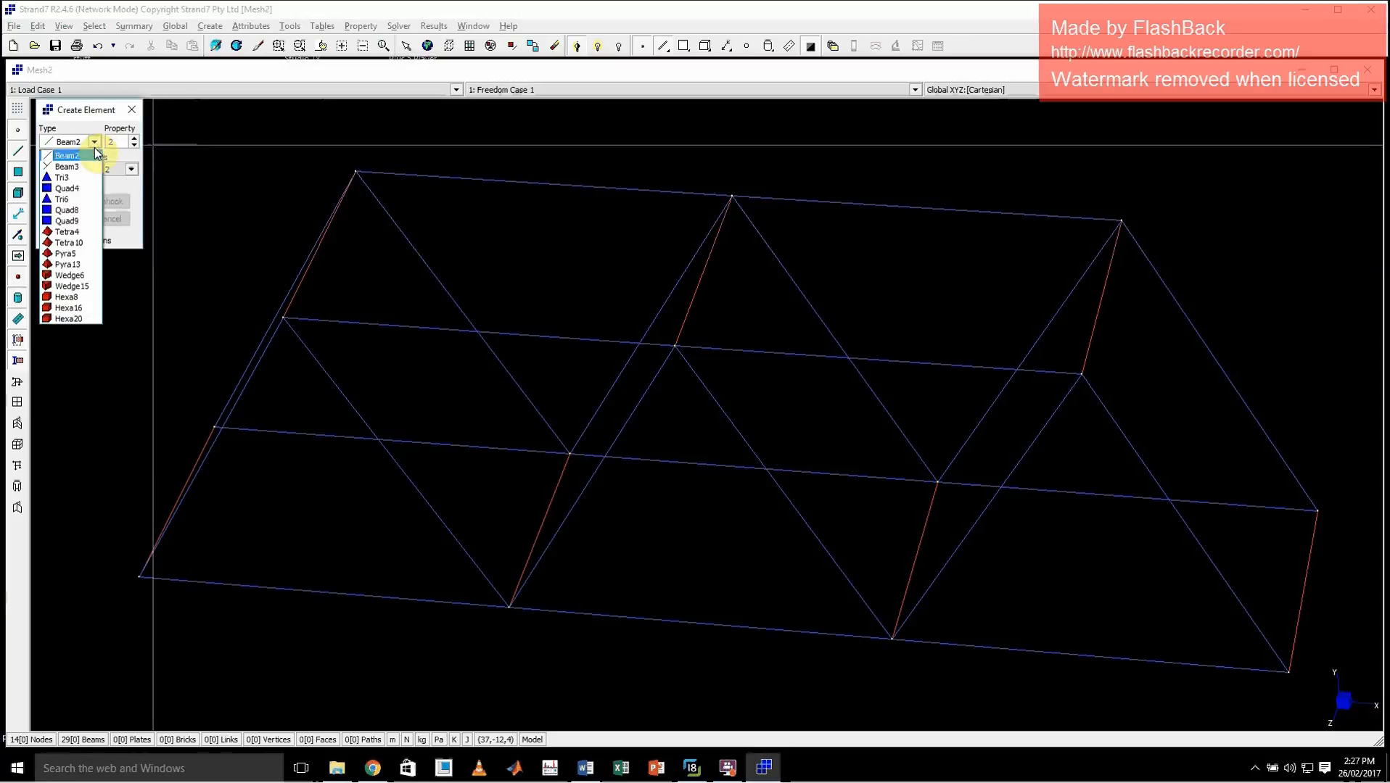
click(78, 192)
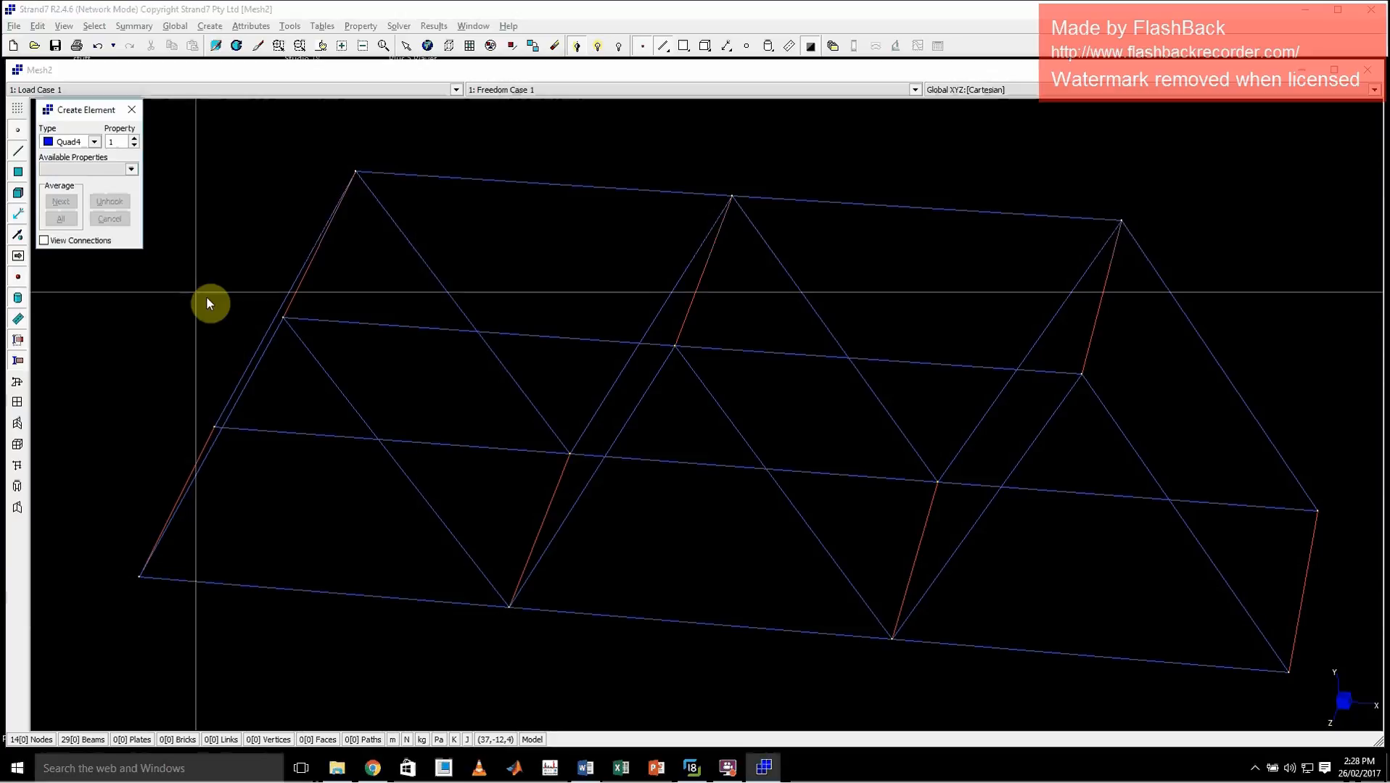
click(95, 141)
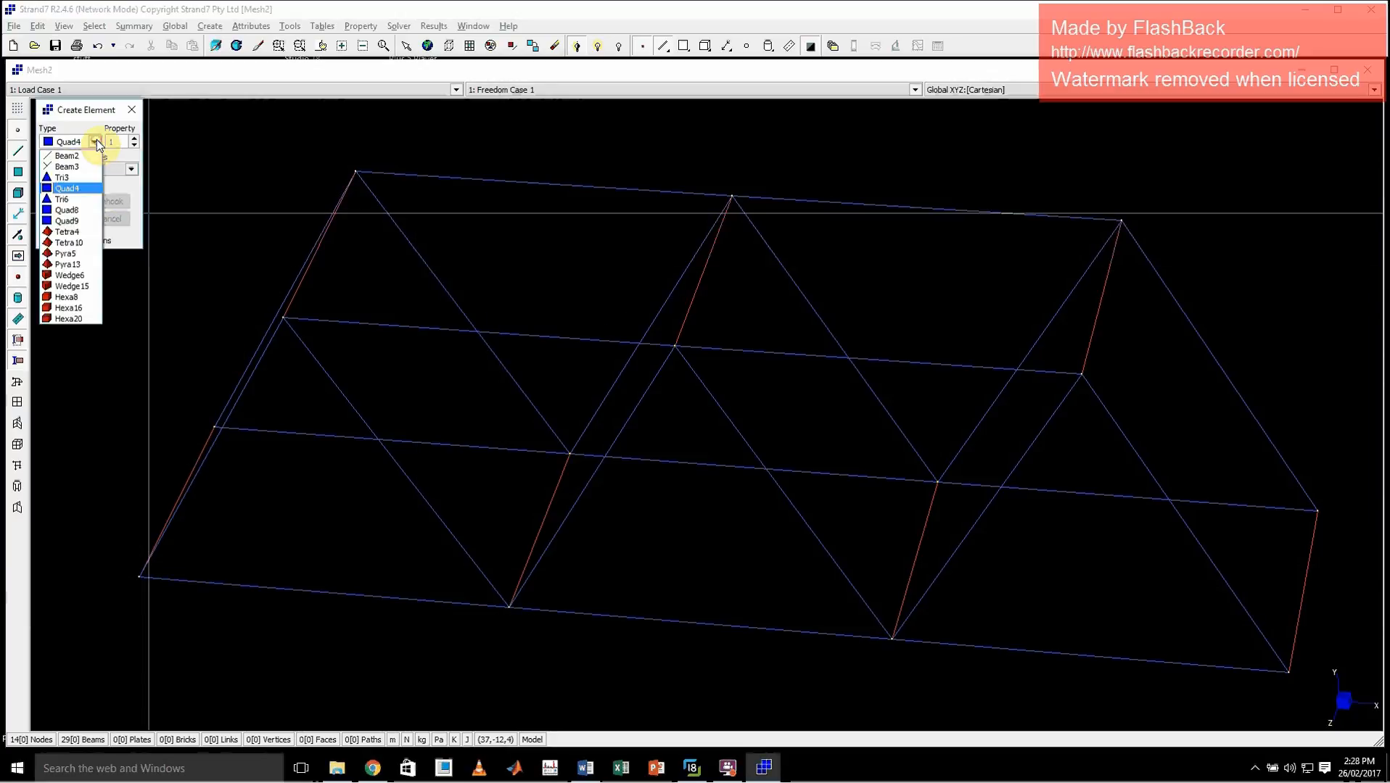
click(68, 187)
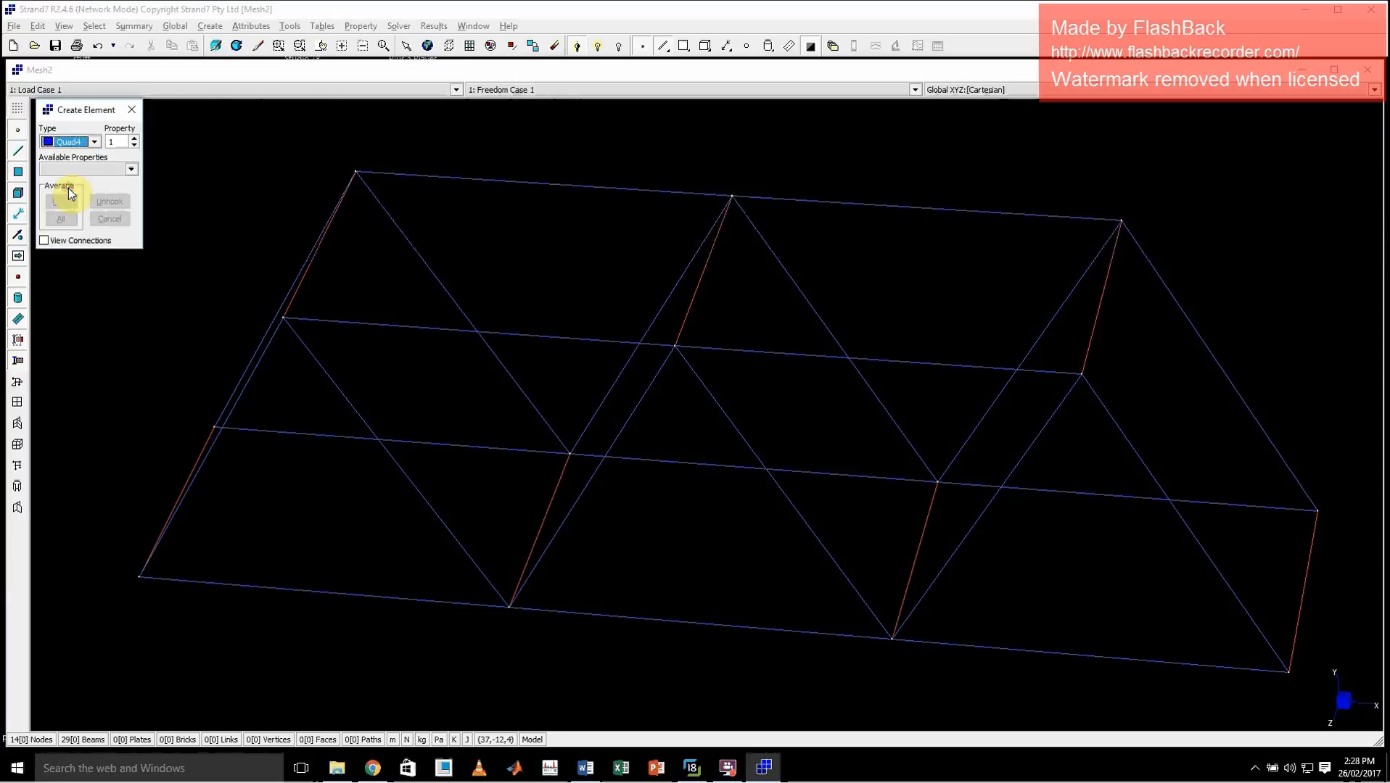
click(573, 455)
click(935, 483)
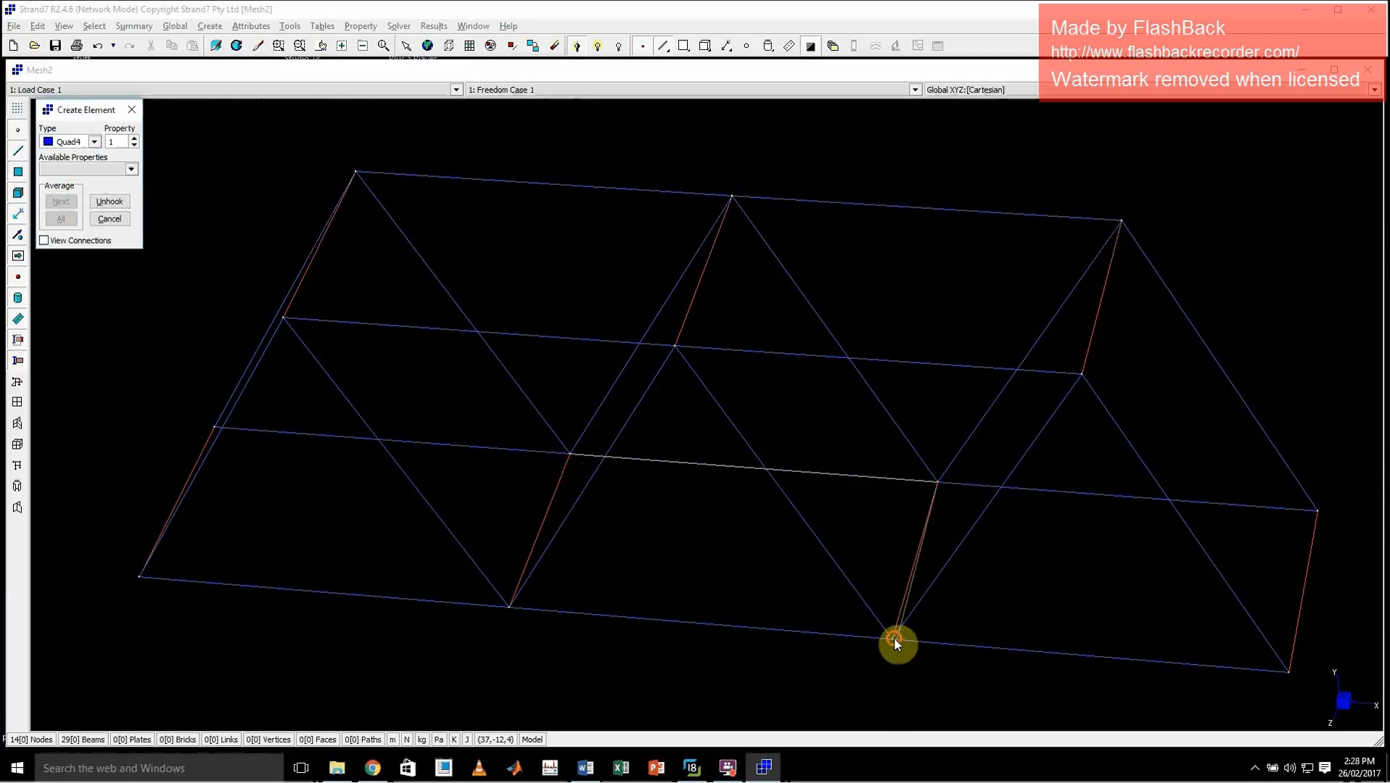
click(893, 638)
click(522, 605)
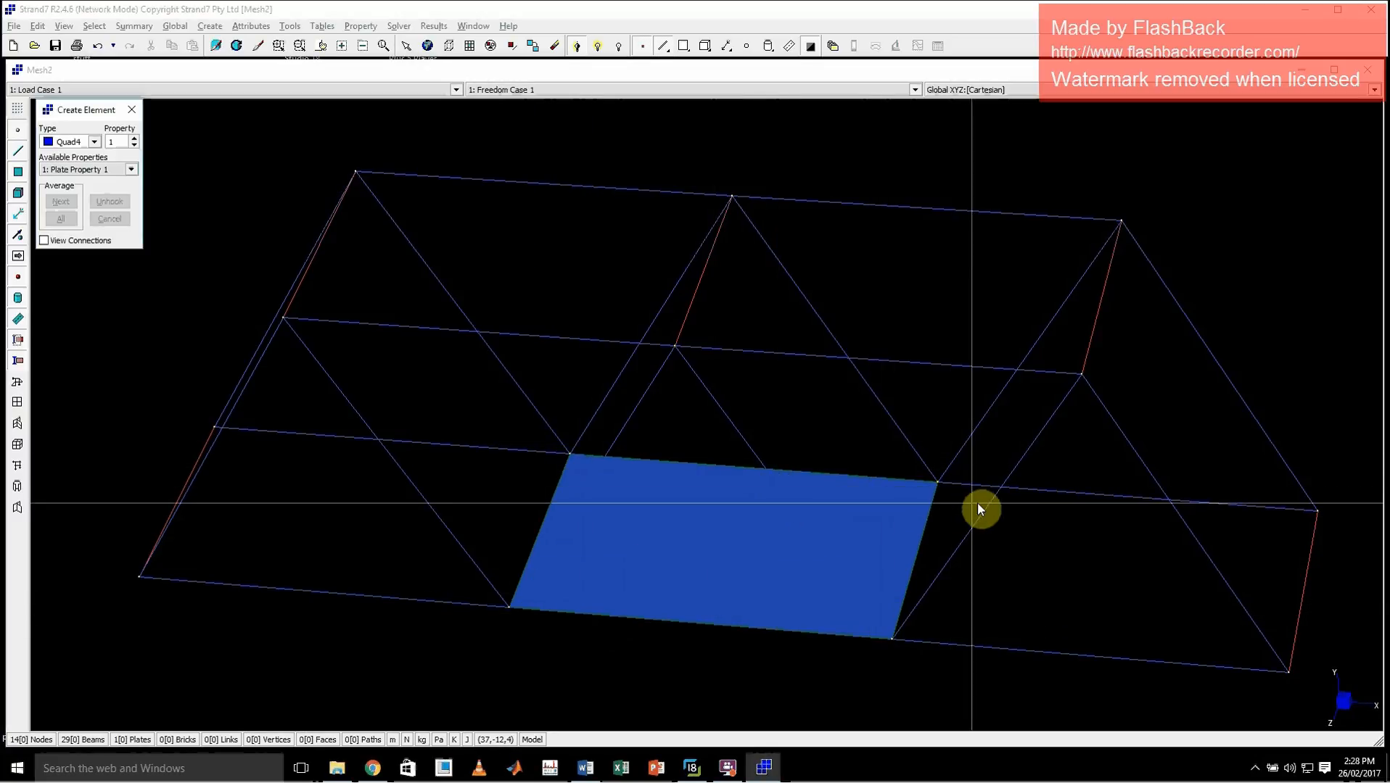
Add a second Quad4 plate in the end deck bay on the positive X side of the middle plate
click(937, 482)
click(1316, 511)
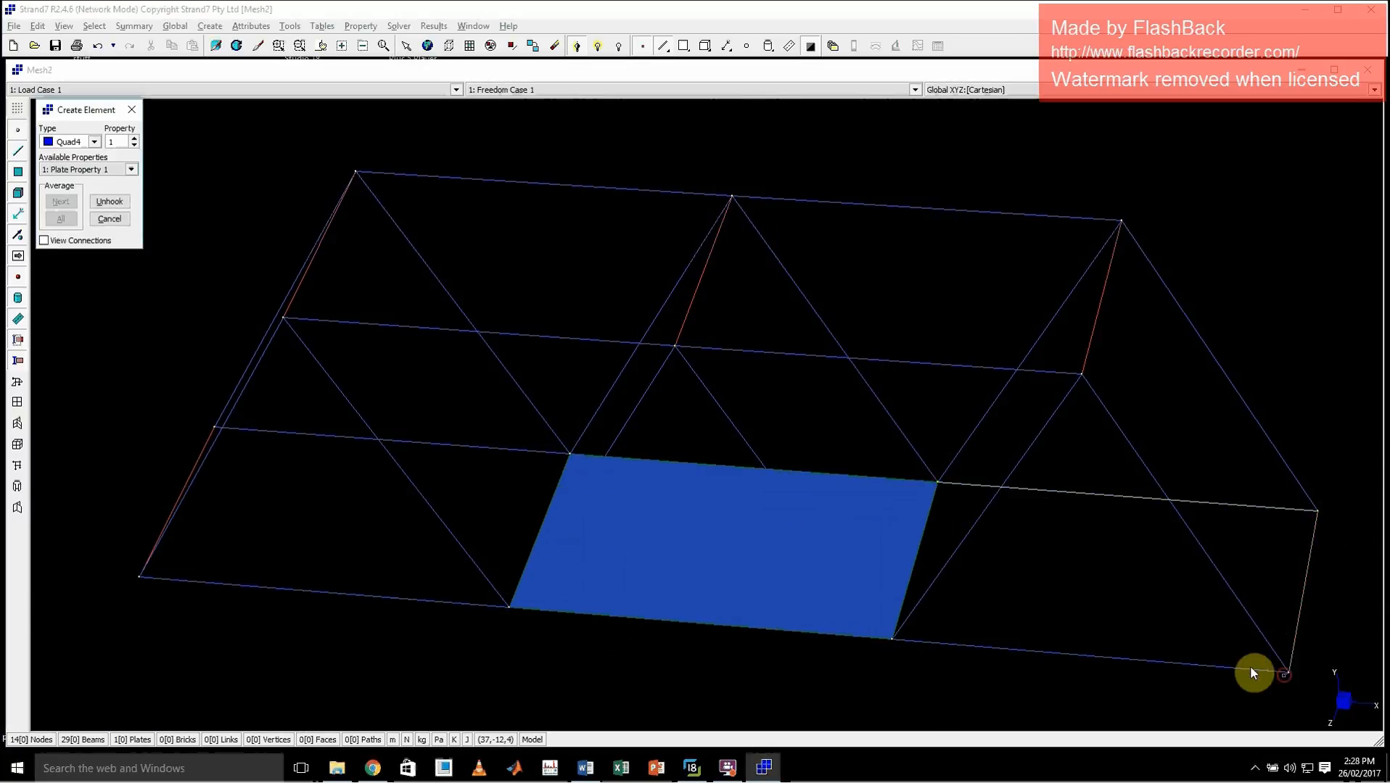
click(894, 637)
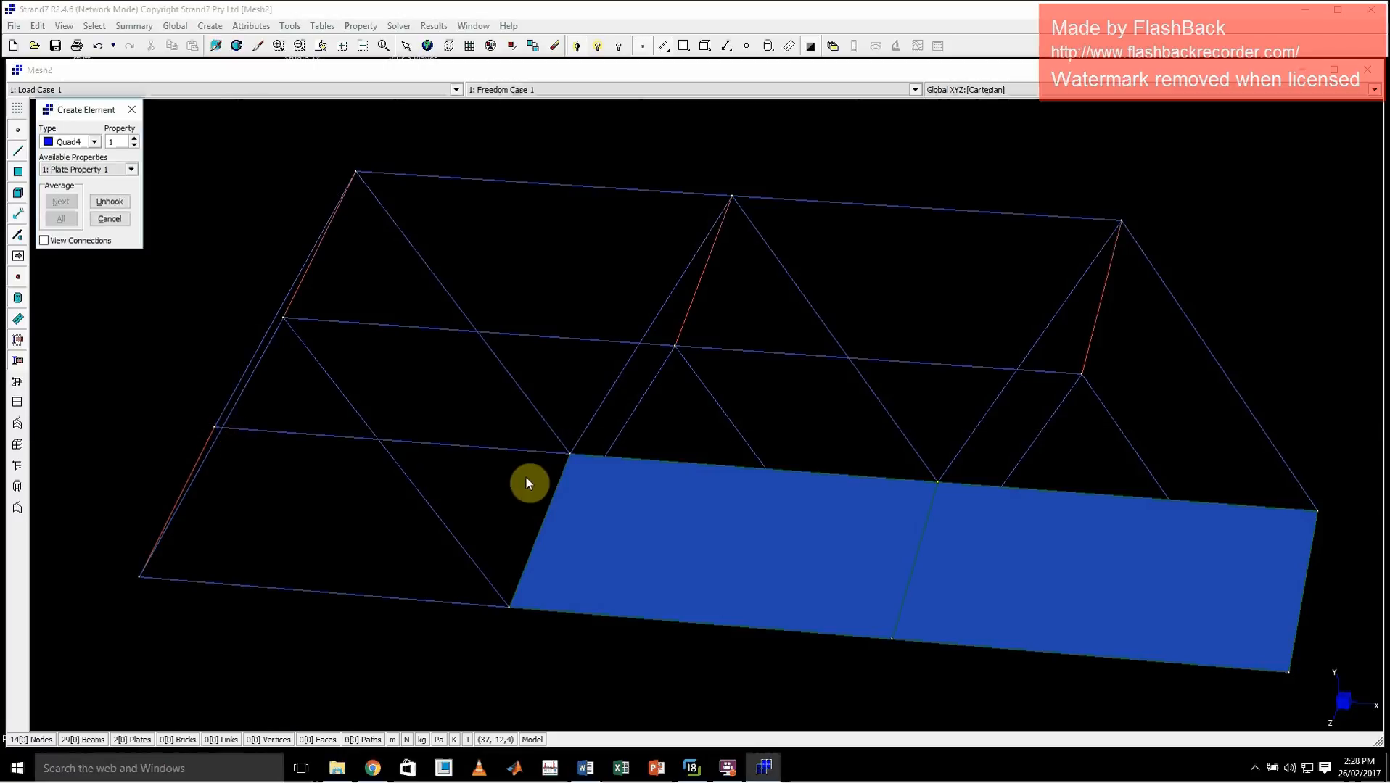
Create a third Quad4 plate with property 1 in the remaining end deck bay on the negative X side
click(214, 428)
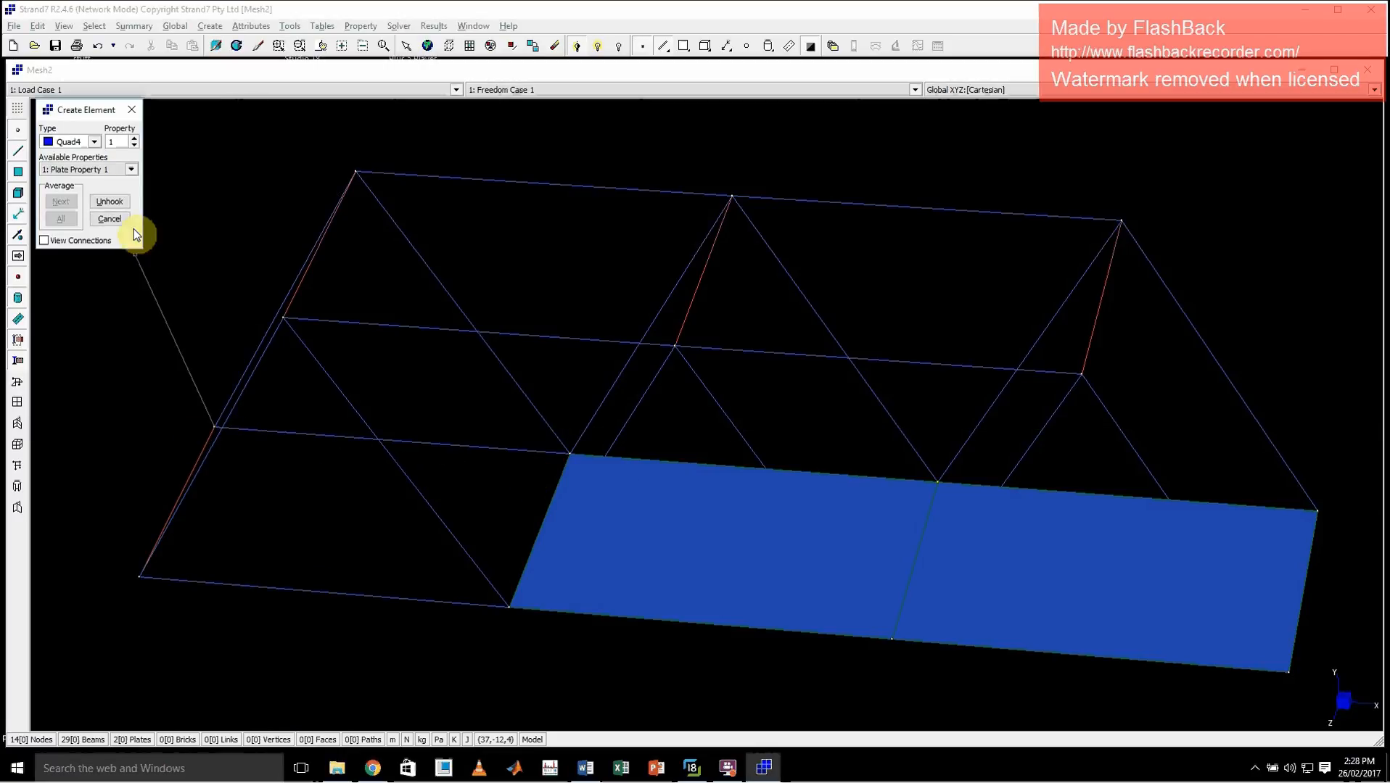
click(136, 113)
drag(474, 491, 575, 500)
key(Return)
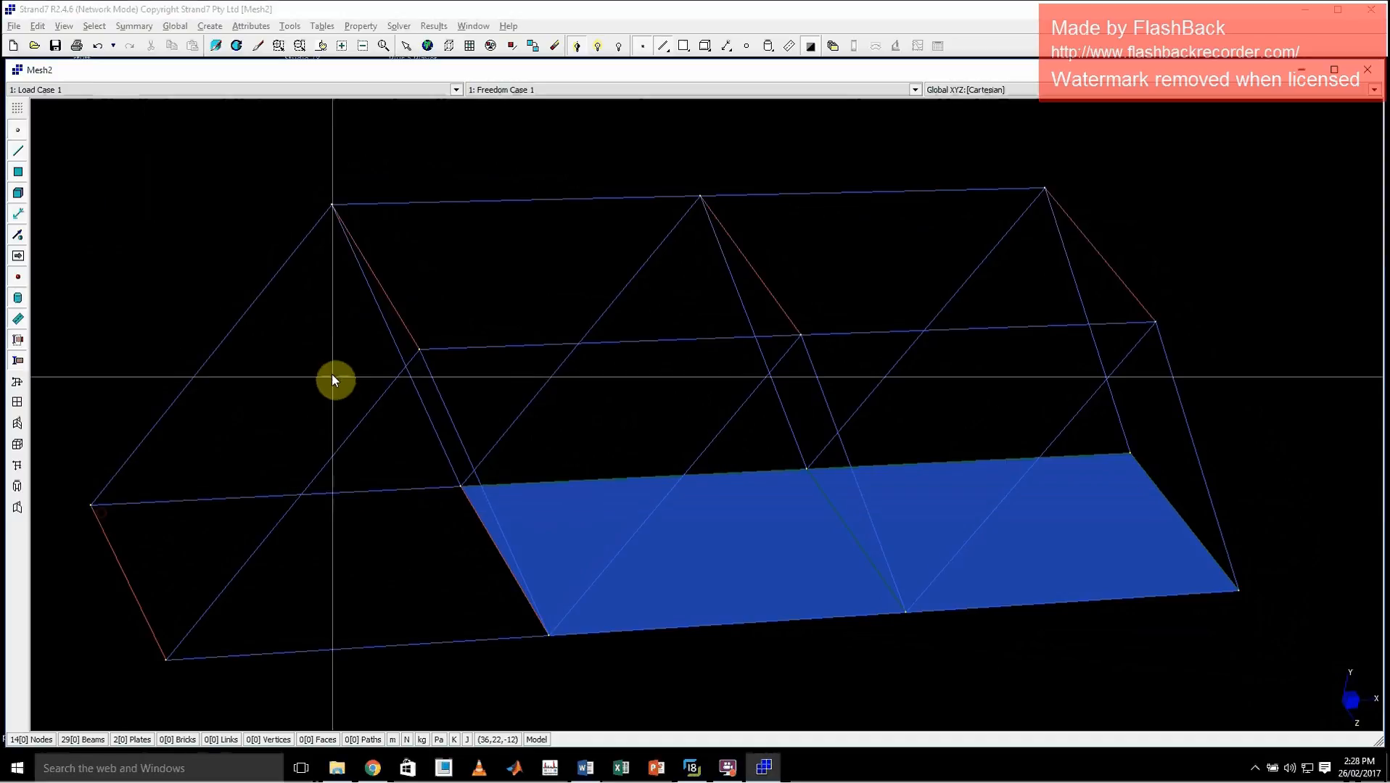
key(ctrl+e)
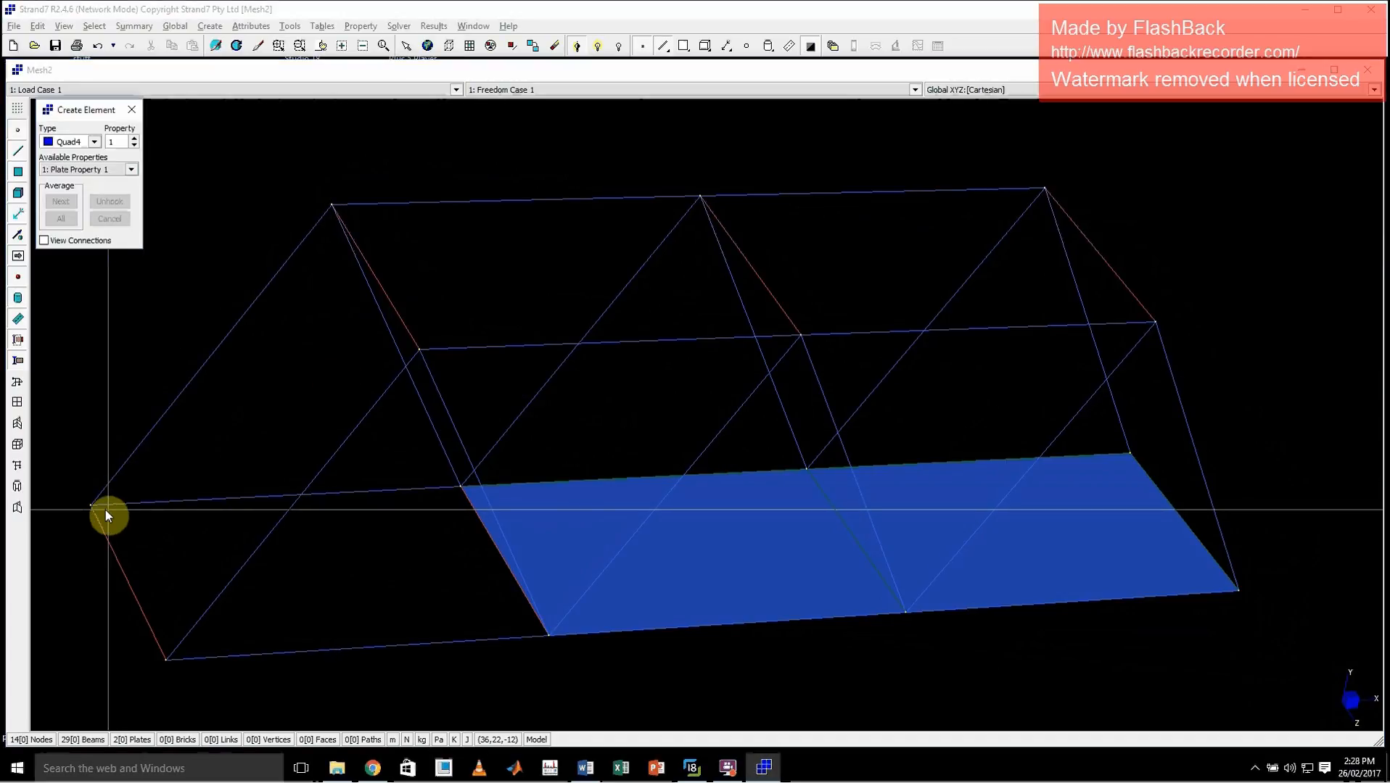
click(100, 510)
click(461, 498)
click(552, 642)
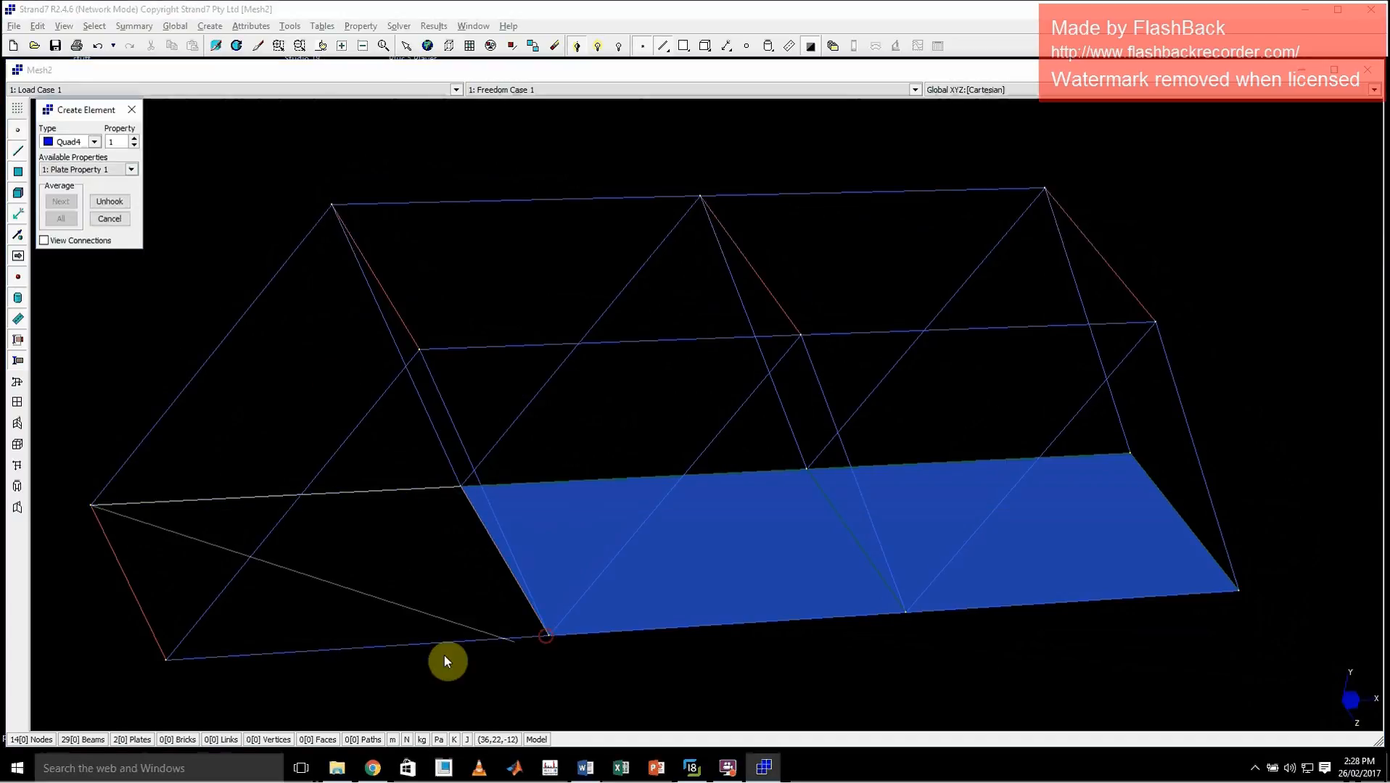
click(180, 656)
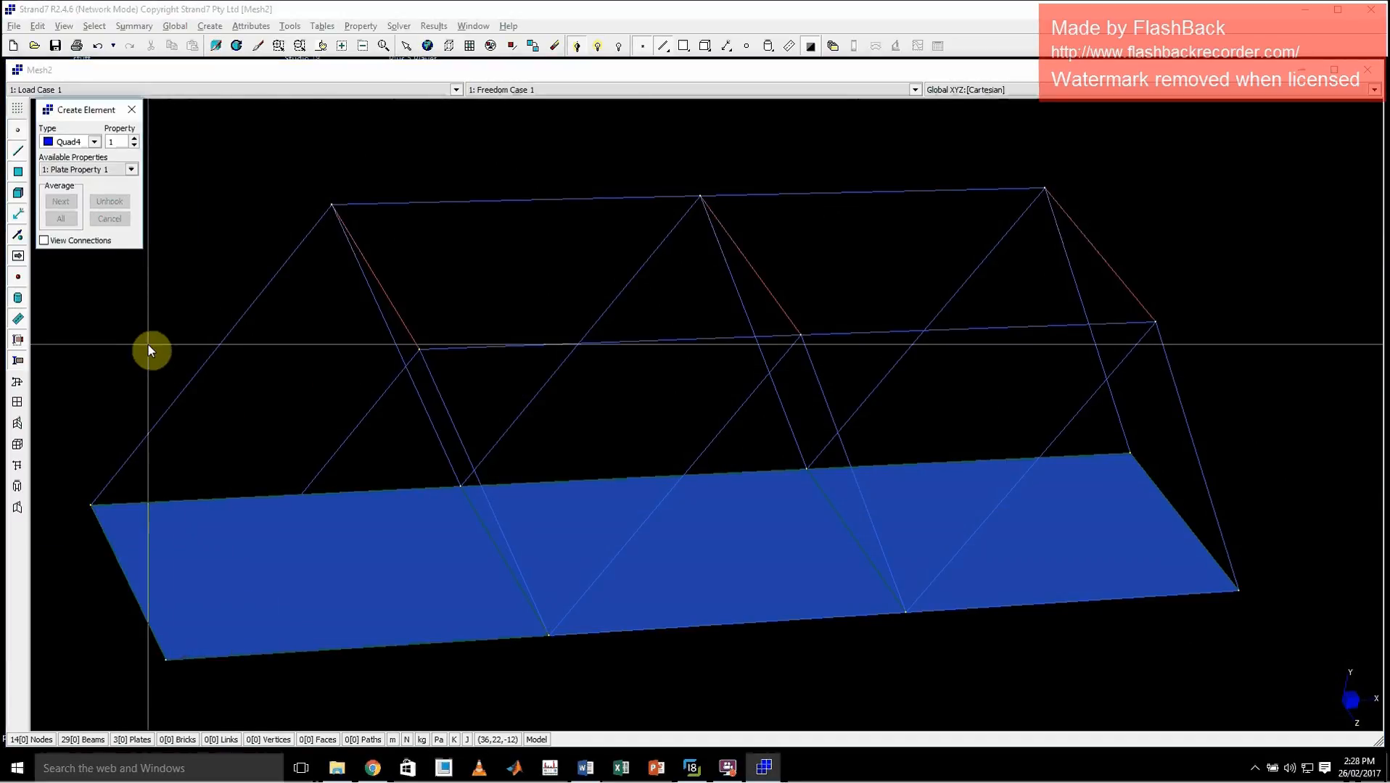
click(131, 109)
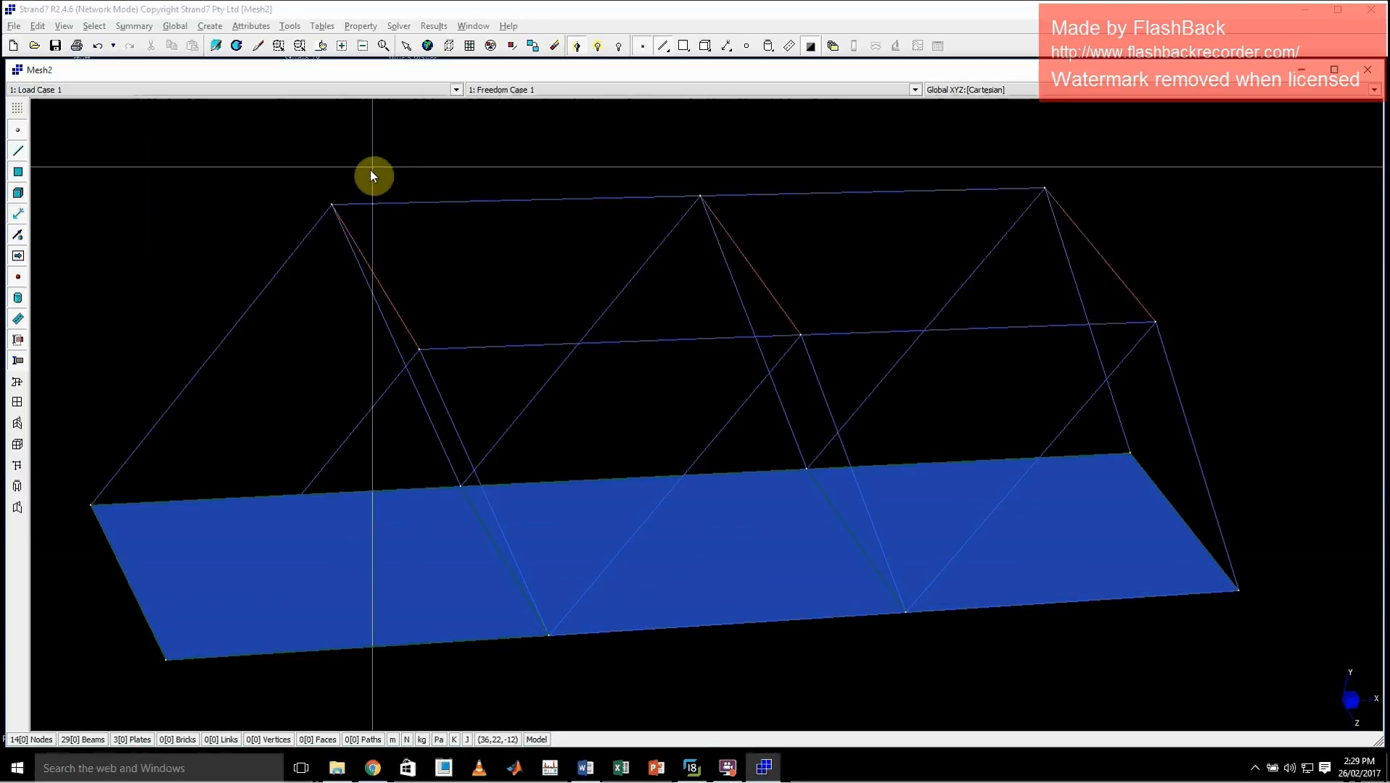
Apply a normal face pressure of 1.0 Pa to the middle deck plate
click(247, 29)
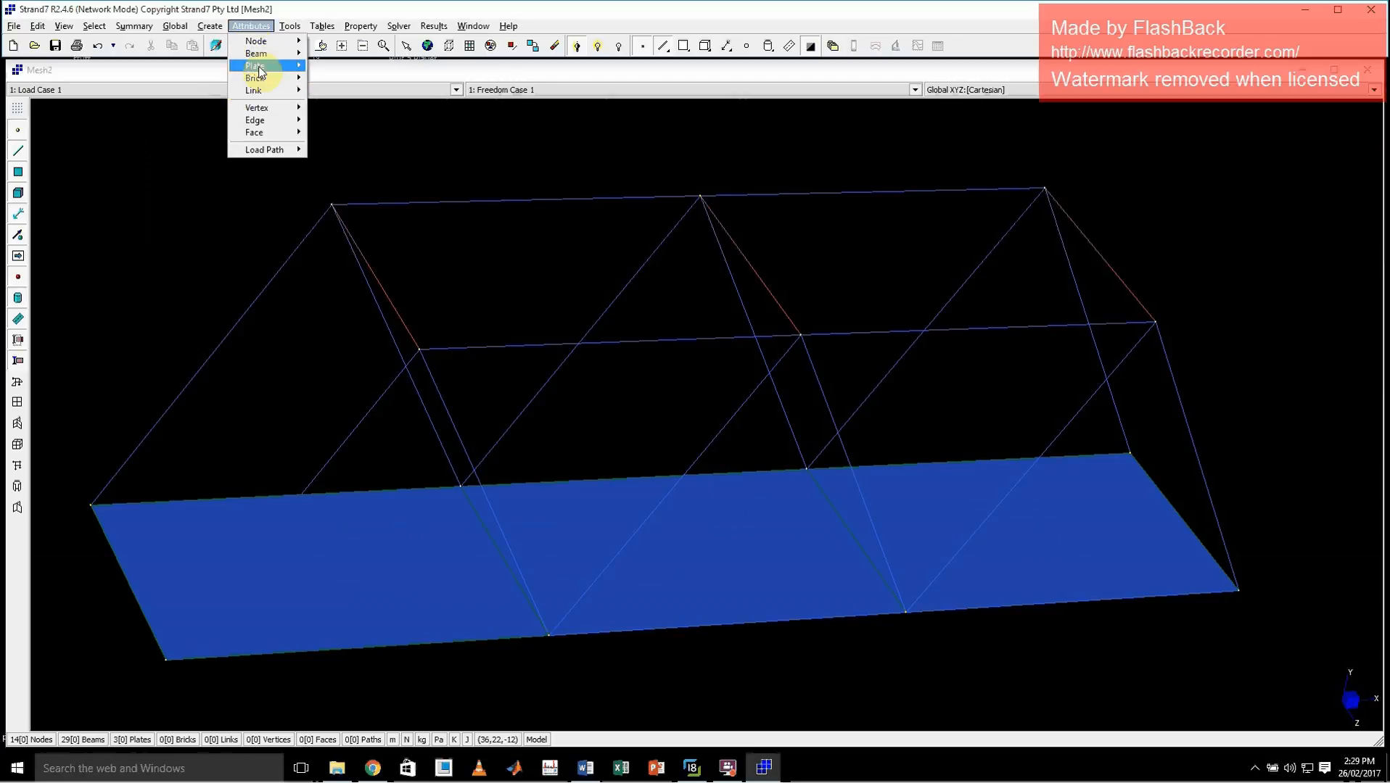
mouse_move(274, 71)
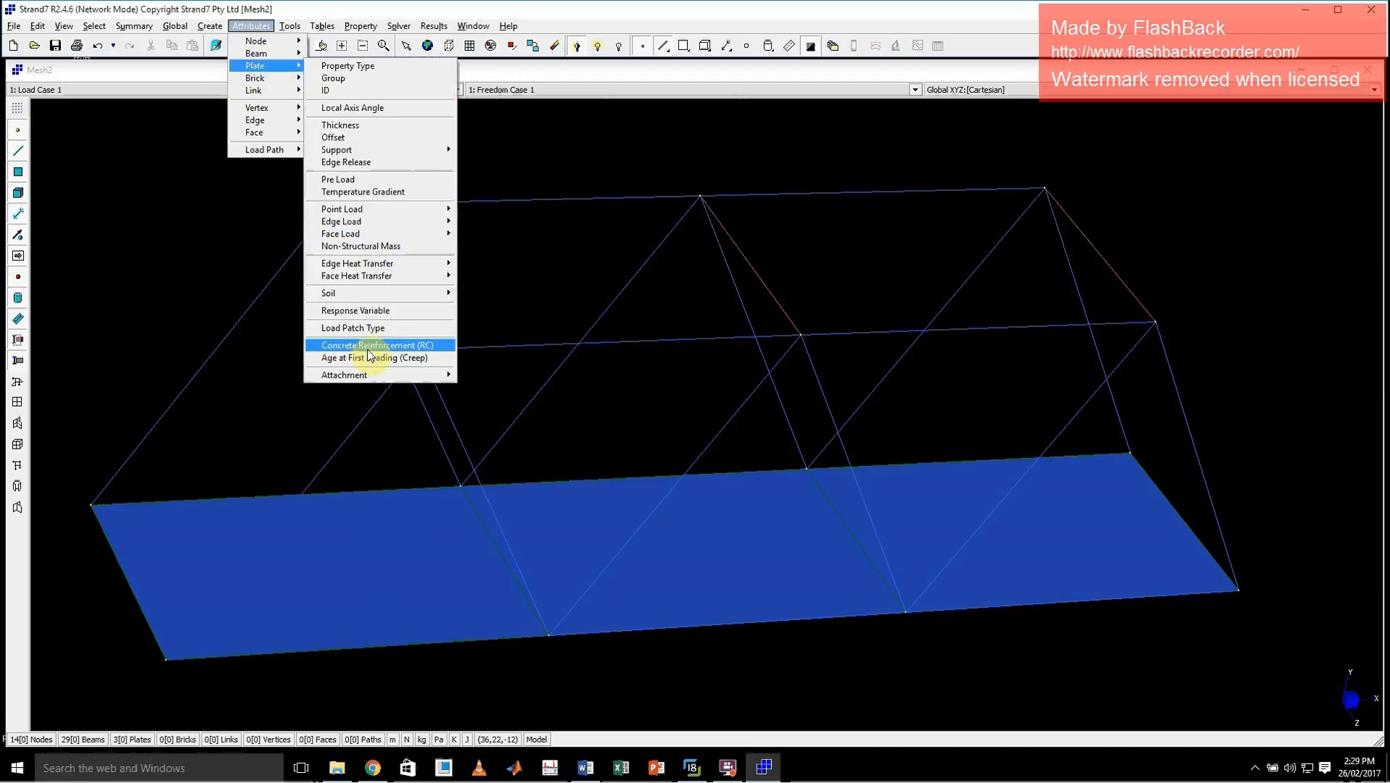
mouse_move(416, 233)
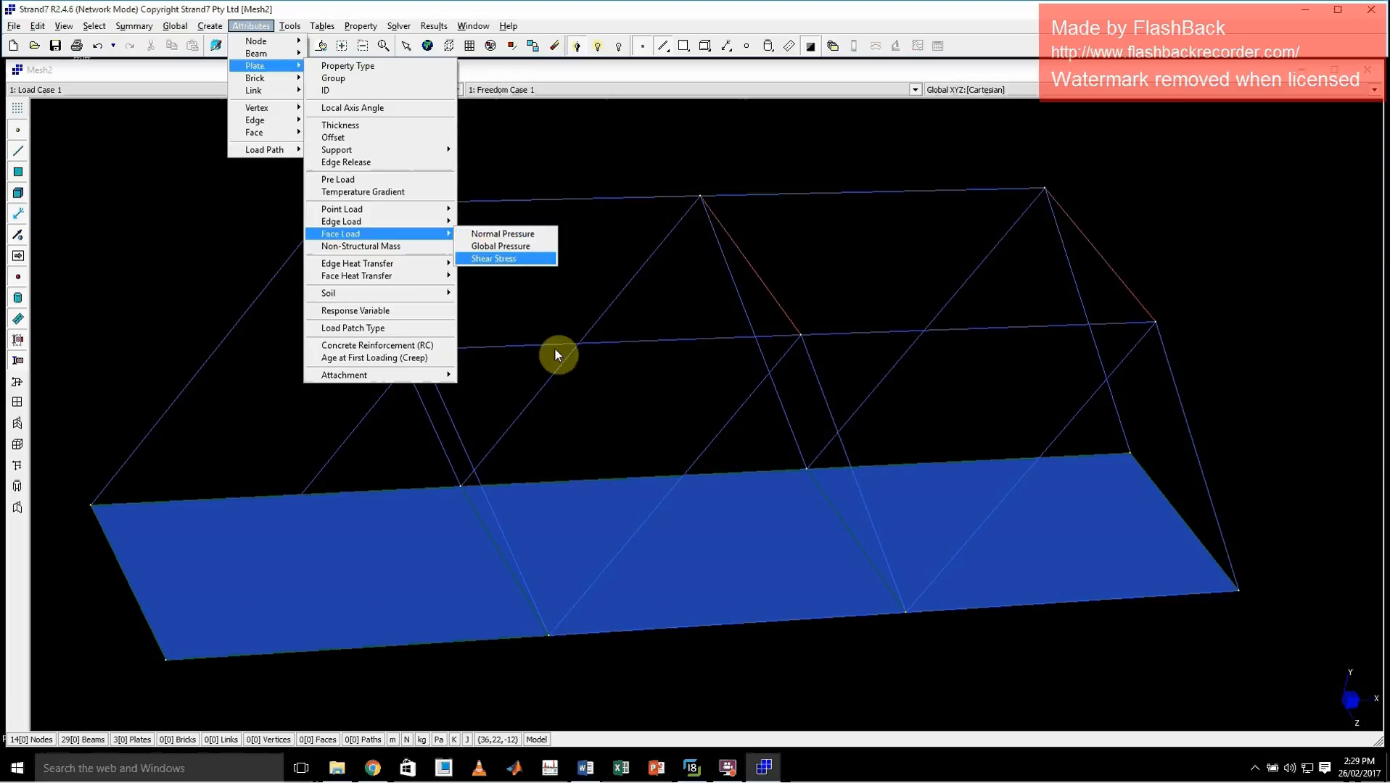
click(717, 559)
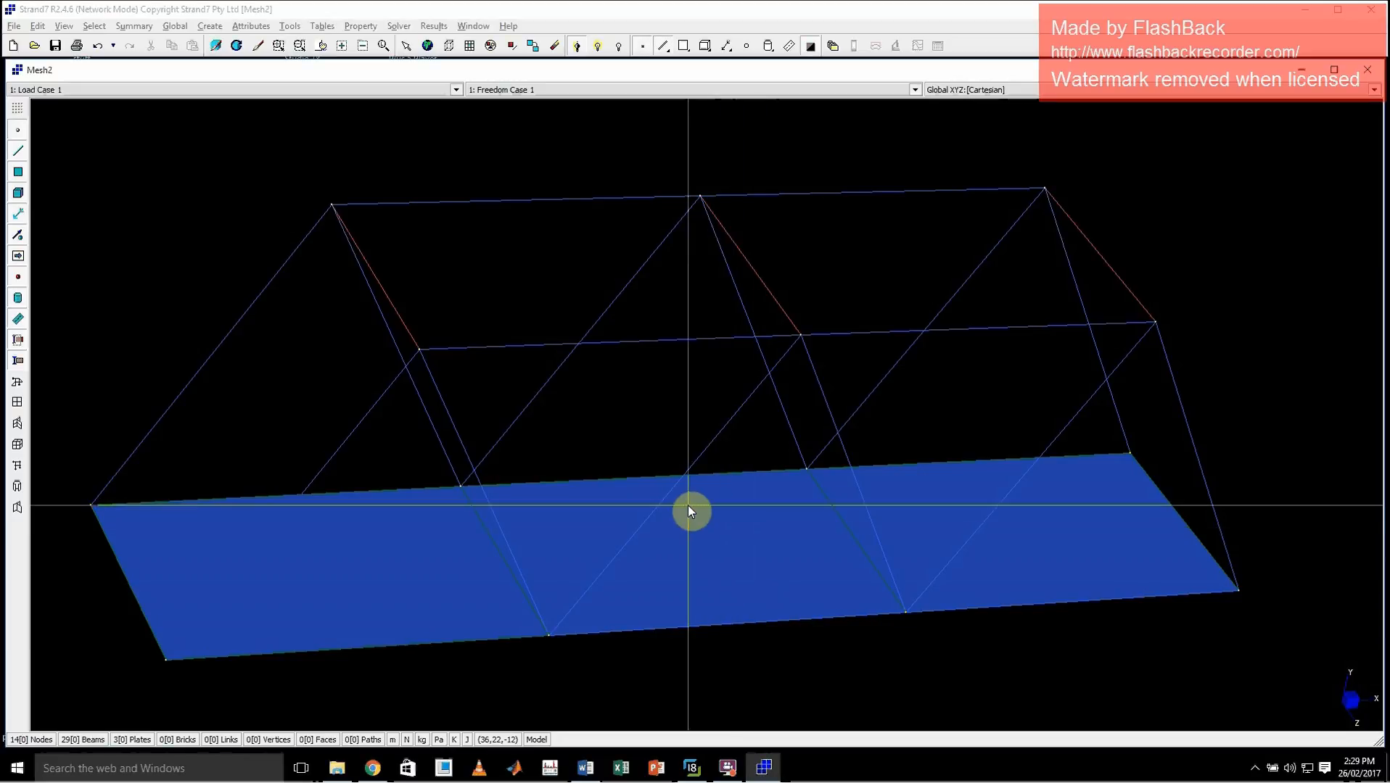
click(249, 28)
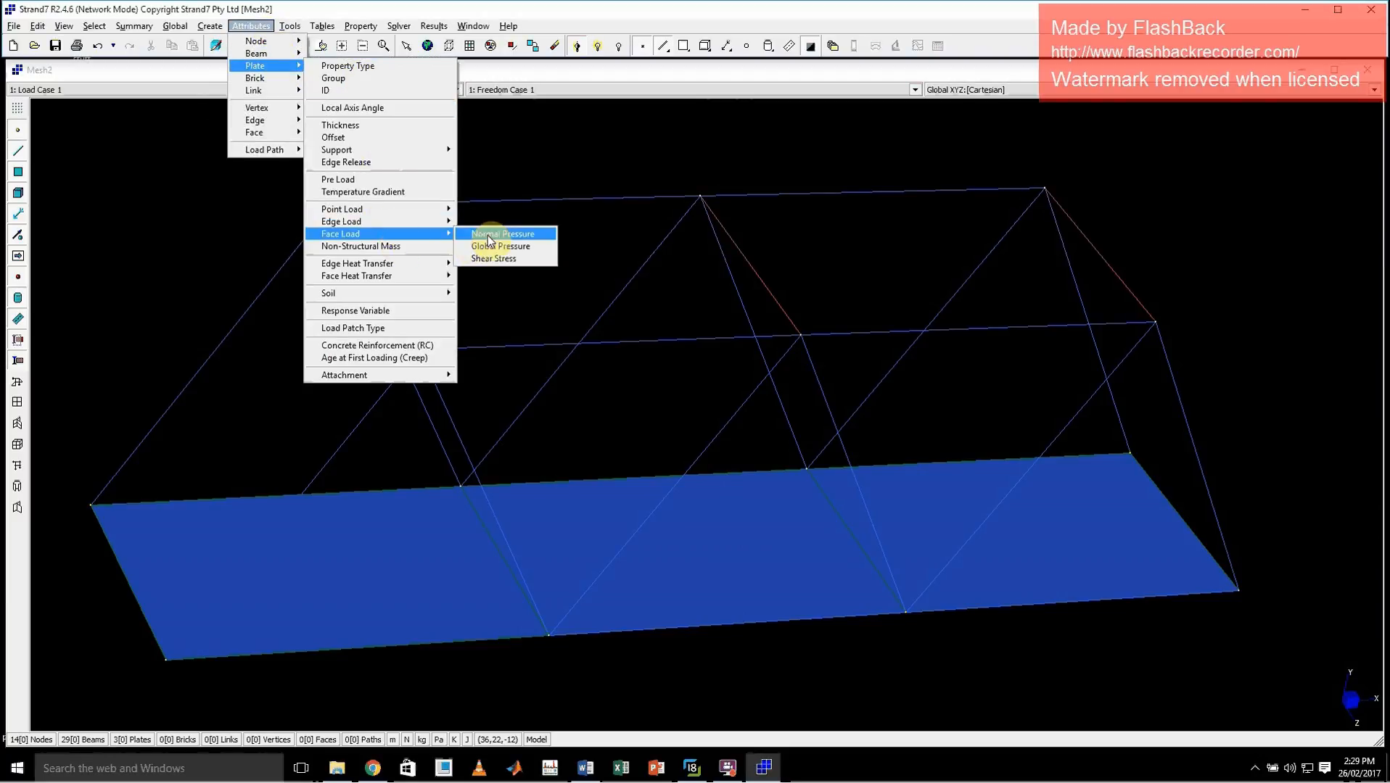
click(489, 235)
click(735, 581)
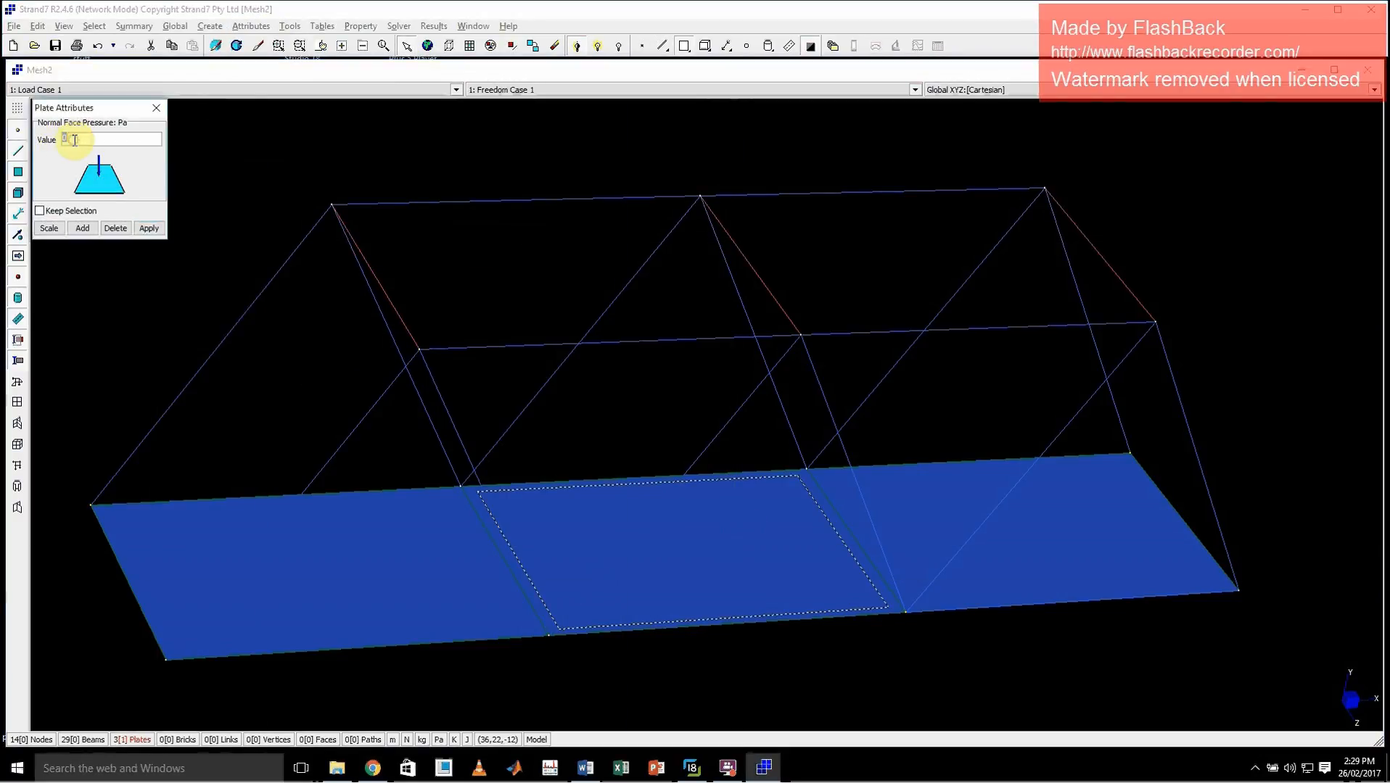
text(1)
click(149, 228)
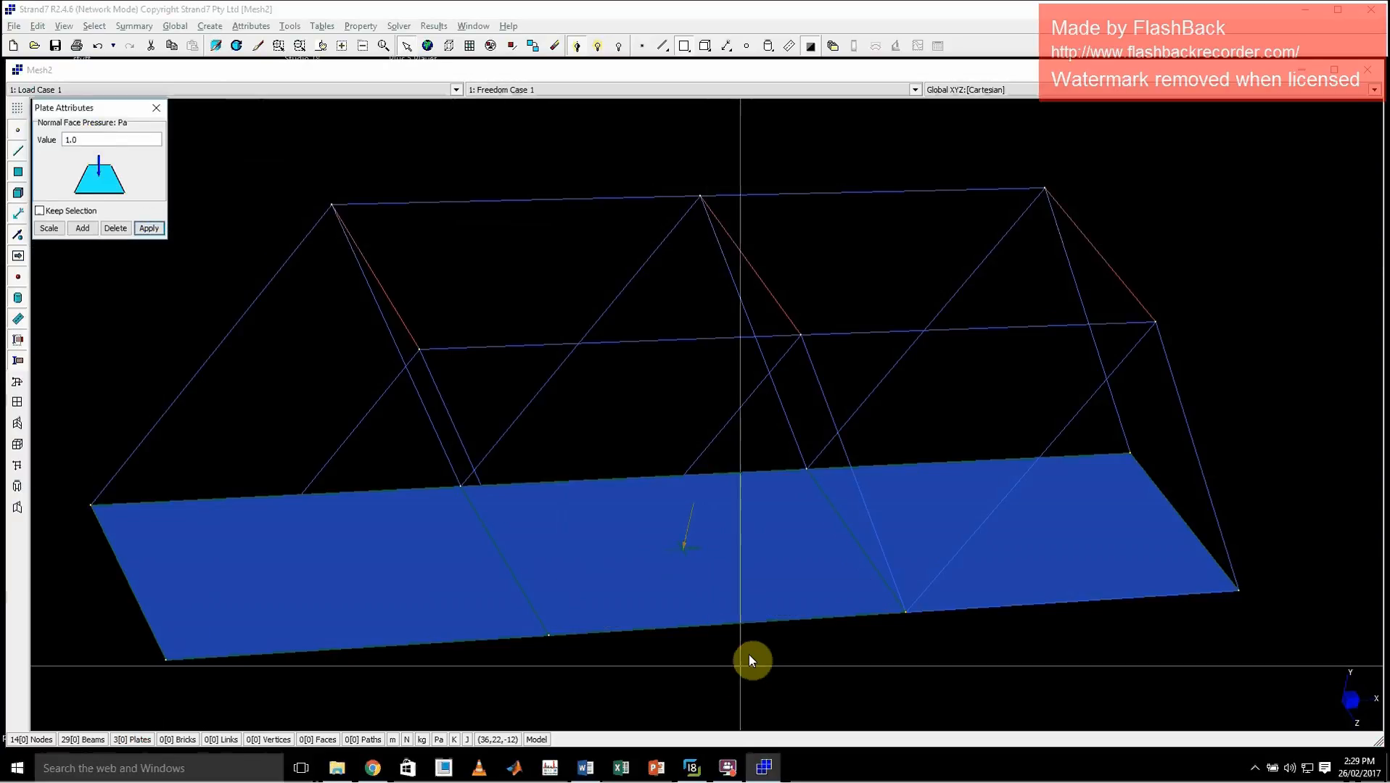
middle_drag(747, 656, 736, 610)
middle_drag(837, 668, 809, 640)
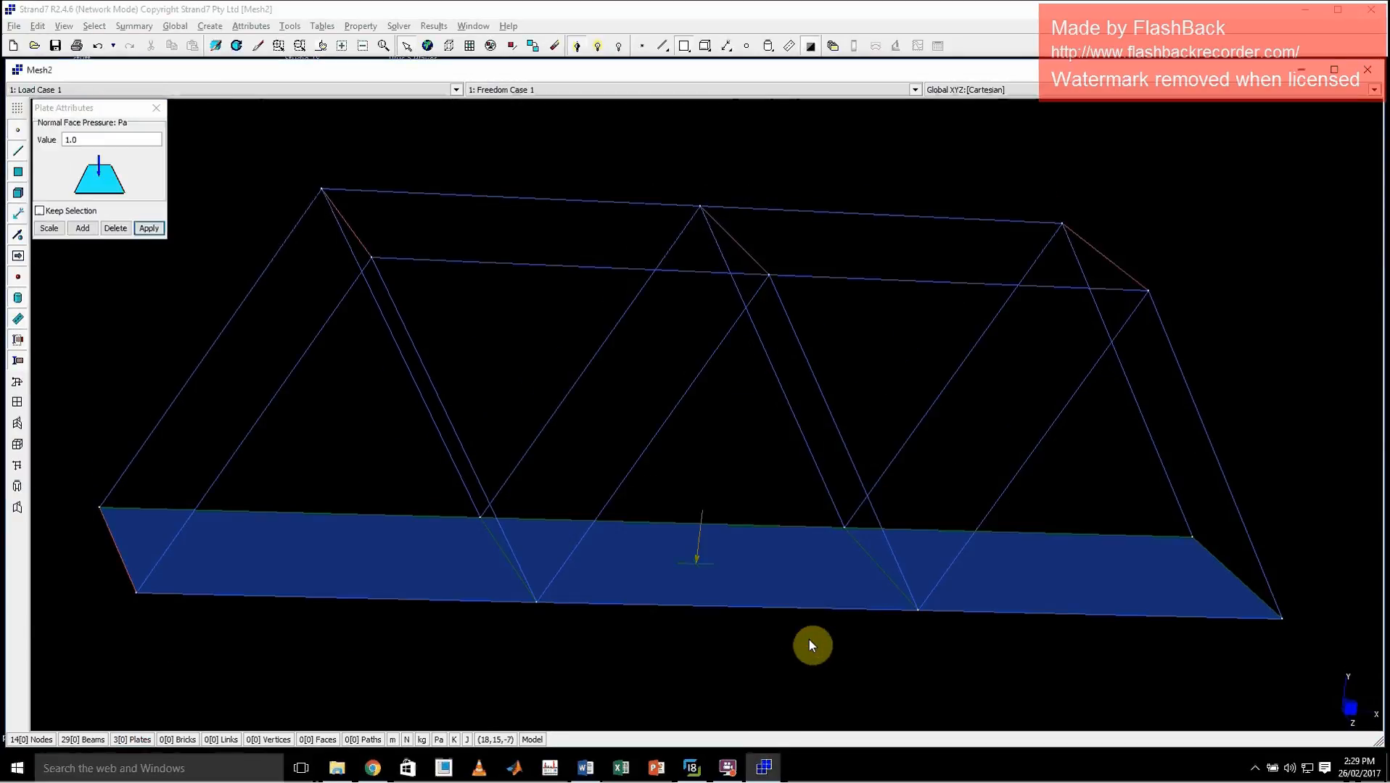
click(702, 573)
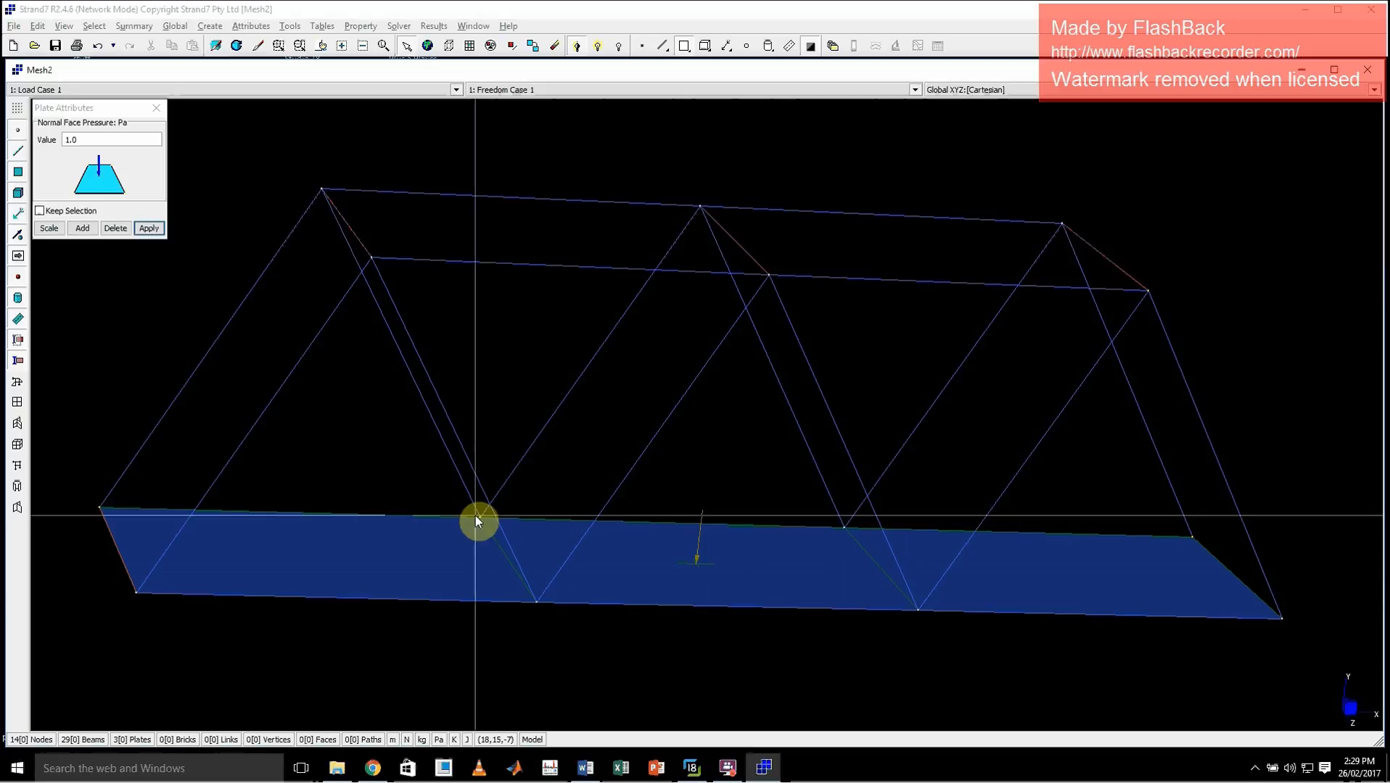
click(156, 109)
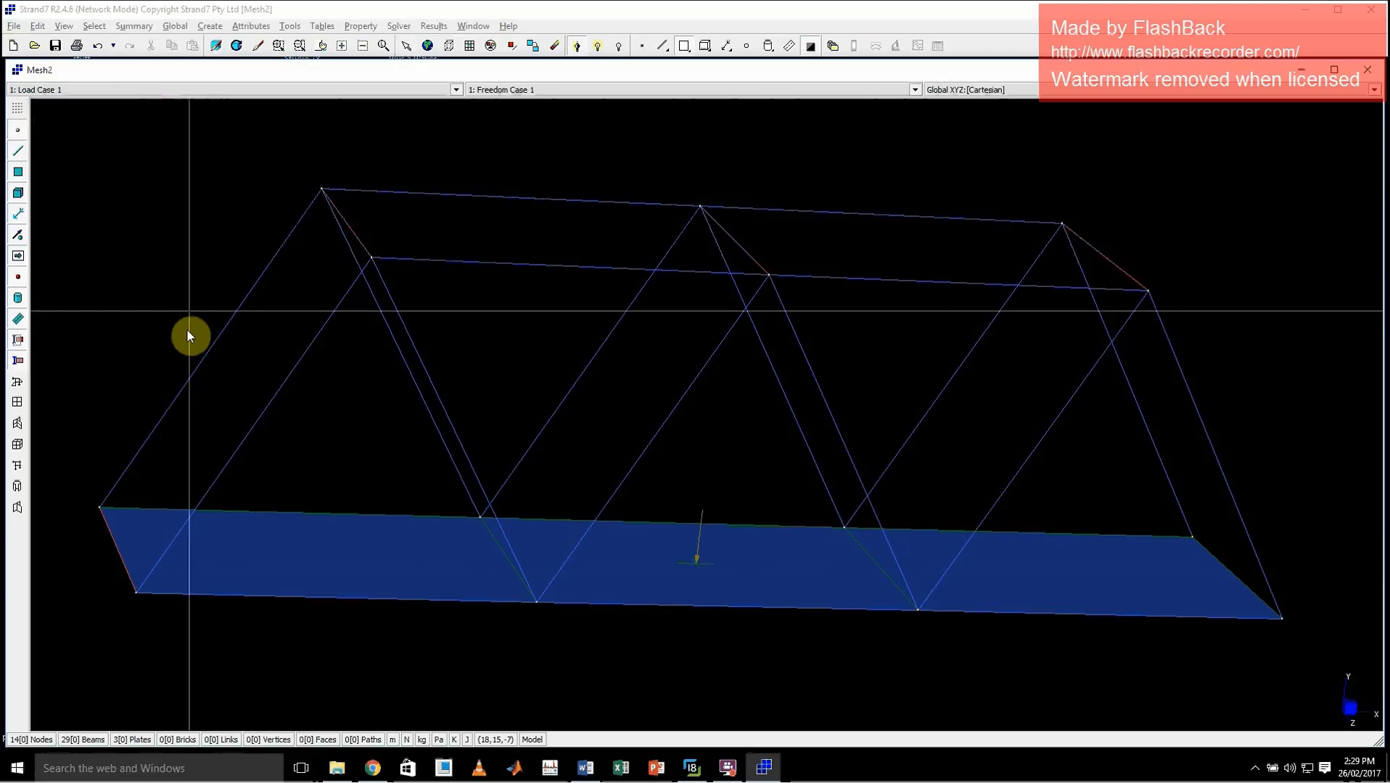
Delete all the deck plates, leaving only the beam frame
double_click(152, 313)
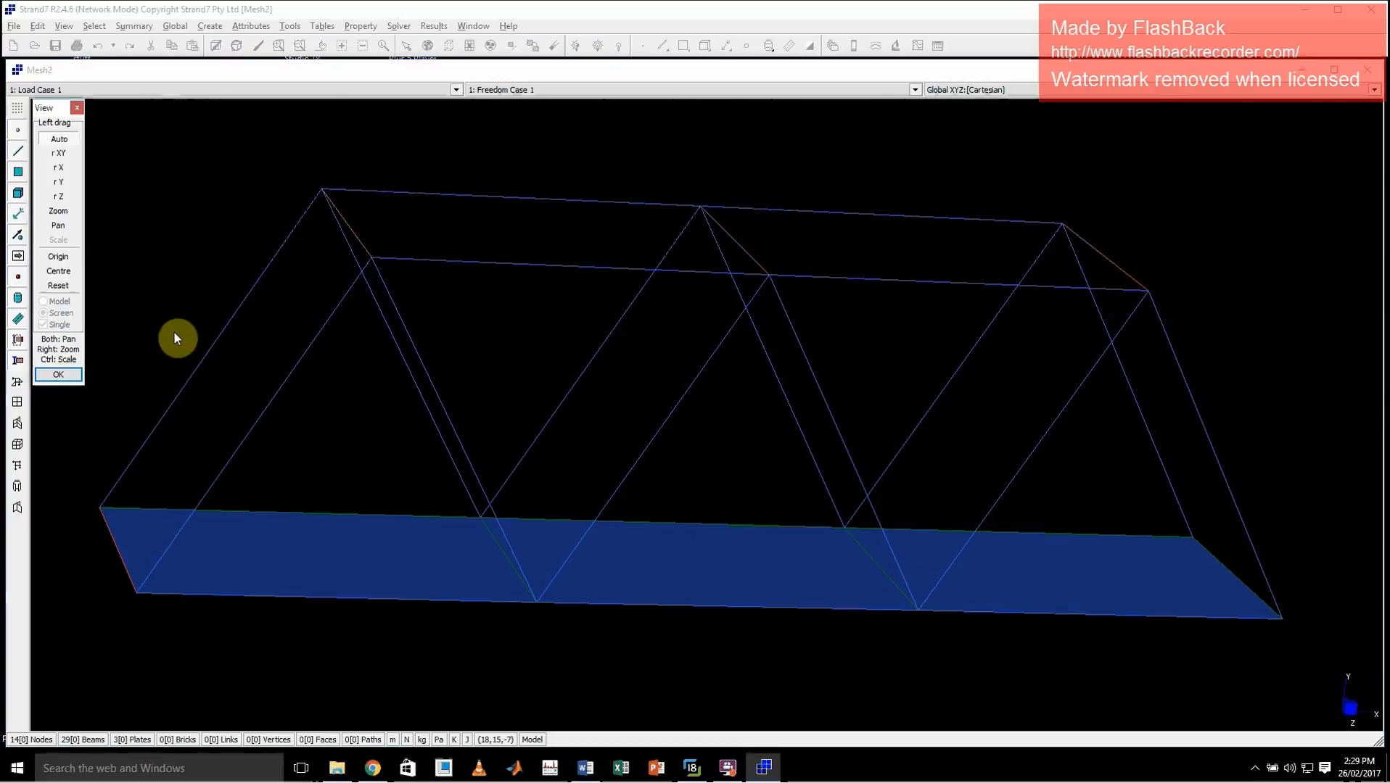
drag(174, 332, 236, 394)
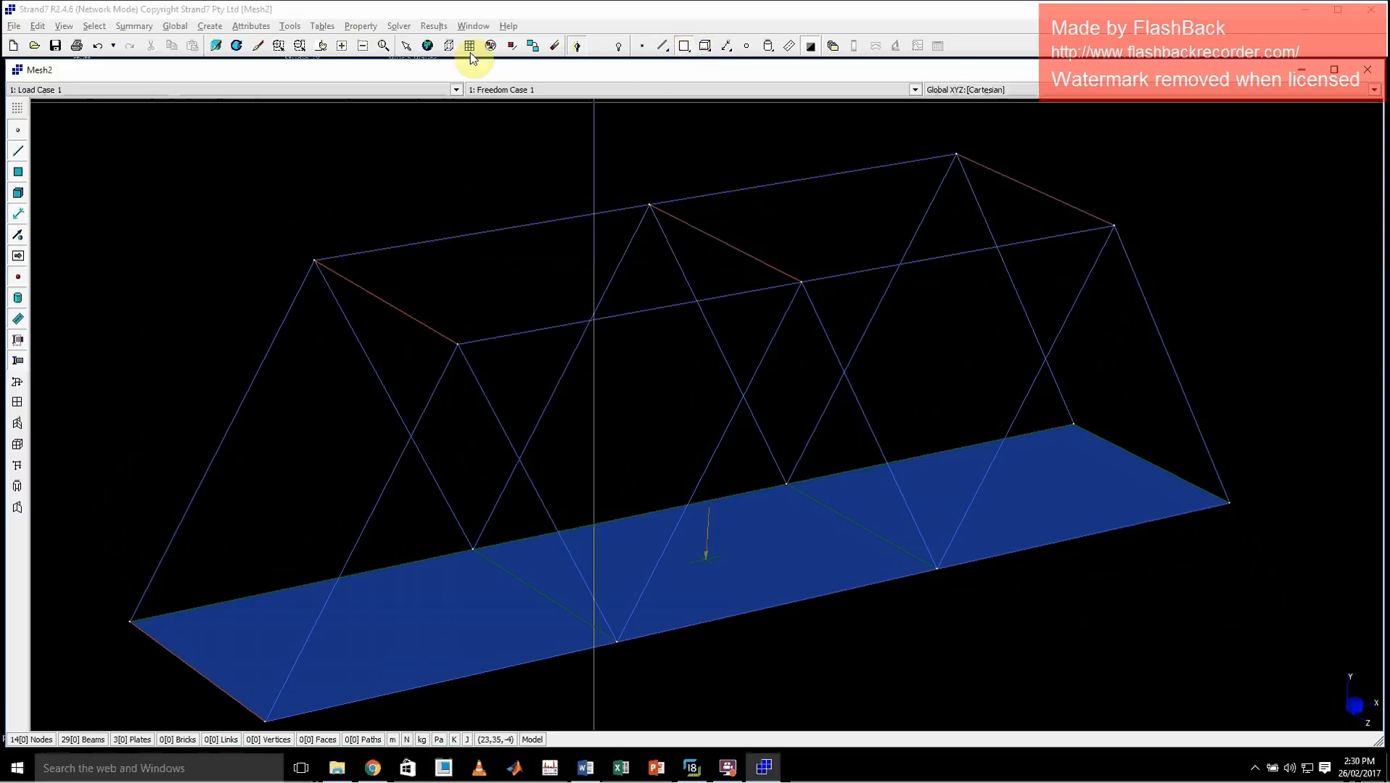
click(408, 48)
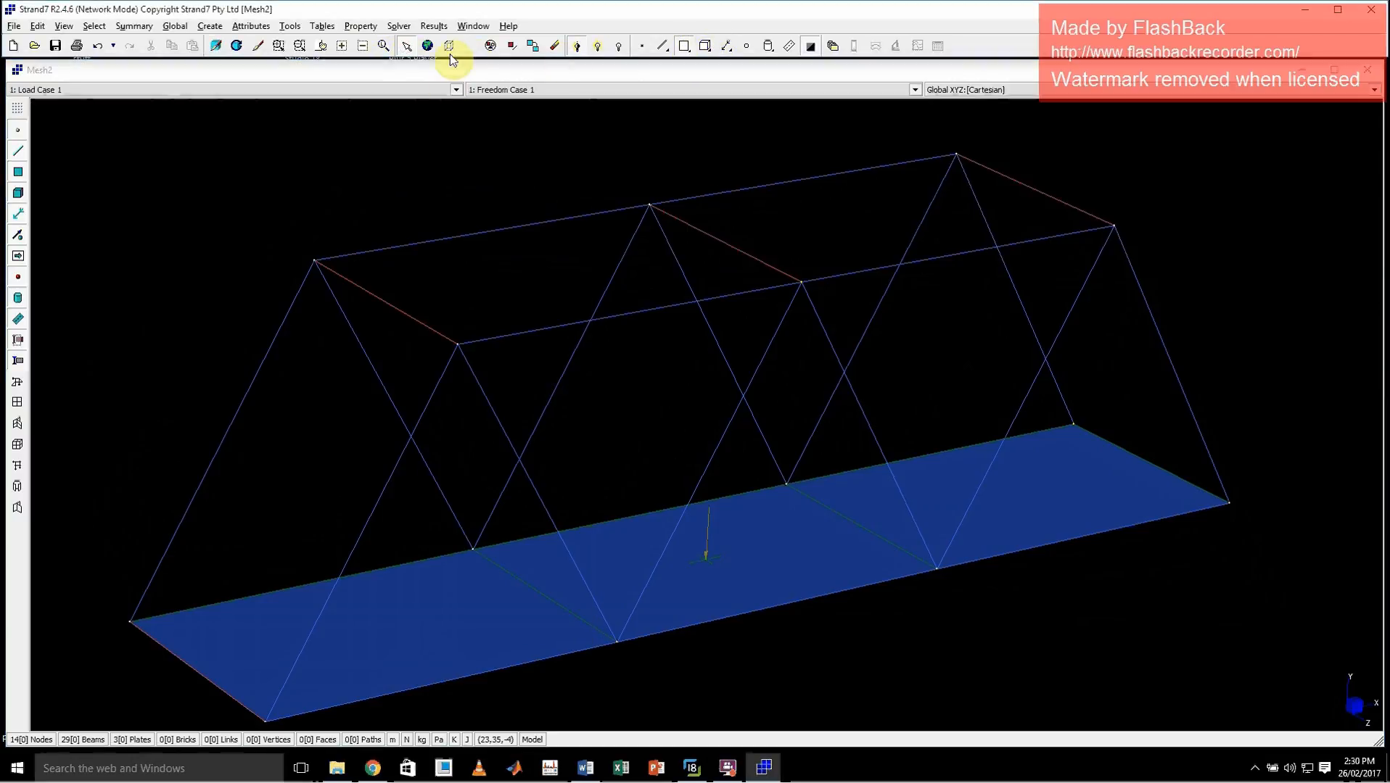
click(427, 46)
key(Delete)
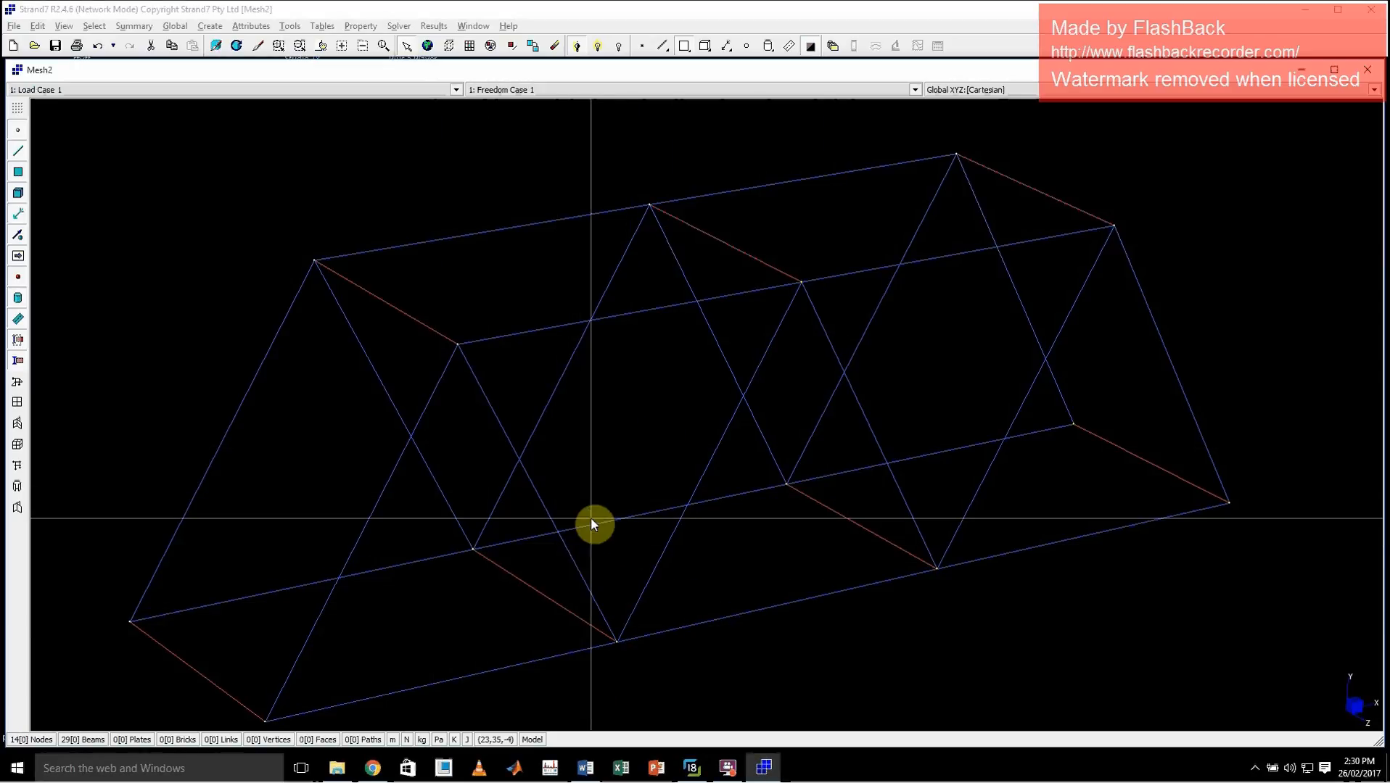
click(251, 26)
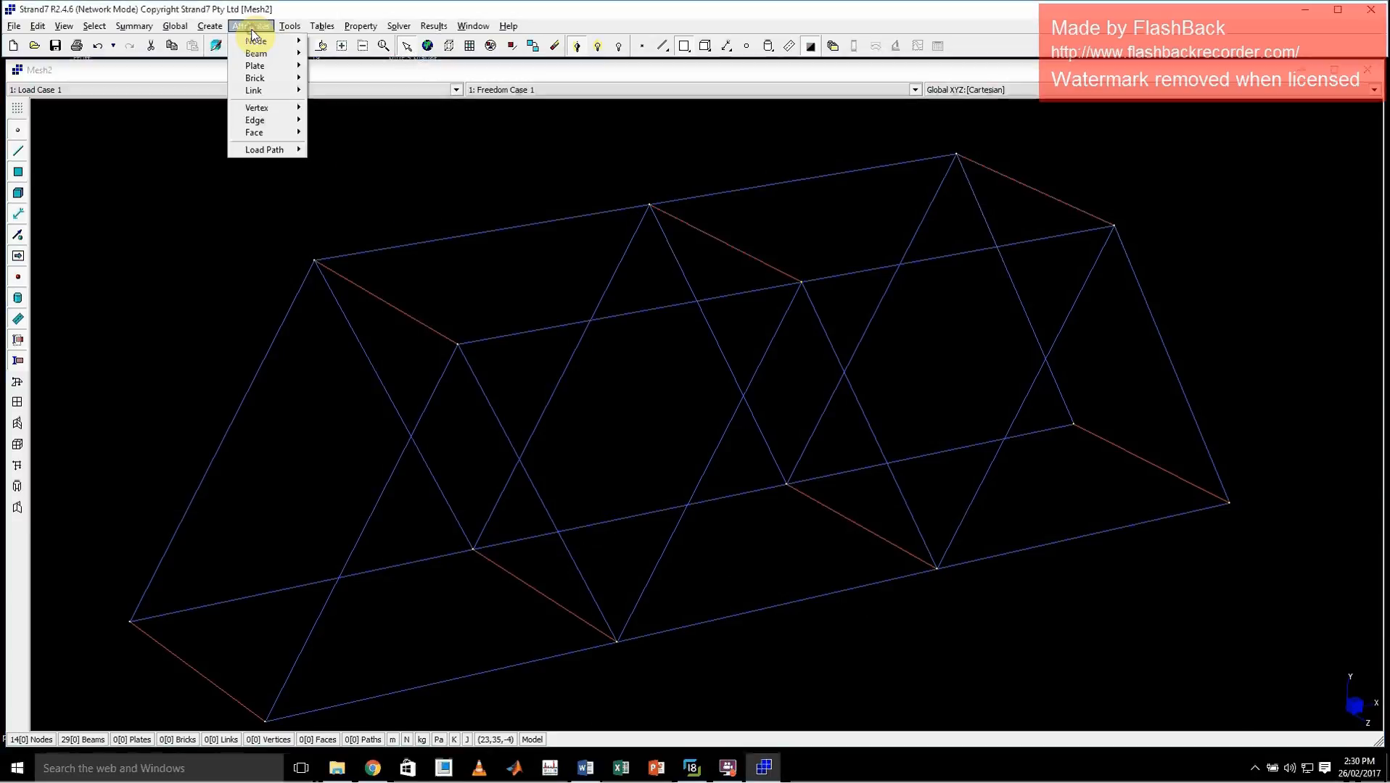
mouse_move(279, 55)
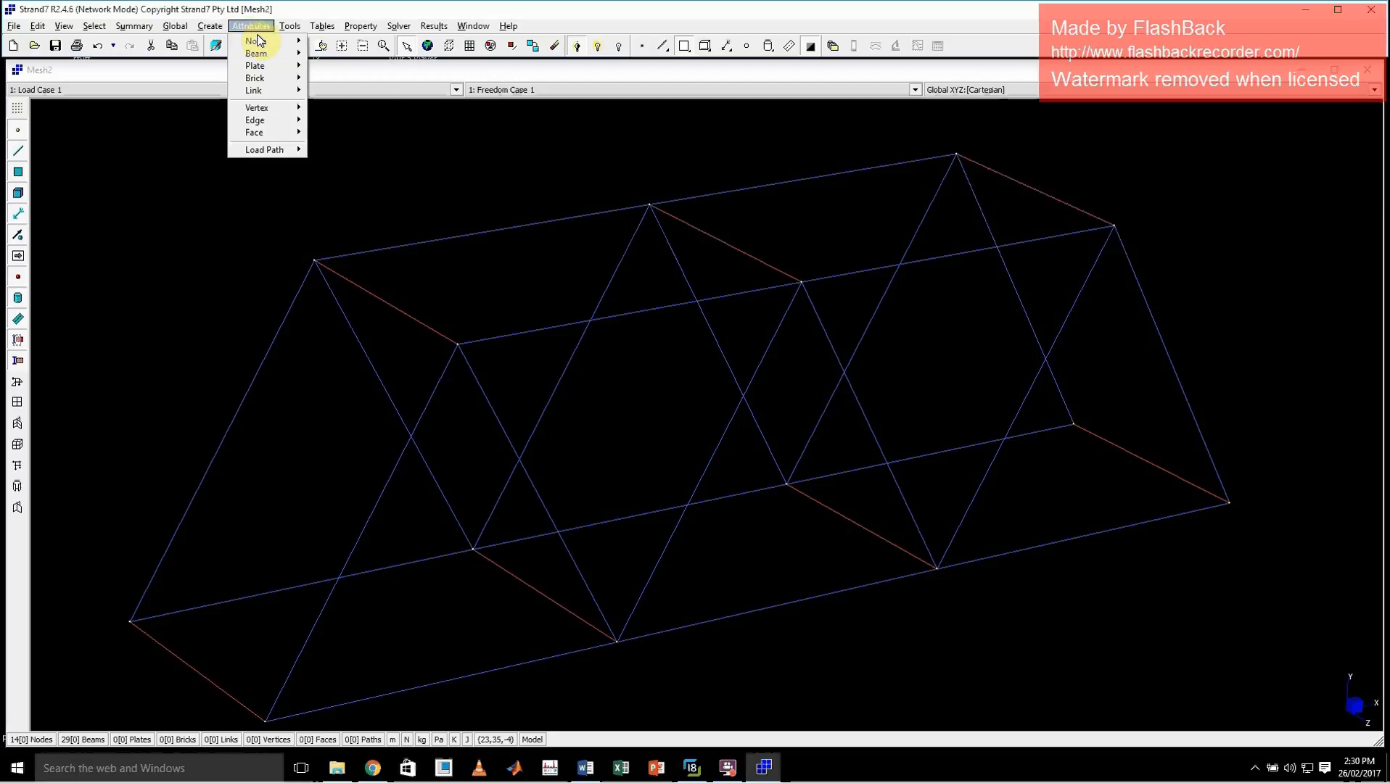
click(411, 125)
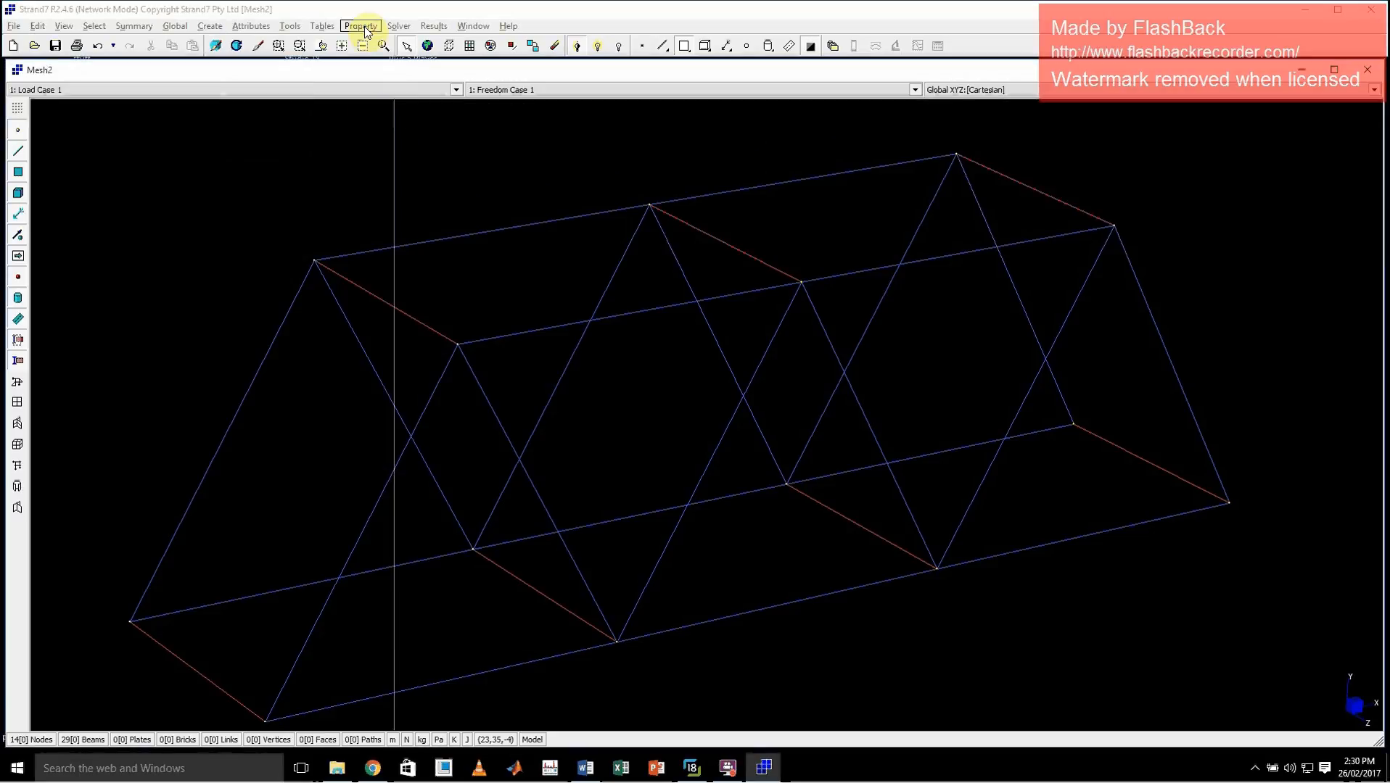
Assign the Structural Steelwork (AS 4100-1998) material from the Steel (Structural) collection to beam property 1
click(360, 26)
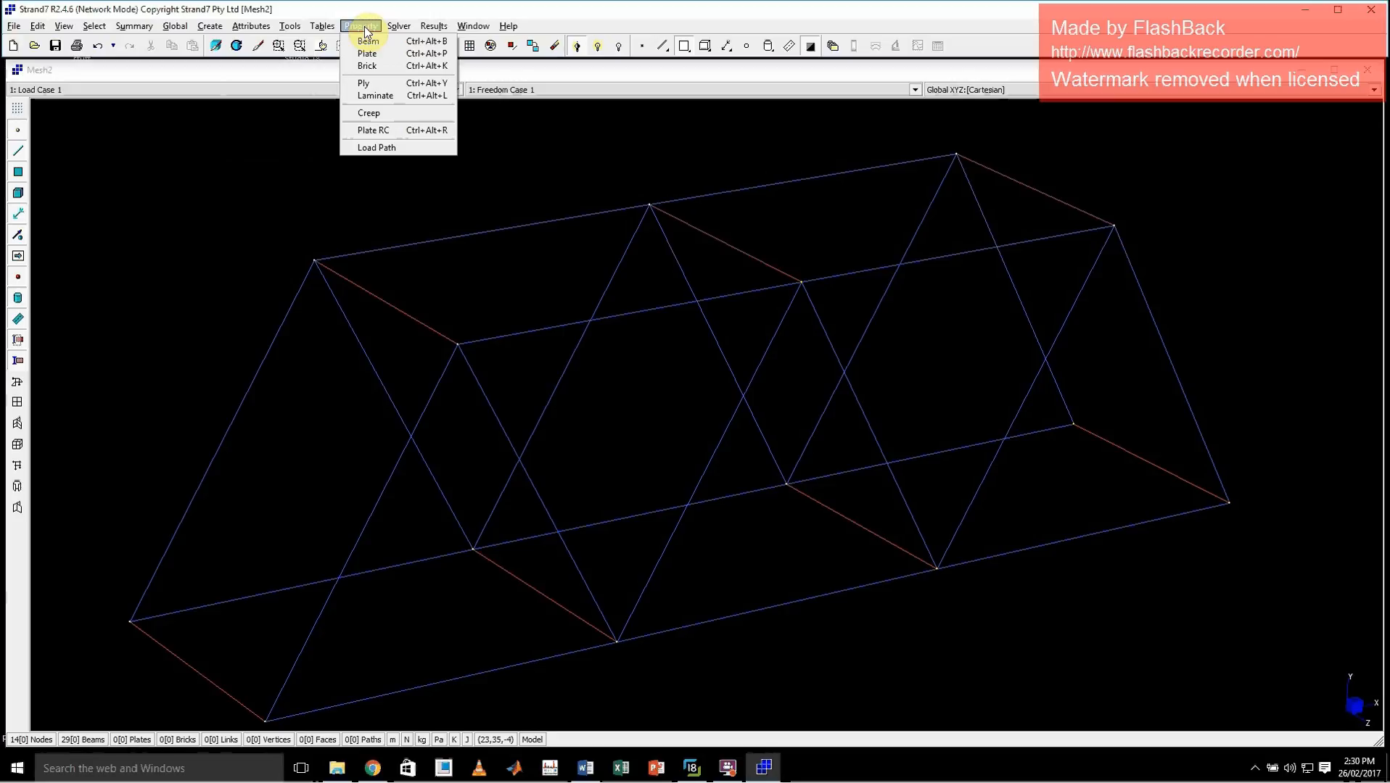
click(377, 42)
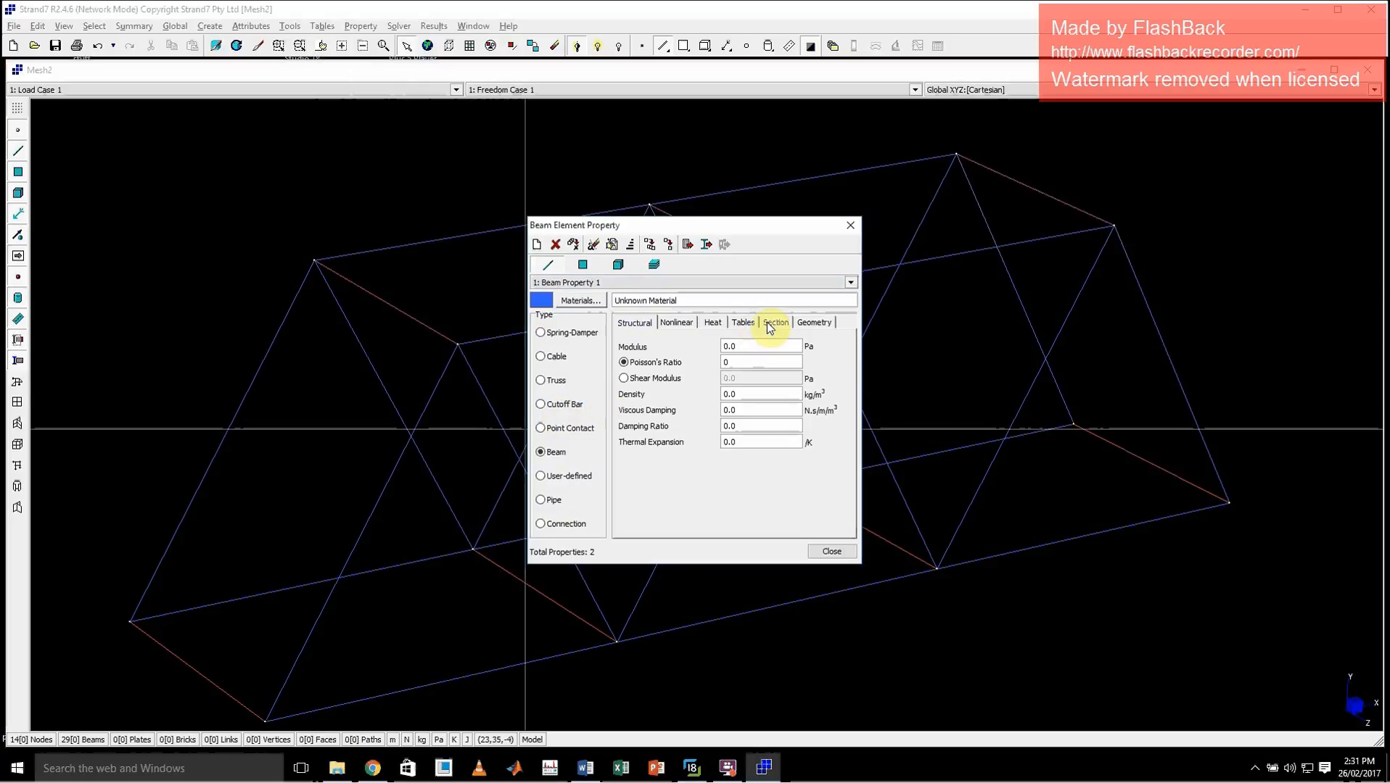
click(593, 301)
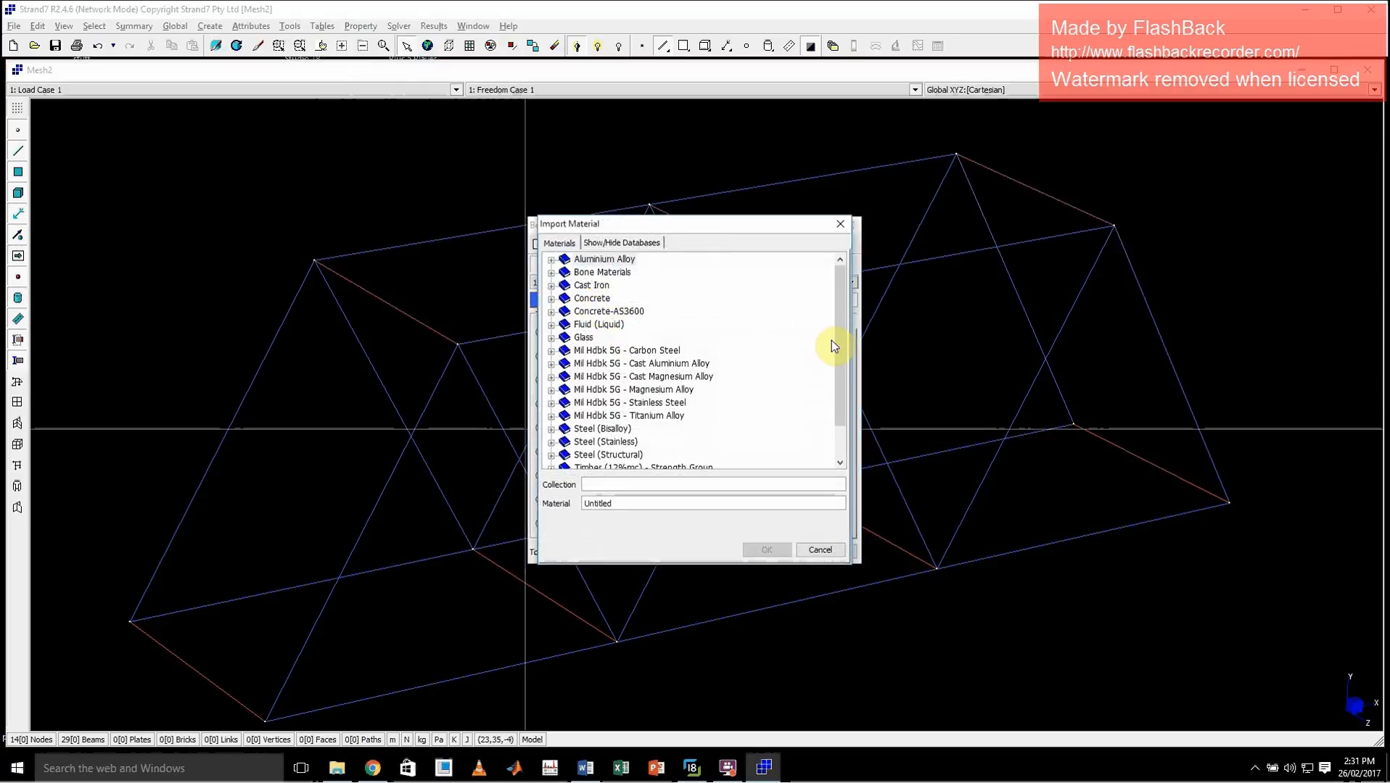
drag(838, 310, 839, 359)
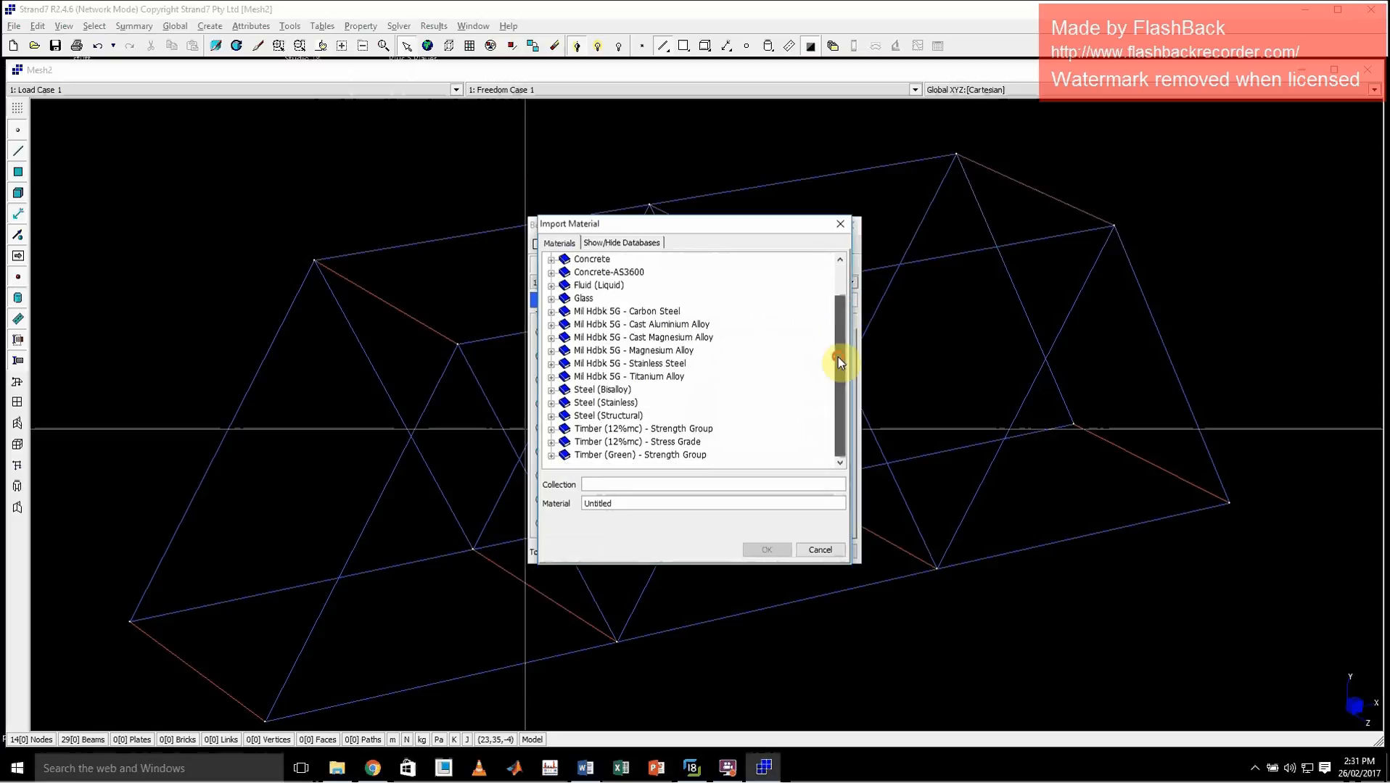
double_click(588, 418)
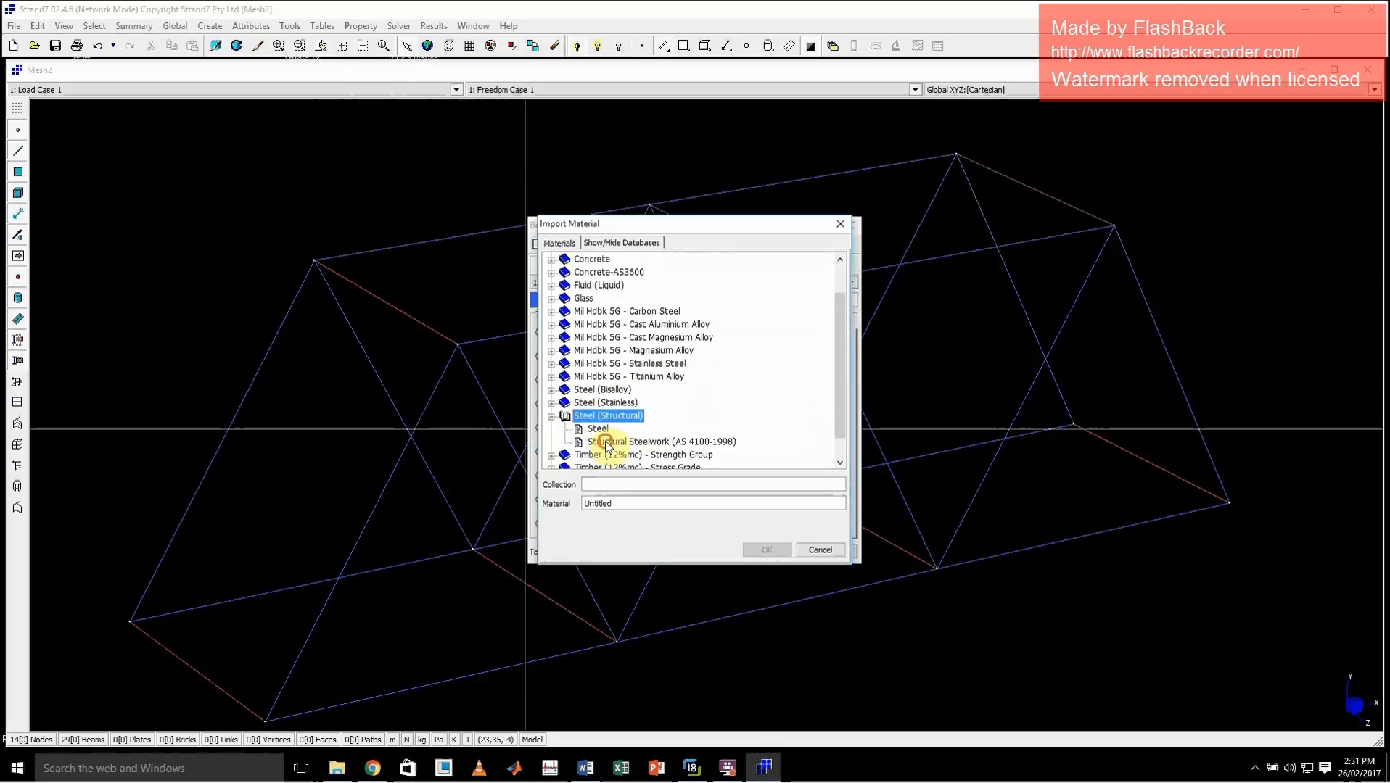
click(624, 441)
click(765, 549)
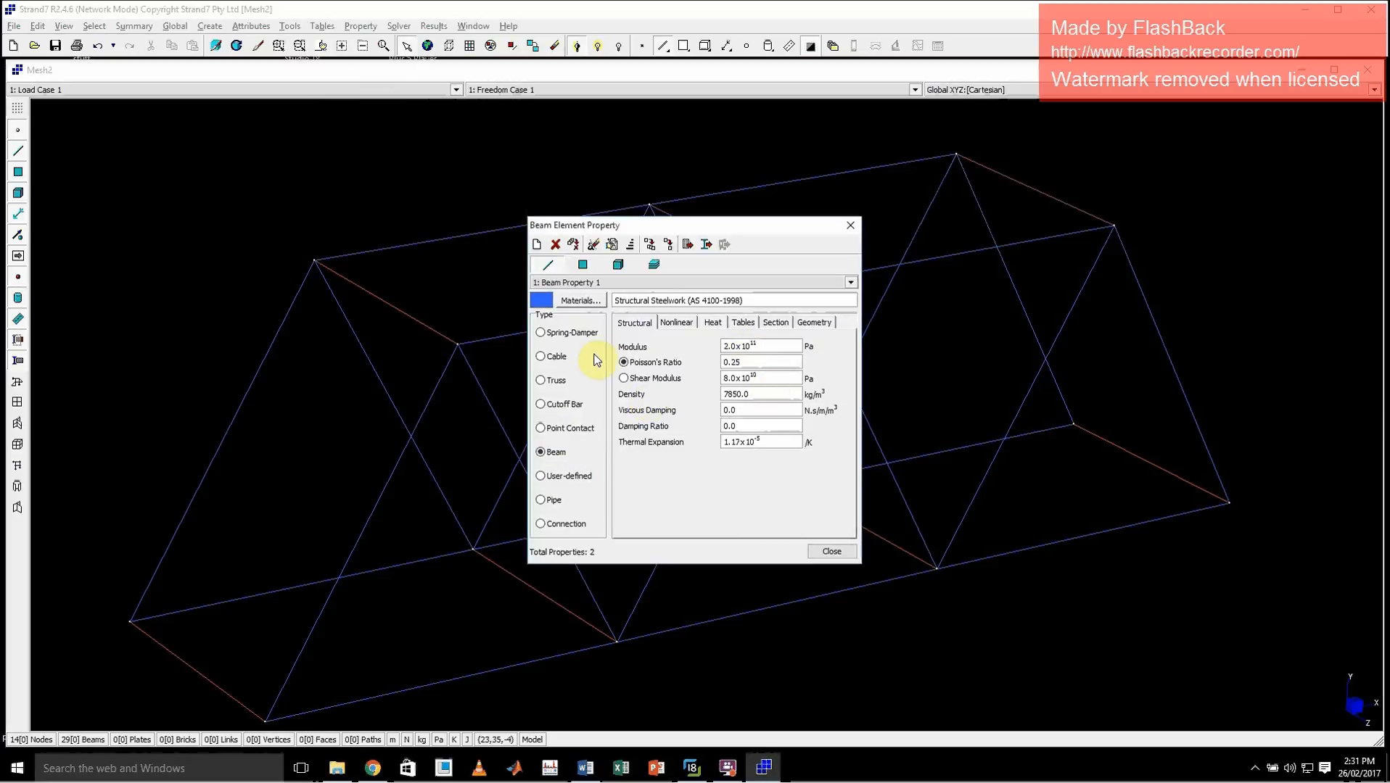
Examine the modulus and Poisson's ratio of beam property 1 and look over the material library
click(764, 346)
click(761, 361)
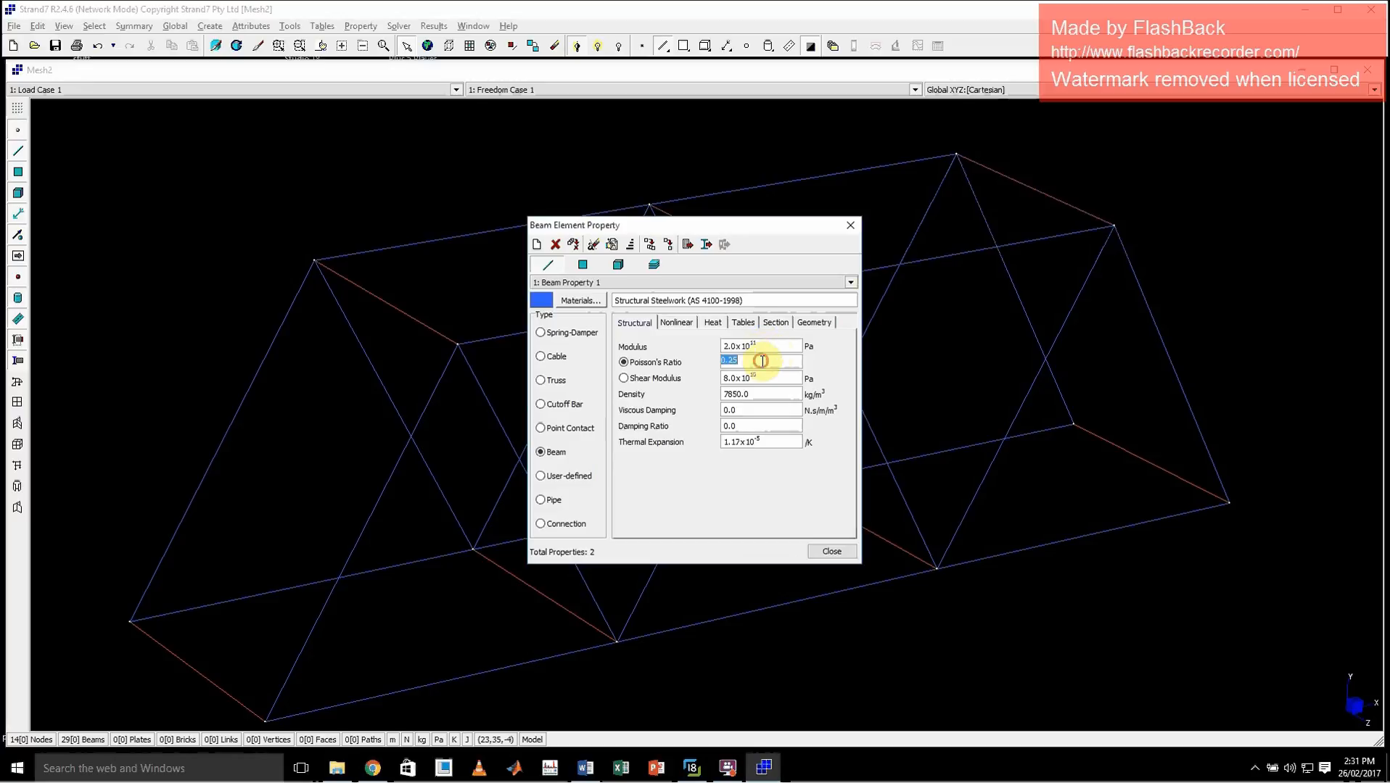
click(782, 345)
click(785, 365)
click(782, 345)
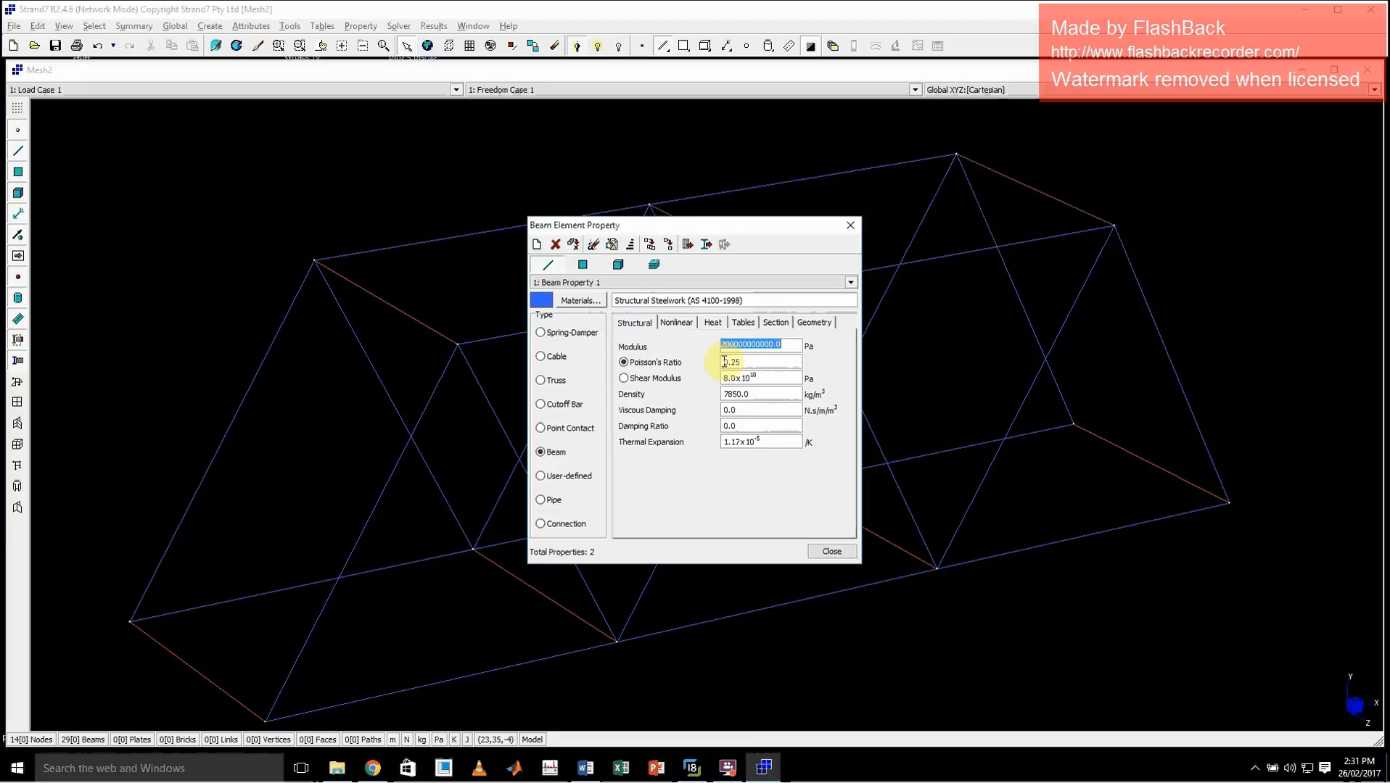
click(577, 300)
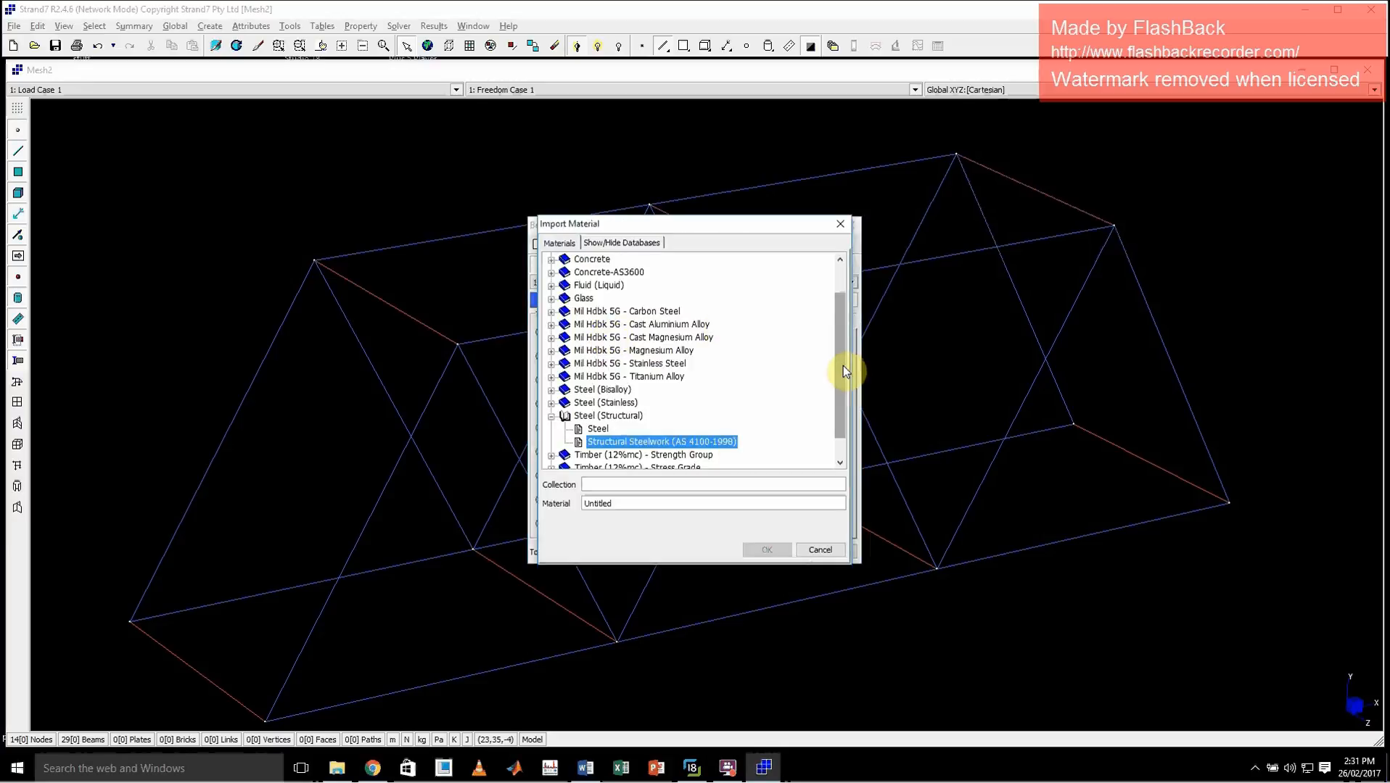
drag(842, 366, 835, 278)
click(840, 225)
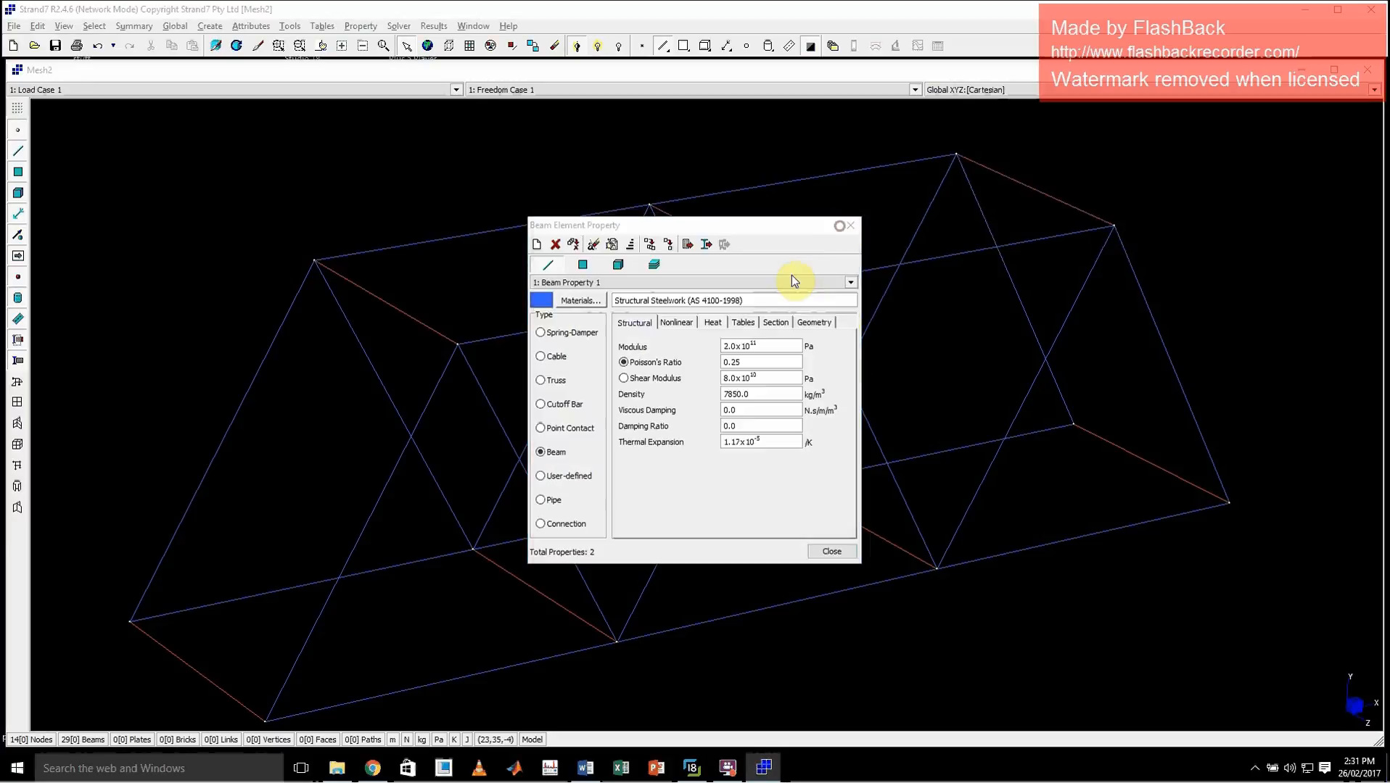
click(769, 344)
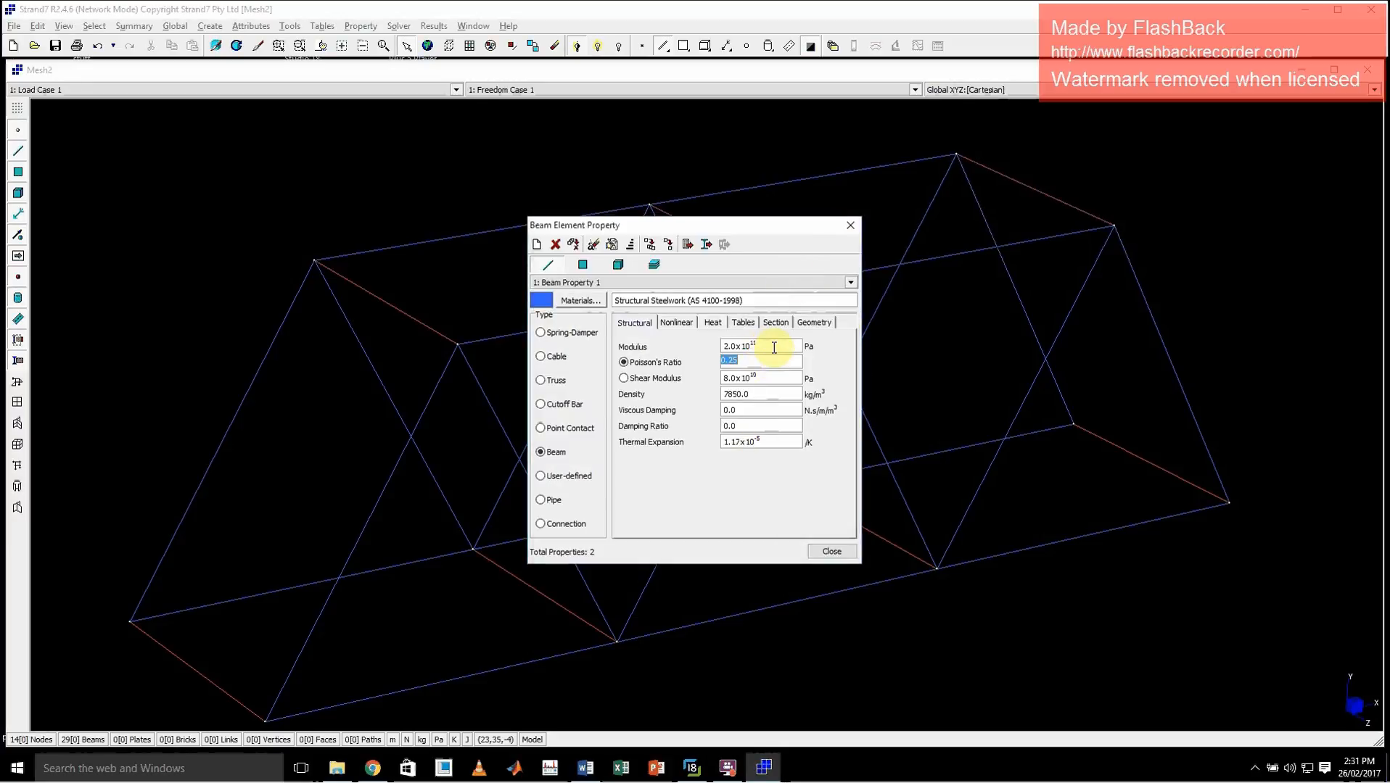
Assign a solid rectangle cross section with B and D of 25 m to beam property 1
click(814, 323)
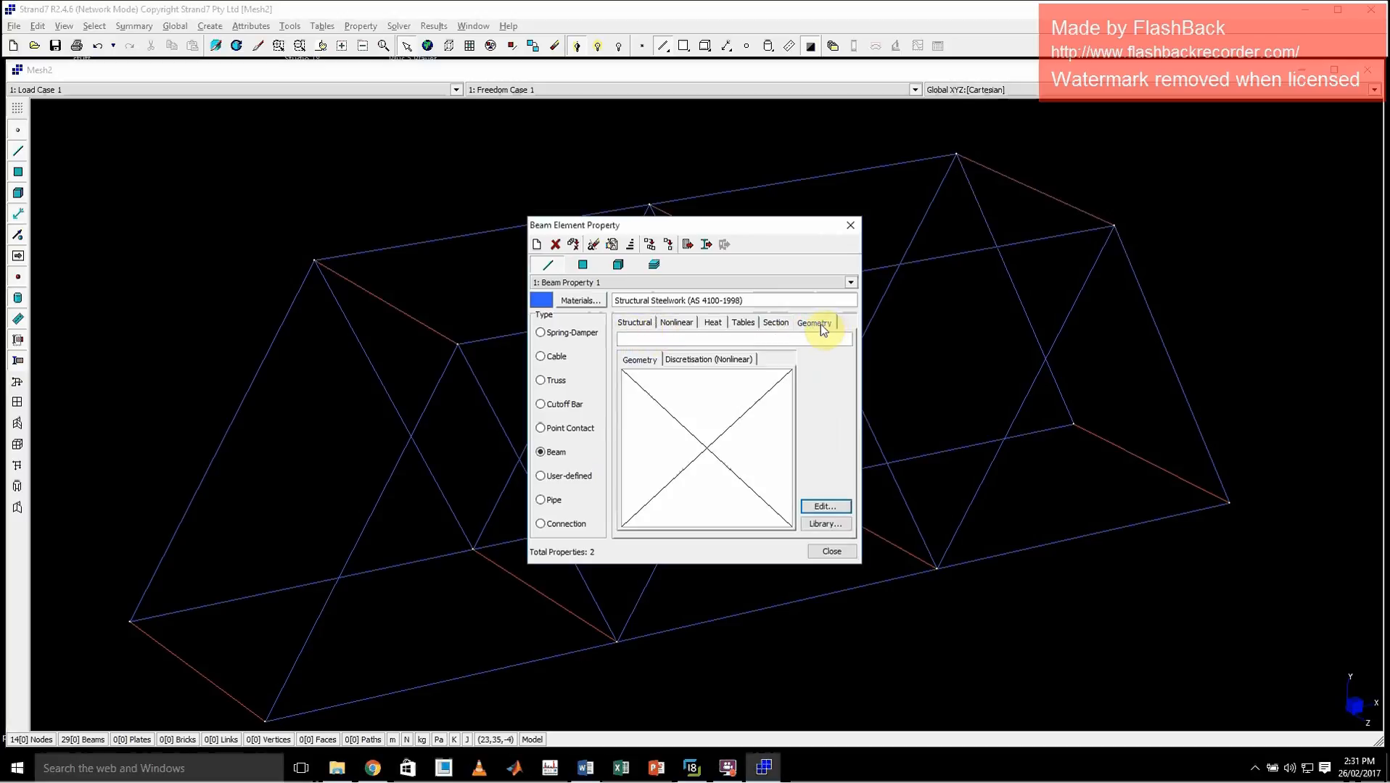
click(816, 508)
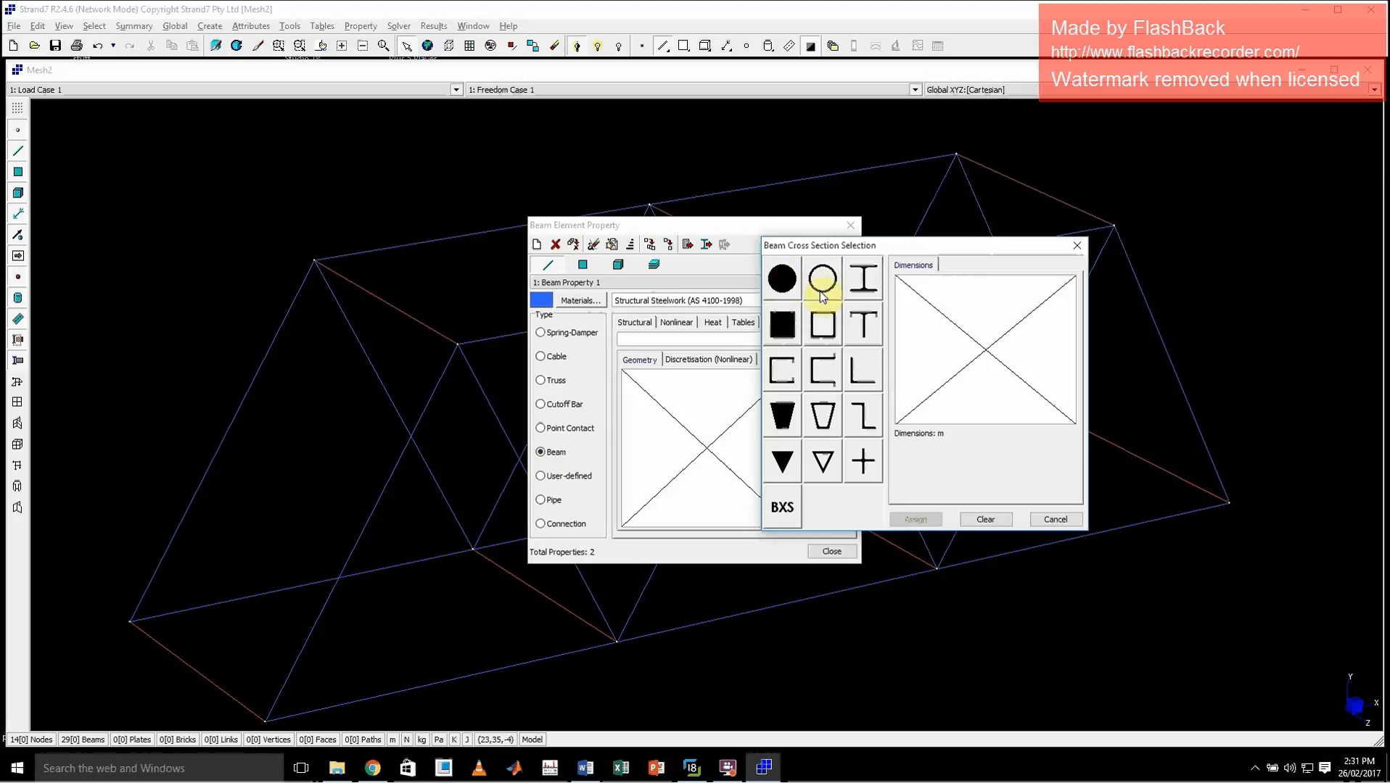
click(825, 328)
click(781, 324)
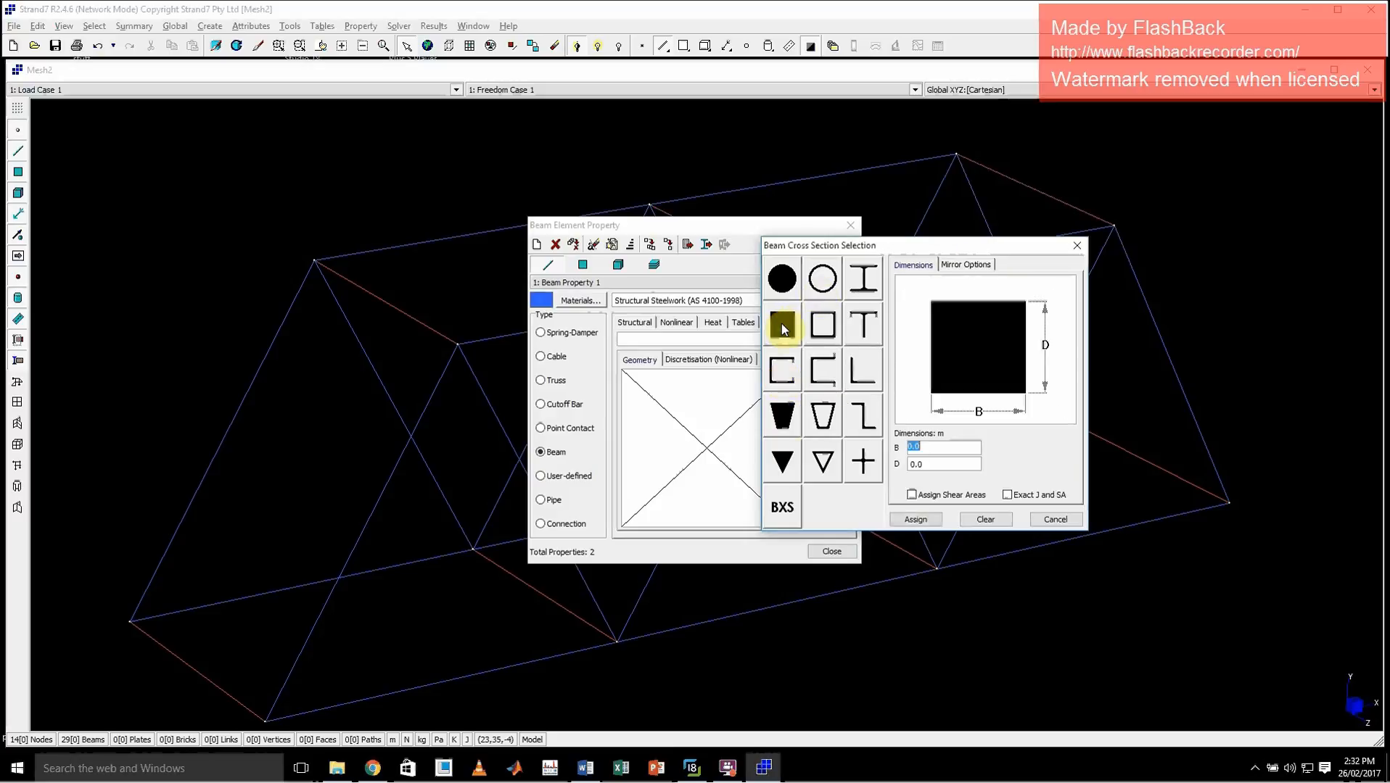
click(948, 448)
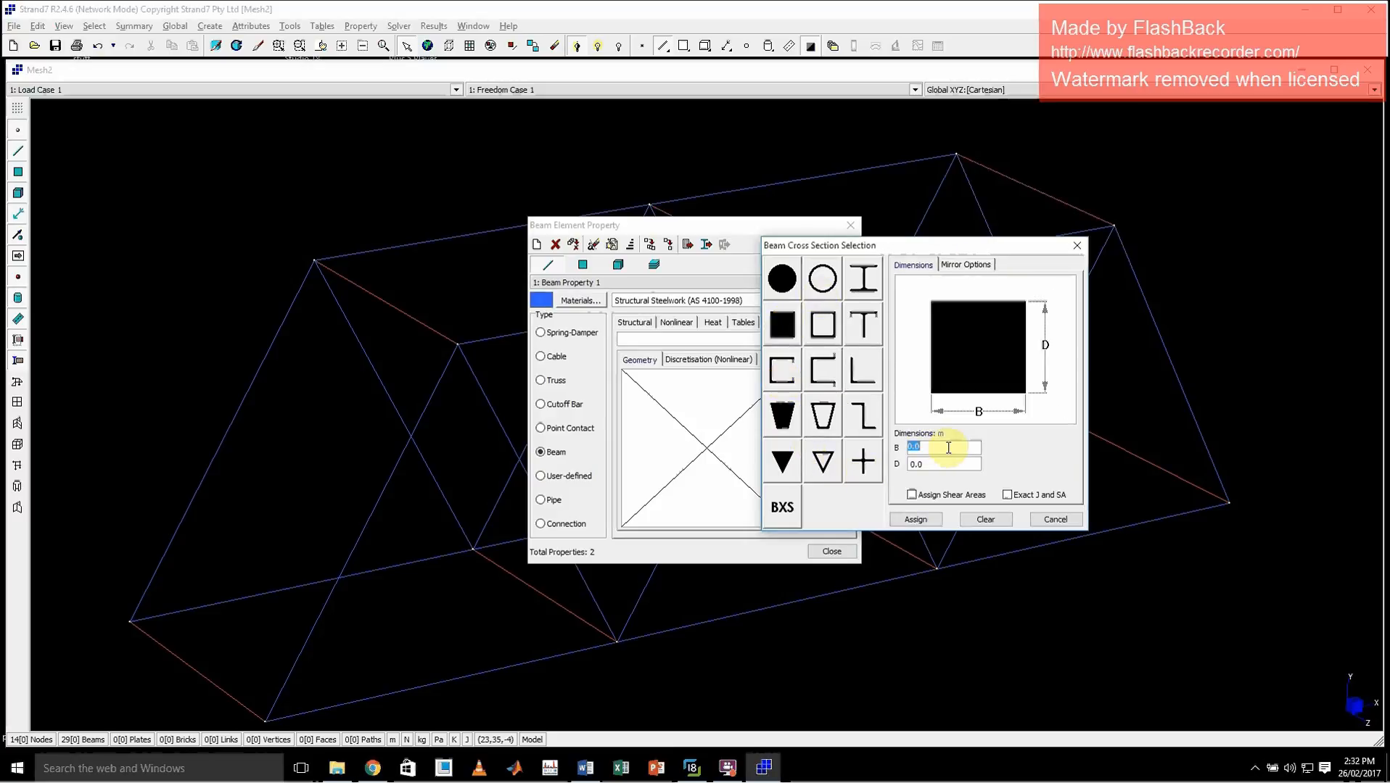
text(0.)
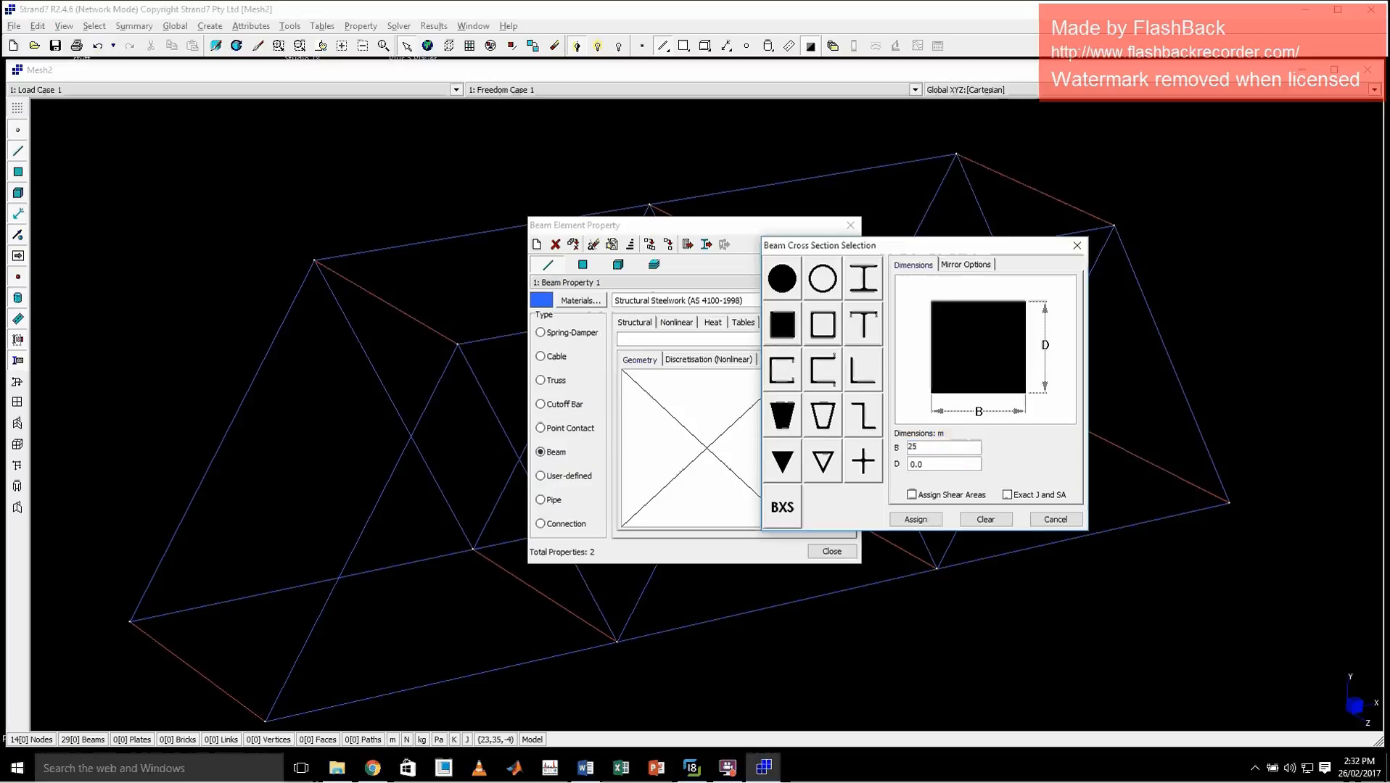
key(Tab)
text(25)
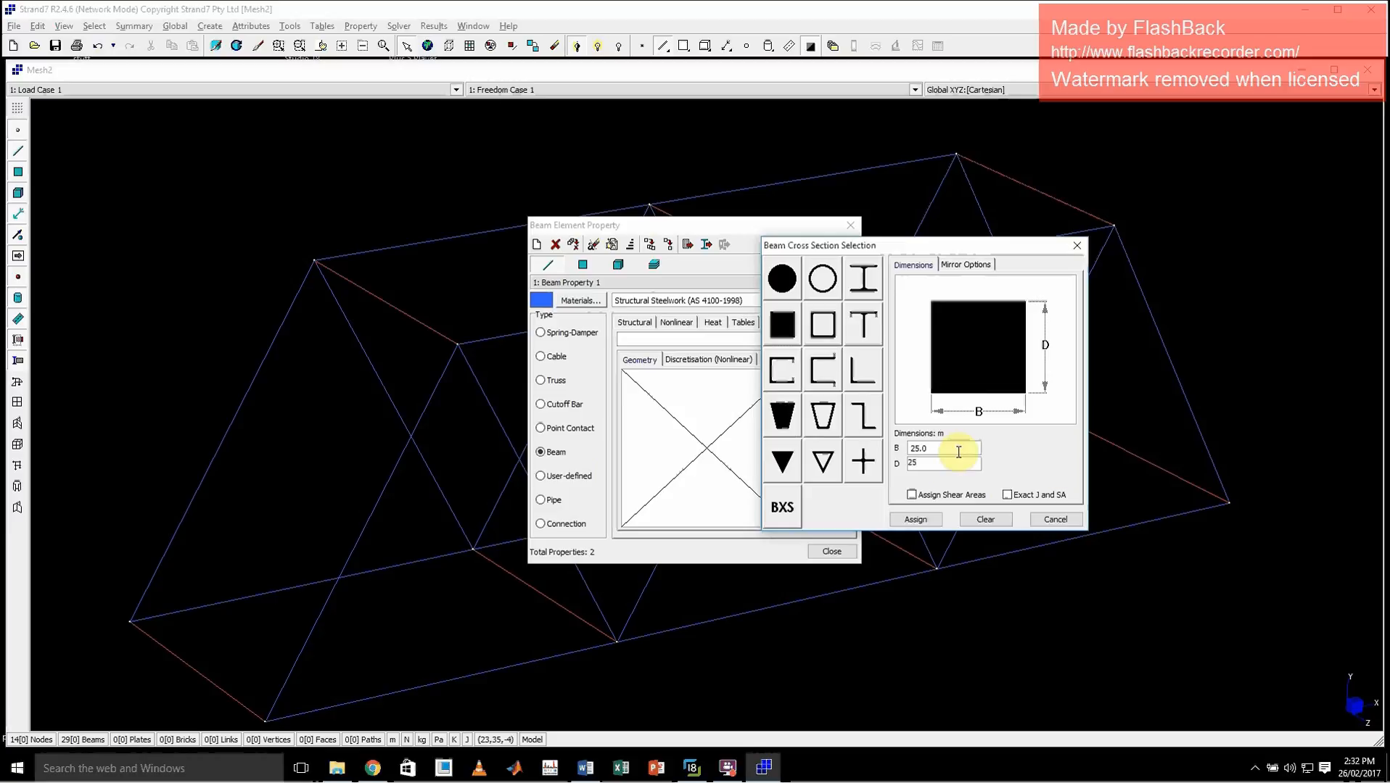
click(953, 448)
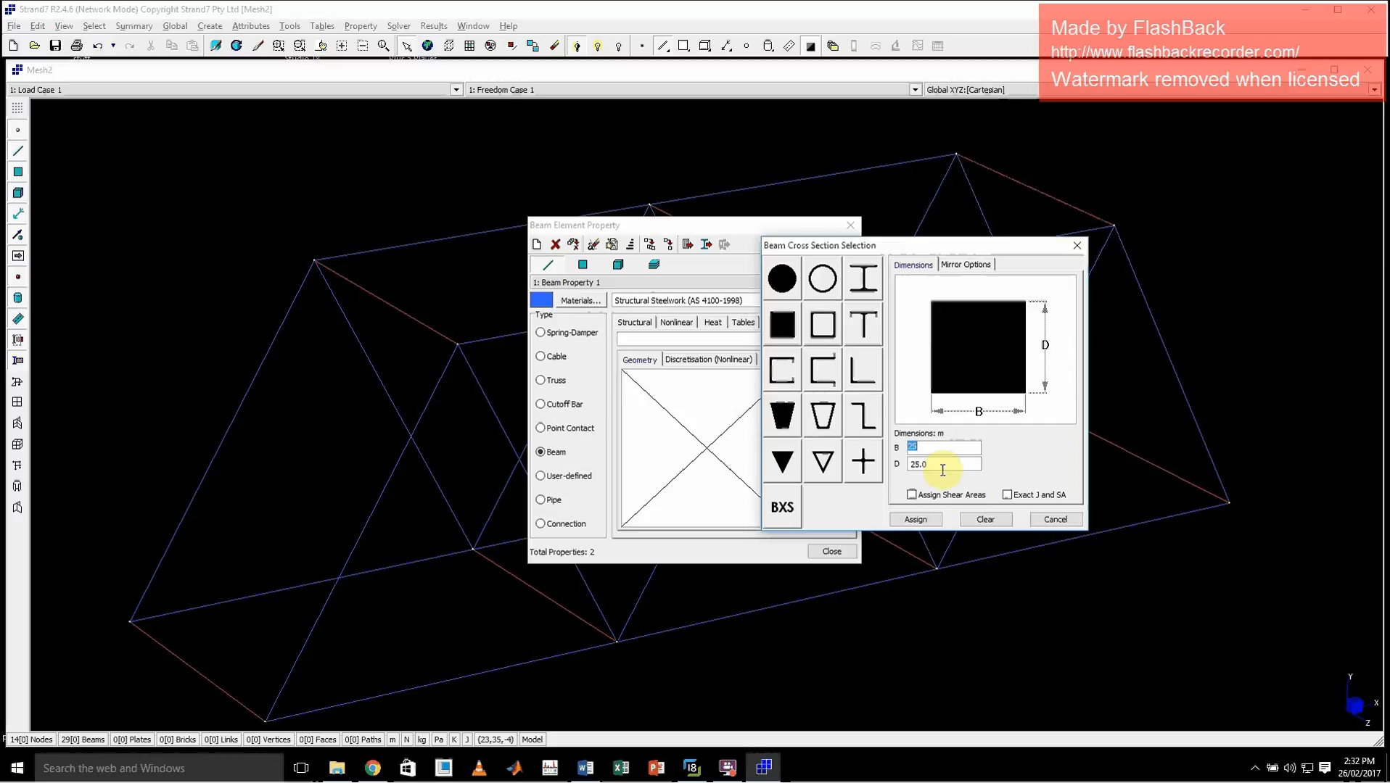
click(913, 518)
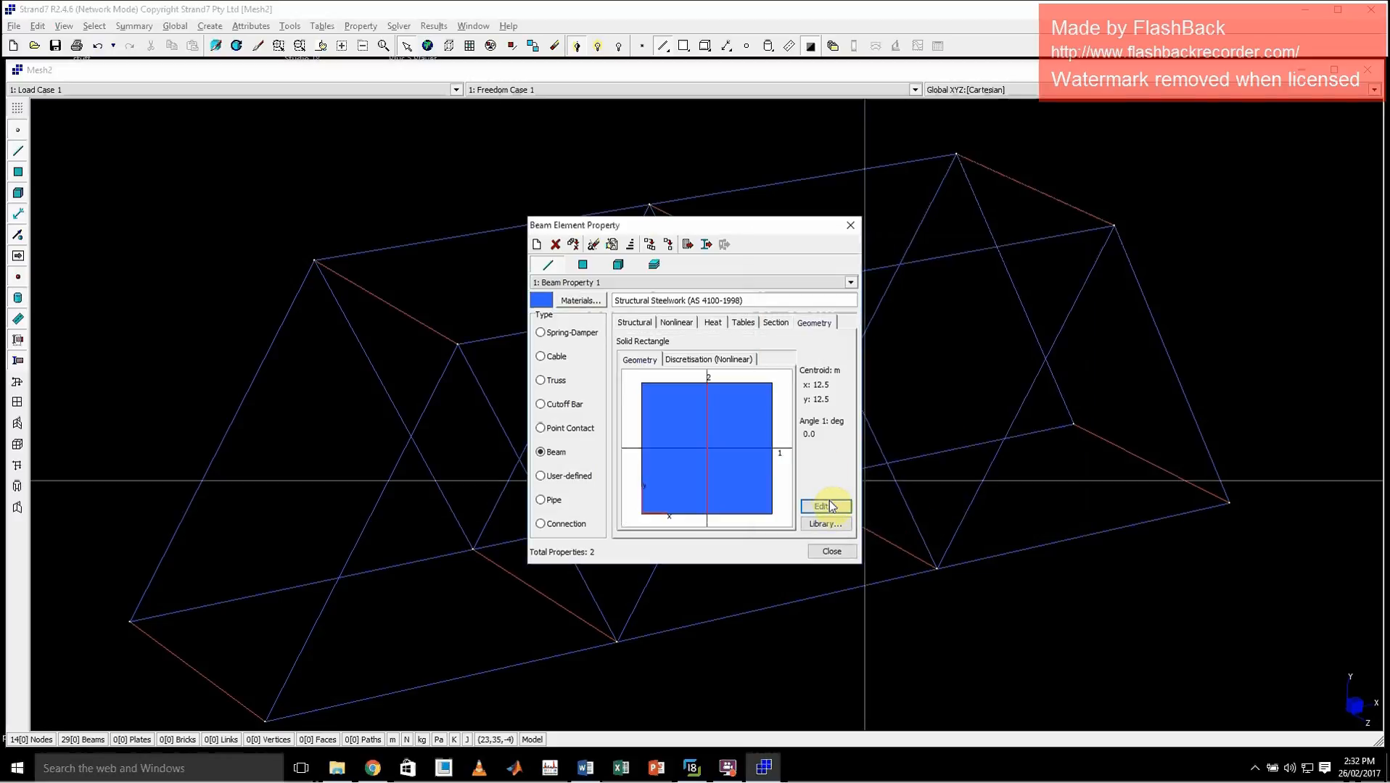
click(830, 551)
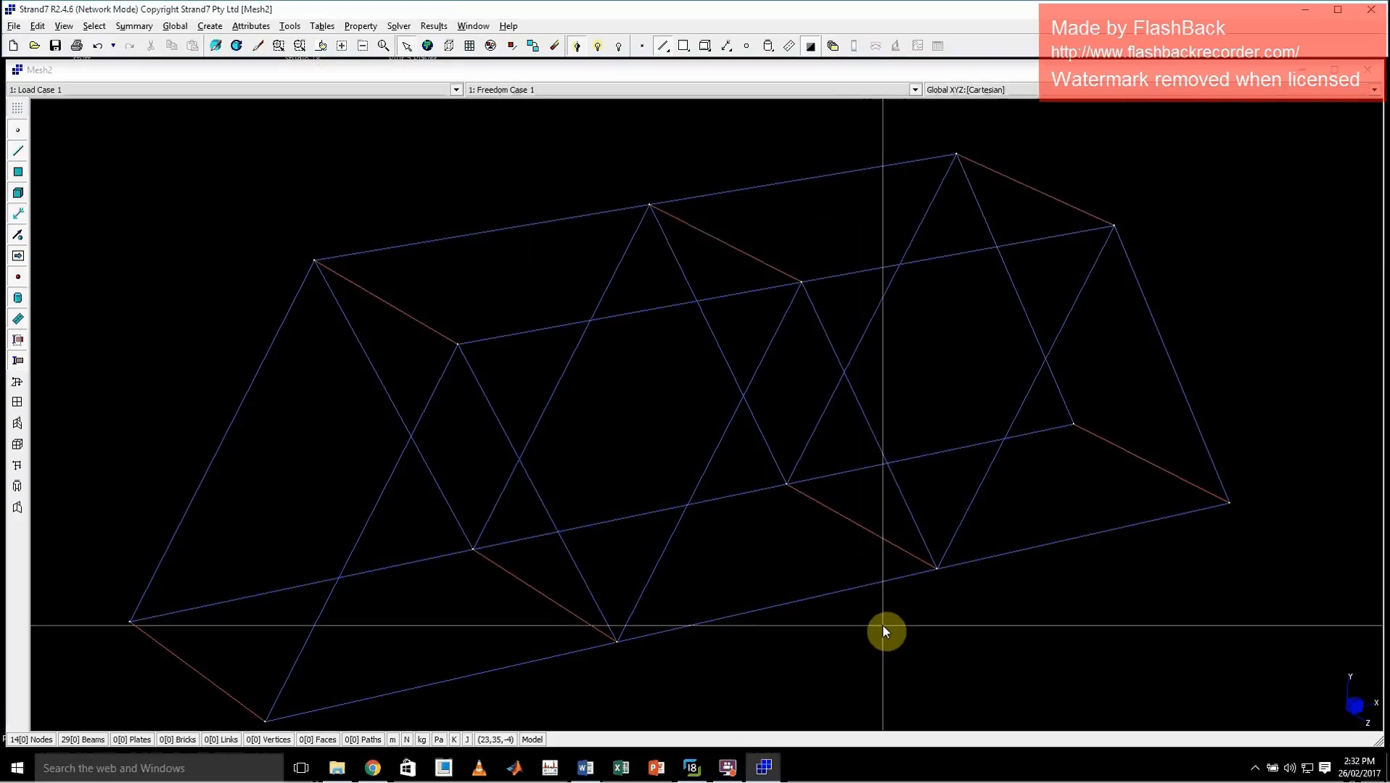
Display the beams as solids and set both B and D of beam property 1's rectangular section to 0.025 m
key(ctrl+3)
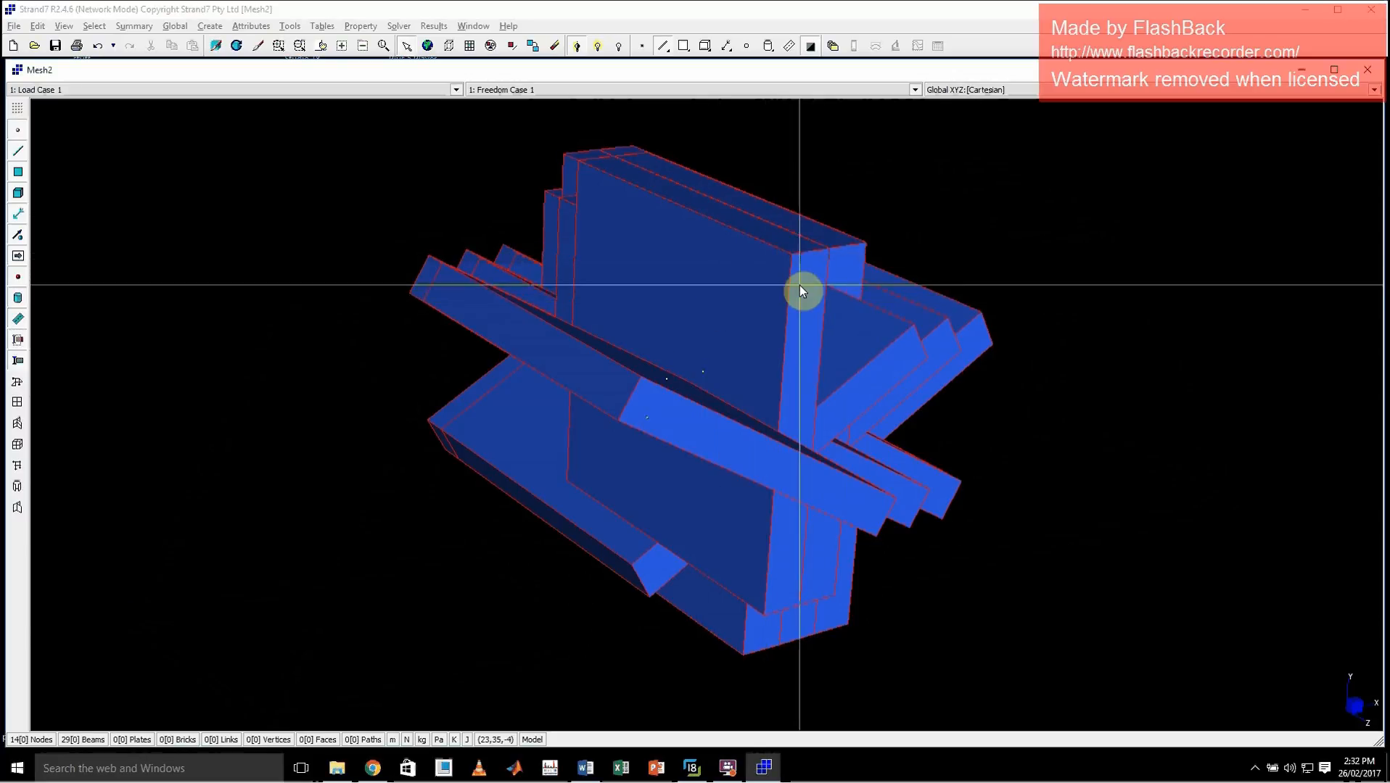
click(360, 26)
click(369, 41)
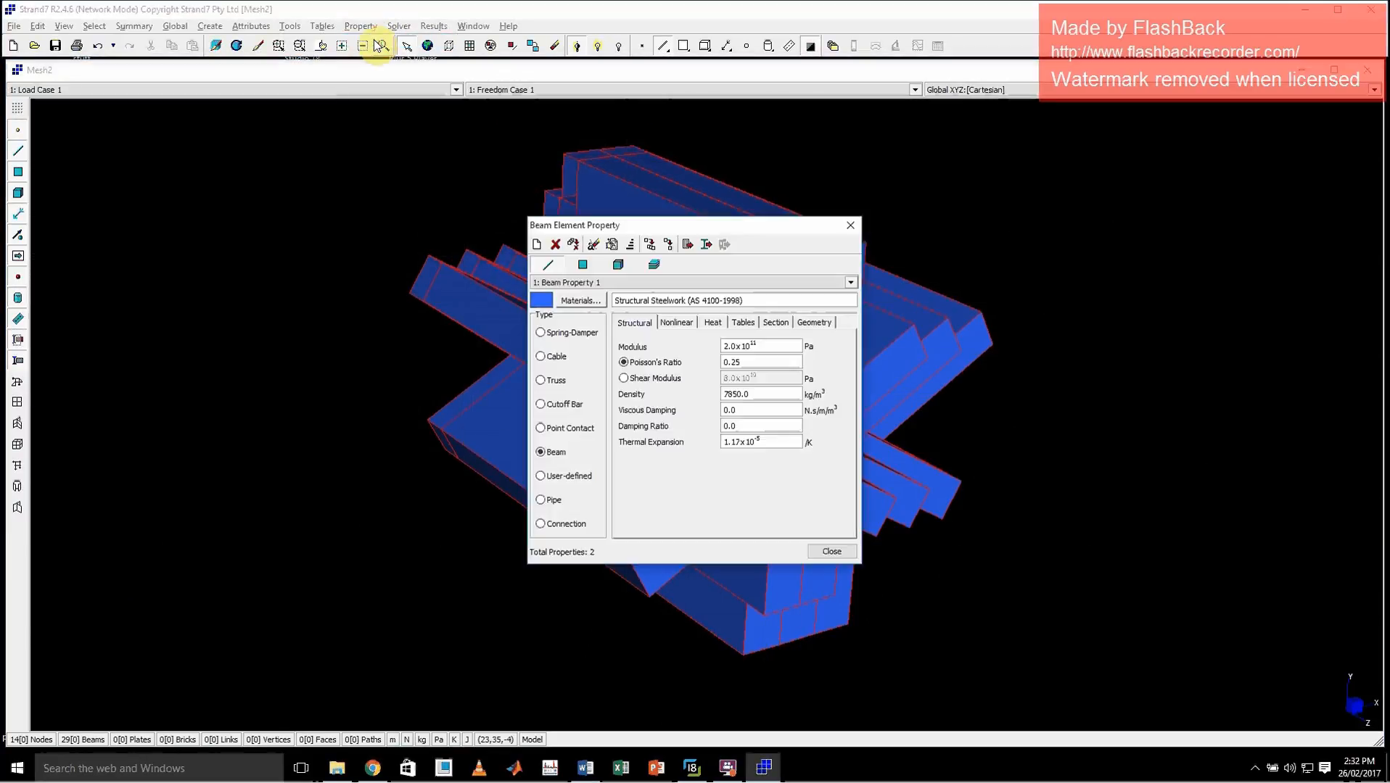
click(813, 324)
click(824, 506)
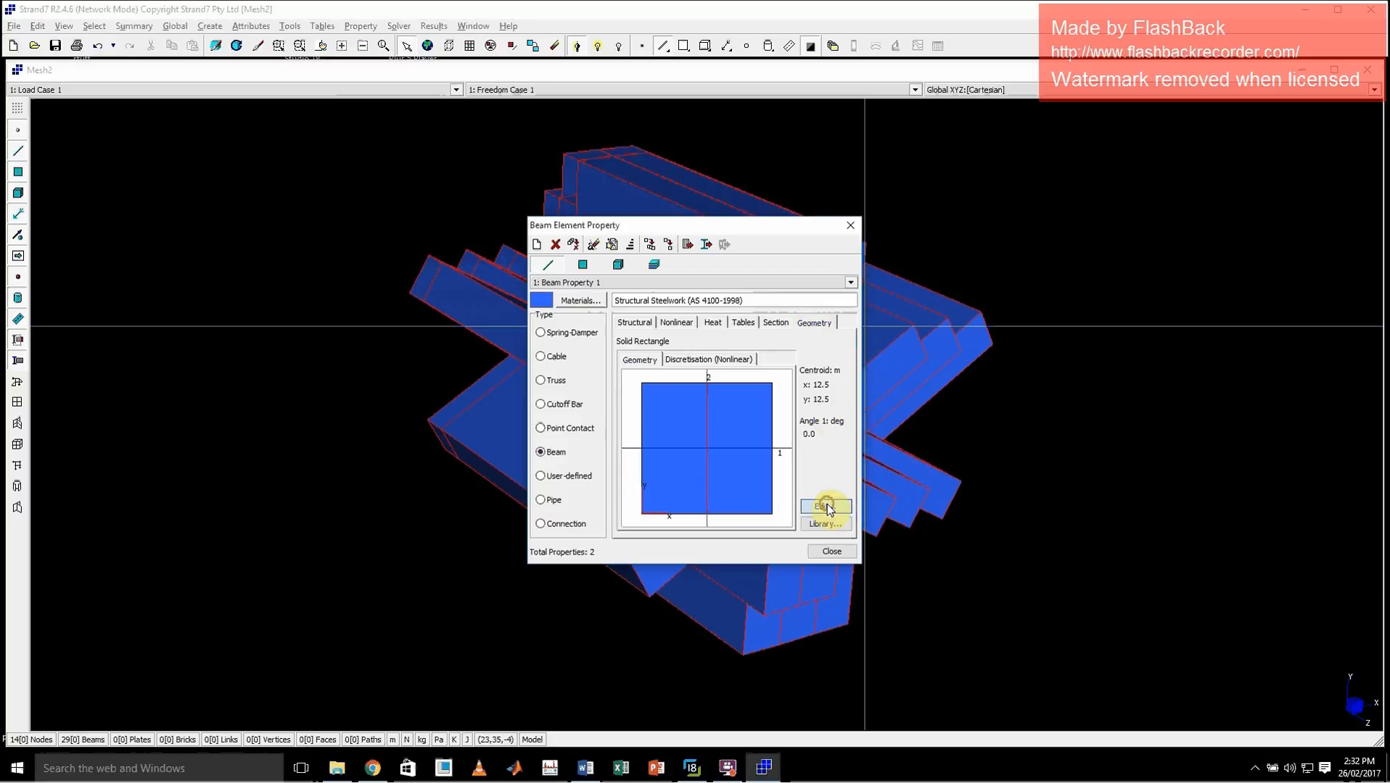
double_click(722, 454)
text(0.)
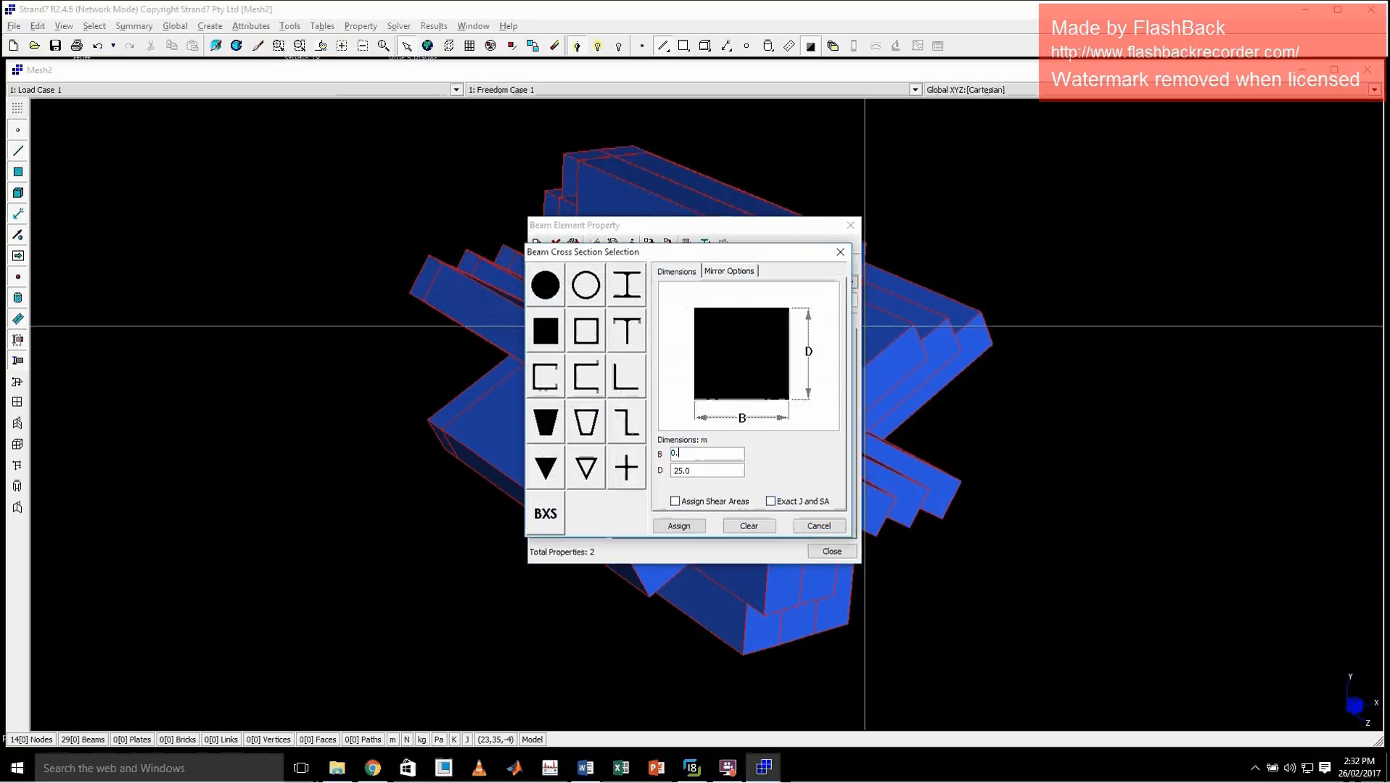
text(025)
key(Tab)
text(0)
click(679, 528)
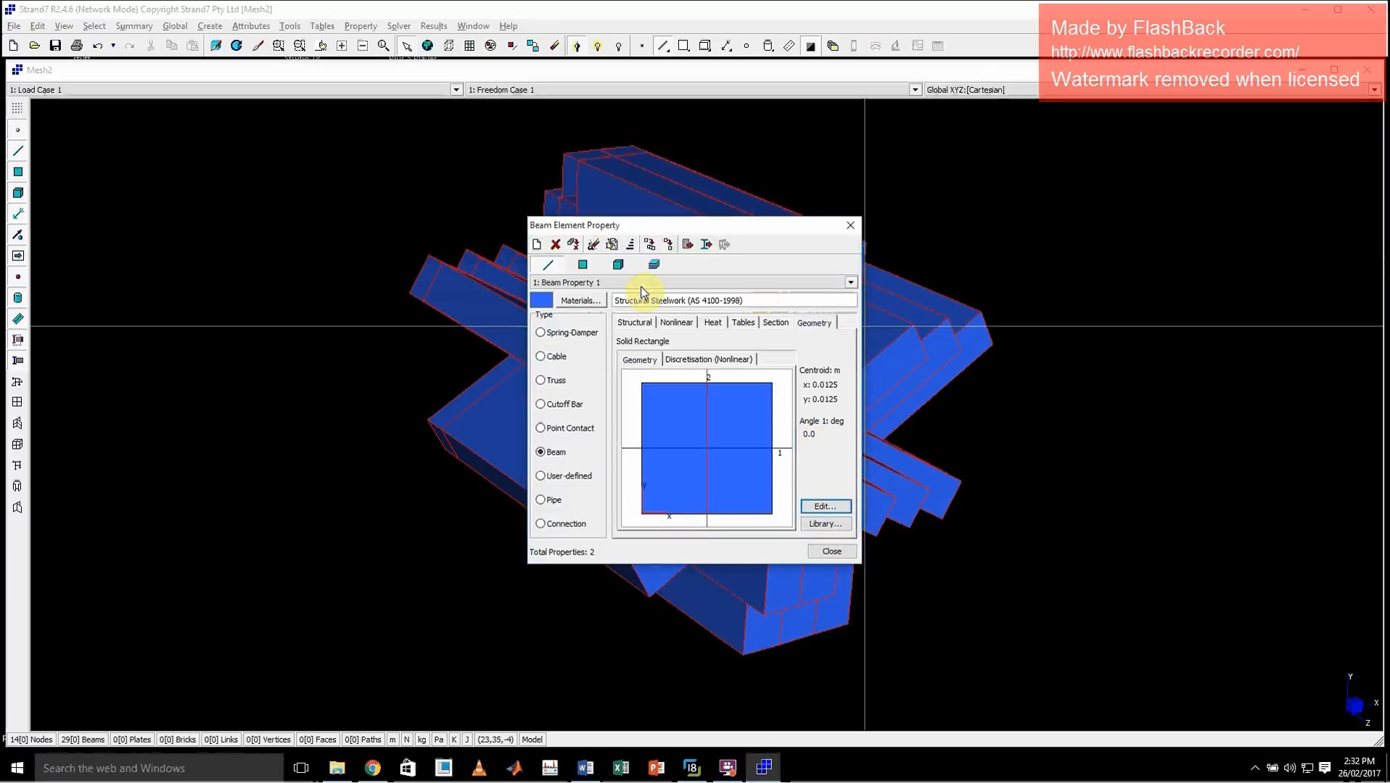
click(827, 547)
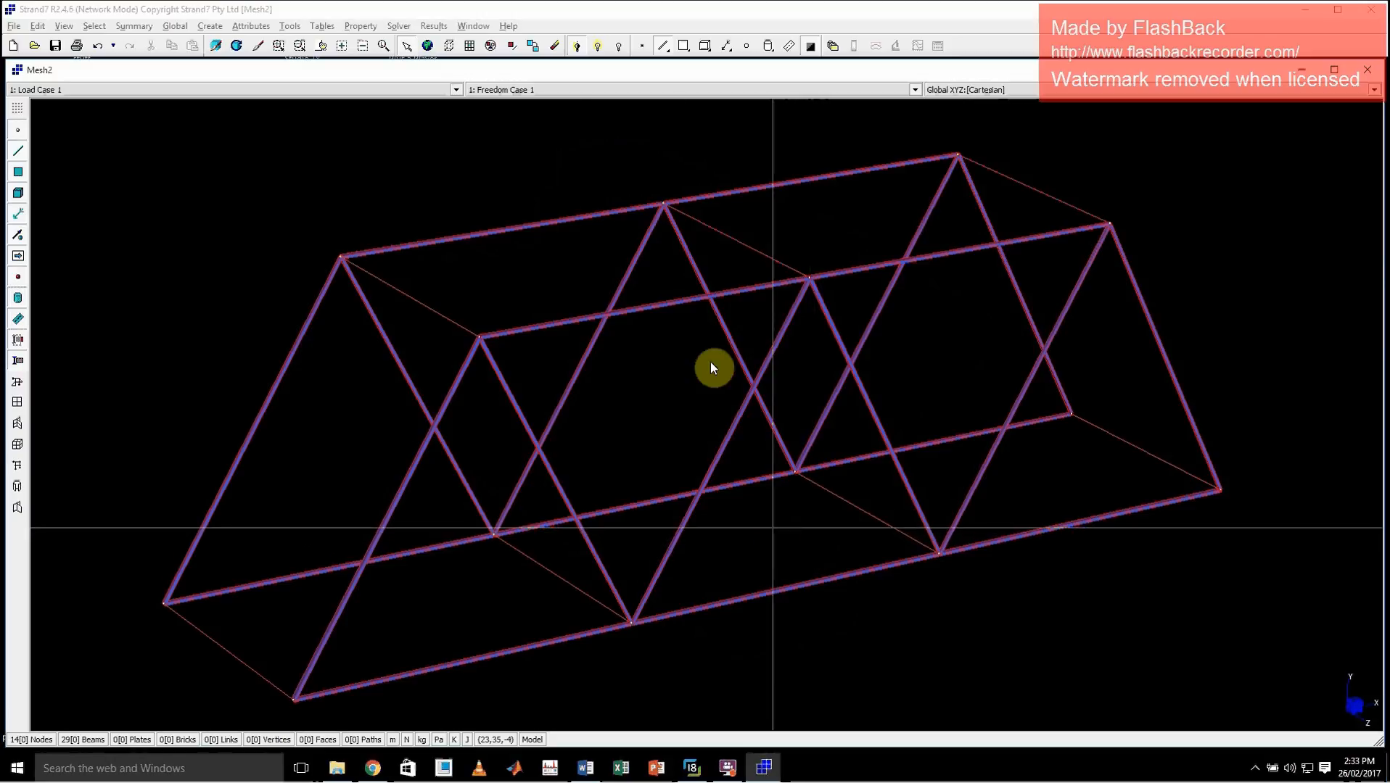
Assign the Window material from the Glass collection to beam property 2
click(364, 28)
click(365, 40)
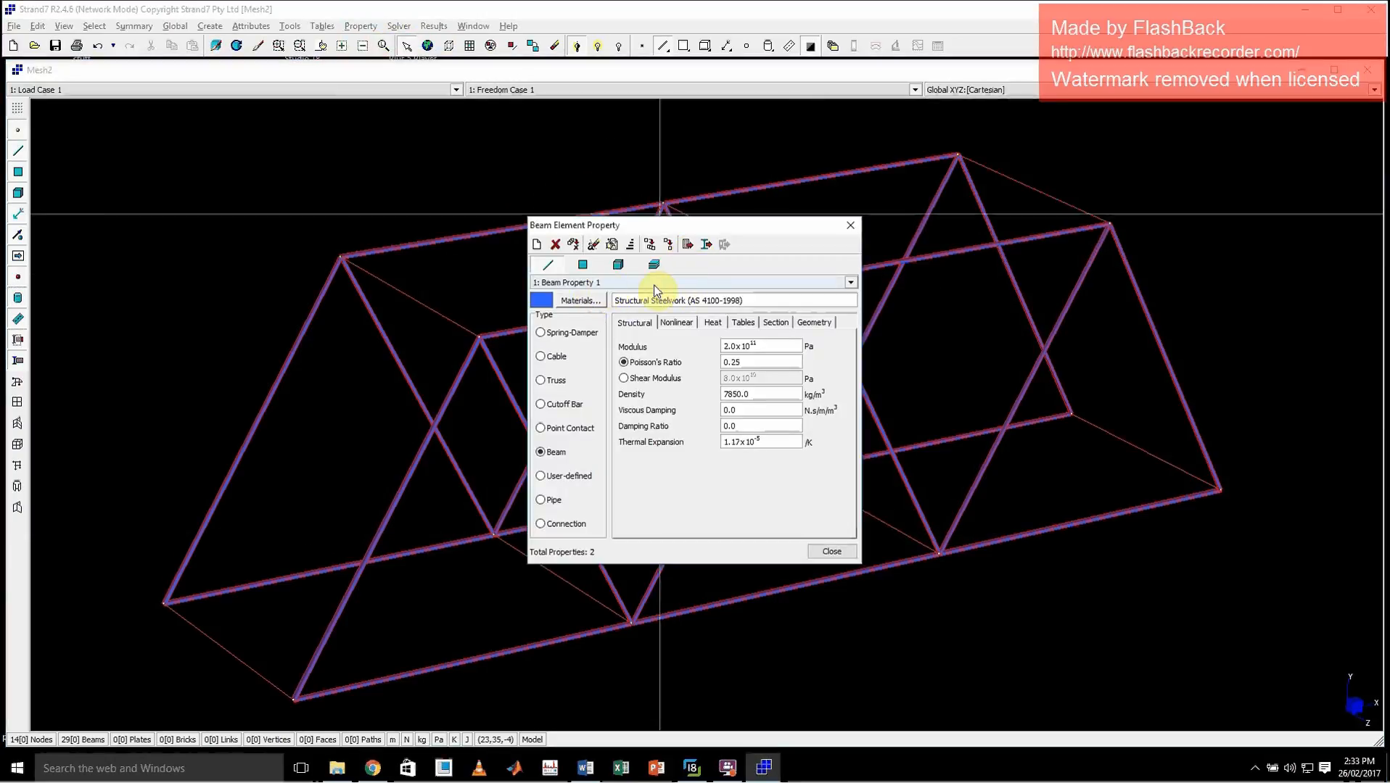
click(654, 285)
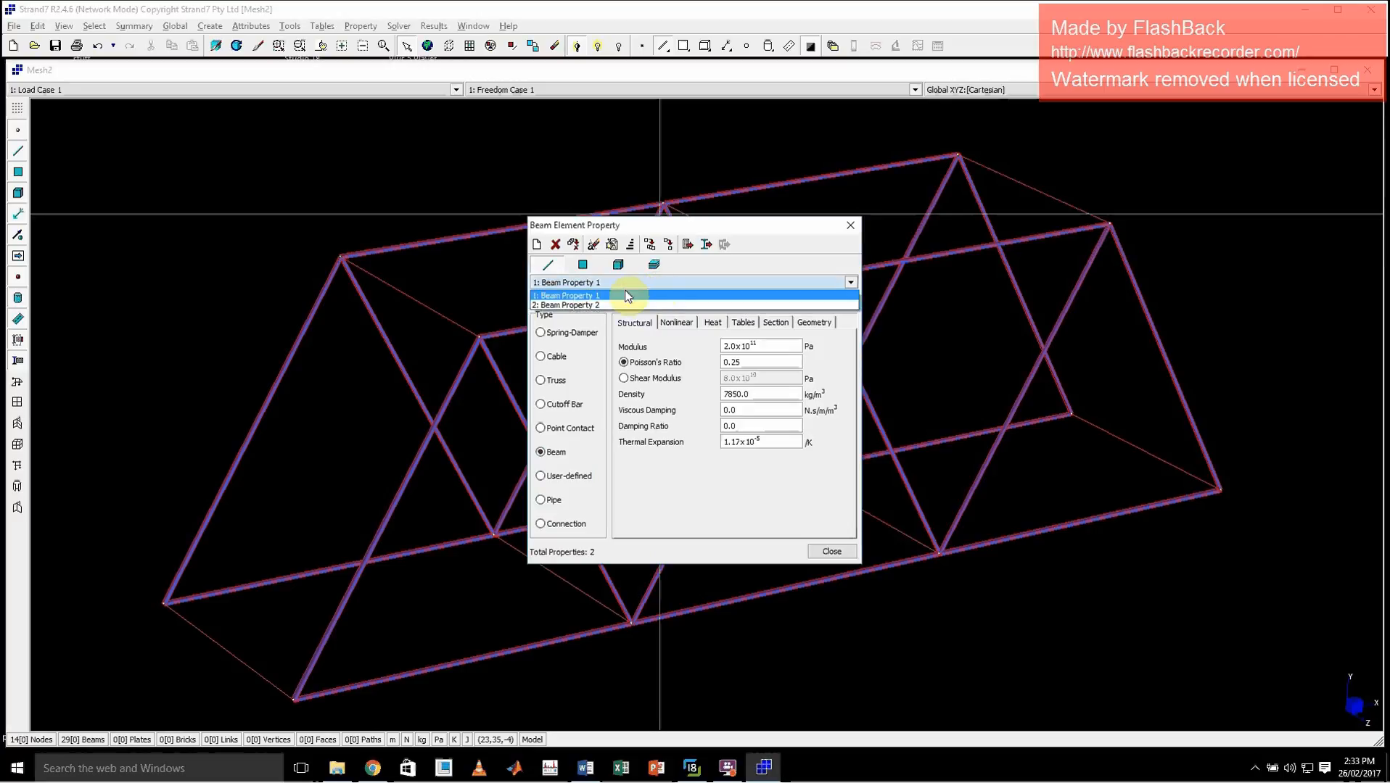
click(593, 305)
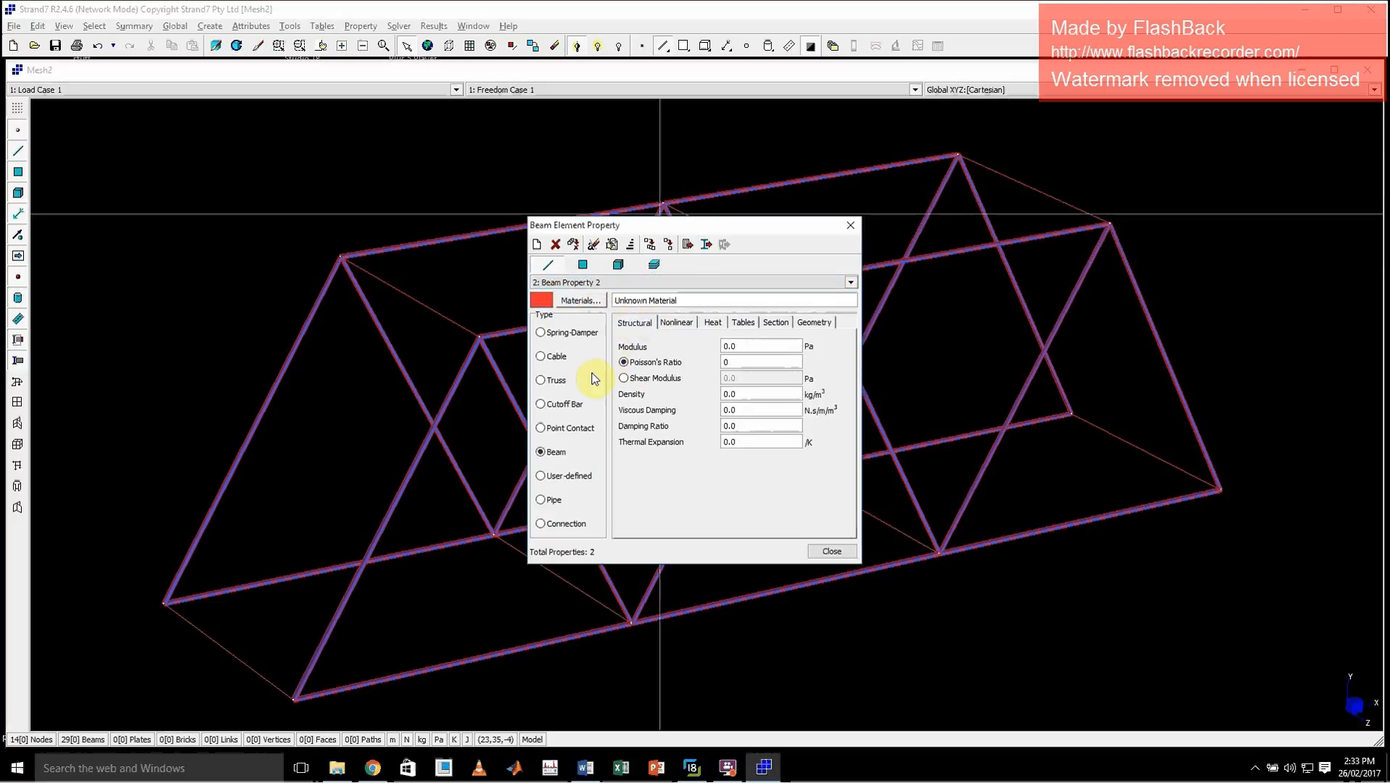
click(580, 300)
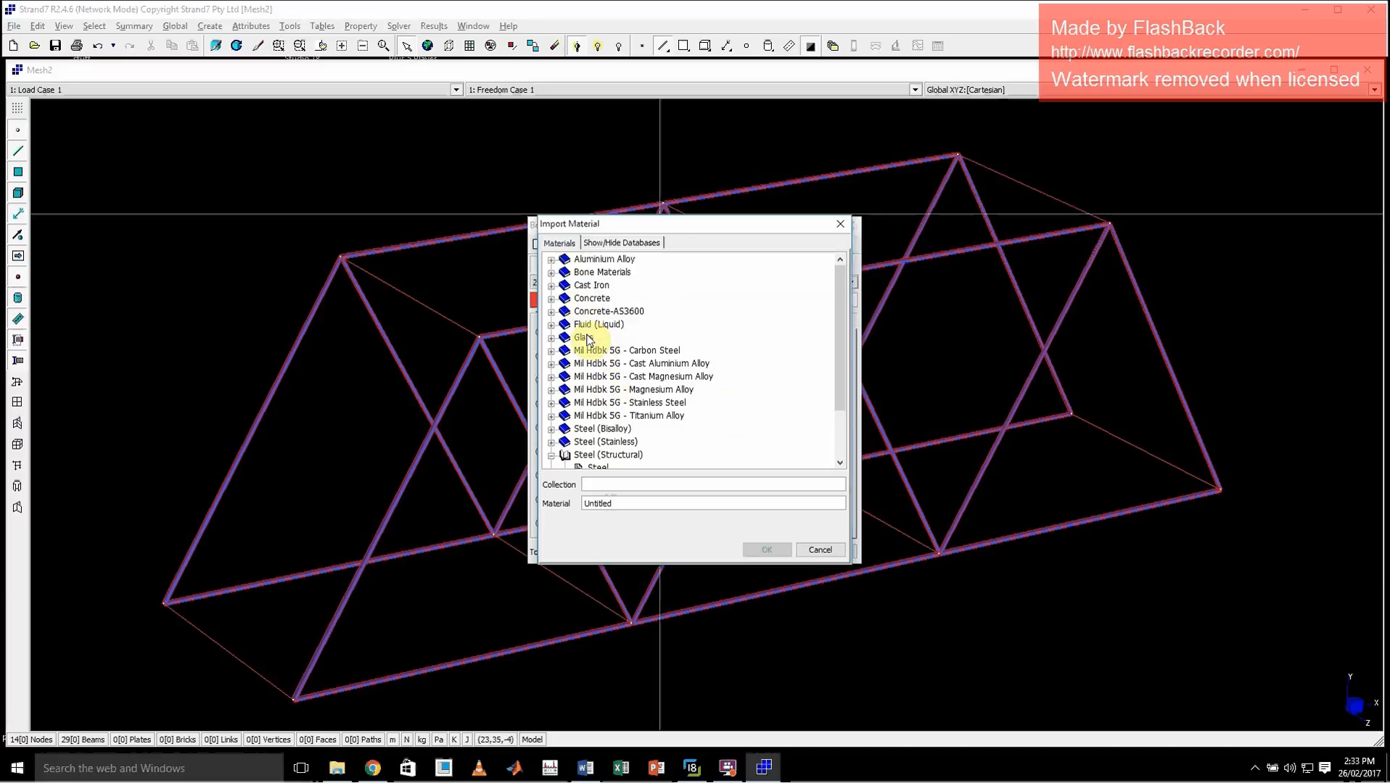
double_click(598, 339)
click(599, 349)
double_click(599, 350)
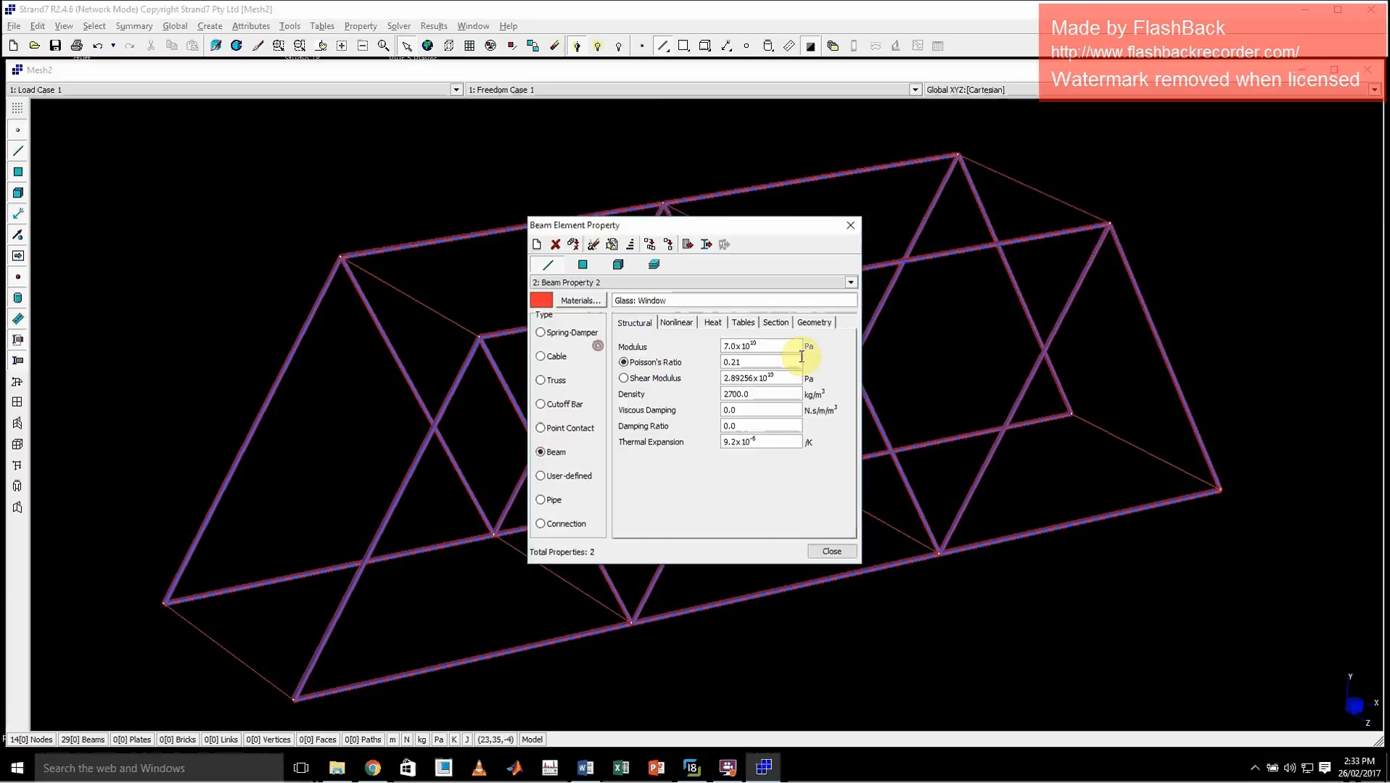
Give beam property 2 a solid round cross section with a diameter of 0.01 m
click(814, 323)
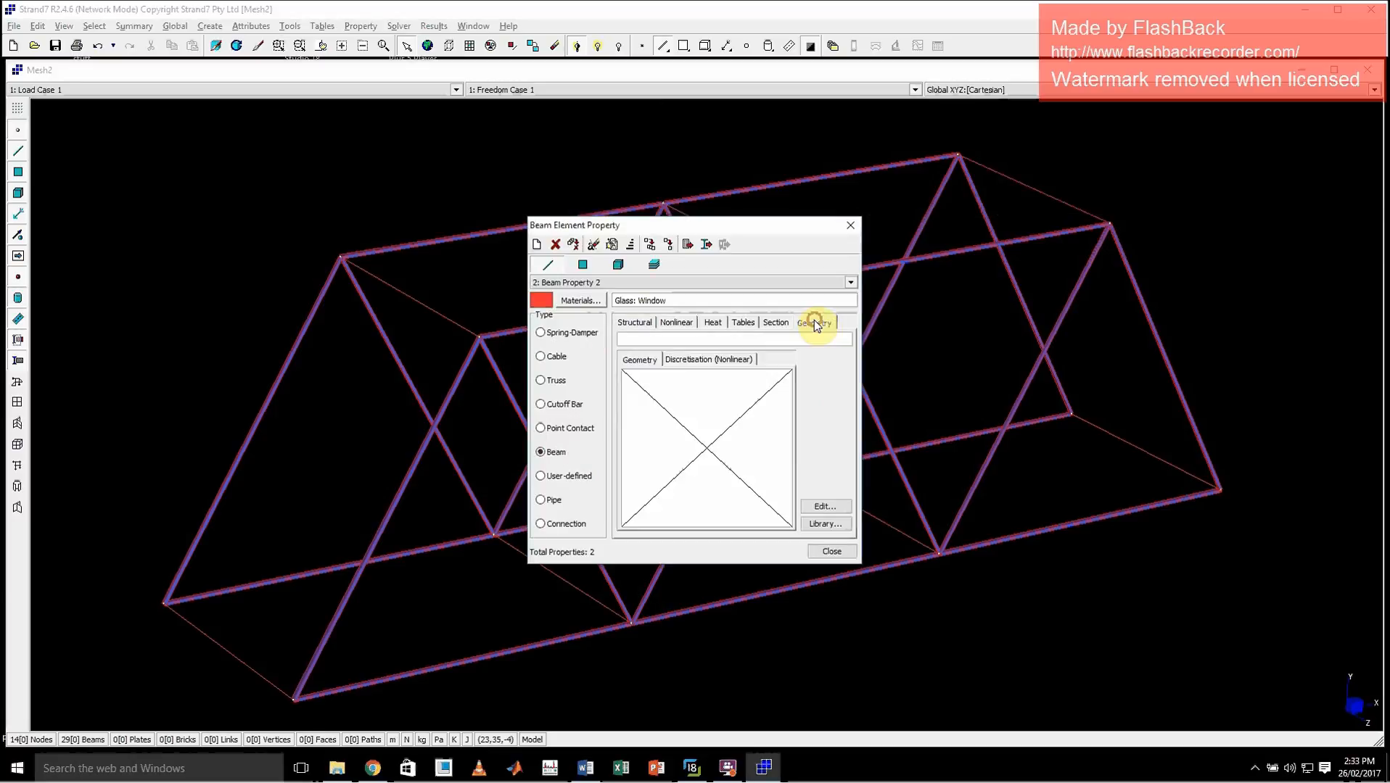
click(827, 501)
click(625, 285)
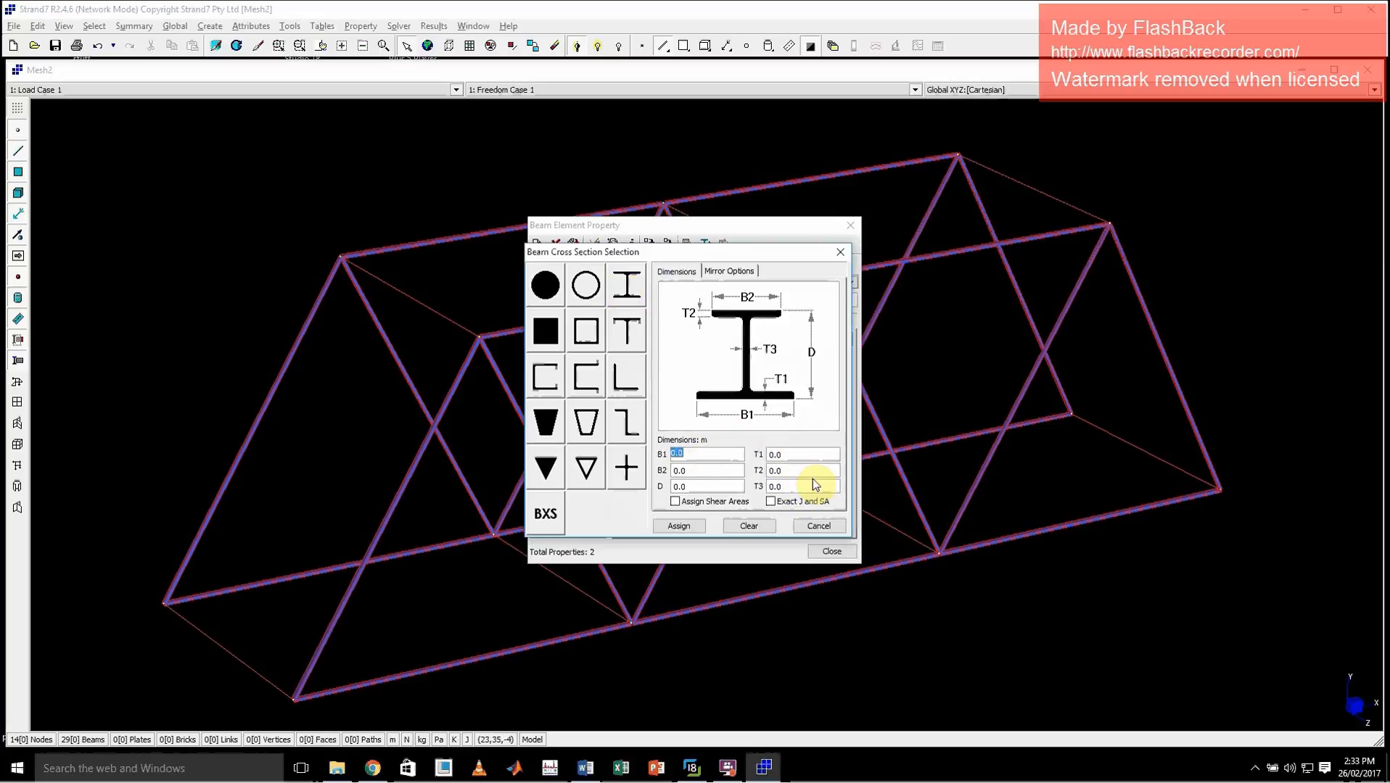
click(545, 285)
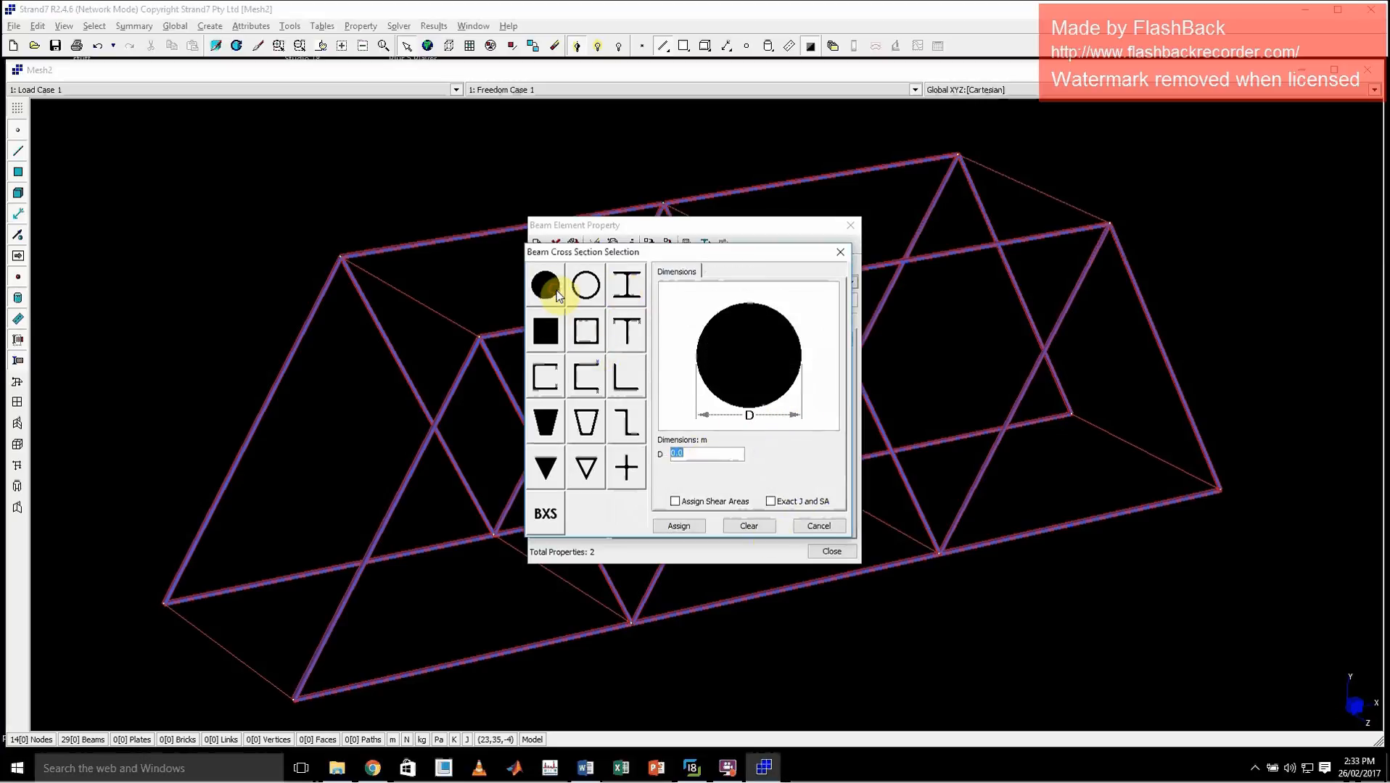
text(0.01)
click(680, 526)
click(823, 551)
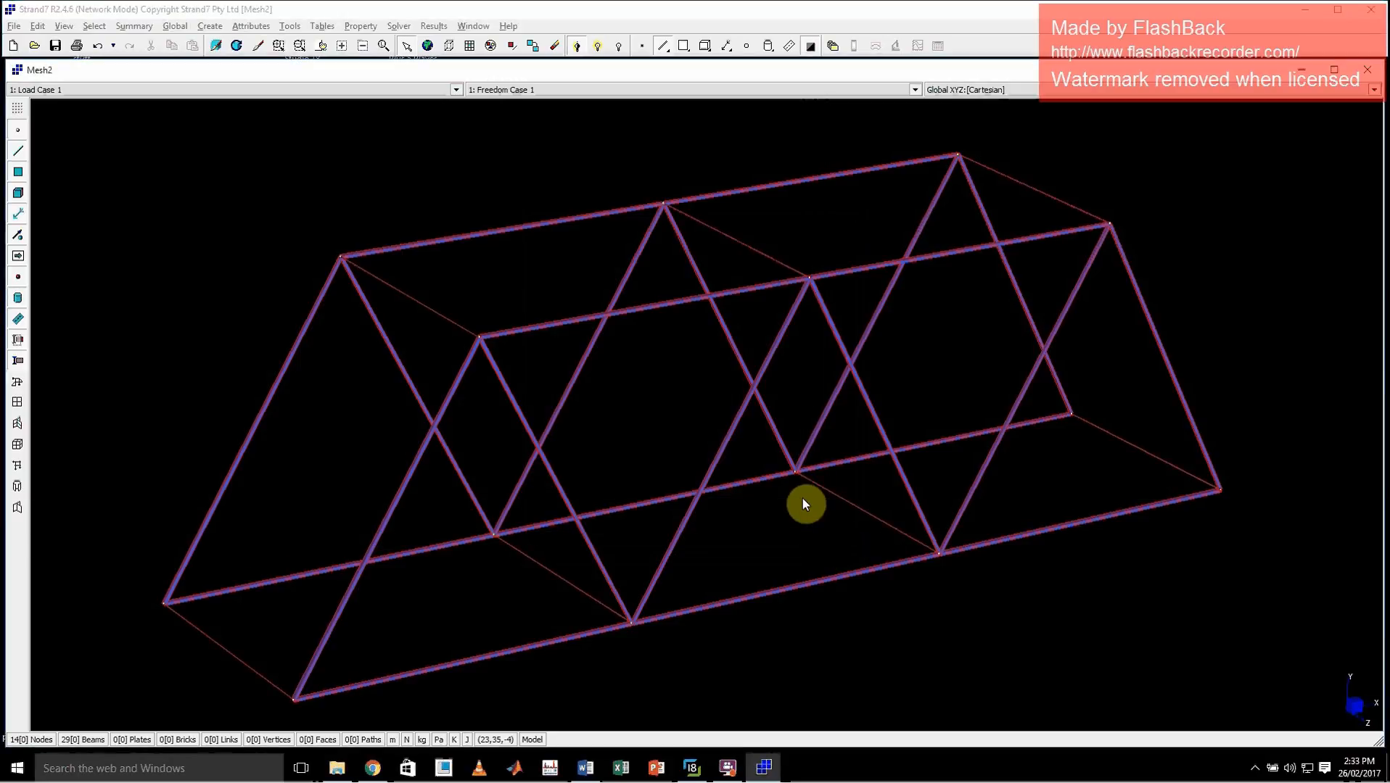
Check the cross section geometry of beam property 2 and inspect the solid beams closely at an upper end joint
middle_click(802, 498)
drag(773, 254, 837, 311)
middle_click(865, 372)
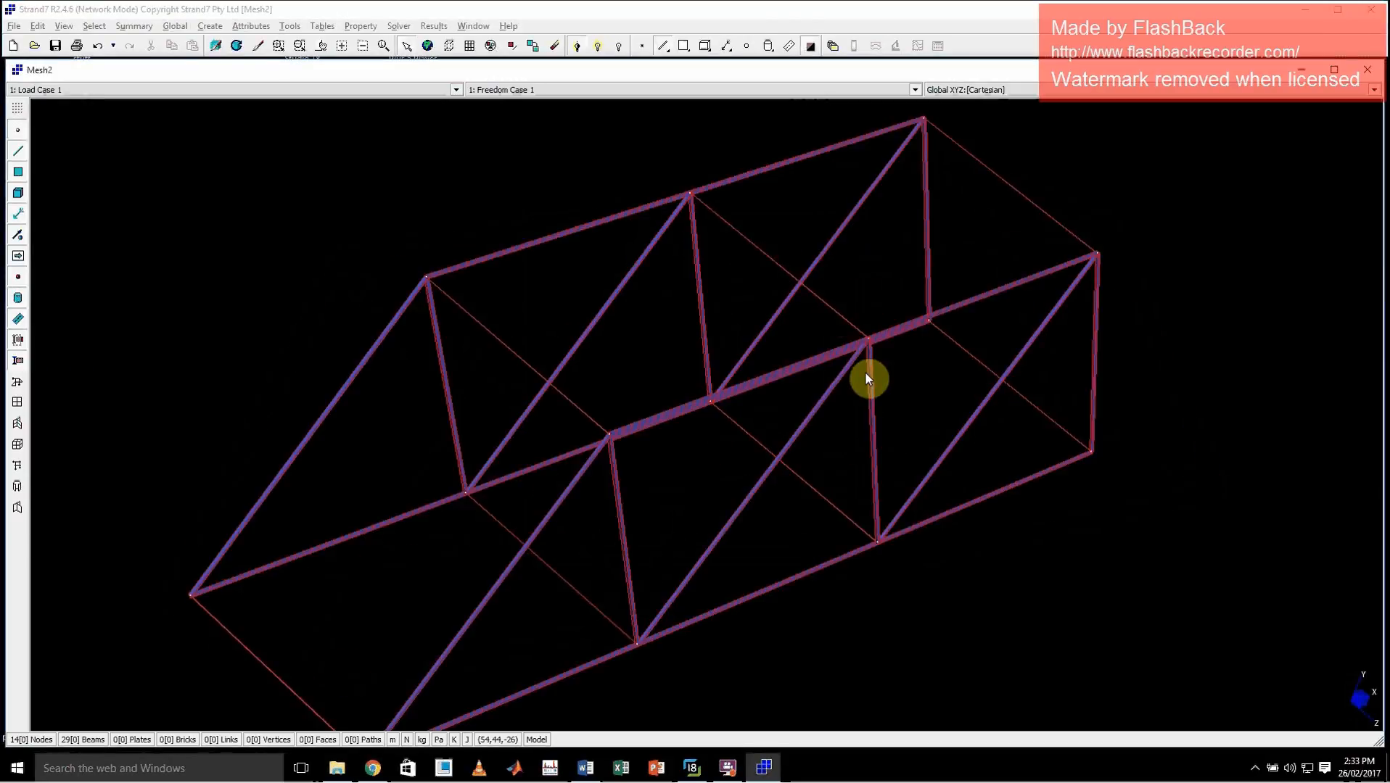
click(359, 25)
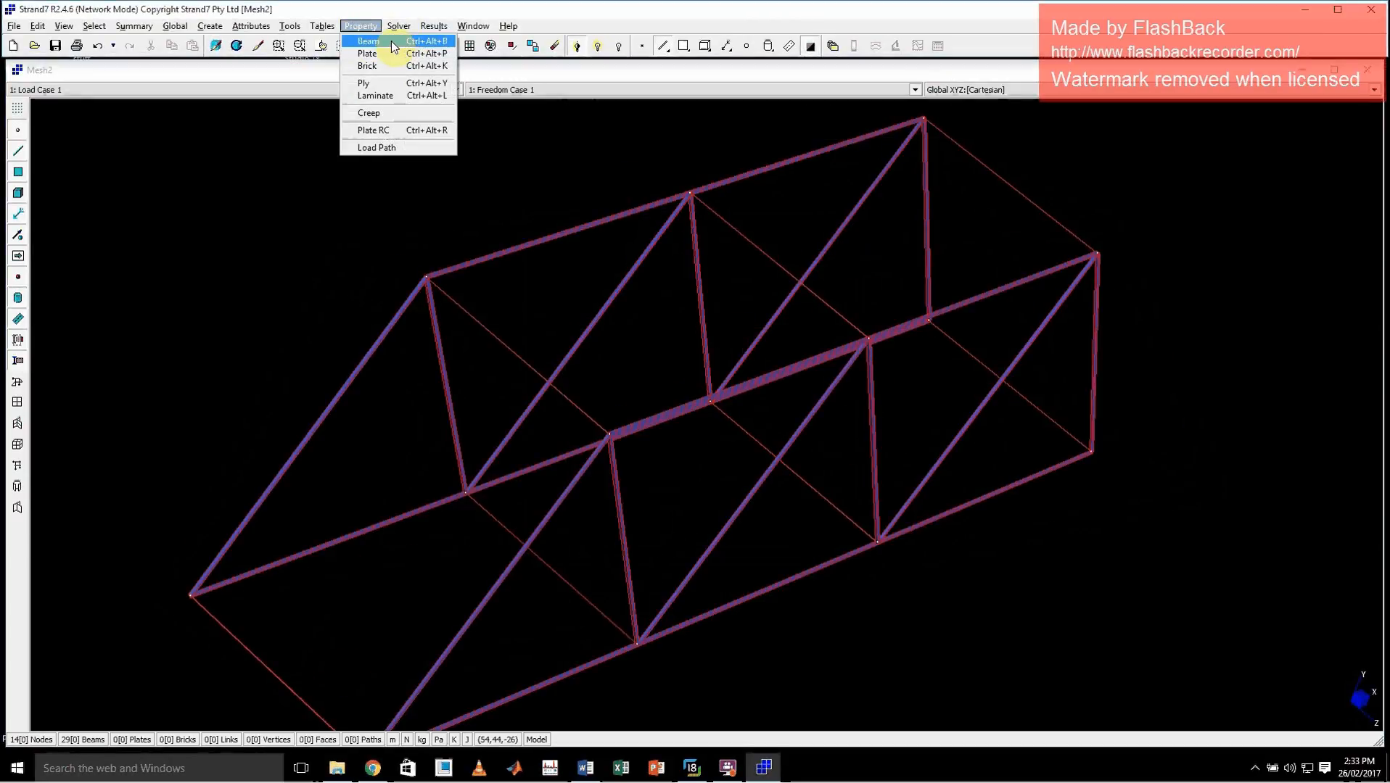
click(395, 42)
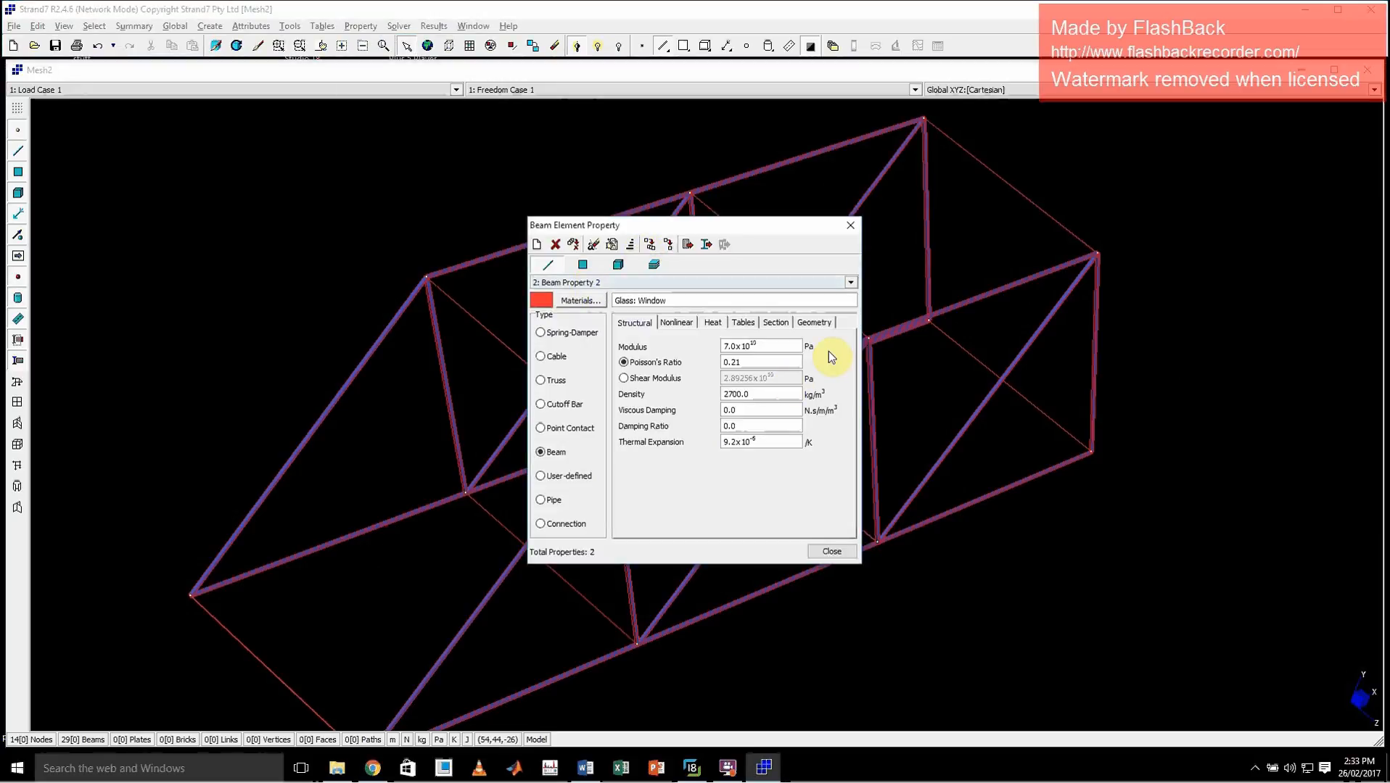
click(814, 322)
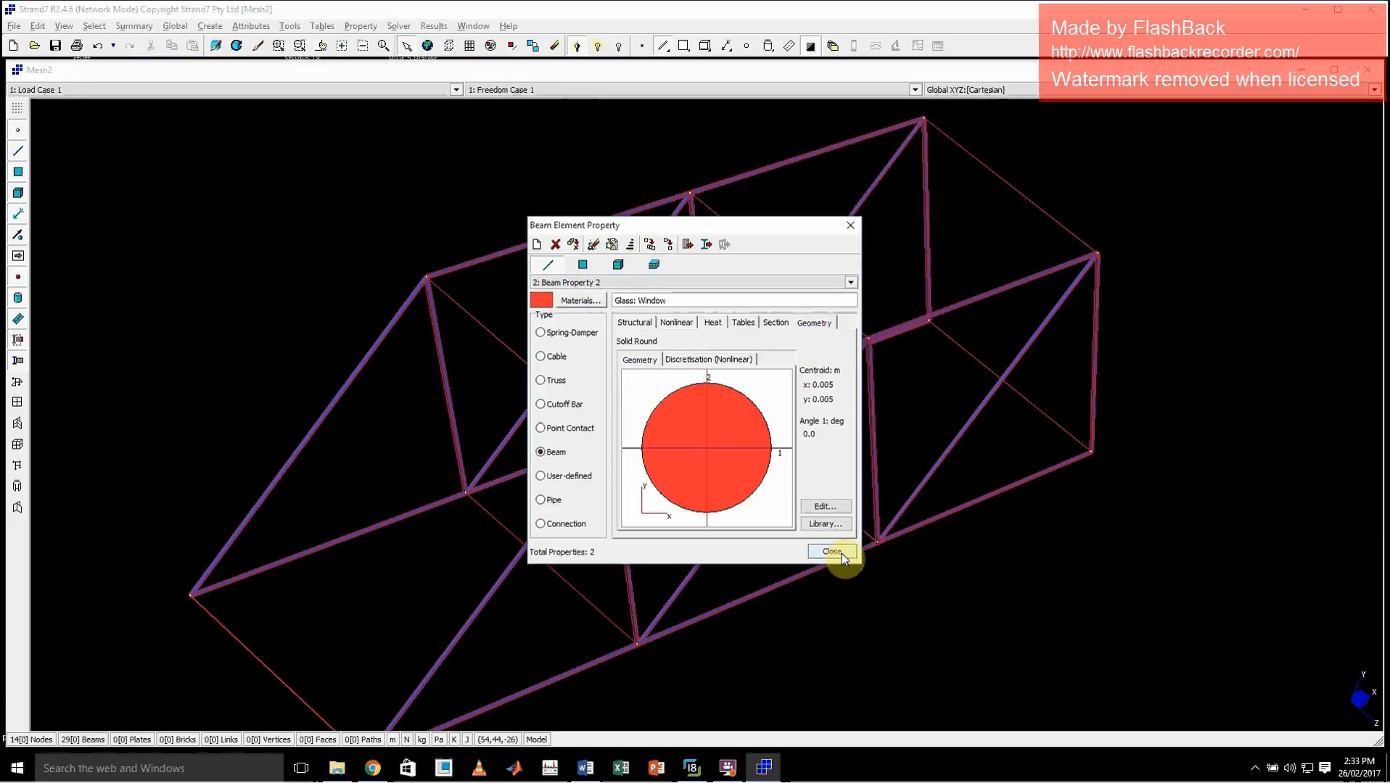
click(853, 227)
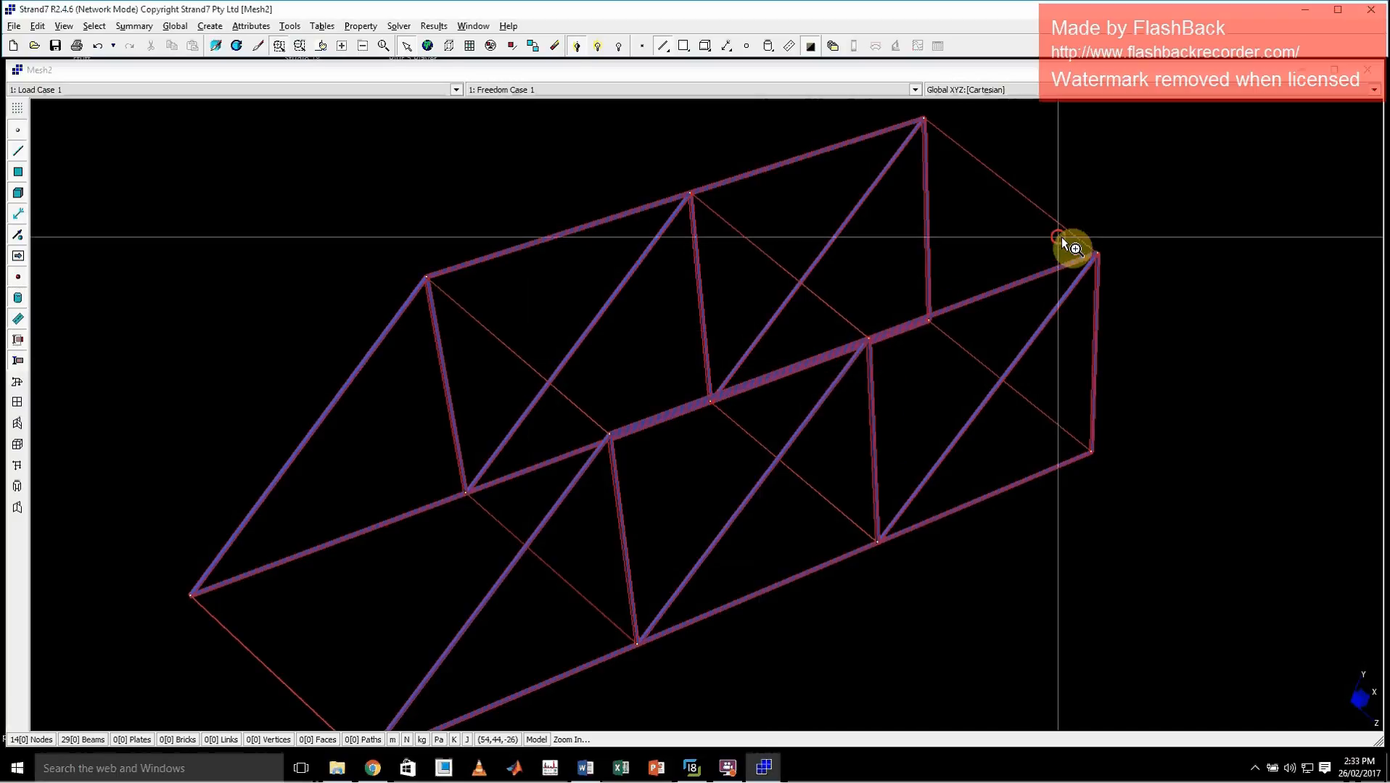
ctrl+drag(1061, 236, 1115, 276)
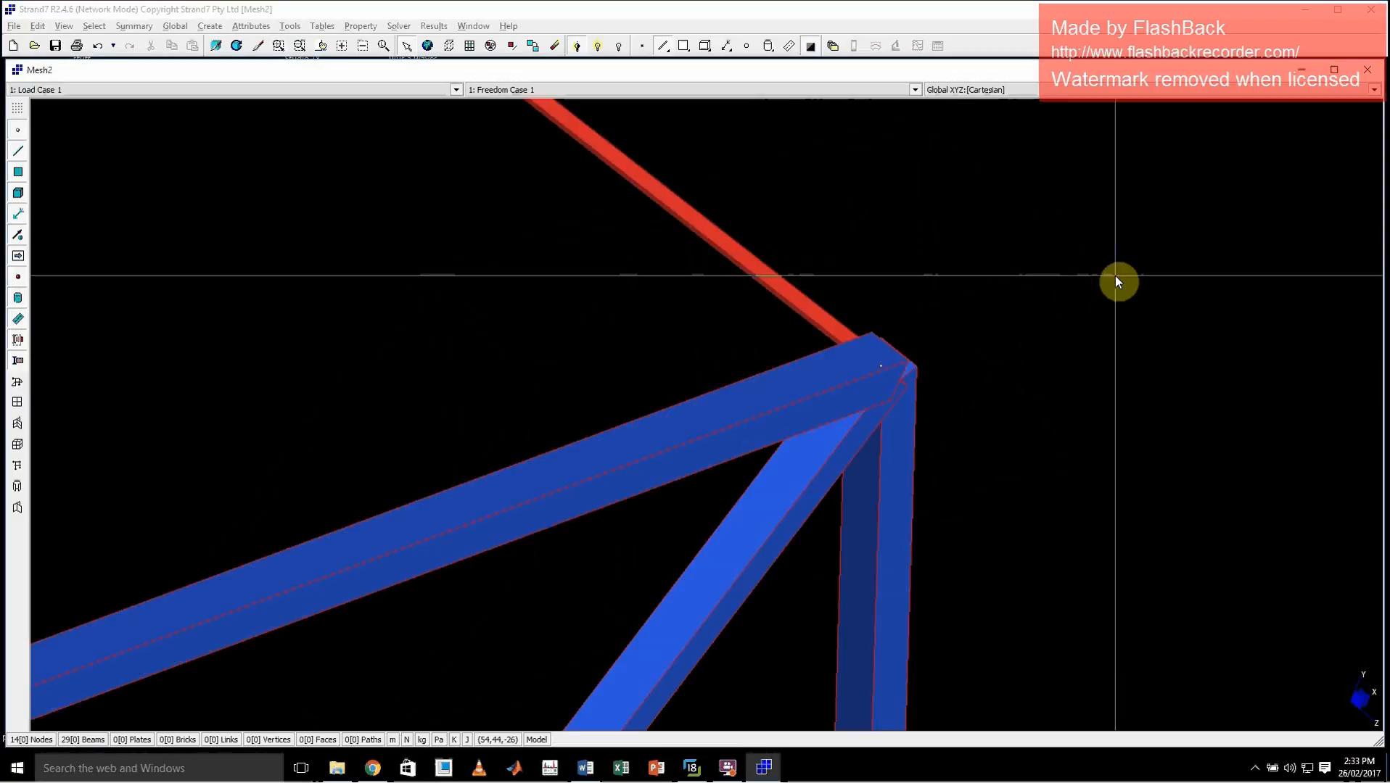
ctrl+double_click(759, 316)
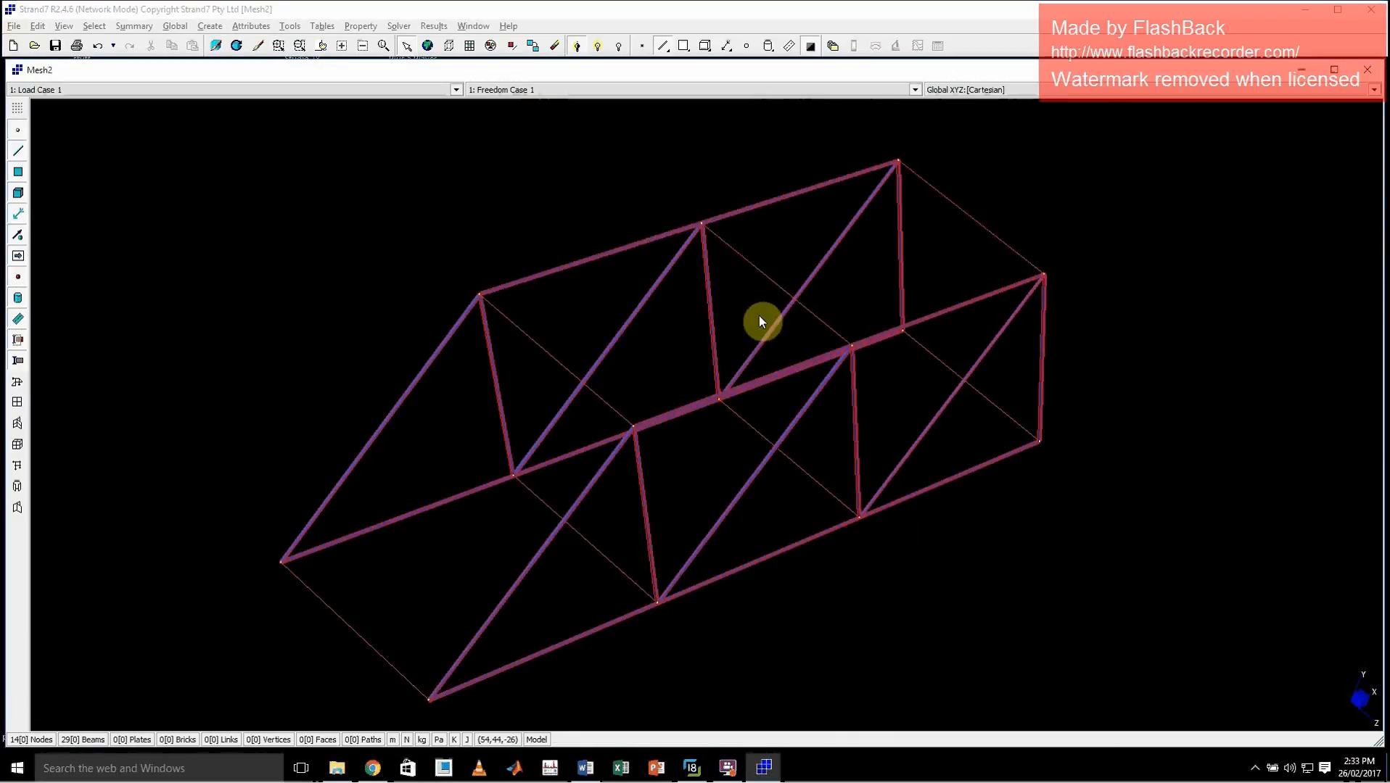
ctrl+right_click(1075, 454)
drag(1075, 454, 934, 391)
key(Return)
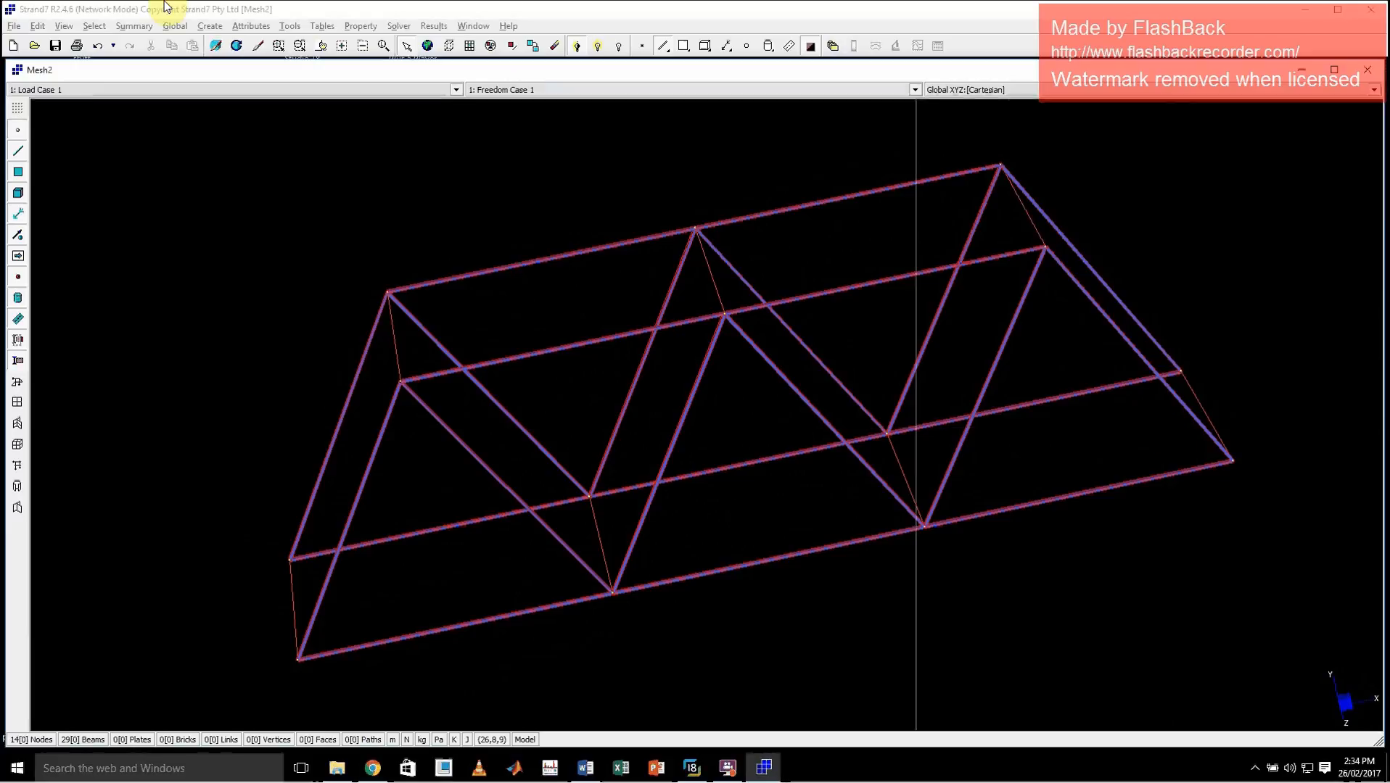
Save the model as Mesh2.st7 in the Strand 7 tutorials folder and run a linear static analysis
click(398, 25)
click(425, 52)
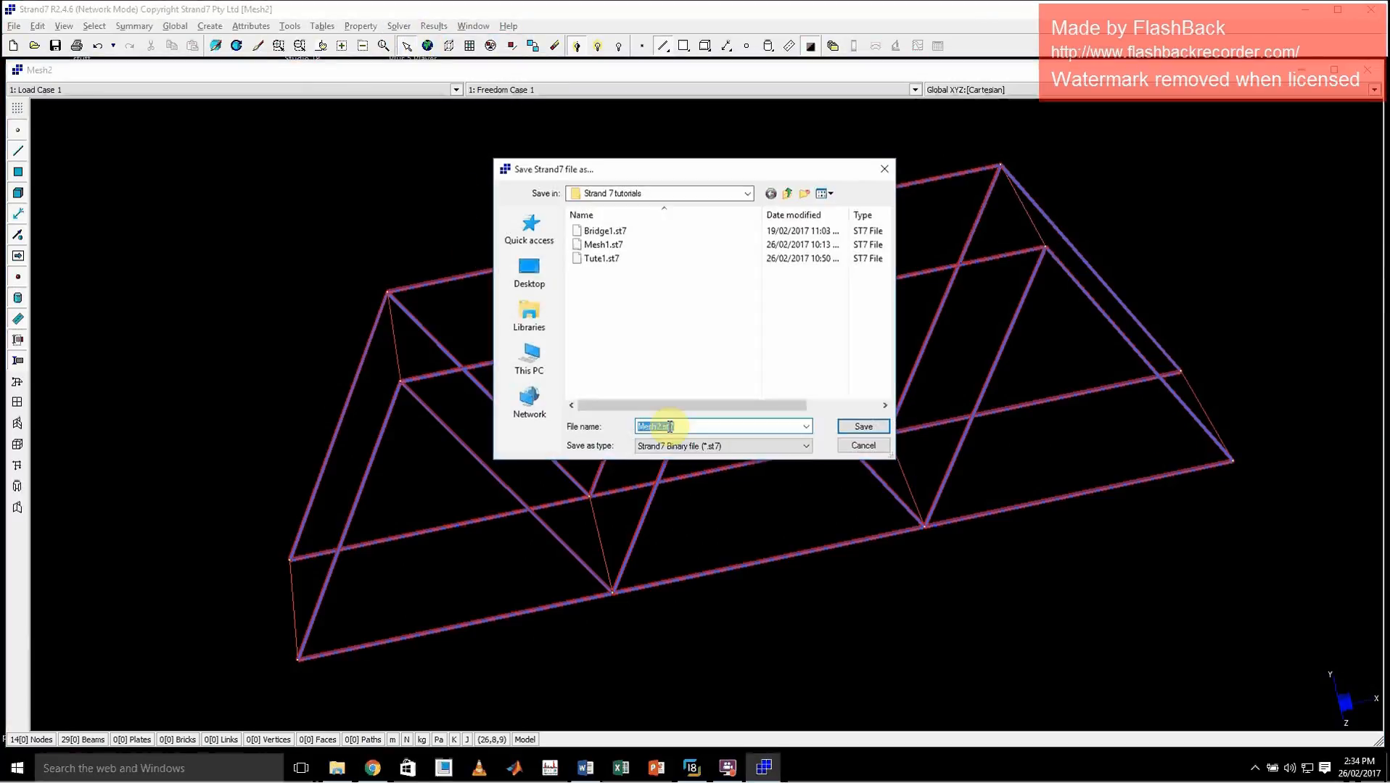
click(863, 428)
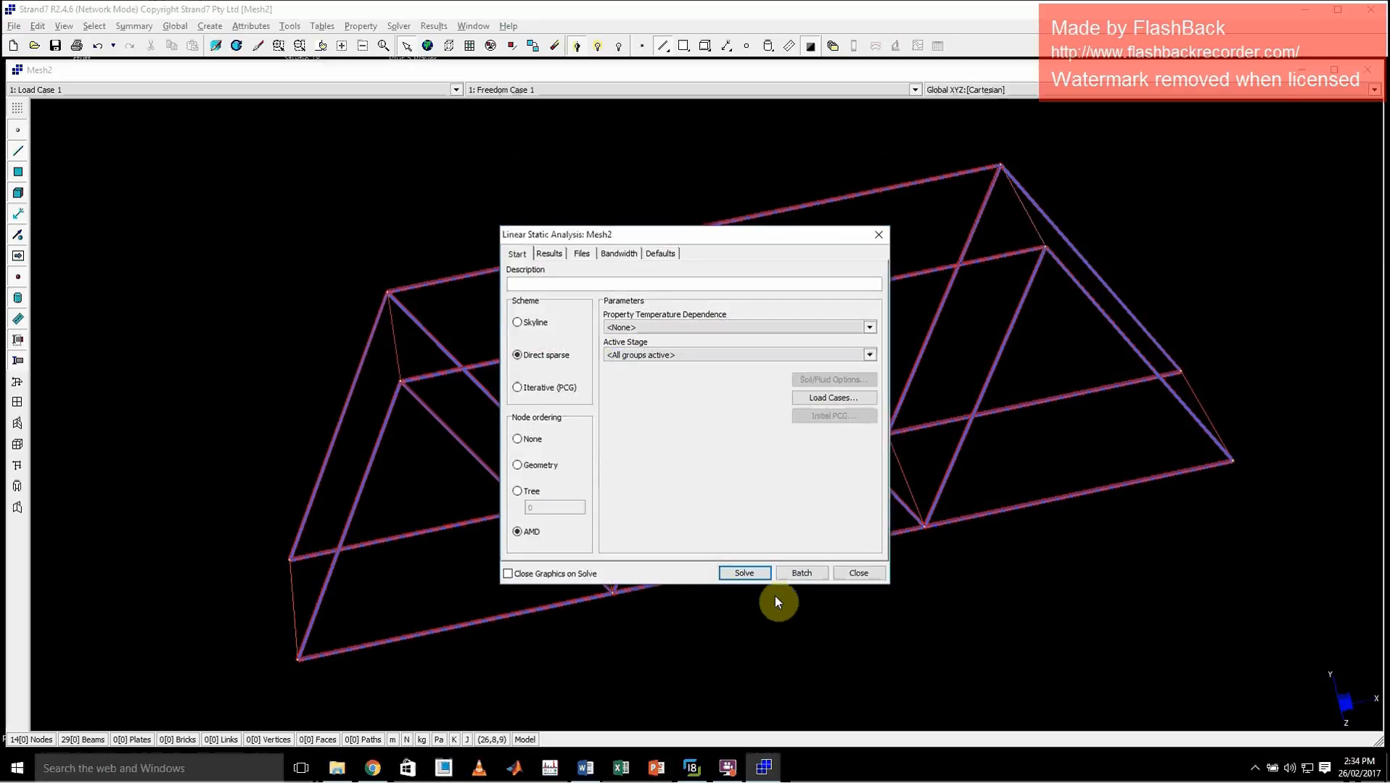
click(747, 577)
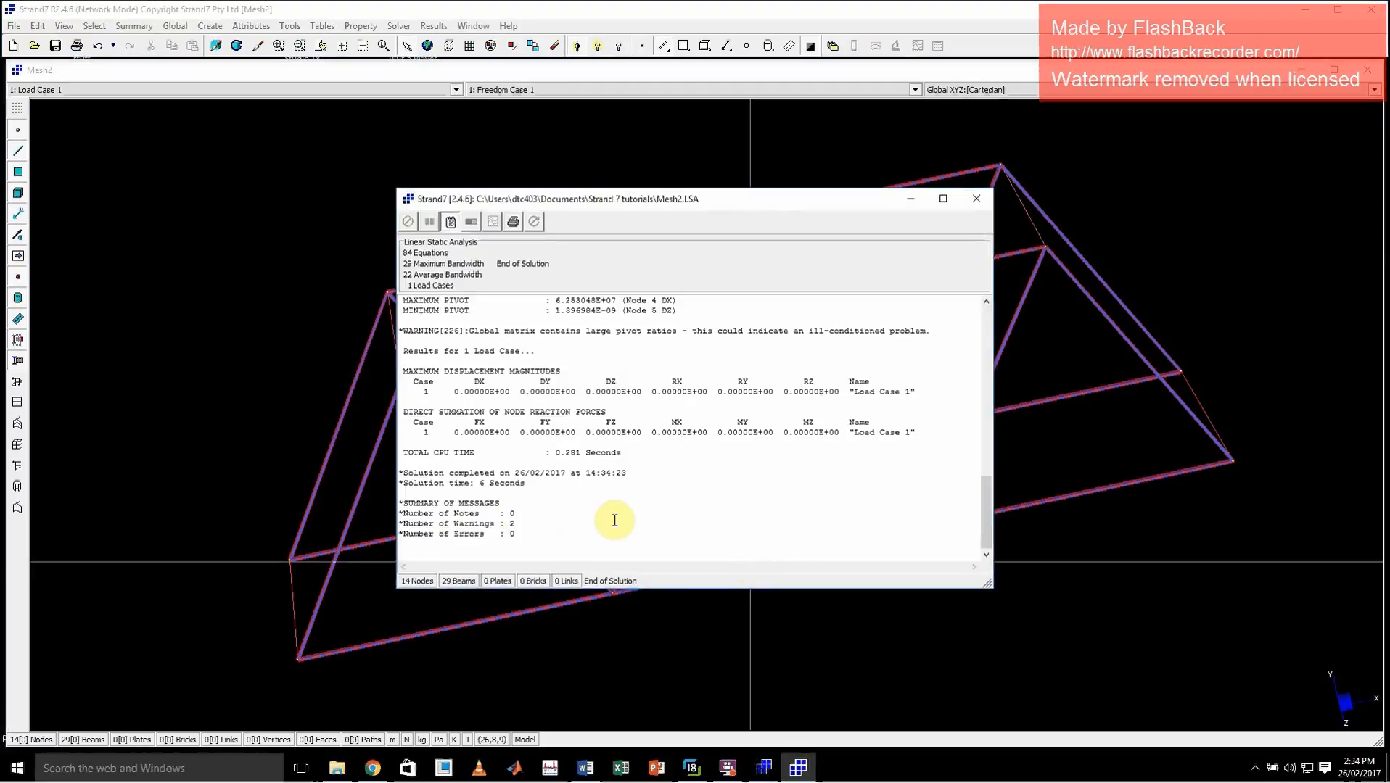
Review the solver log's message summary and the global matrix warning, and close the log
drag(532, 483, 398, 482)
click(611, 511)
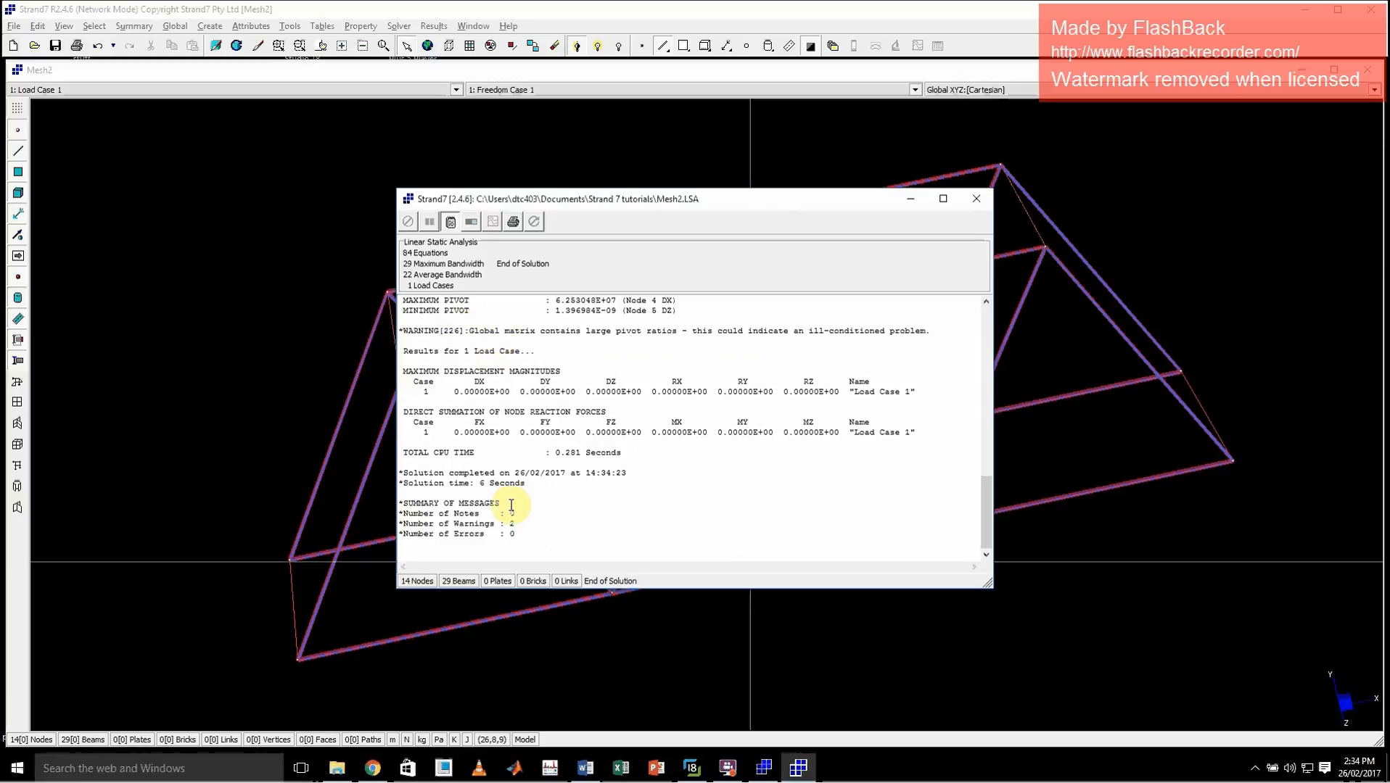
drag(404, 330, 939, 319)
click(976, 199)
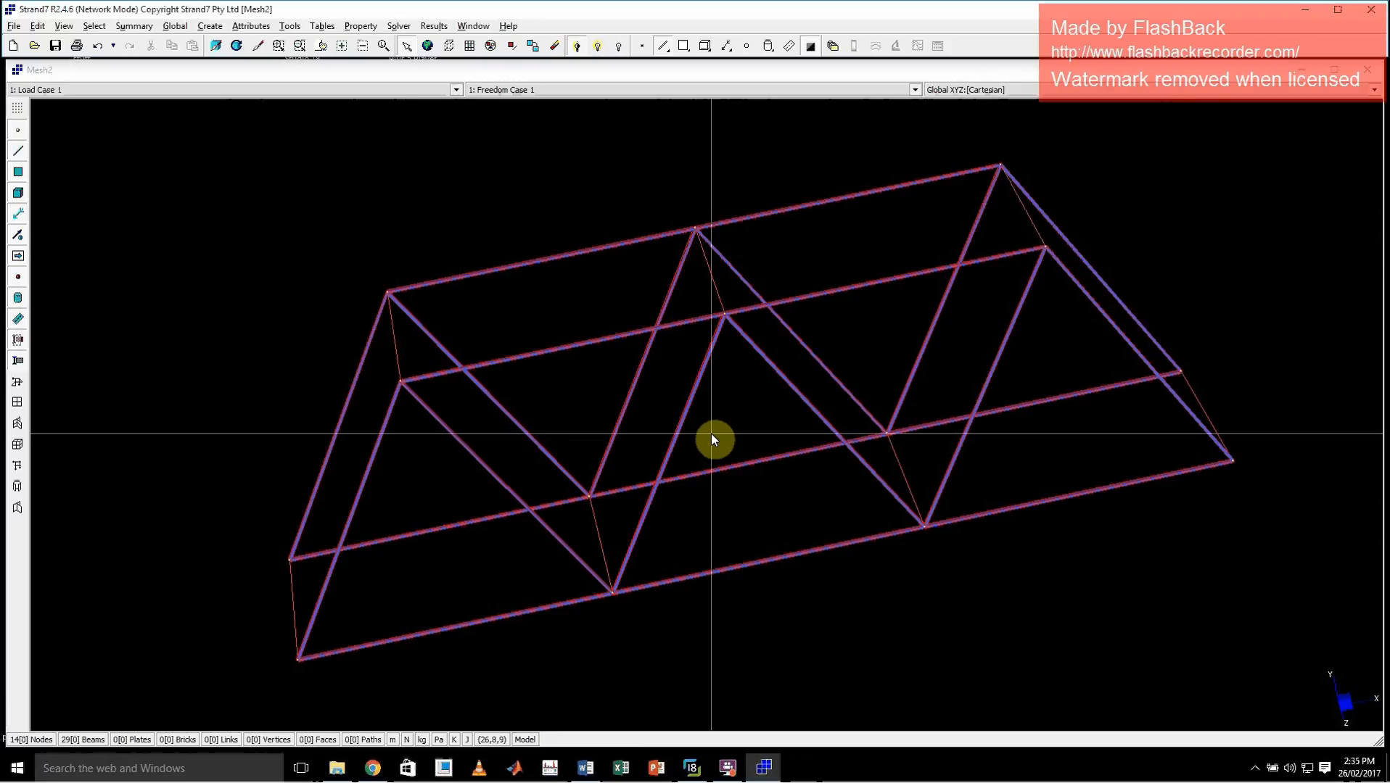
Restrain X, Y, Z translation and X, Y rotation at the bridge's two left base end nodes, and the same without X translation at the right ones
click(254, 27)
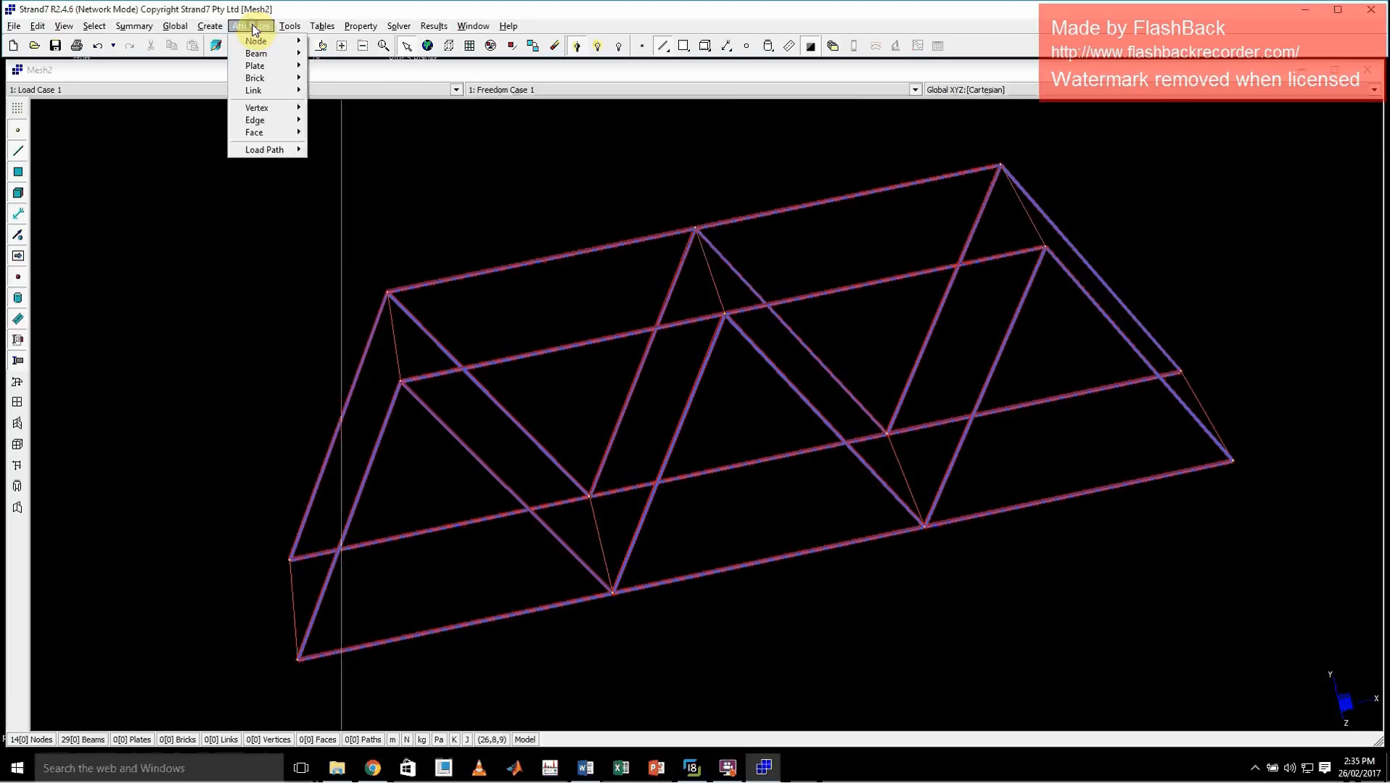
mouse_move(304, 44)
click(338, 58)
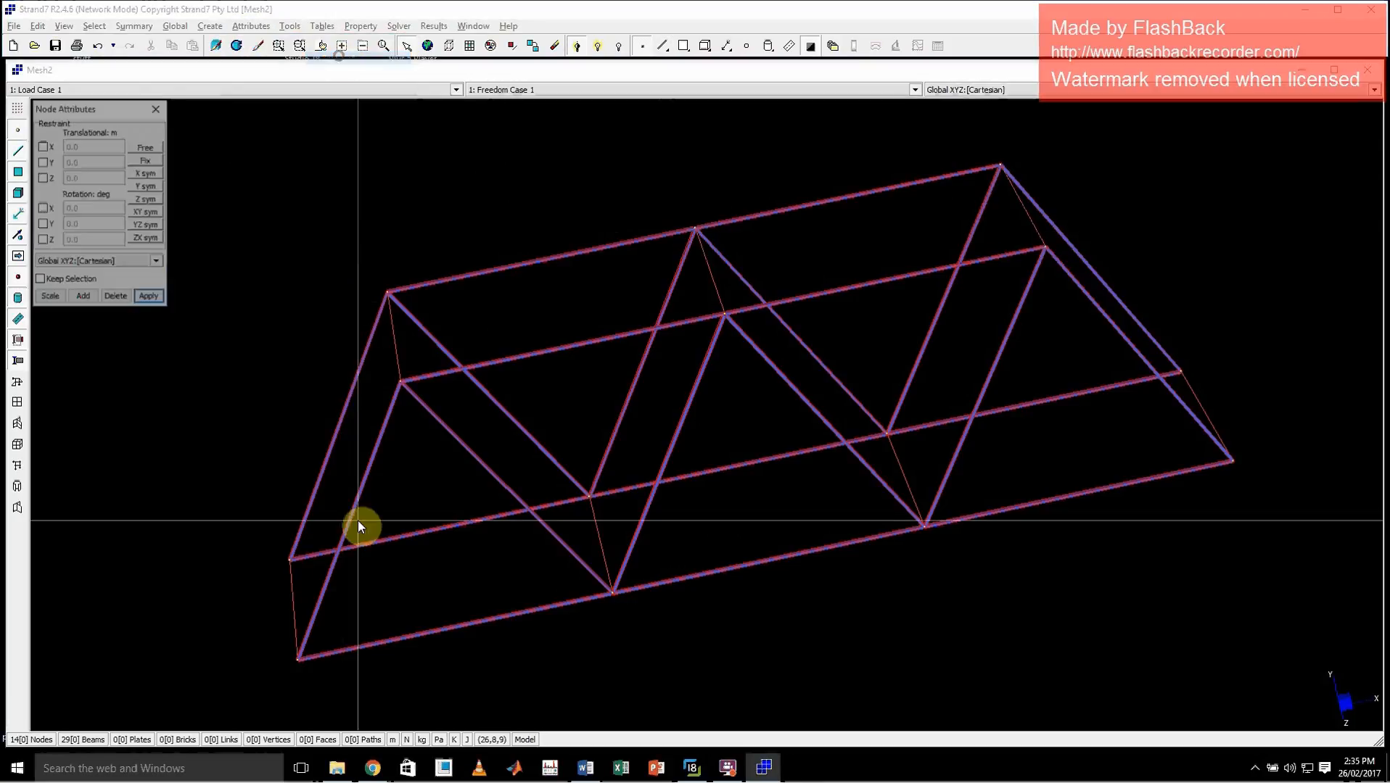
drag(233, 518, 350, 702)
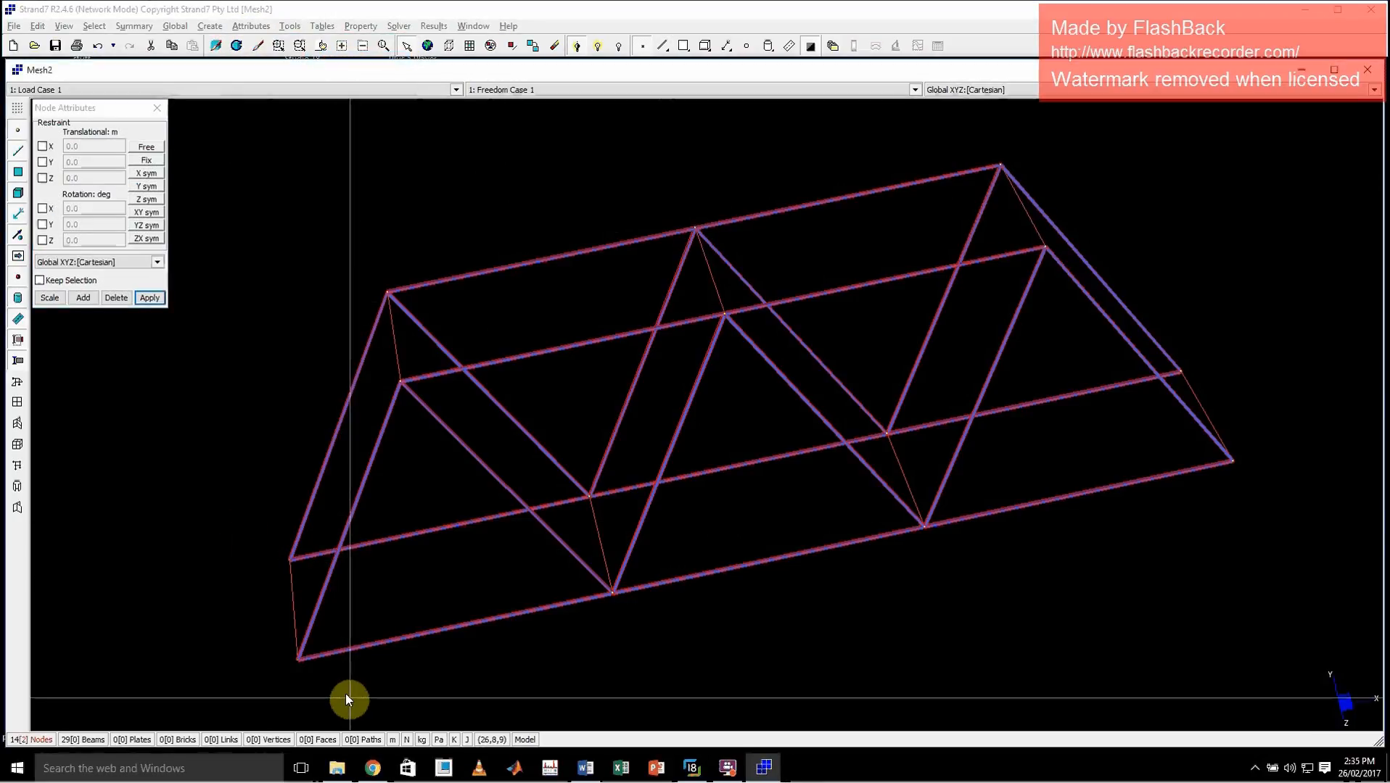
click(42, 146)
click(42, 161)
click(42, 178)
click(42, 209)
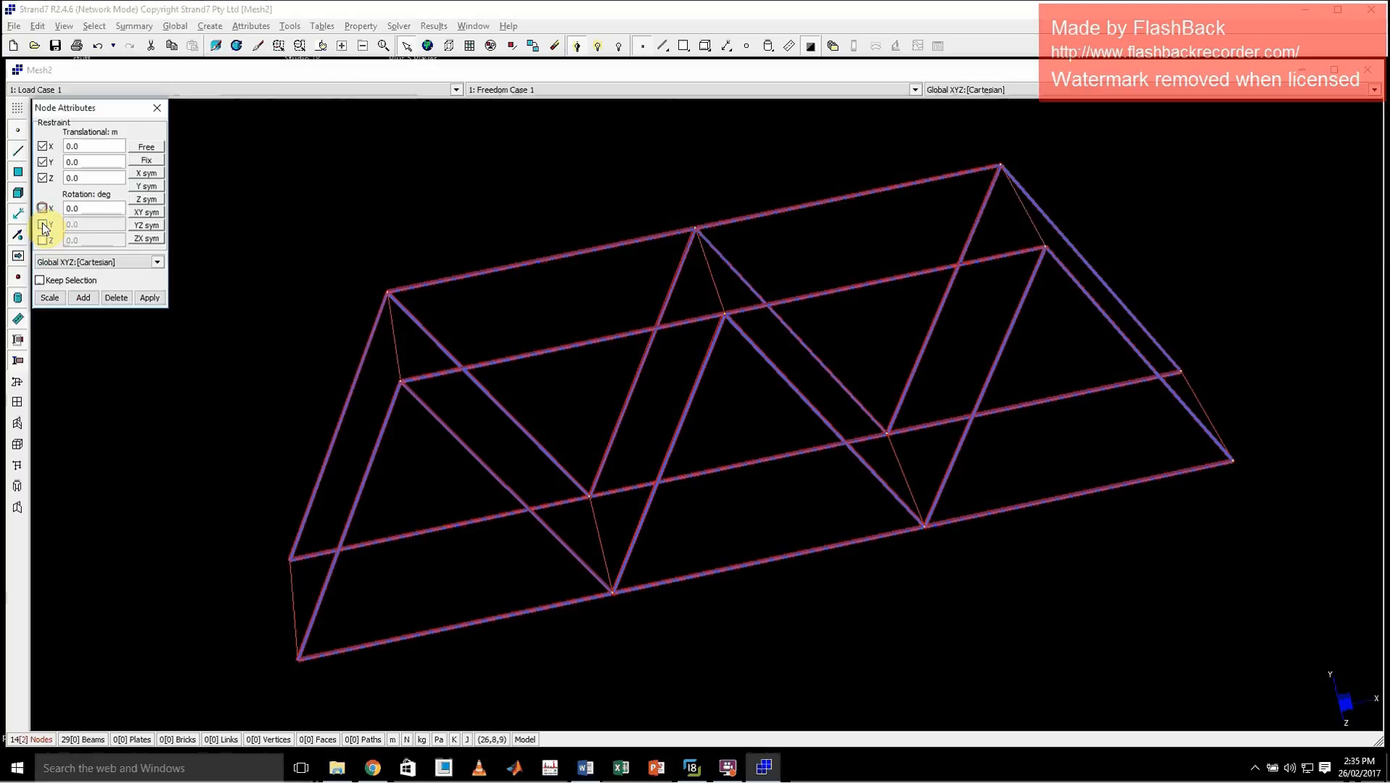
click(161, 300)
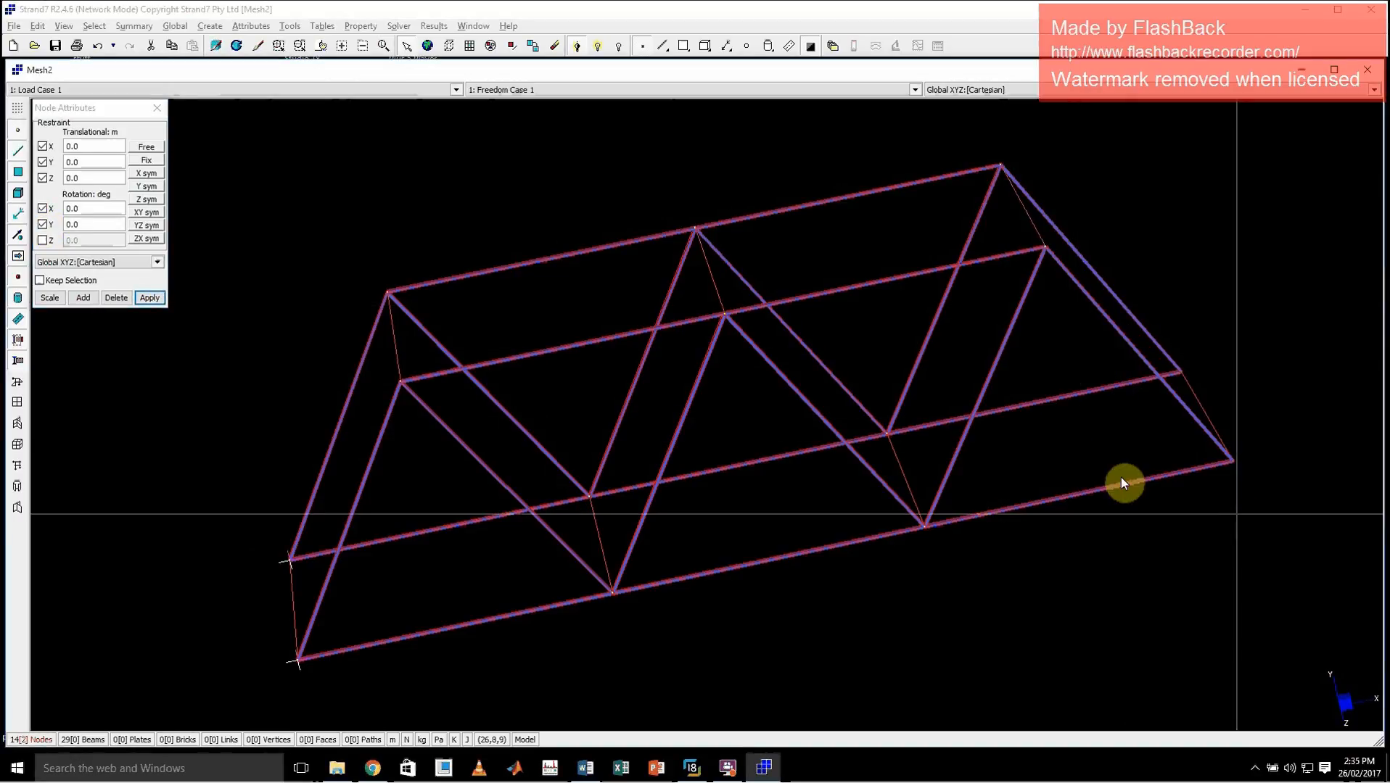
click(149, 297)
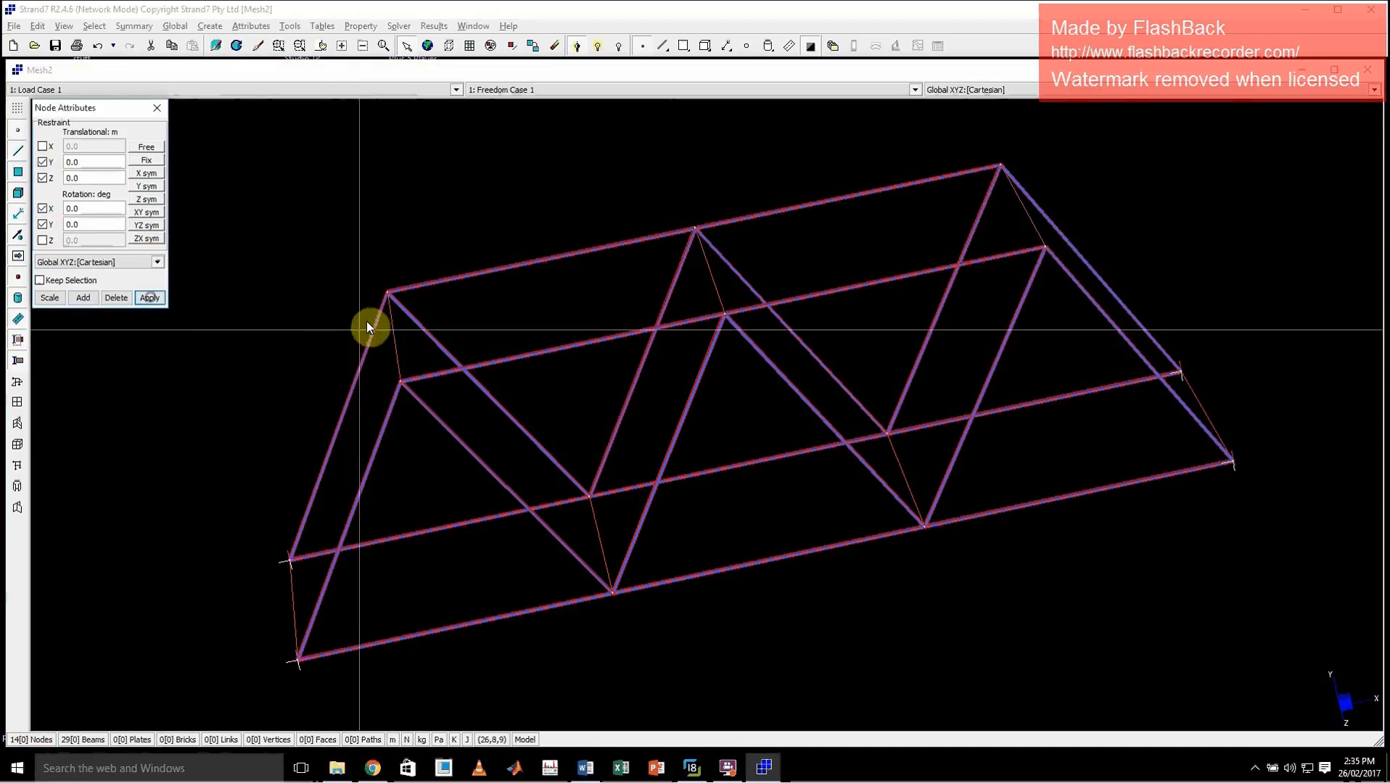
click(157, 107)
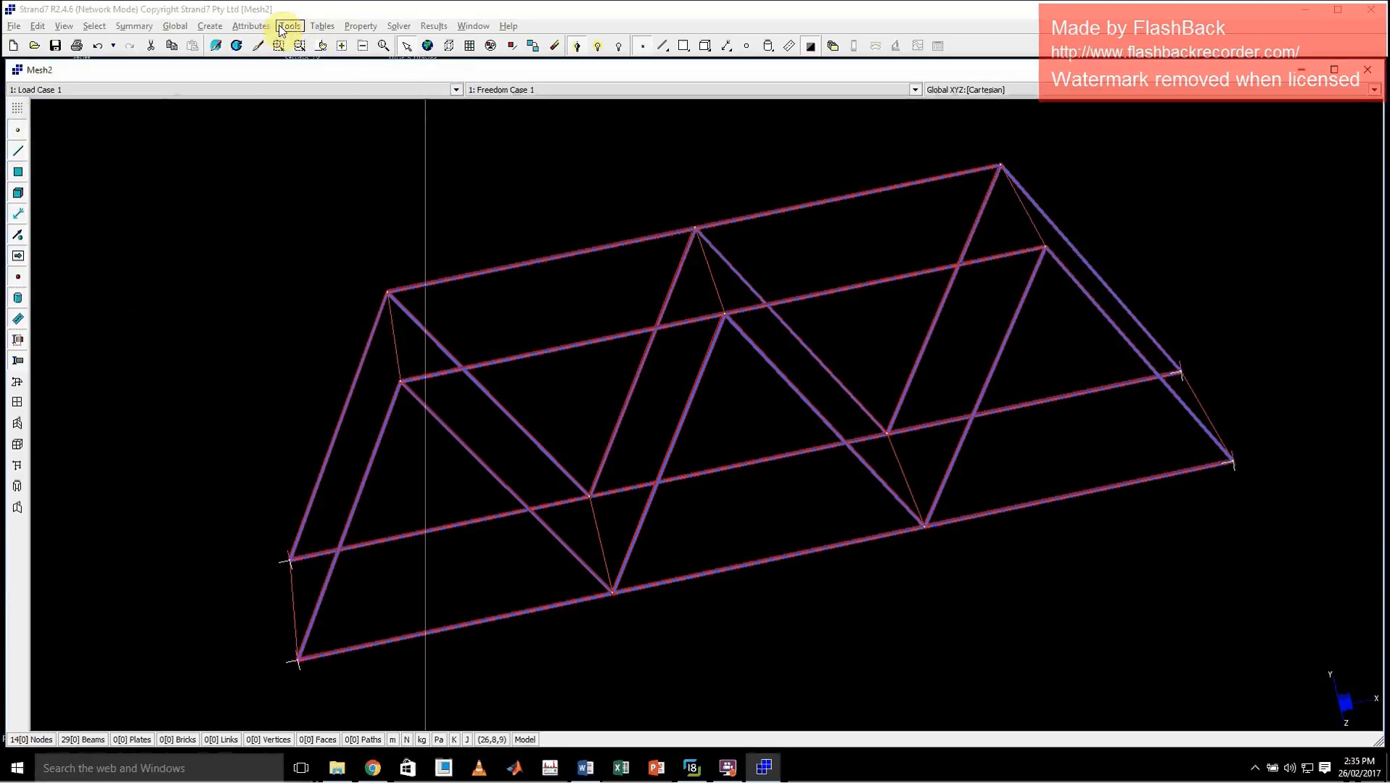
Apply a nodal force of -6000 N in Y to the two loaded bottom chord nodes nearer the bridge's left end
click(250, 26)
mouse_move(275, 42)
click(356, 74)
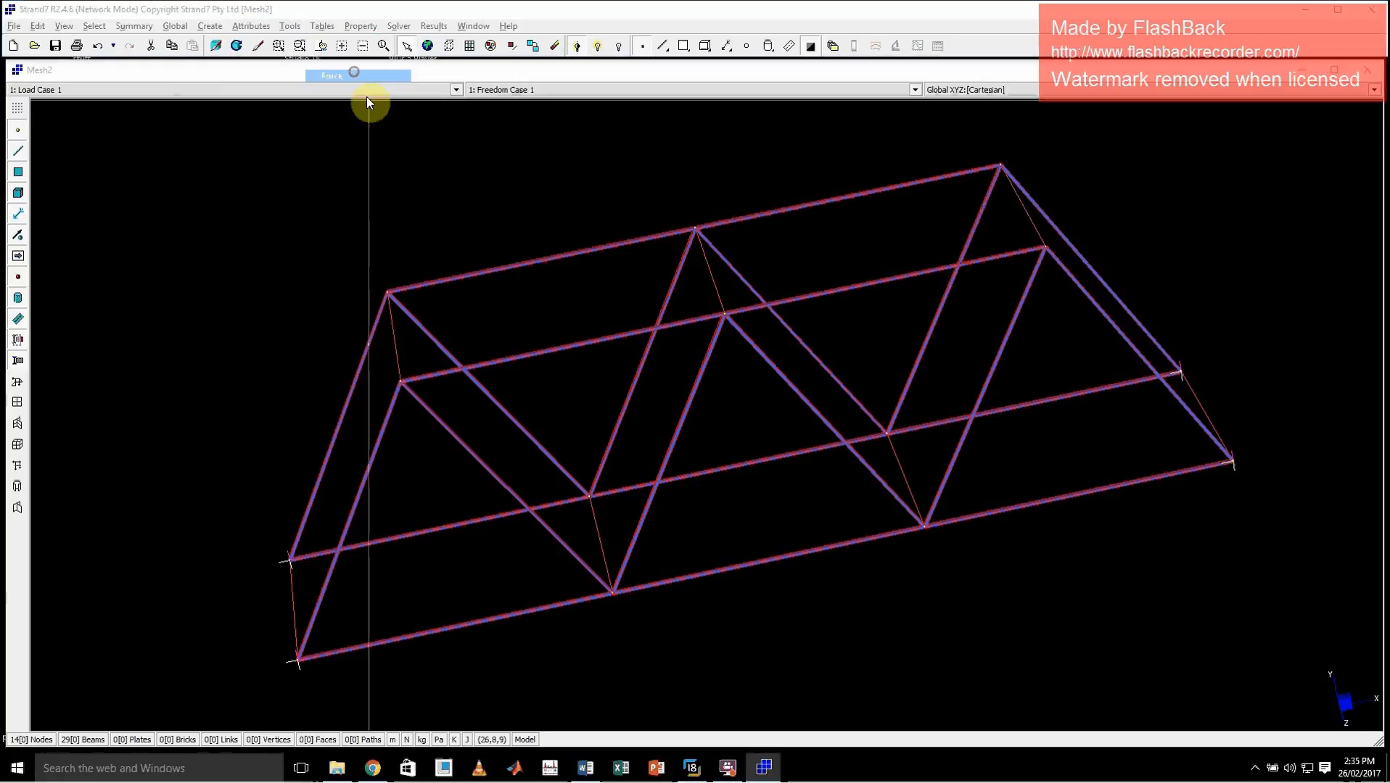
drag(679, 649, 680, 649)
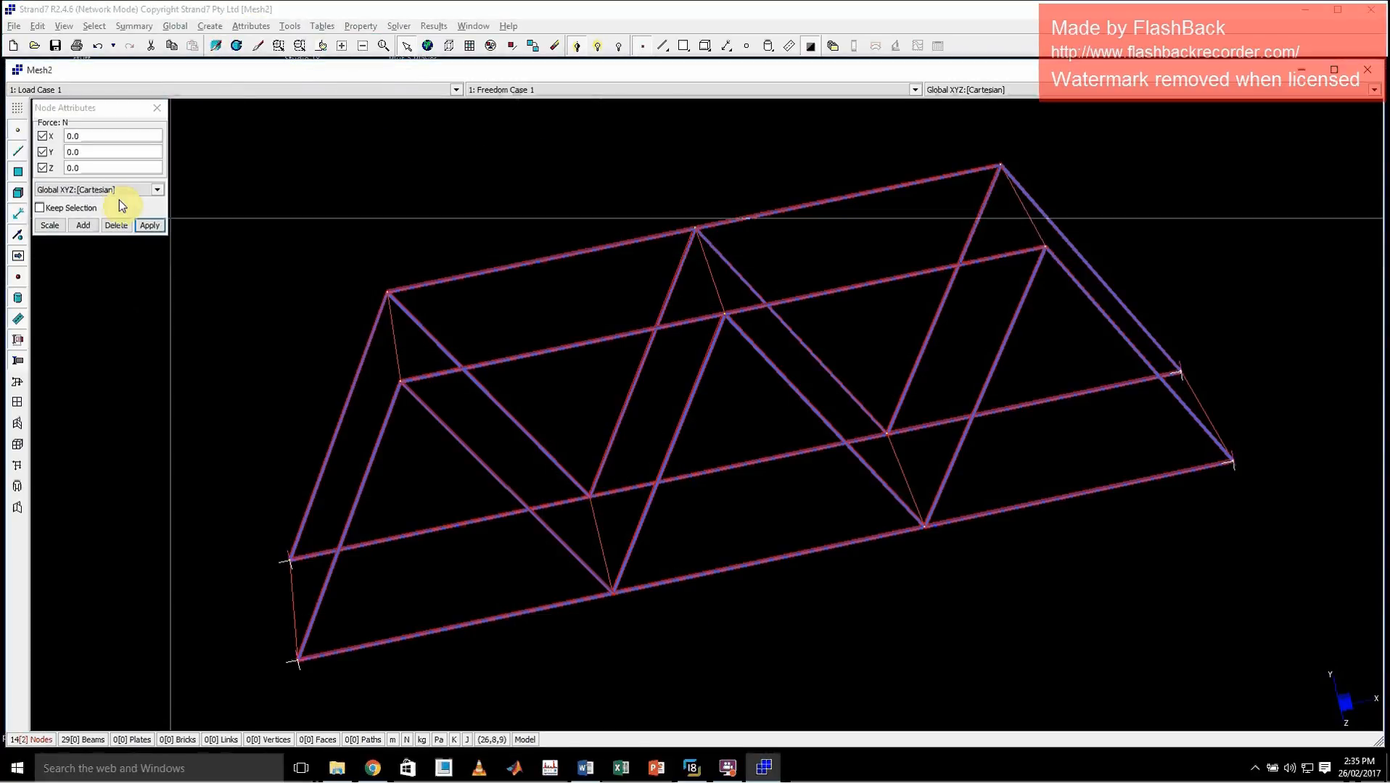
click(93, 151)
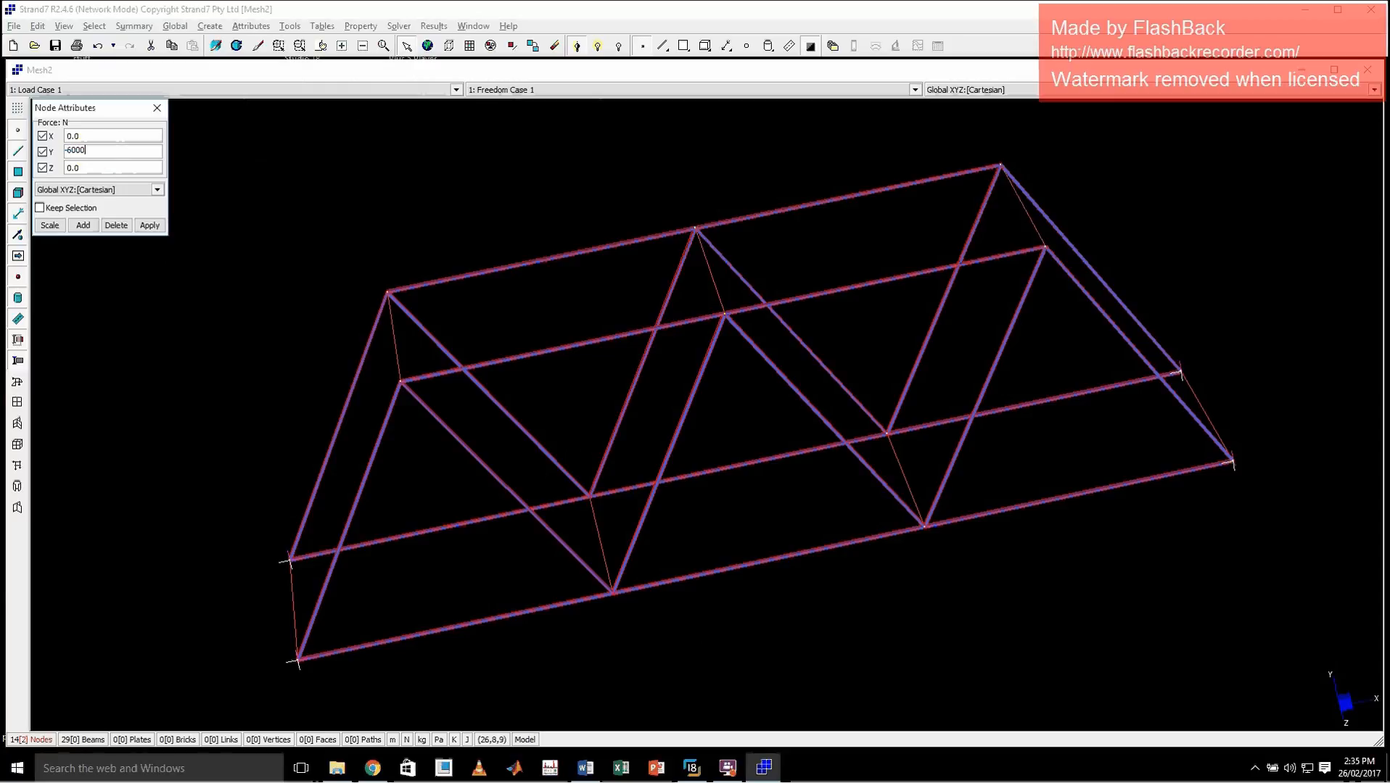
click(150, 225)
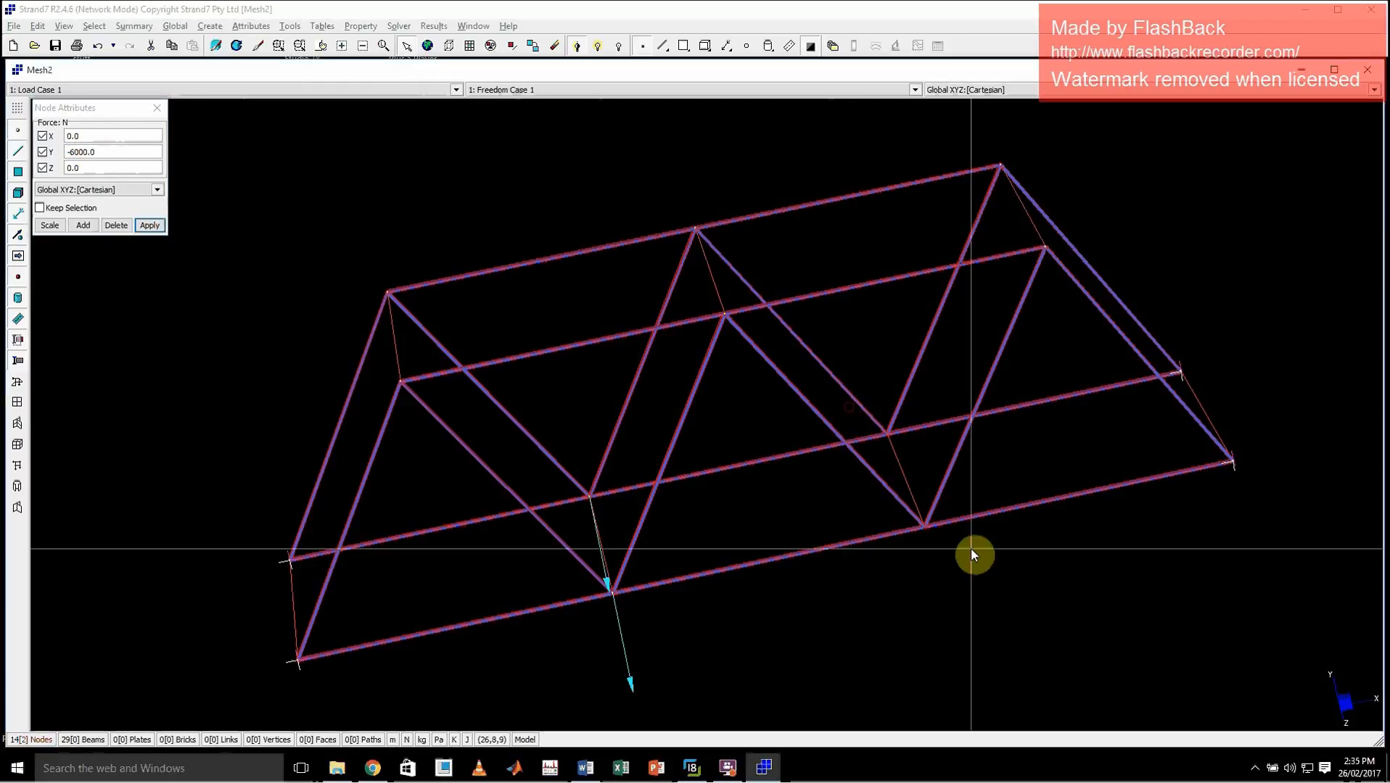
Apply a nodal force of -8000 N in Y to the two inner bottom chord nodes nearer the bridge's right end
drag(73, 148, 75, 153)
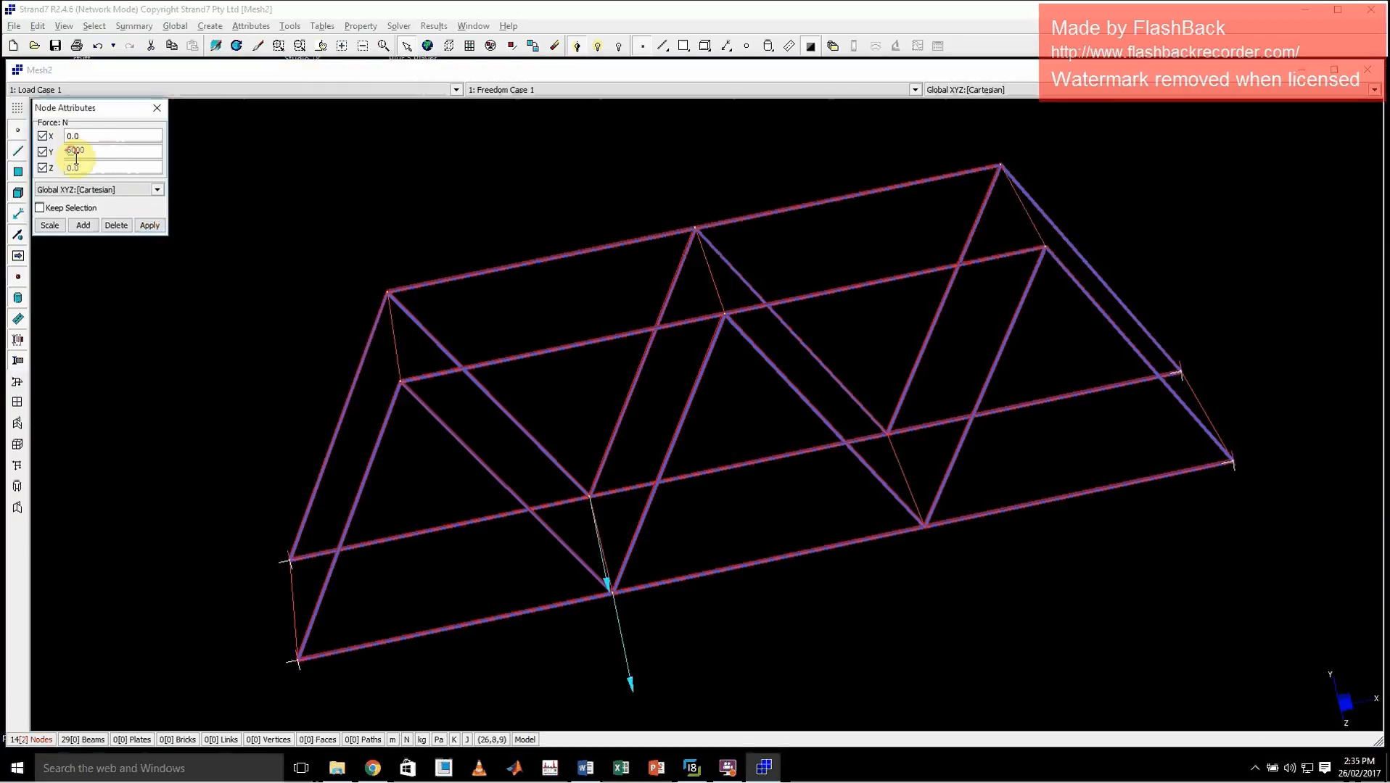
text(8)
click(149, 225)
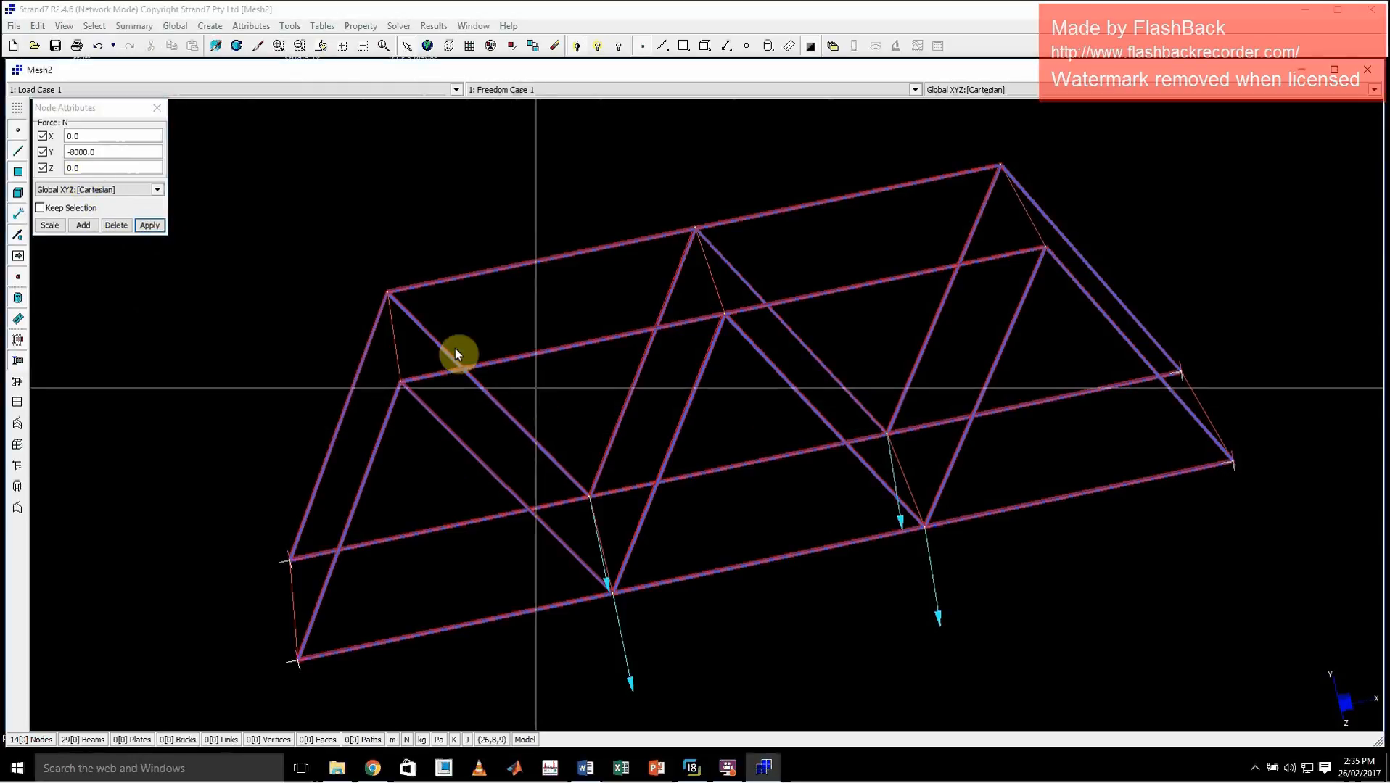
click(157, 108)
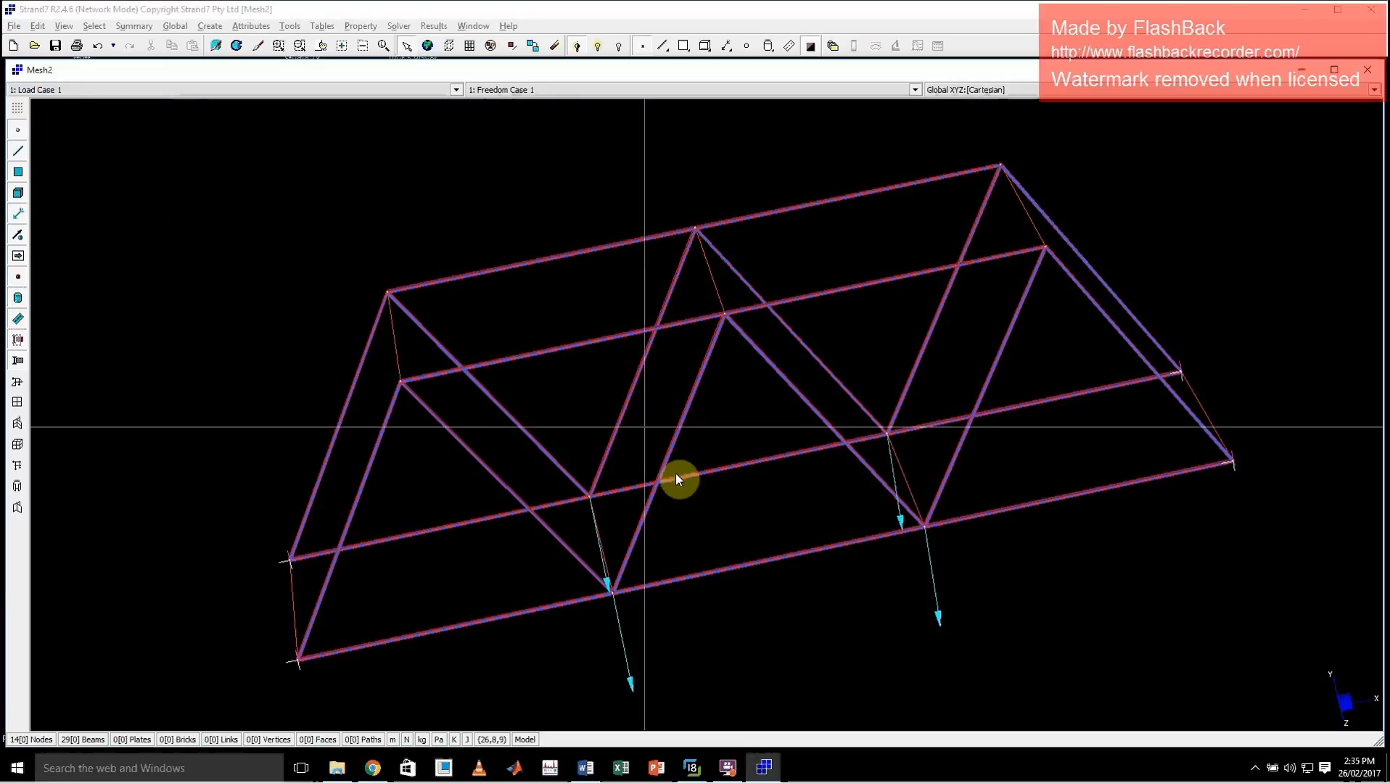
Run the linear static analysis on the restrained and loaded bridge, overwriting the existing result file
mouse_move(701, 507)
middle_down()
mouse_move(735, 430)
mouse_move(704, 494)
middle_up()
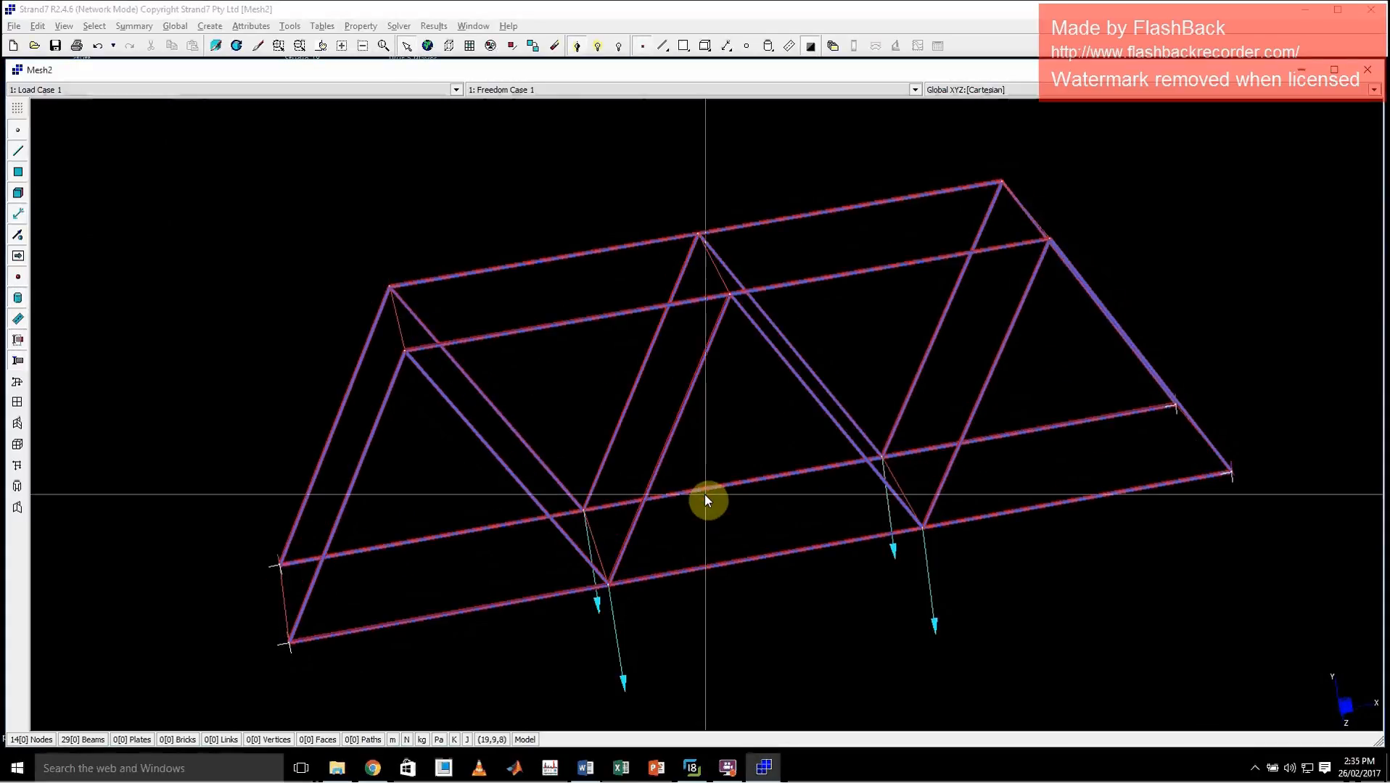
click(398, 26)
click(422, 42)
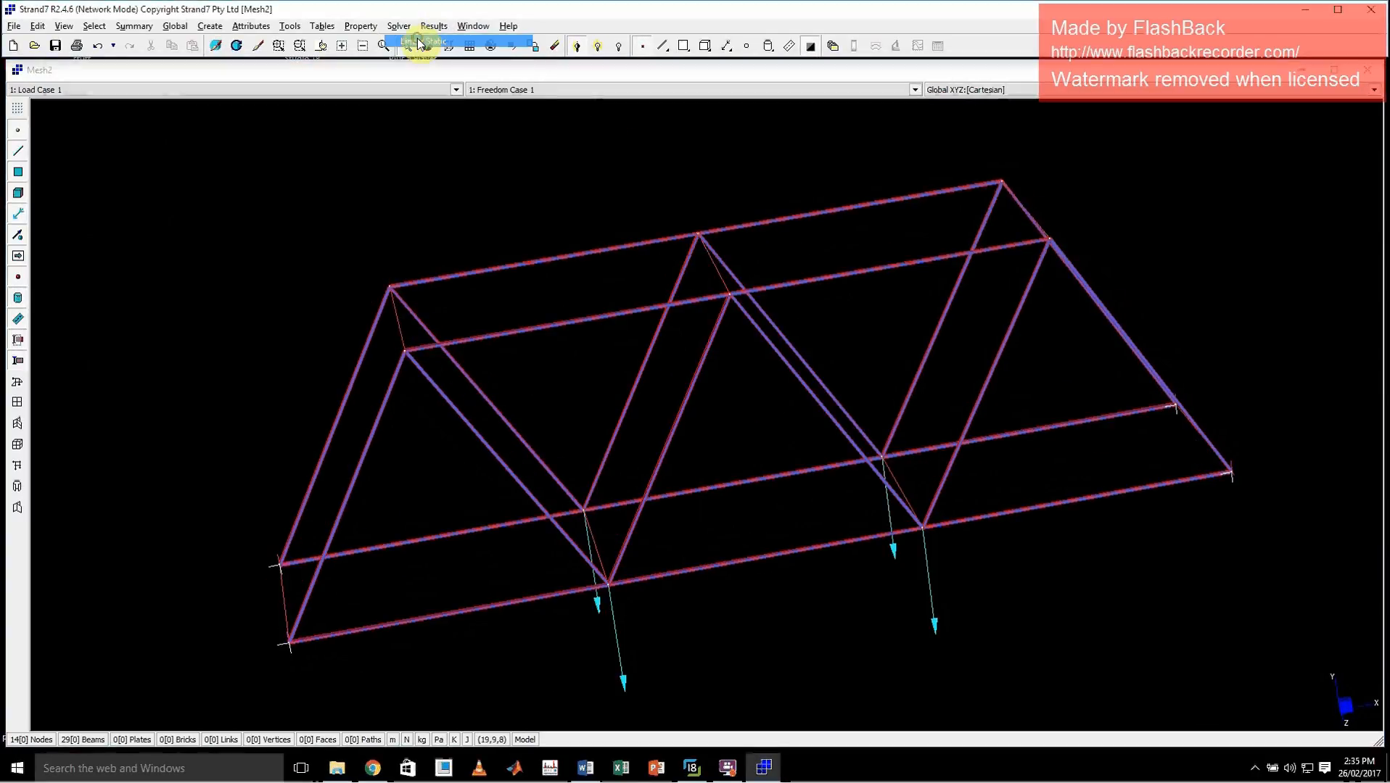
click(742, 573)
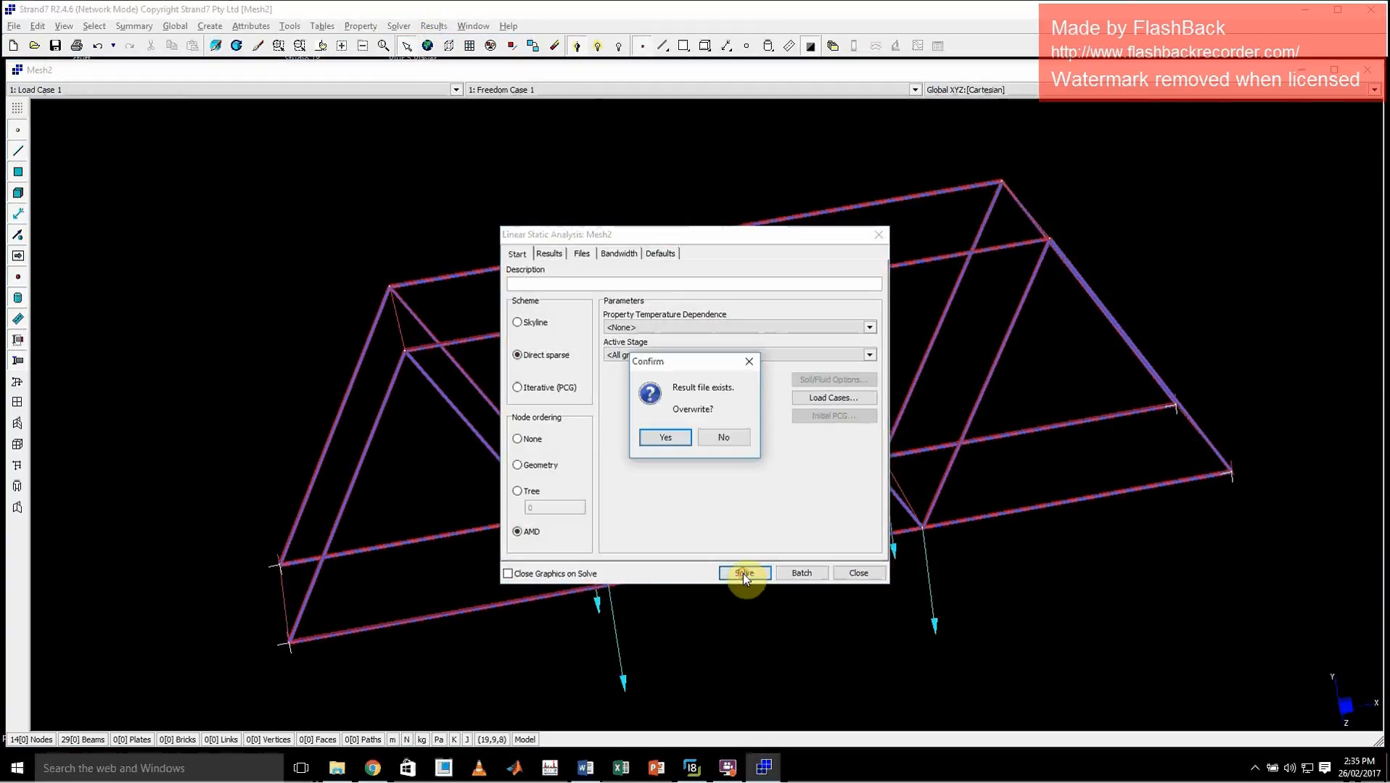
click(666, 438)
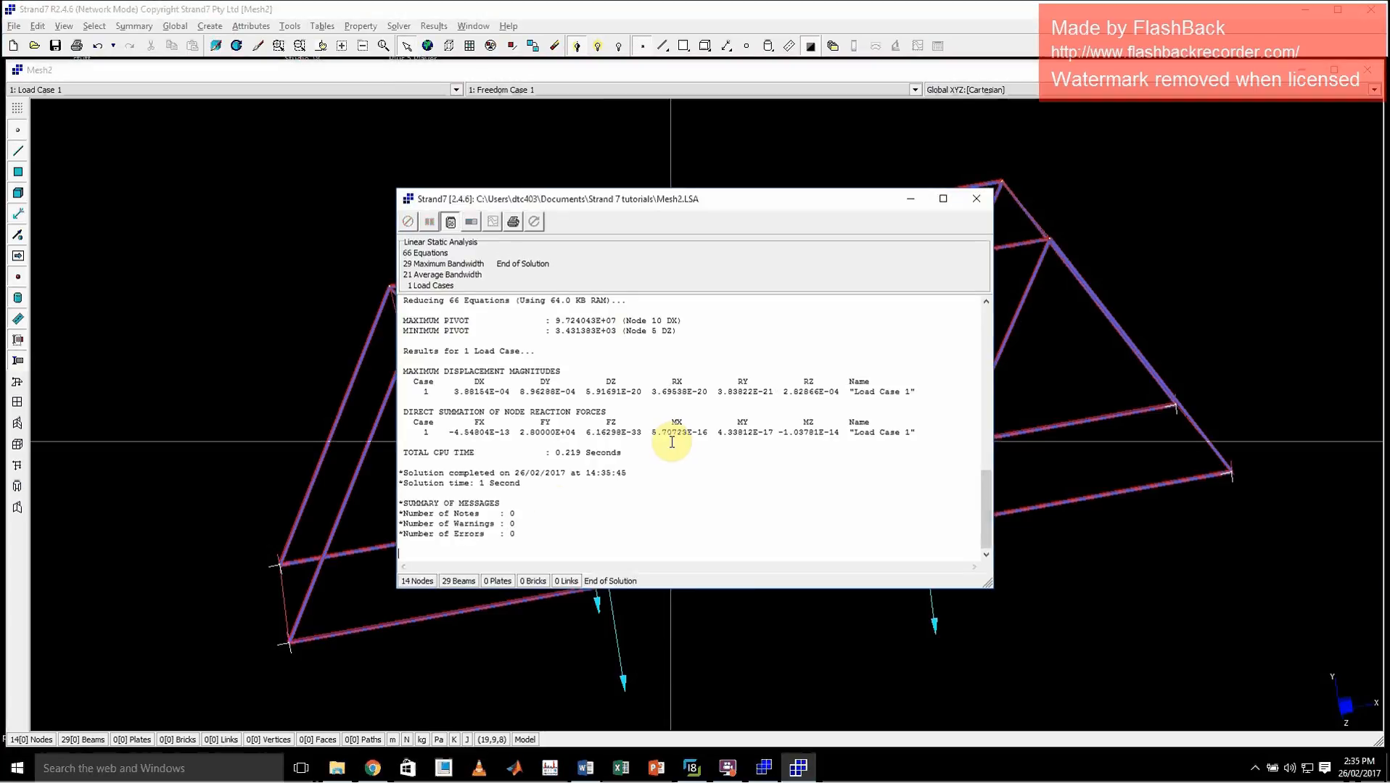
Check the new solution's time and its notes, warnings and errors, and close the solver log
drag(489, 484, 390, 481)
click(555, 522)
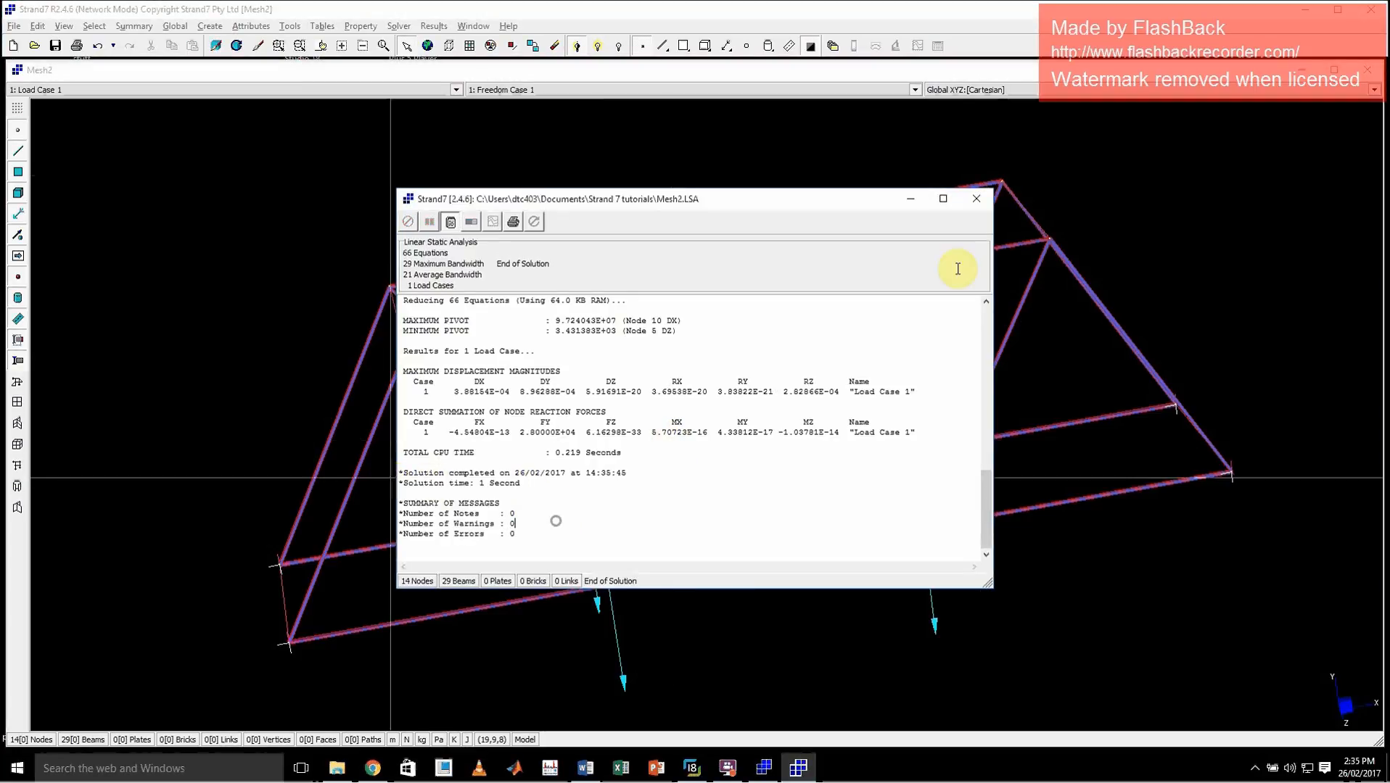
click(977, 198)
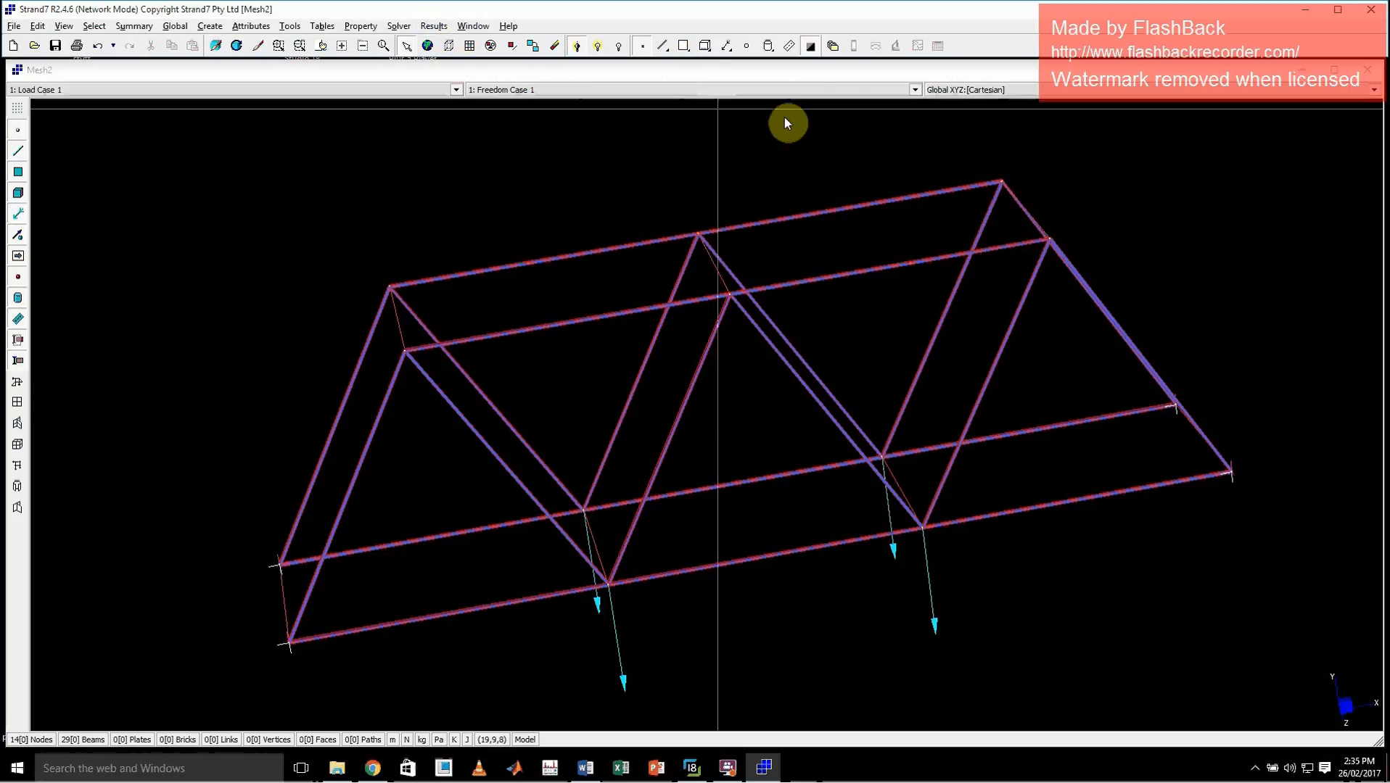
Open the linear static results and view the bridge's deformed shape at a 5% displacement scale from several angles
click(832, 46)
click(907, 372)
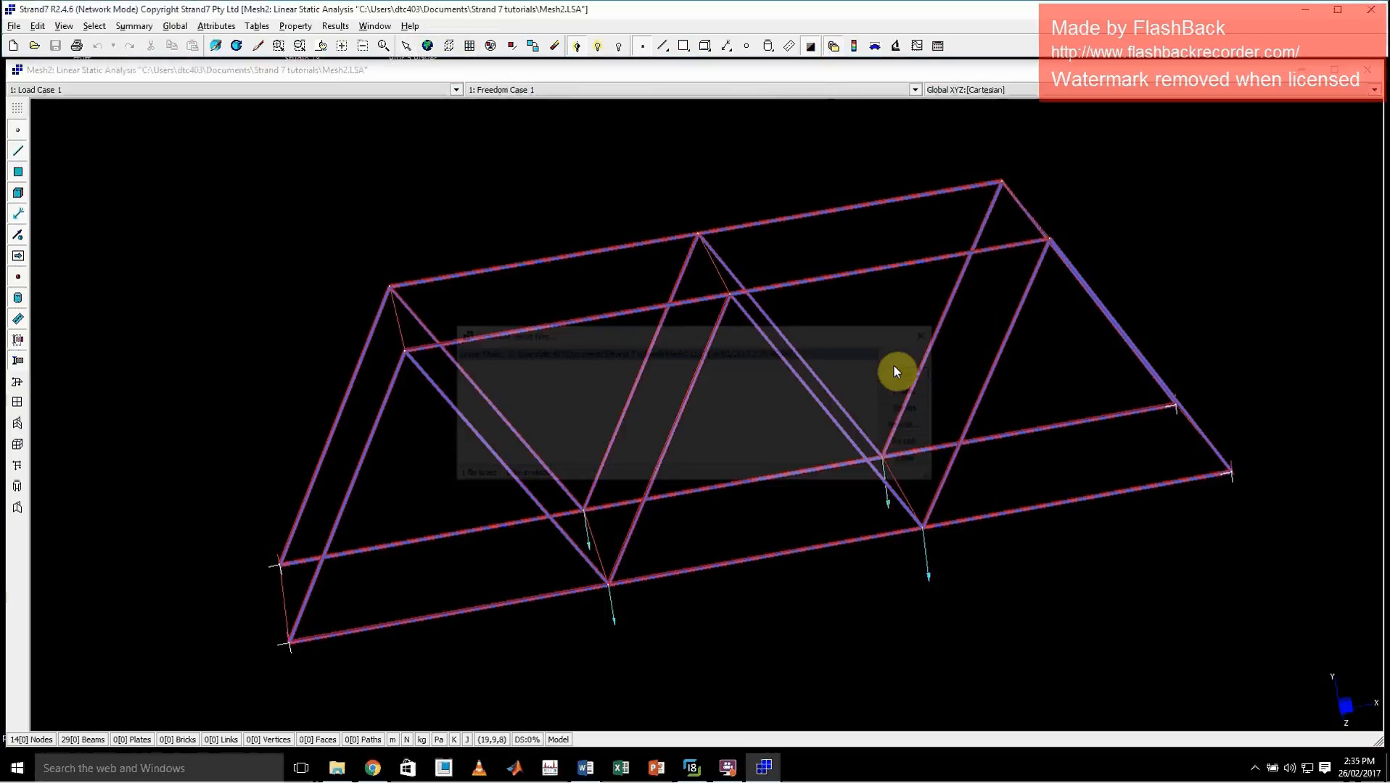
click(874, 46)
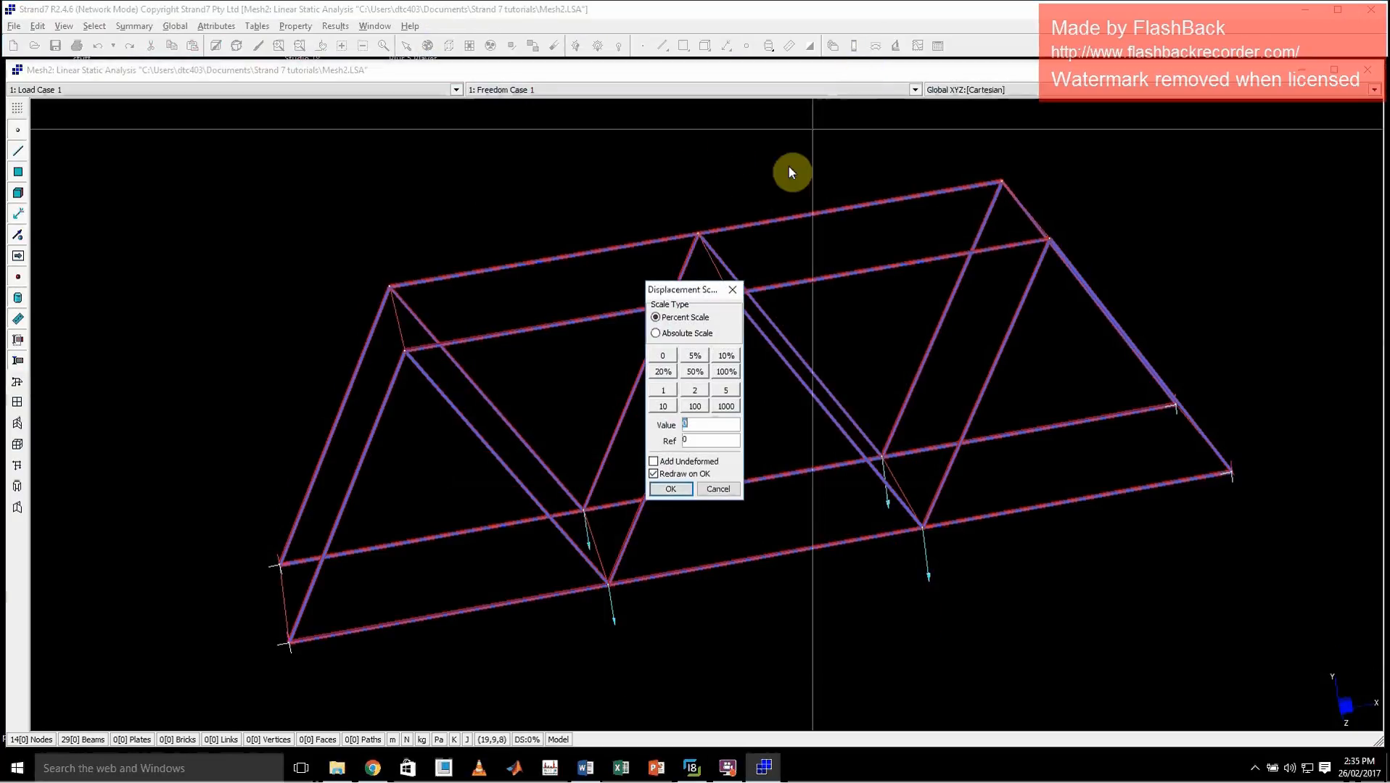
click(670, 489)
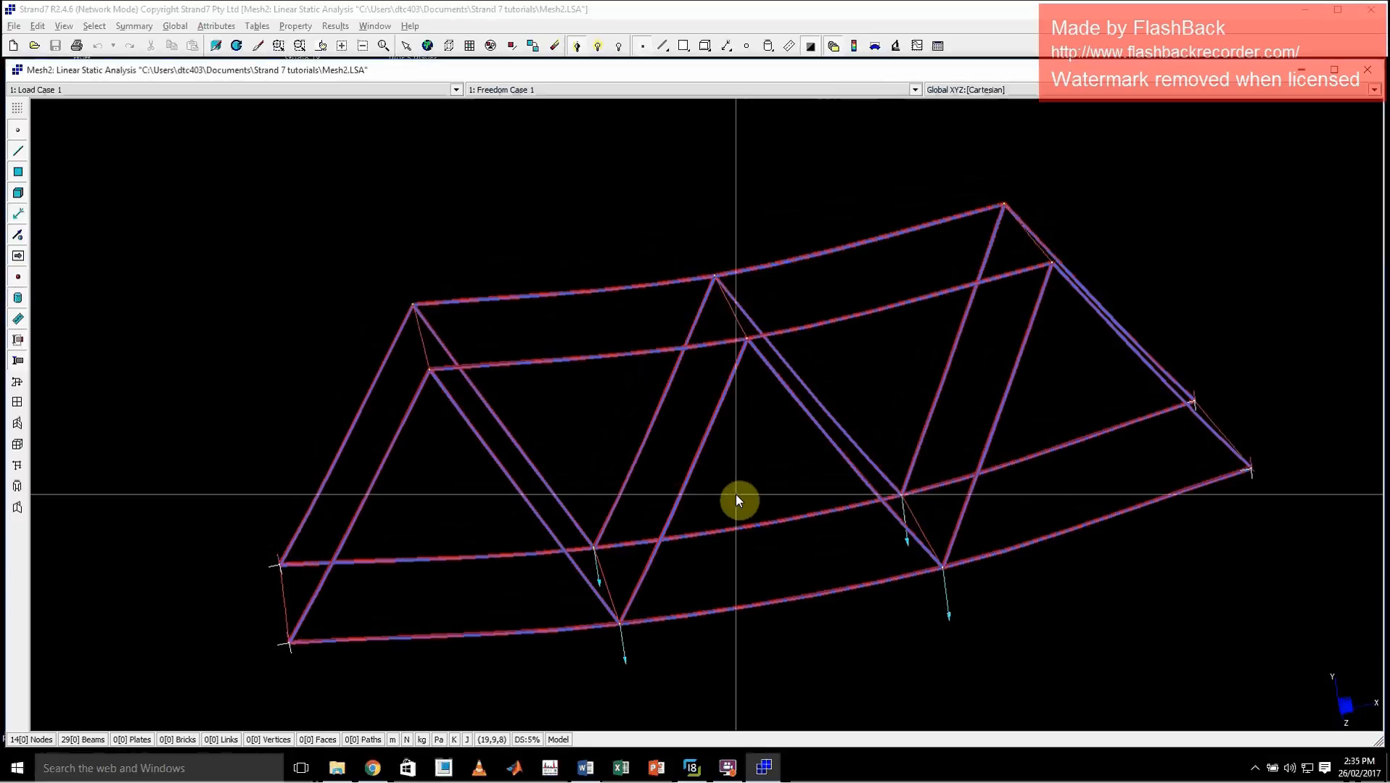
middle_drag(825, 662, 825, 601)
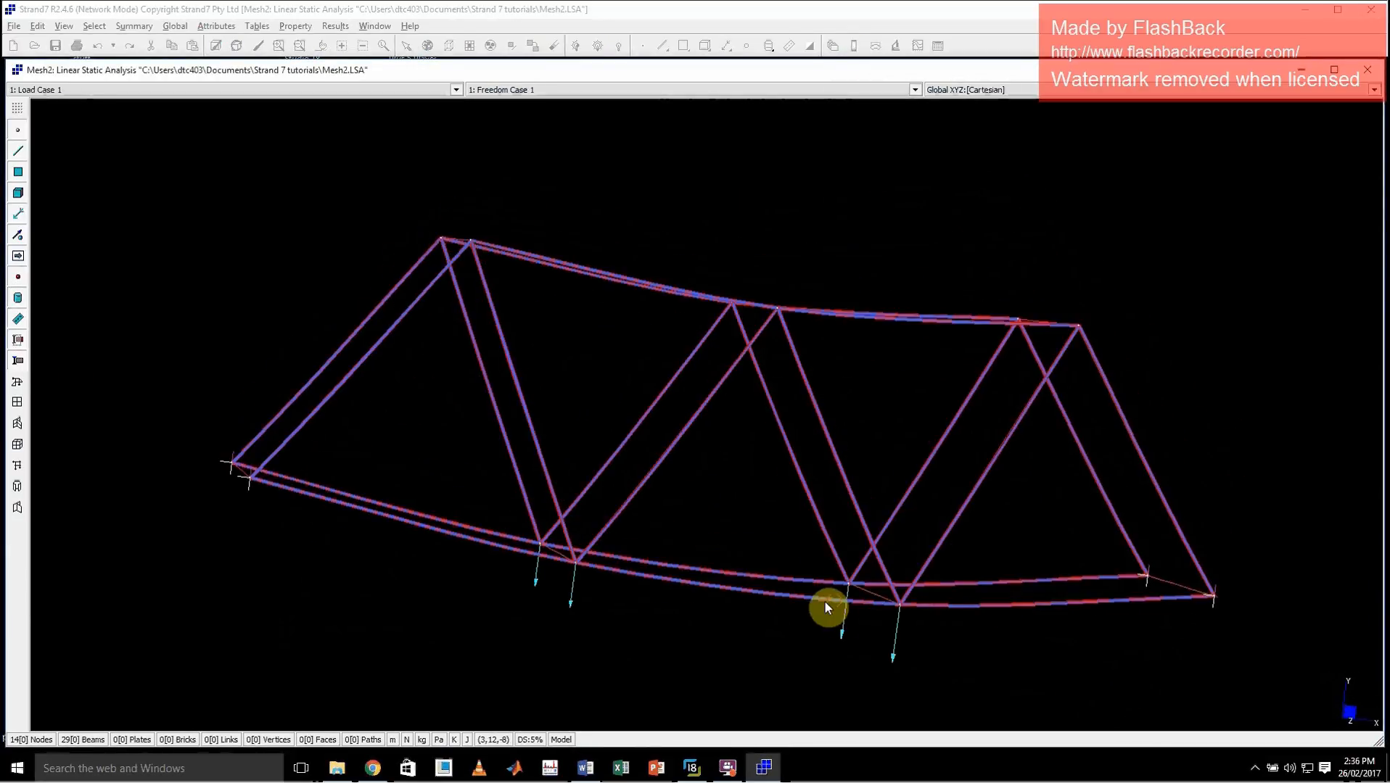
Close the results and compare the undeformed bridge model with the truss bridge reference photo
click(835, 45)
middle_drag(1179, 406, 1153, 422)
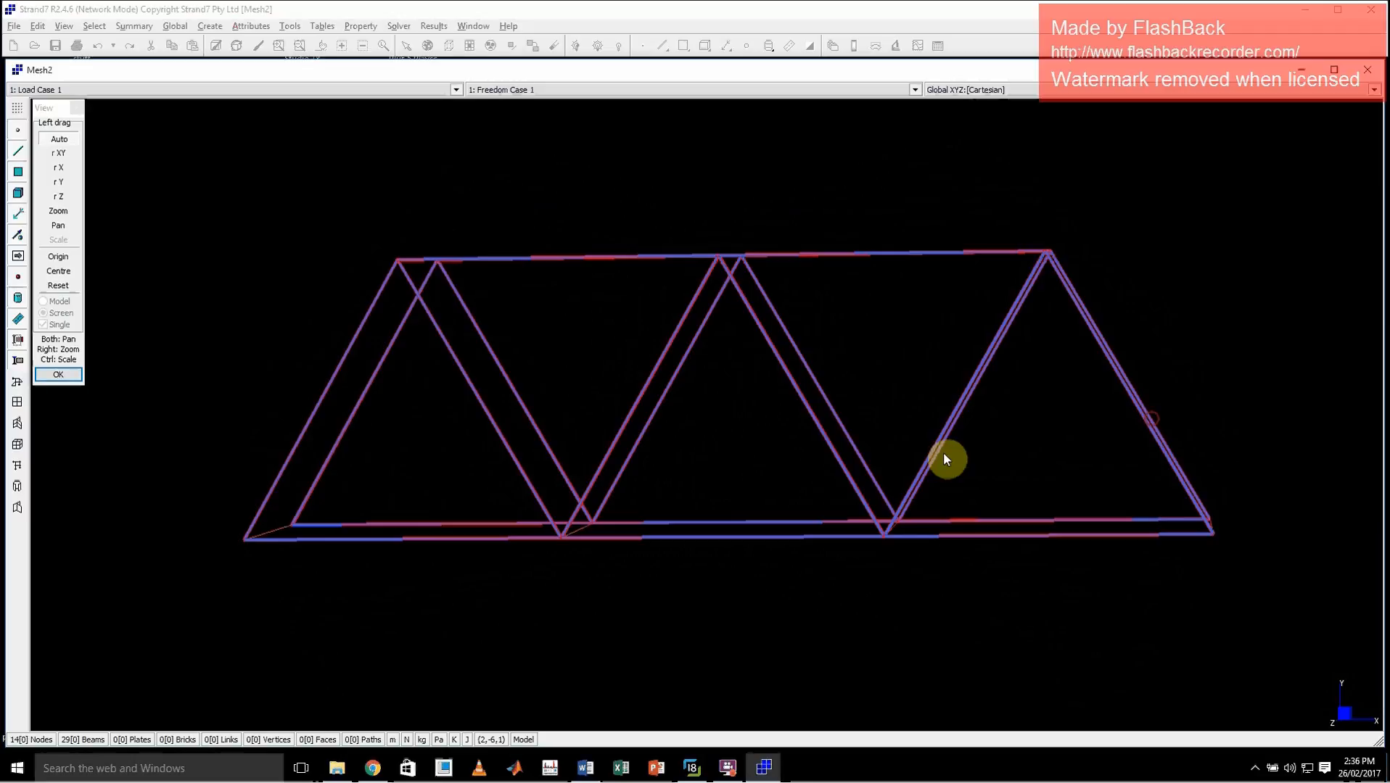
middle_drag(715, 429, 728, 473)
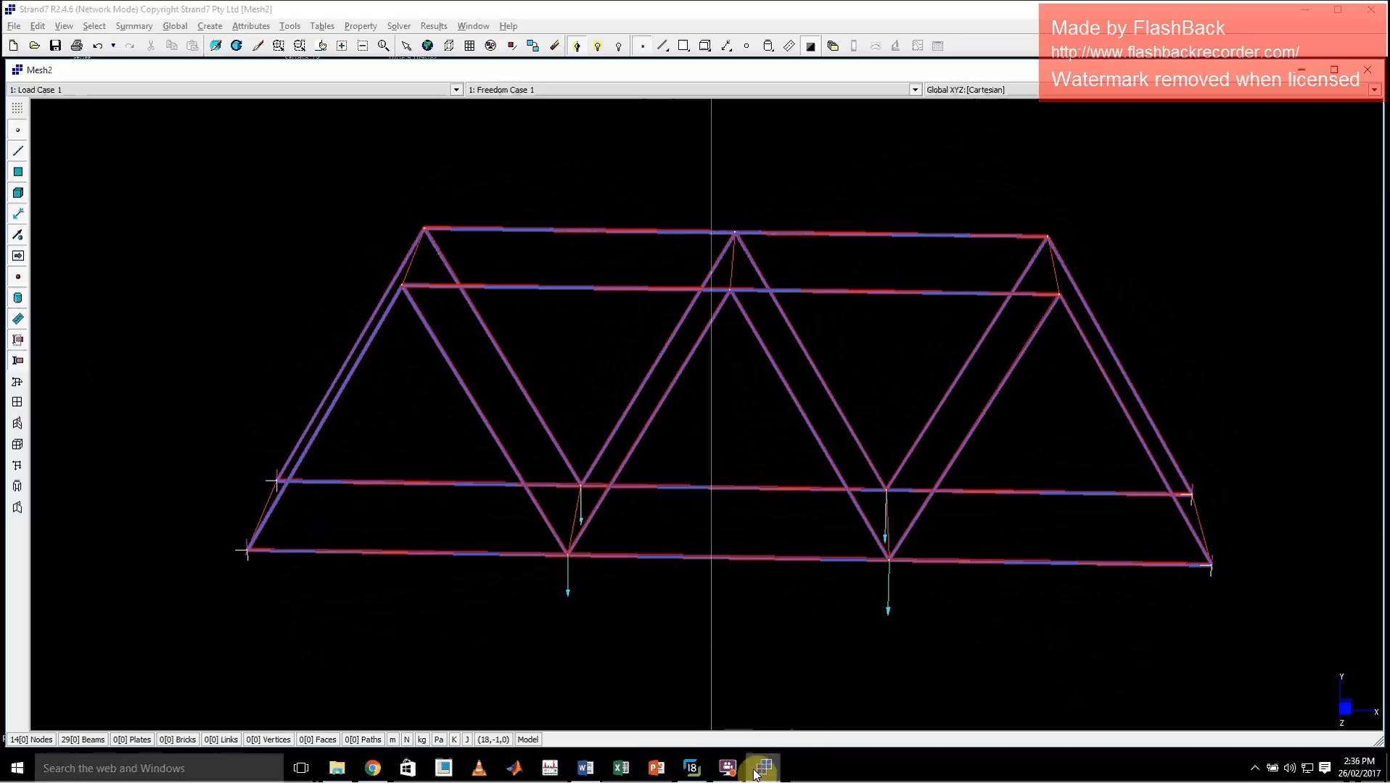
click(692, 767)
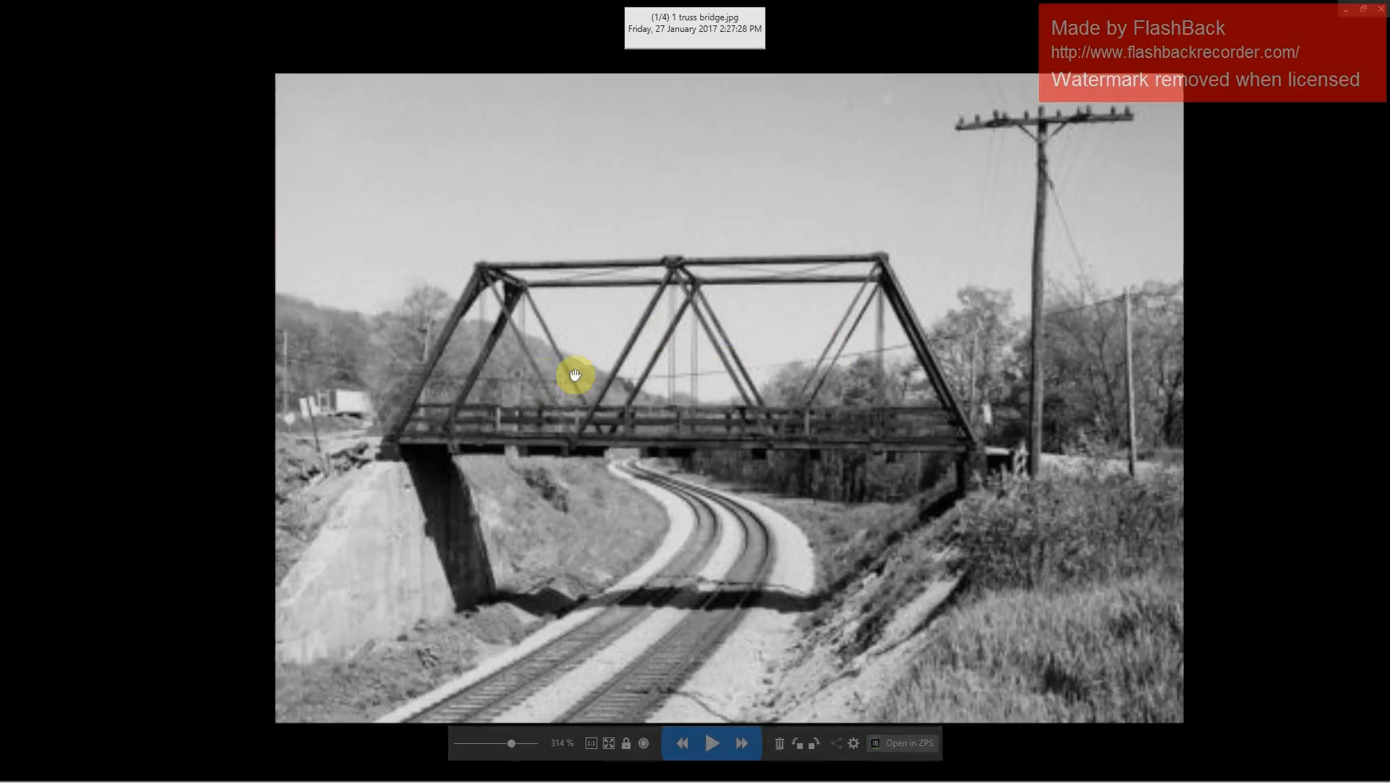
click(1346, 22)
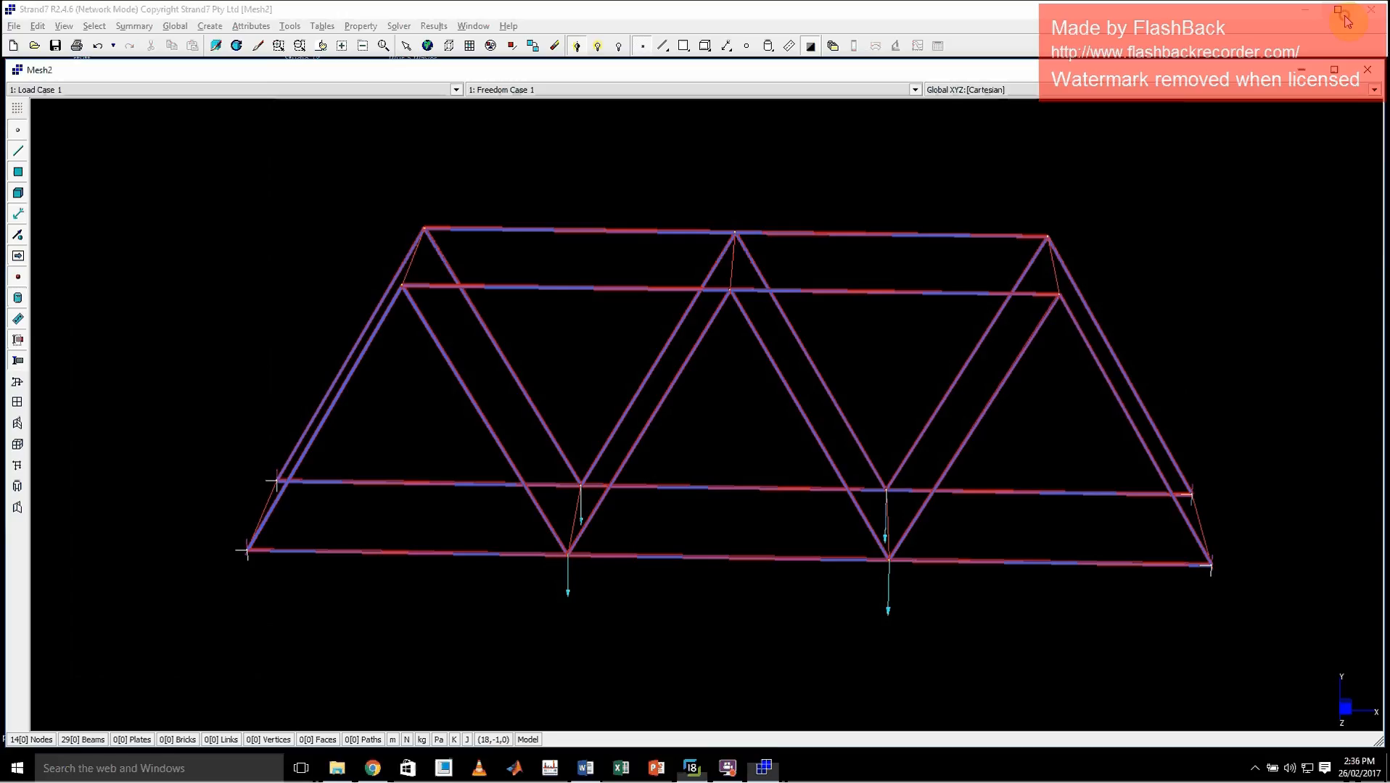
Create two crossing Beam2 diagonals with property 3 between the four top nodes of the first top bay
middle_click(676, 196)
drag(674, 186, 685, 230)
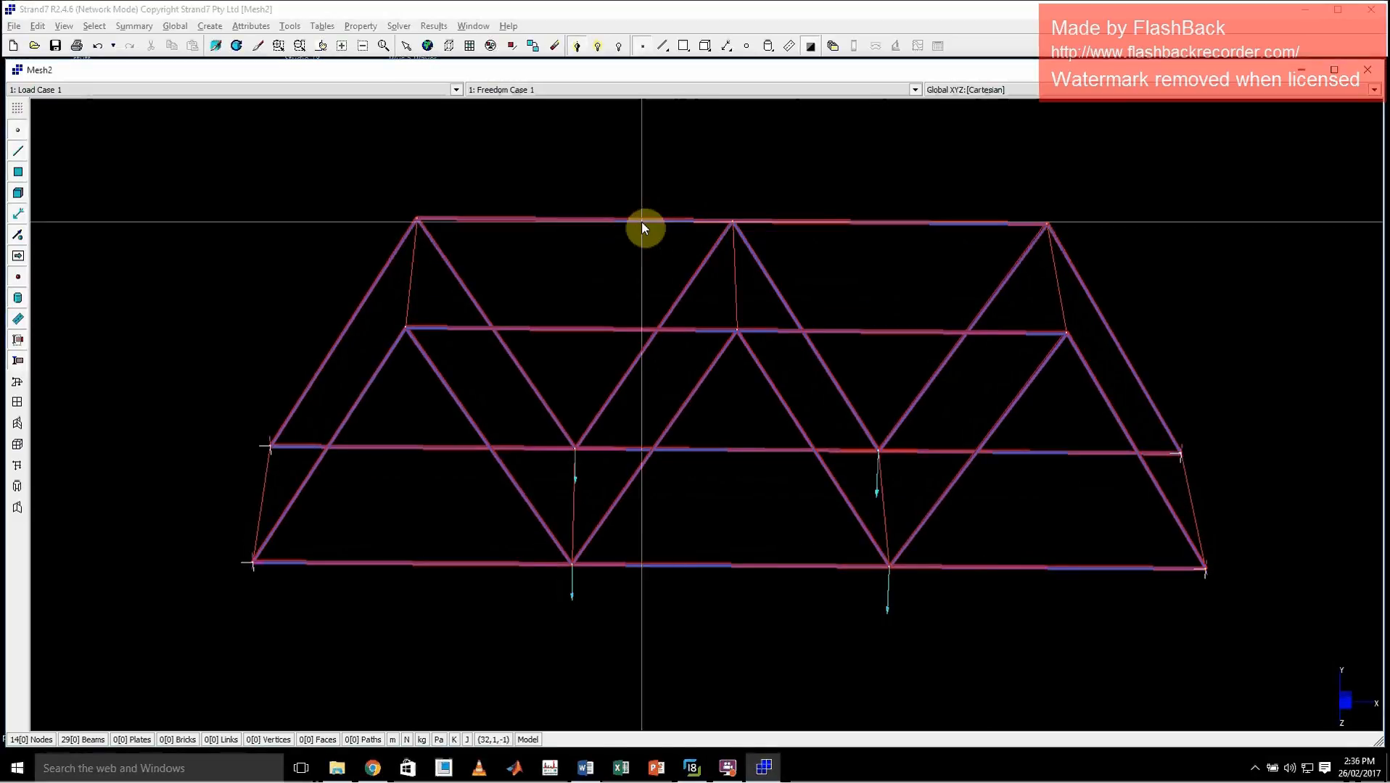
key(ctrl+e)
click(95, 143)
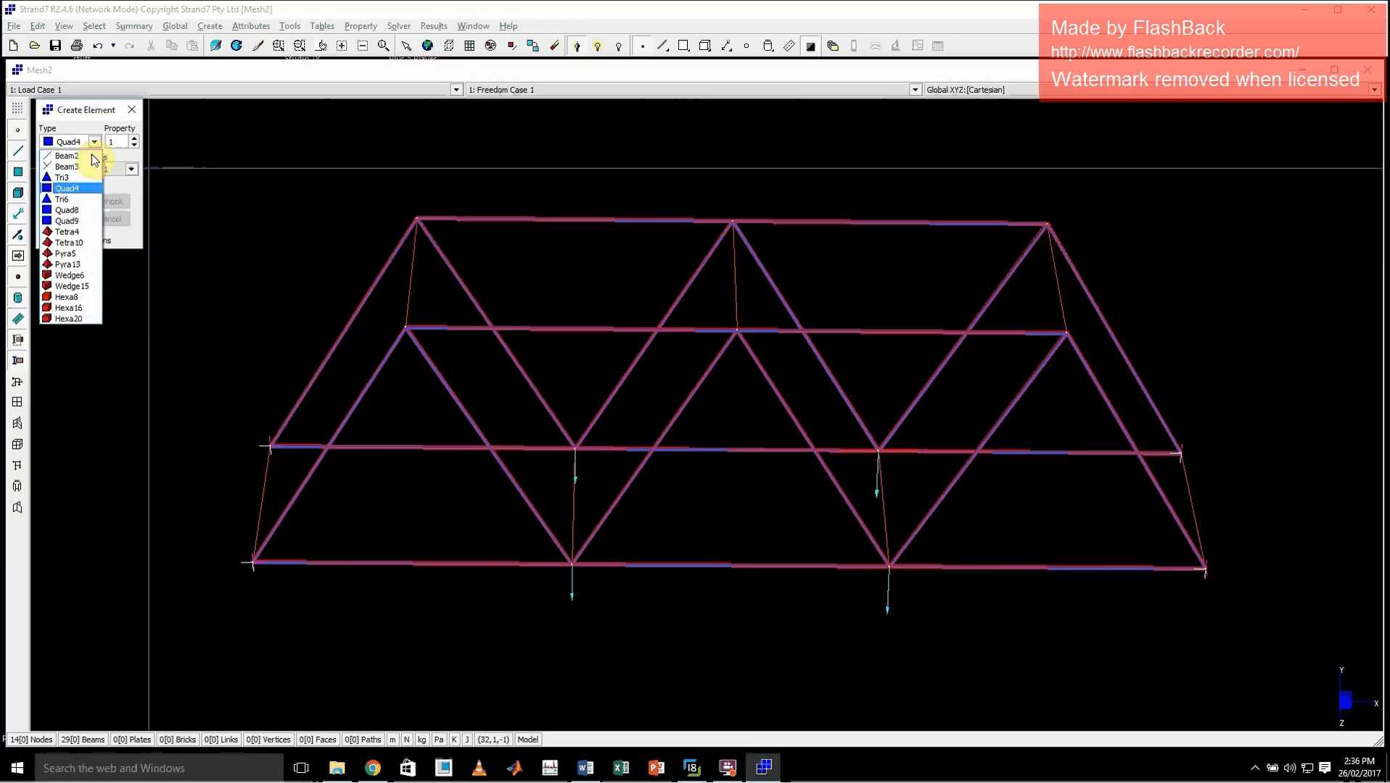
click(67, 156)
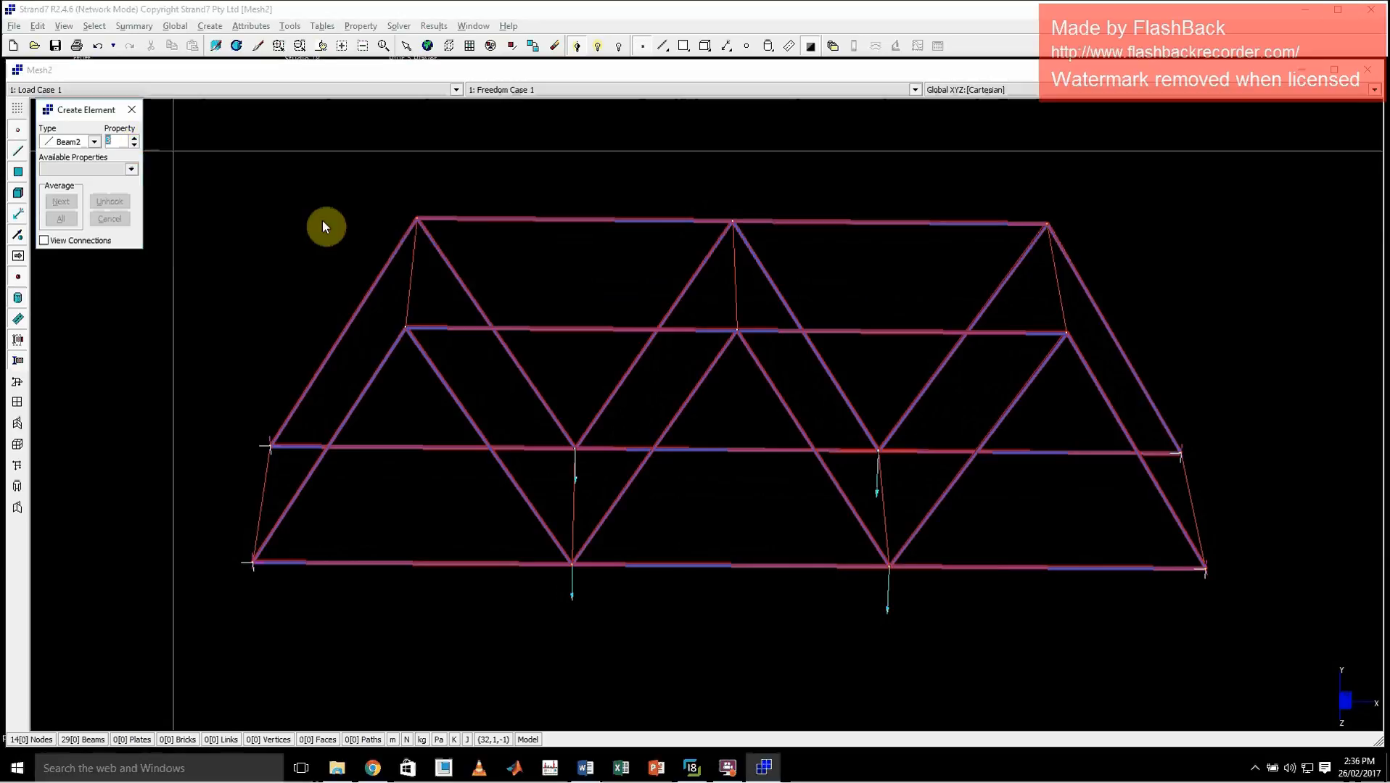
click(417, 218)
click(737, 332)
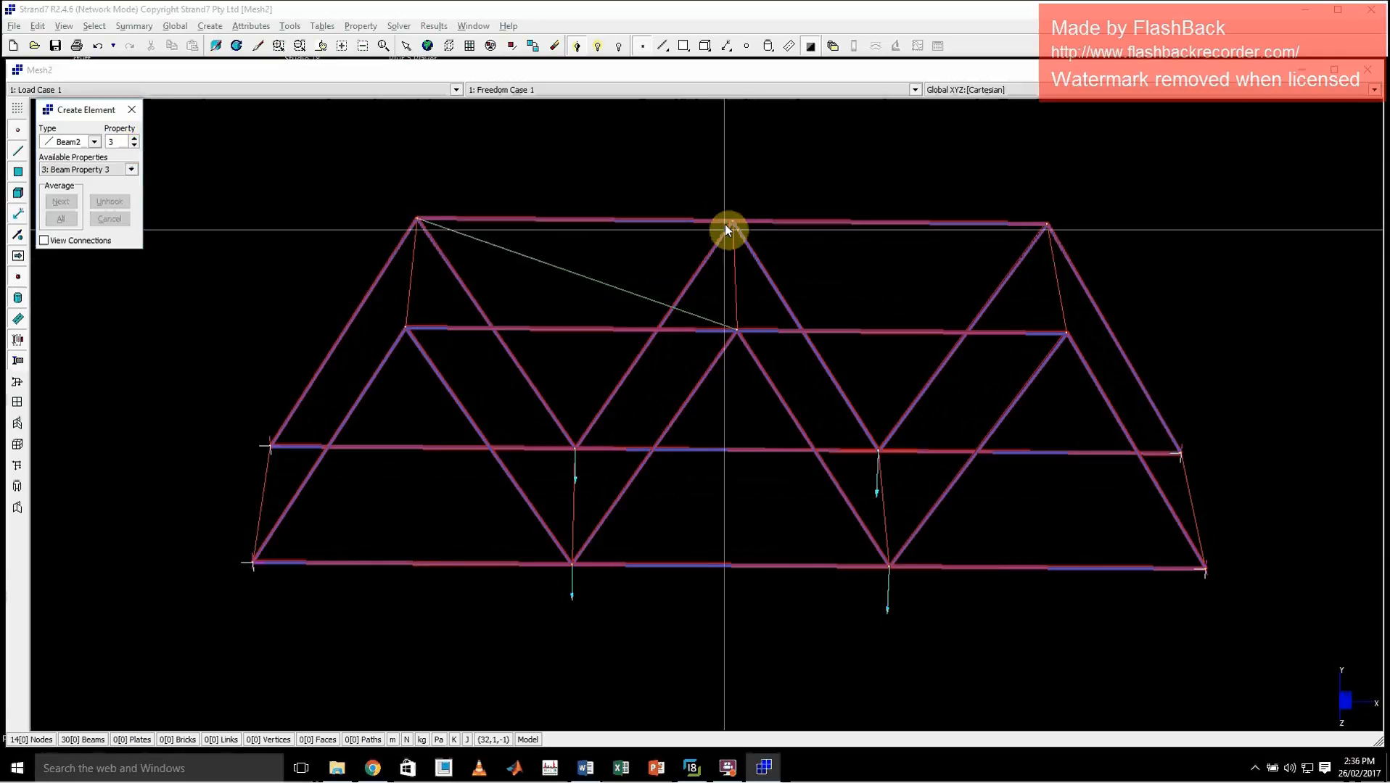
click(406, 328)
click(731, 223)
Cross-brace the second top bay with two Beam2 diagonals using Beam Property 3, and finish creating elements
click(731, 224)
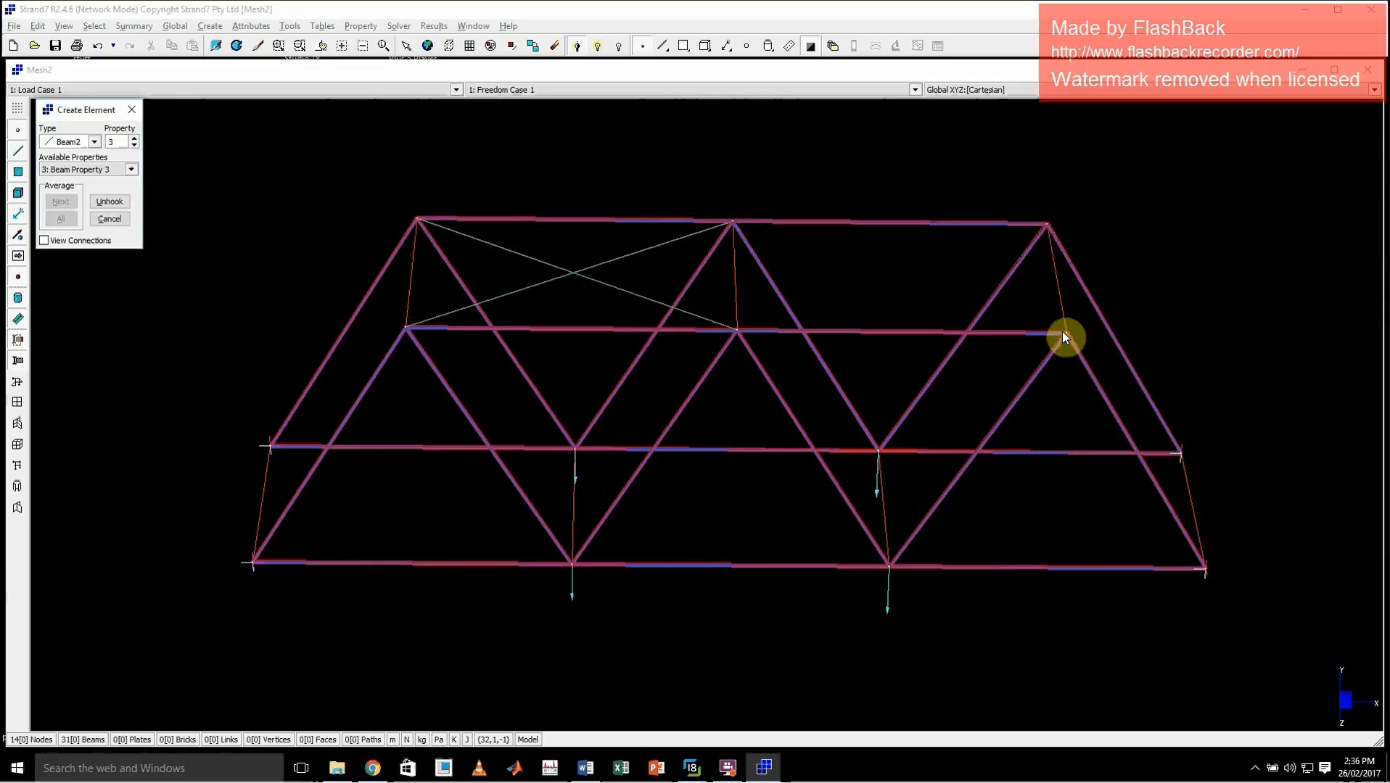
click(1065, 333)
click(1047, 225)
click(737, 331)
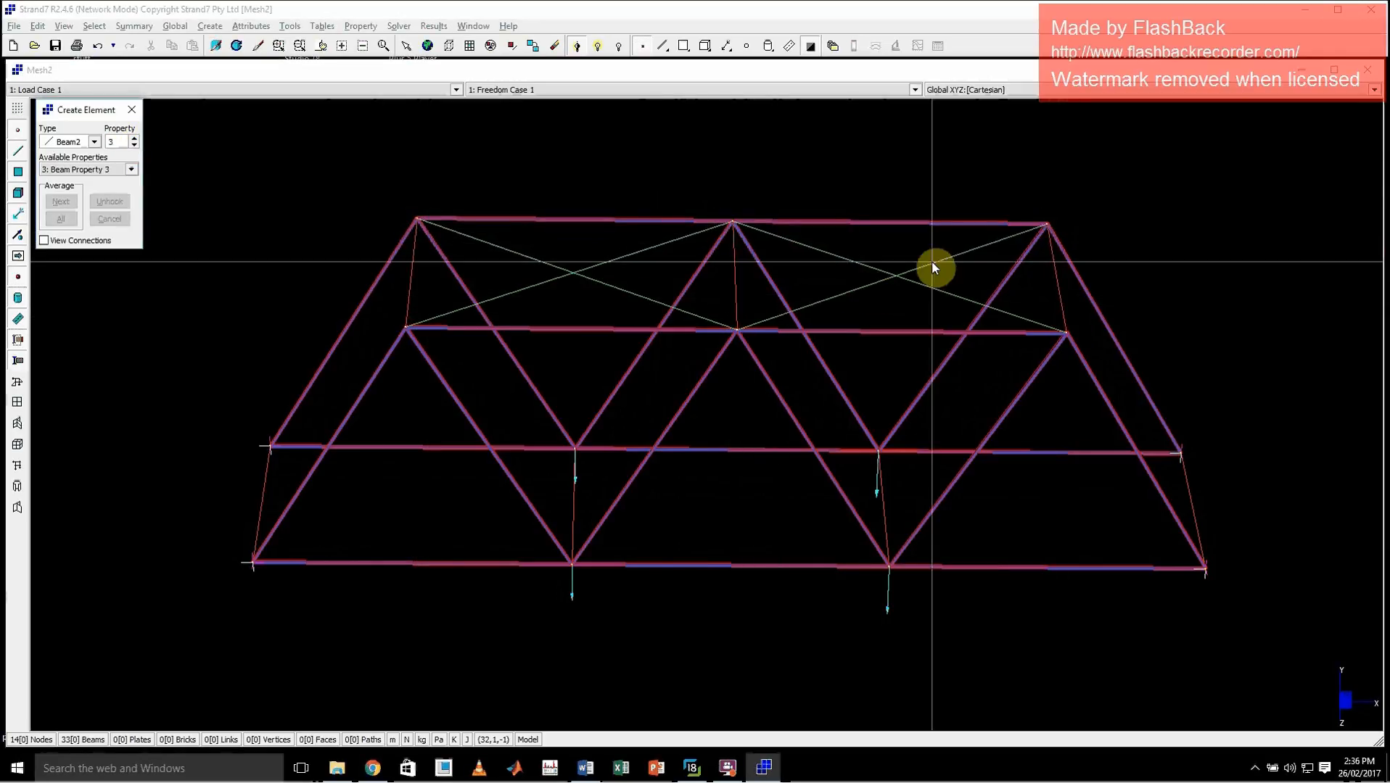
click(131, 110)
Rotate the cross-braced model and compare it with the truss bridge reference photo for missing members
key(ctrl+r)
drag(594, 516, 598, 475)
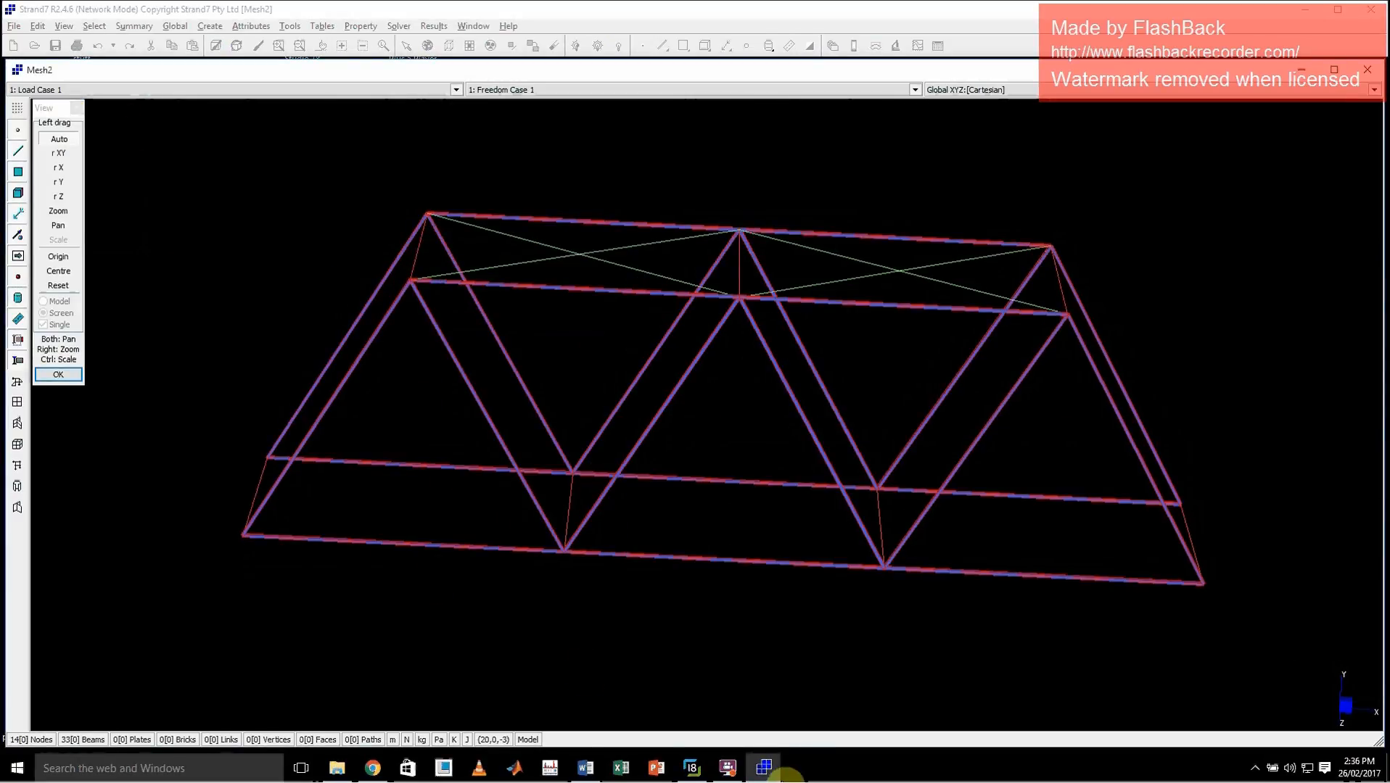
click(711, 773)
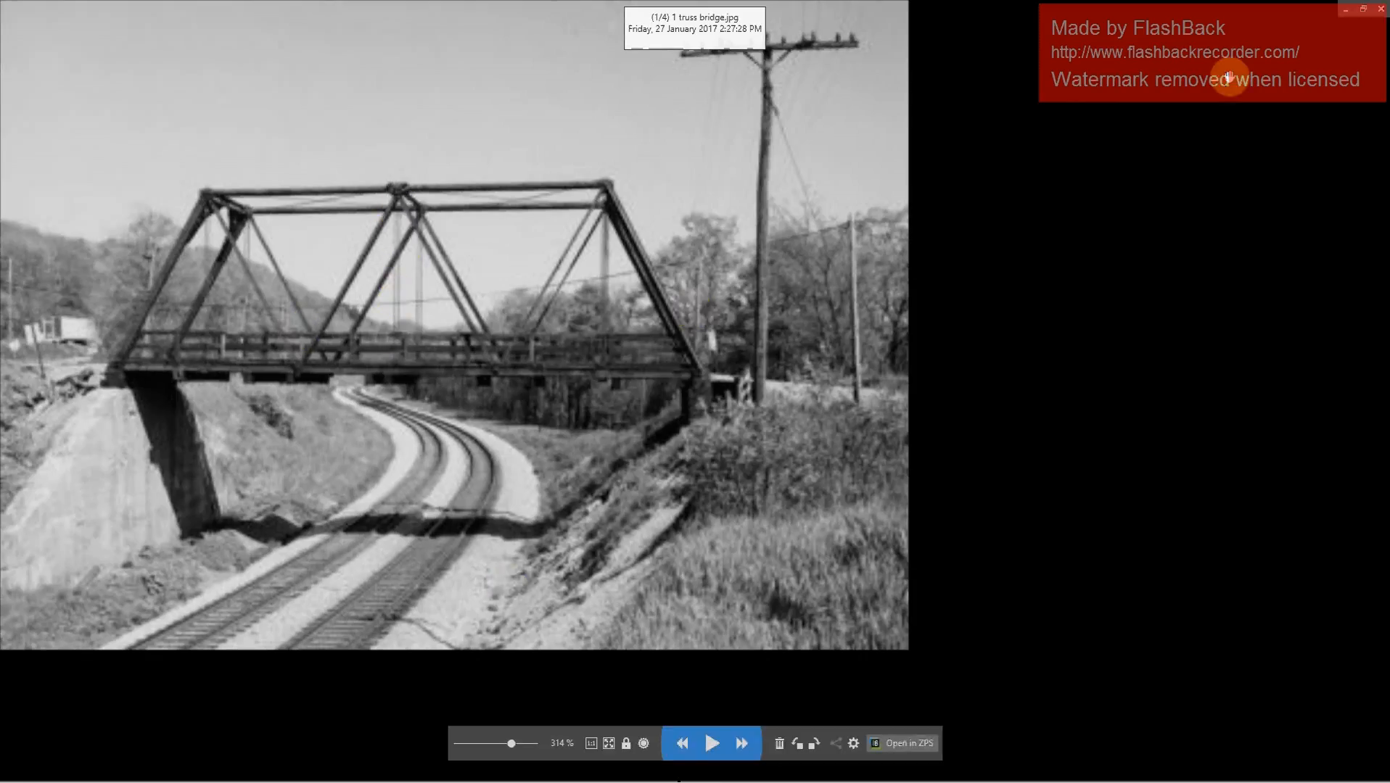
click(1380, 8)
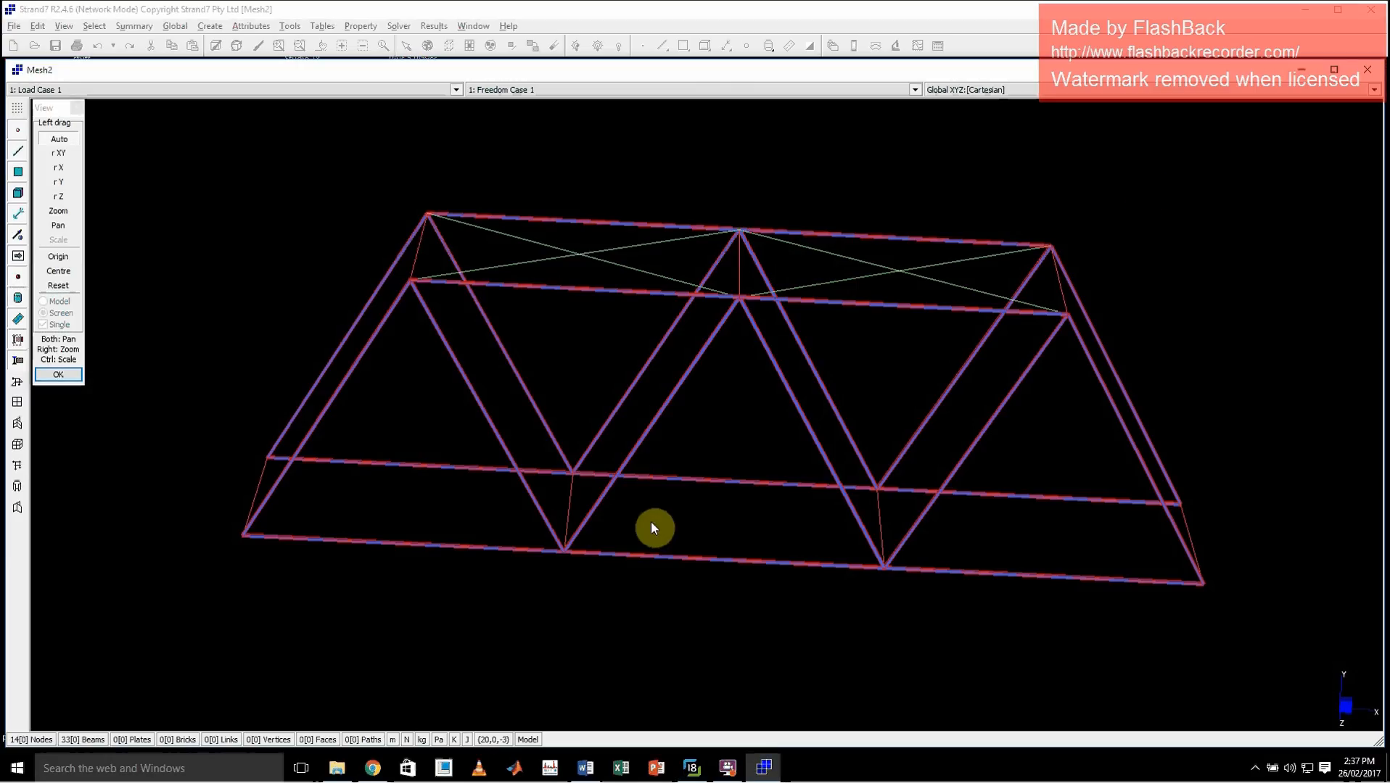
click(79, 109)
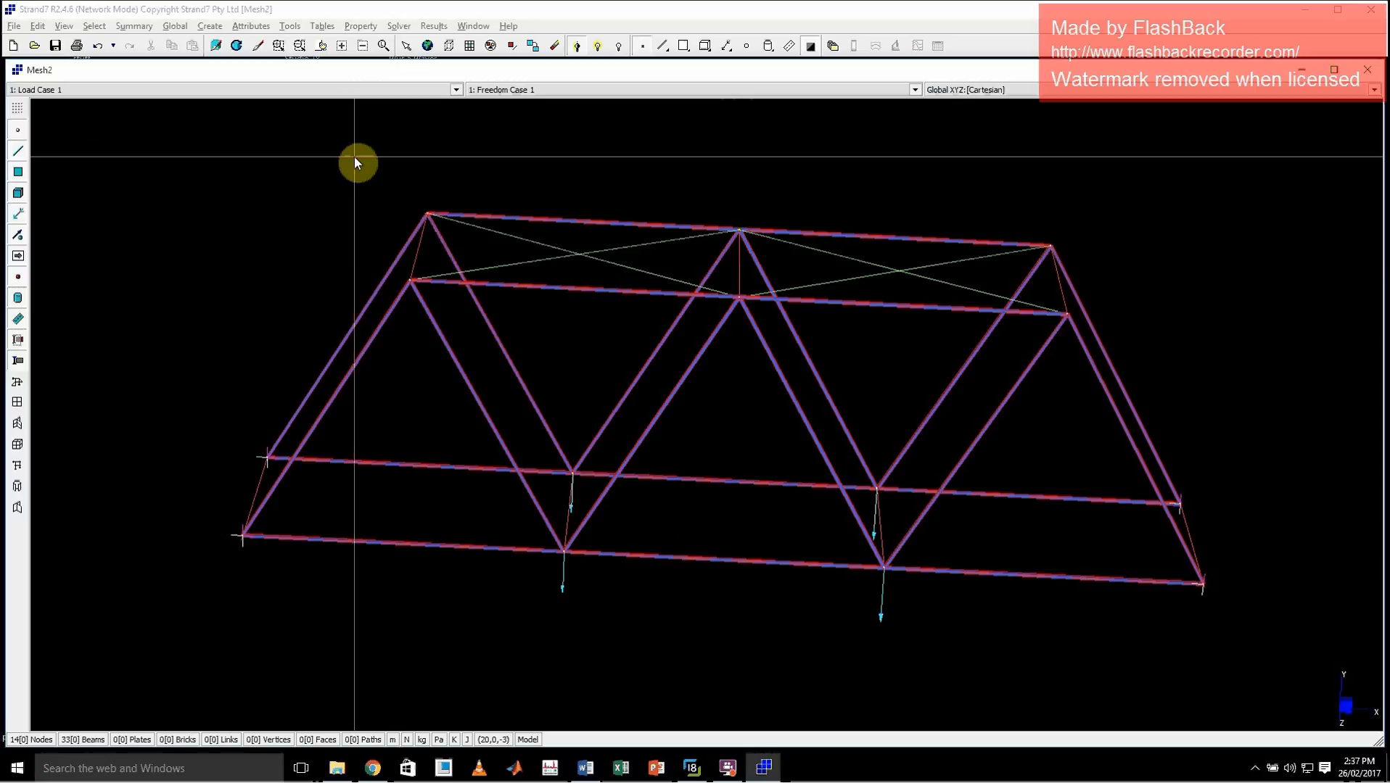
key(ctrl+e)
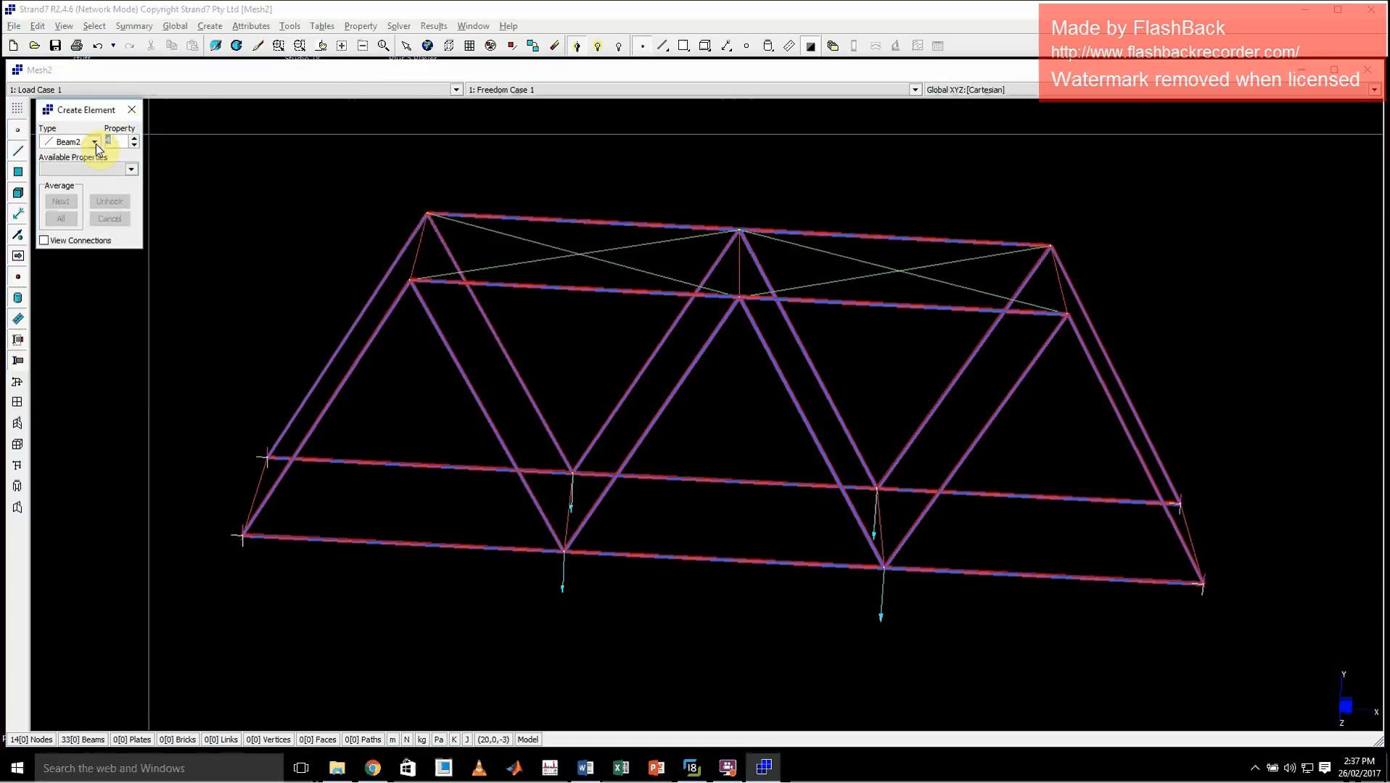
click(739, 297)
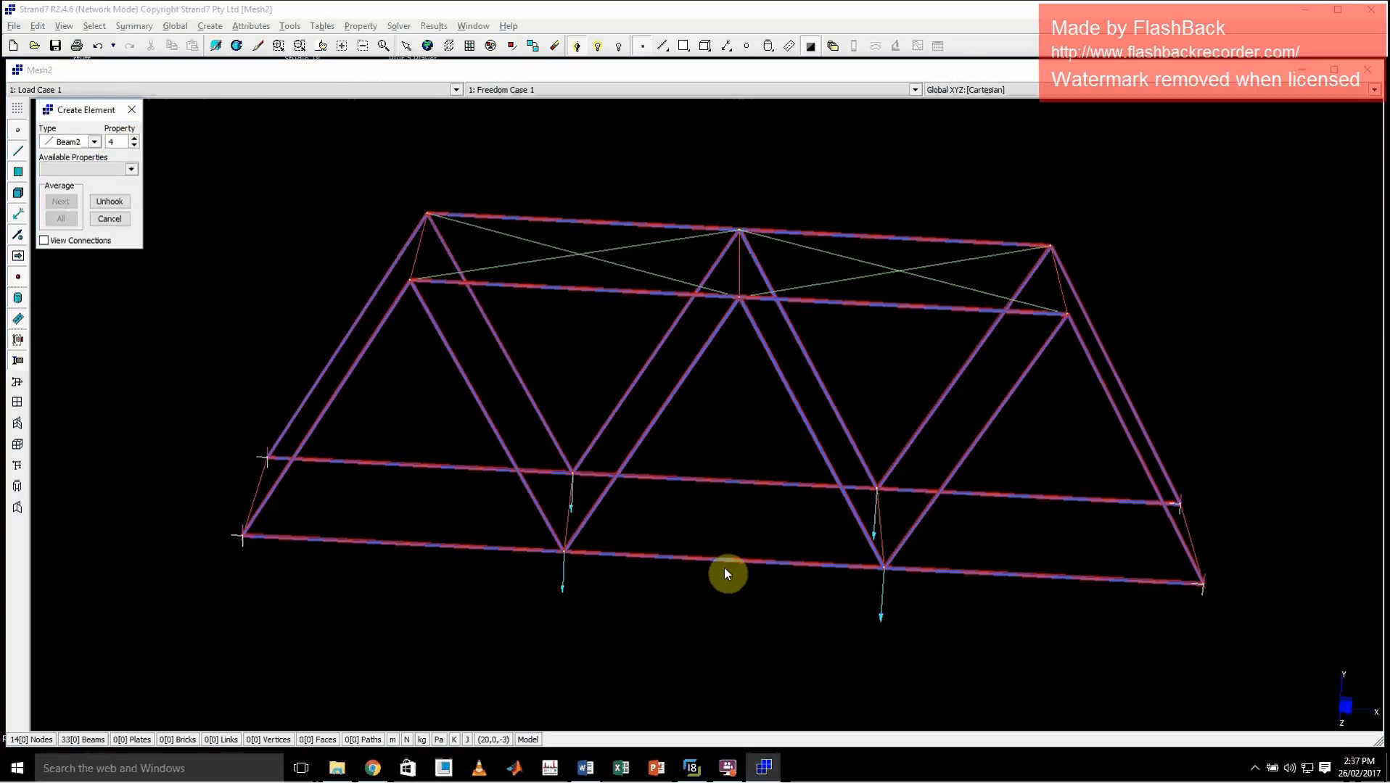
click(131, 108)
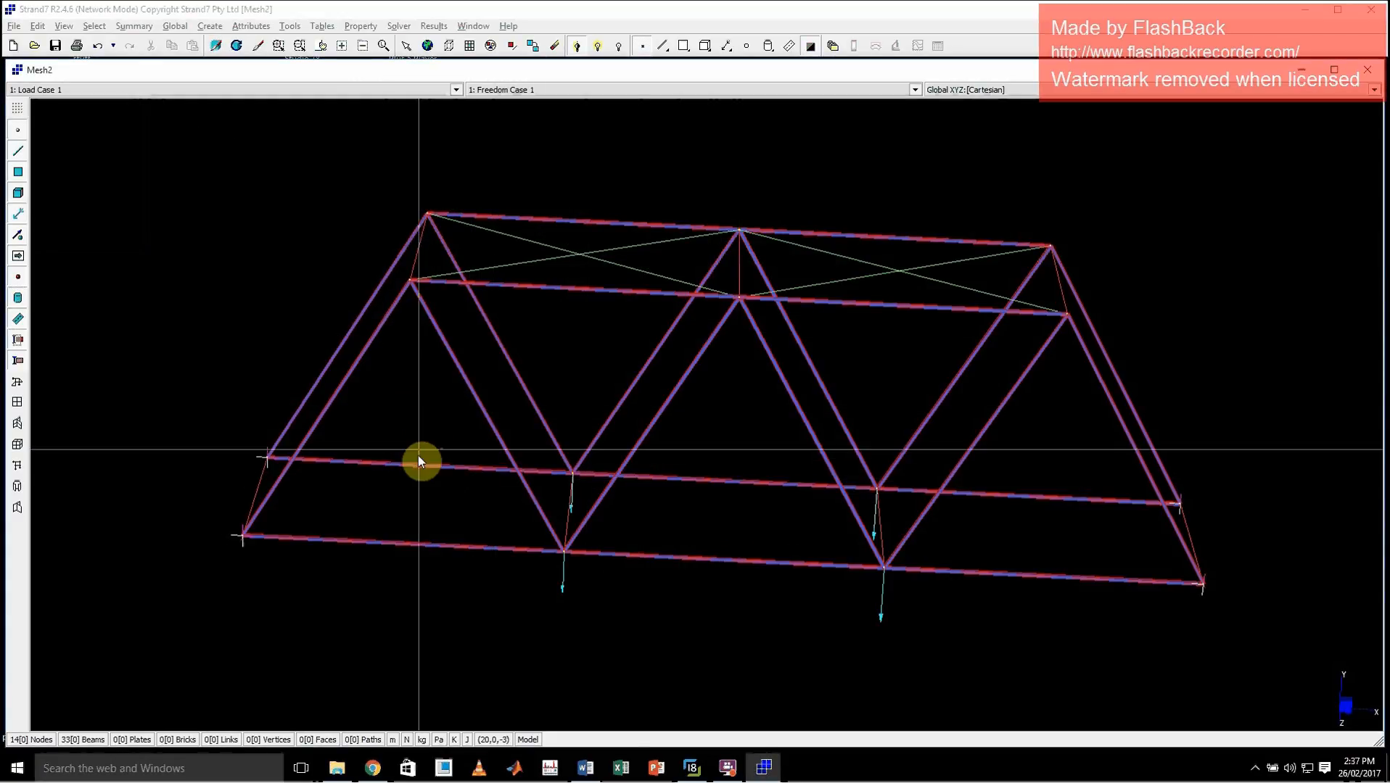
Subdivide the six bottom chord beams of both trusses into 2 divisions each
click(290, 26)
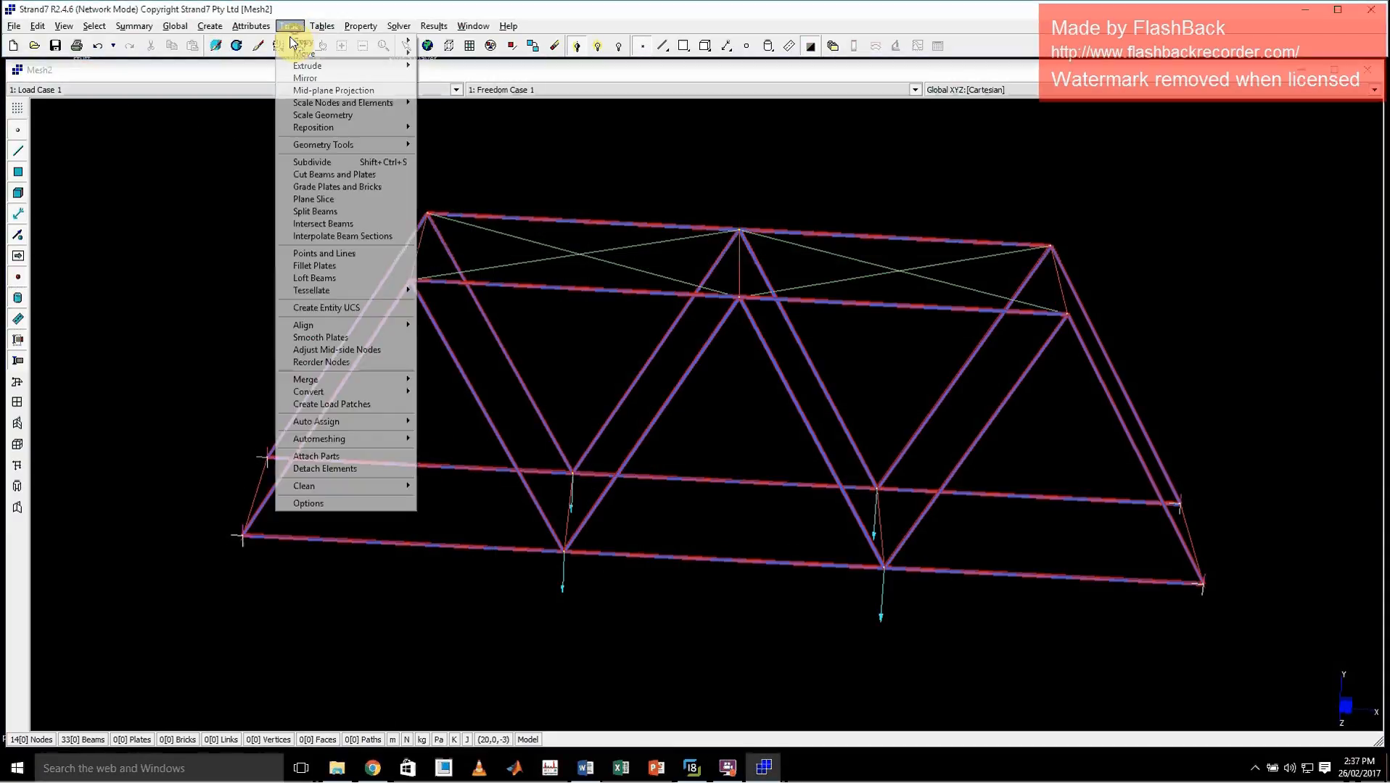
click(341, 162)
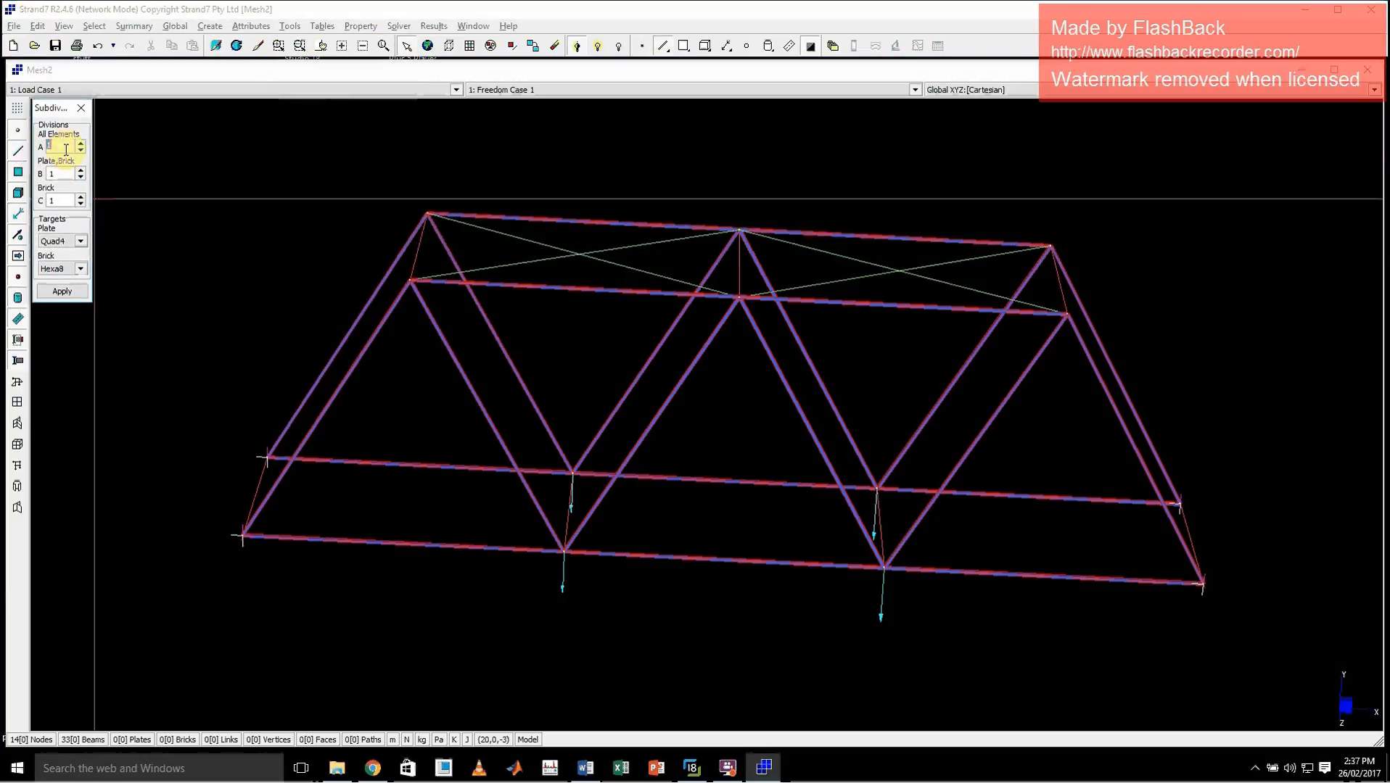
text(2)
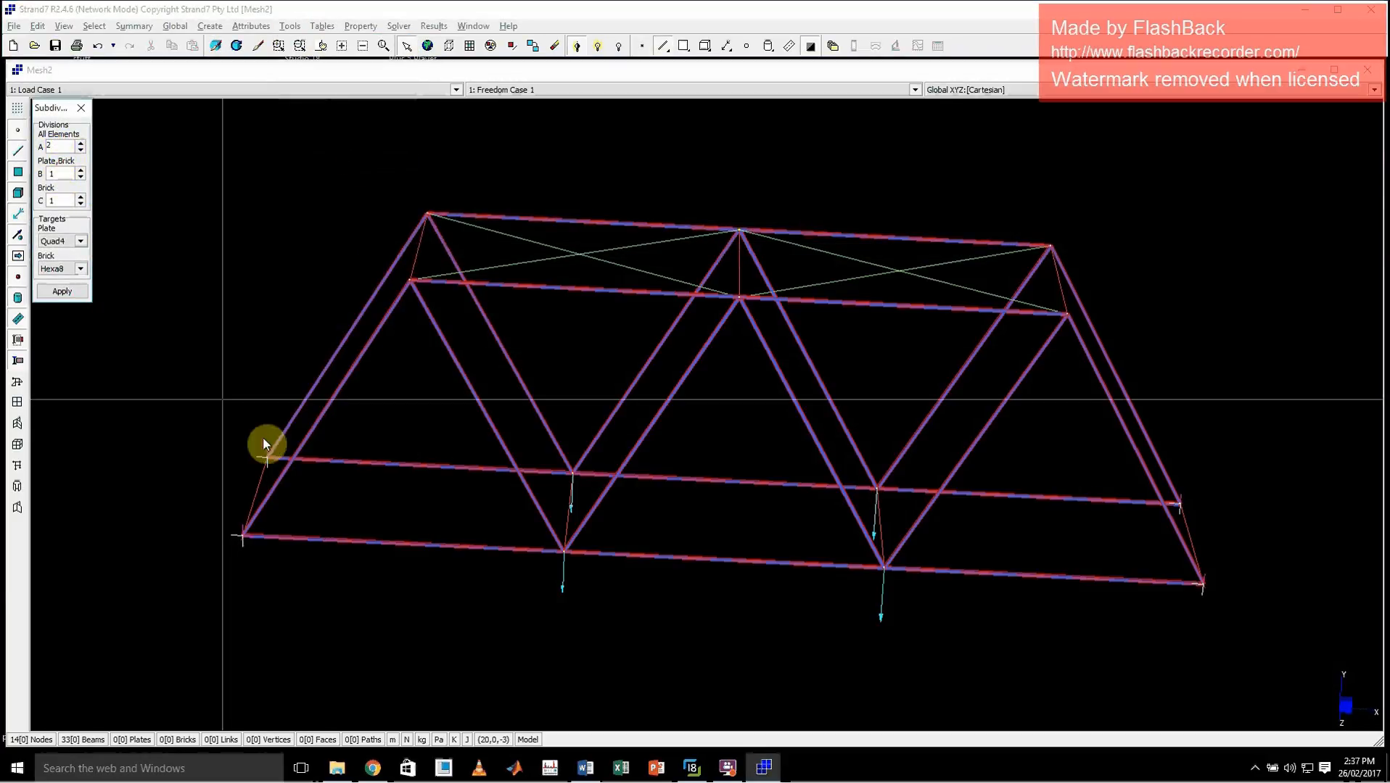
click(420, 464)
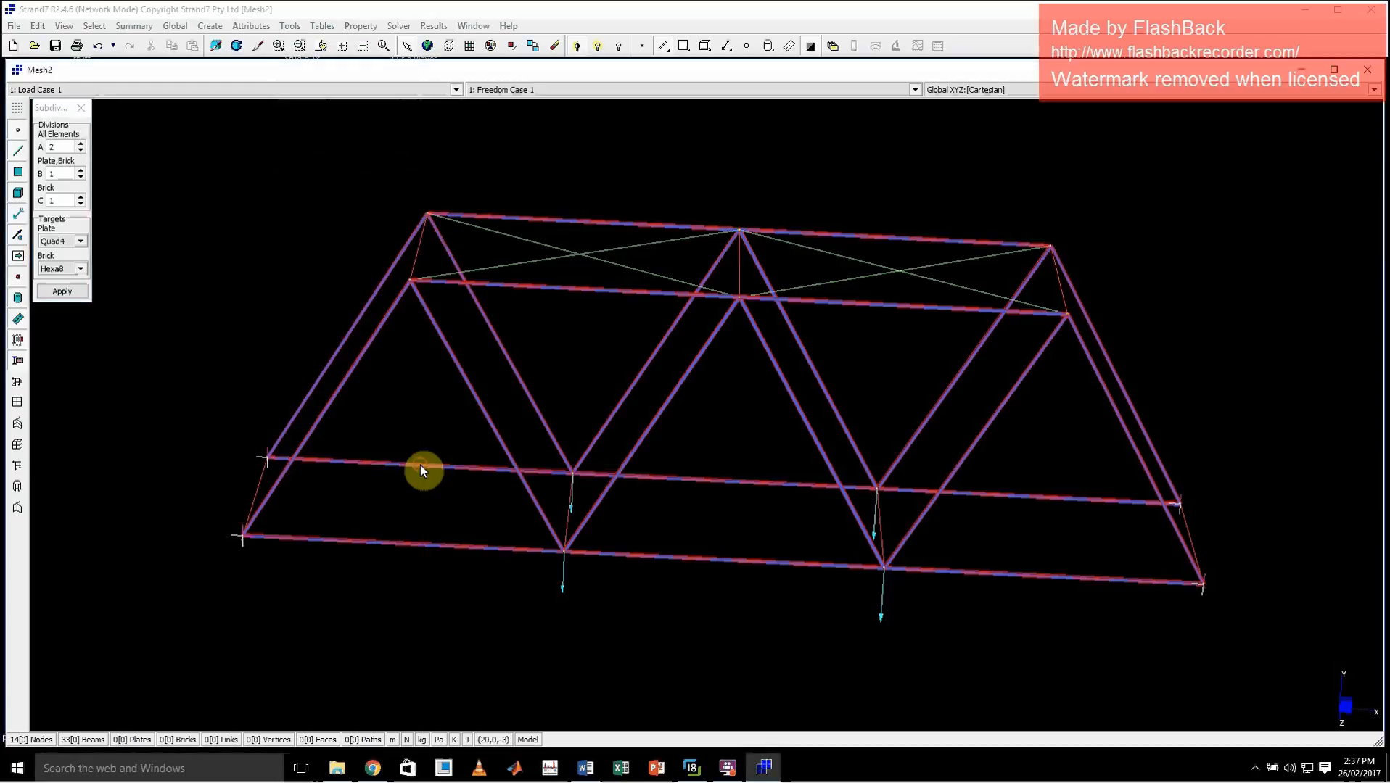
click(479, 546)
click(723, 481)
click(723, 559)
click(1044, 498)
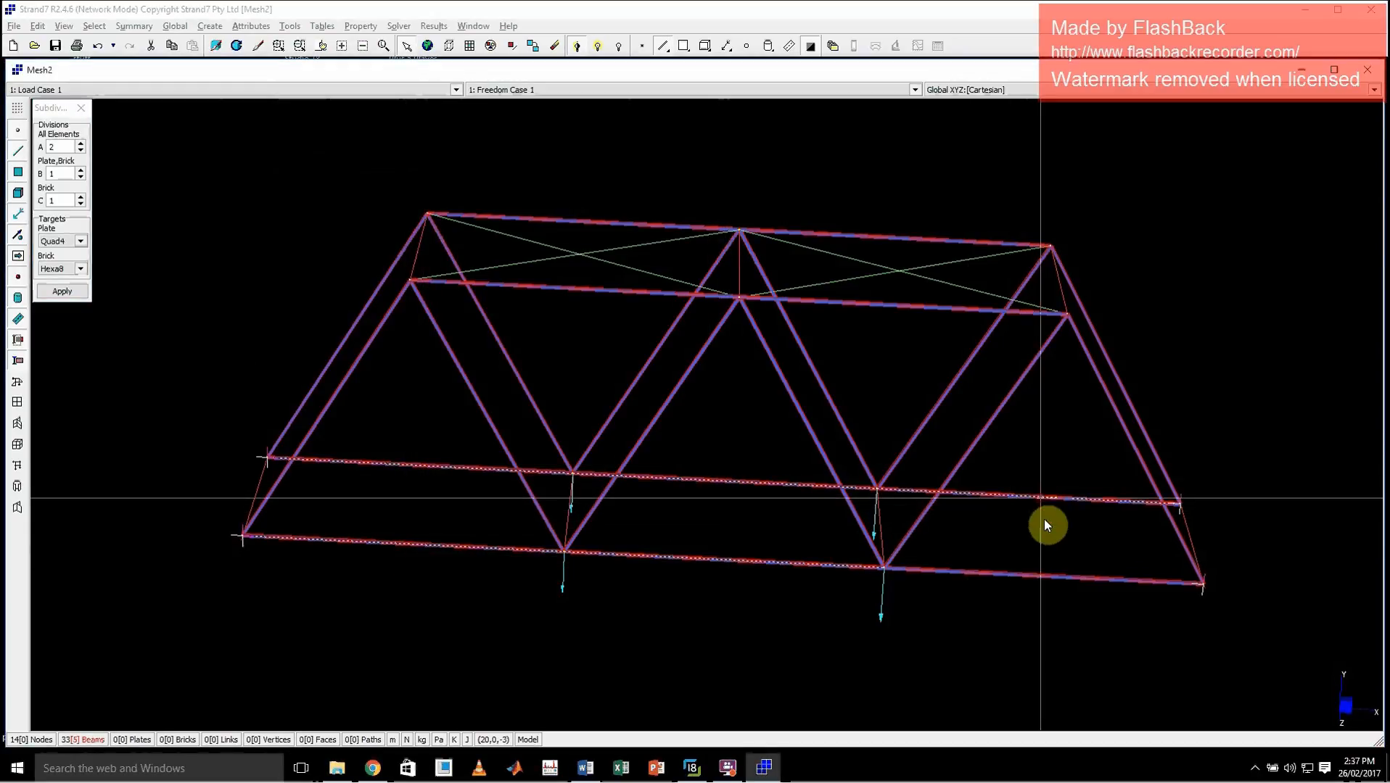
click(1040, 575)
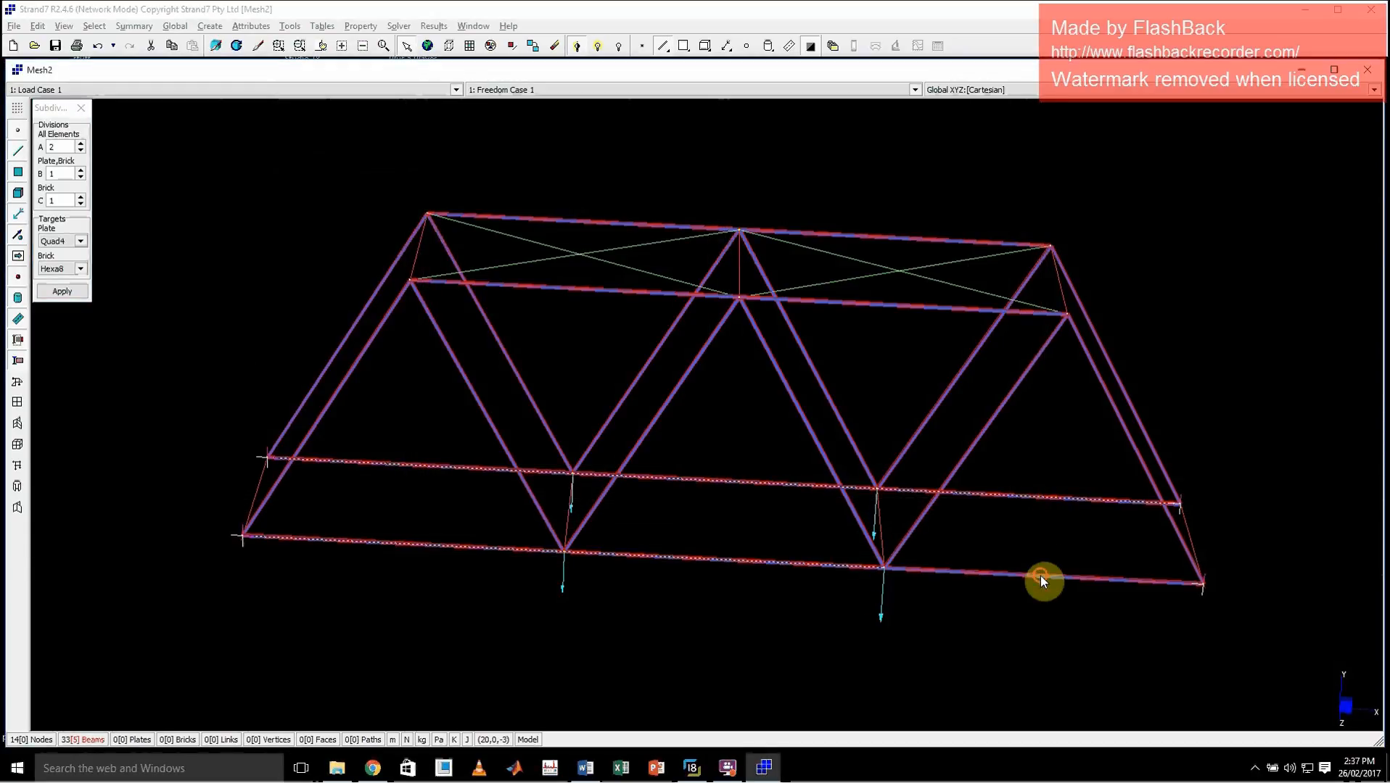
click(58, 292)
click(82, 109)
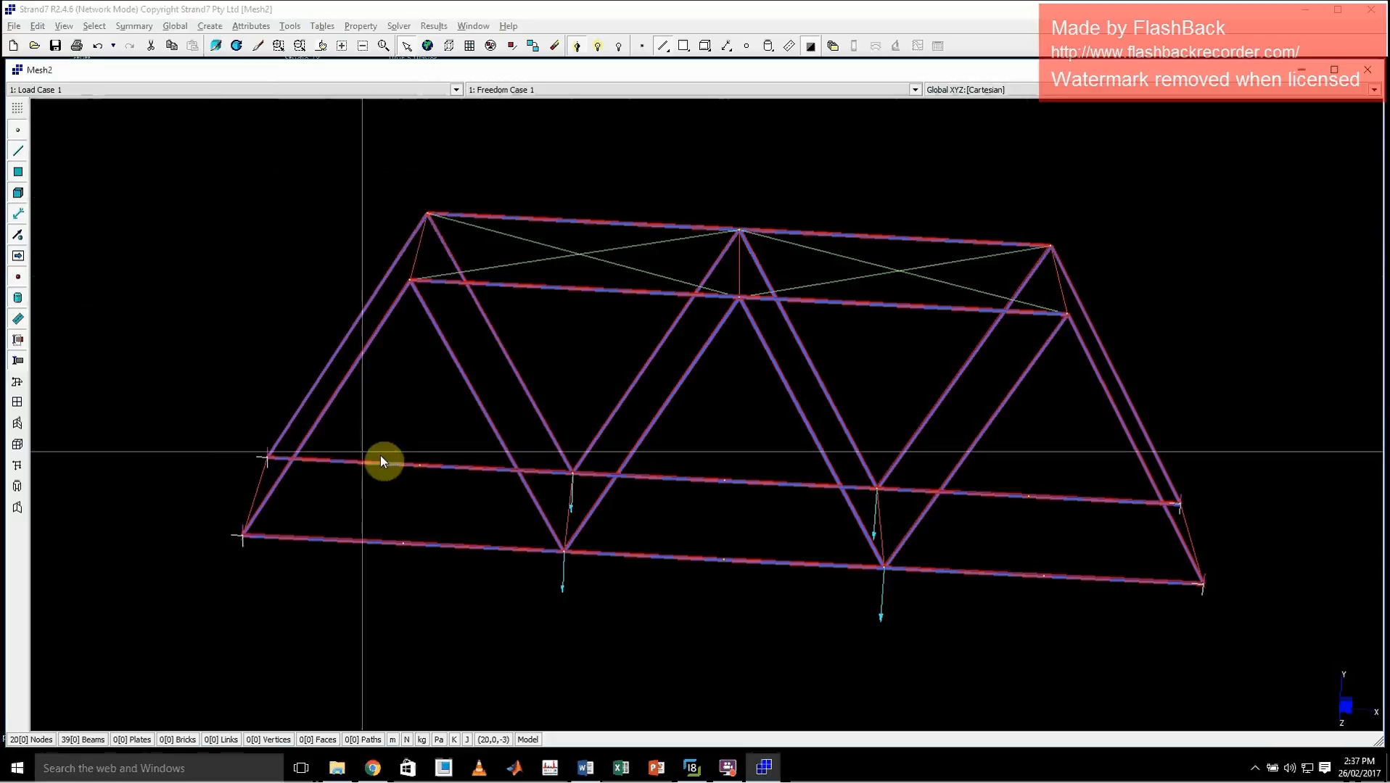
Change the node display symbol to a larger filled circle so the new bottom chord midpoints stand out
drag(352, 432, 500, 601)
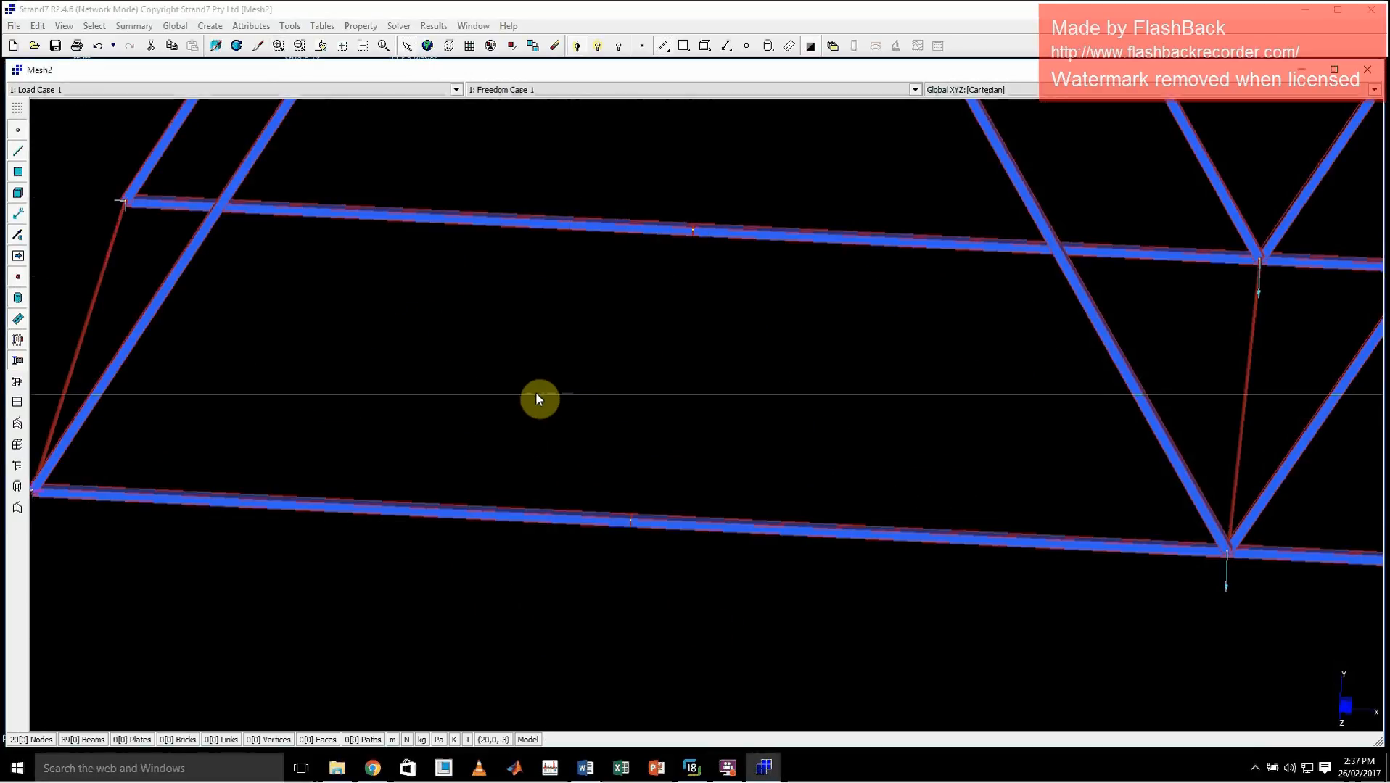
right_click(504, 380)
click(545, 455)
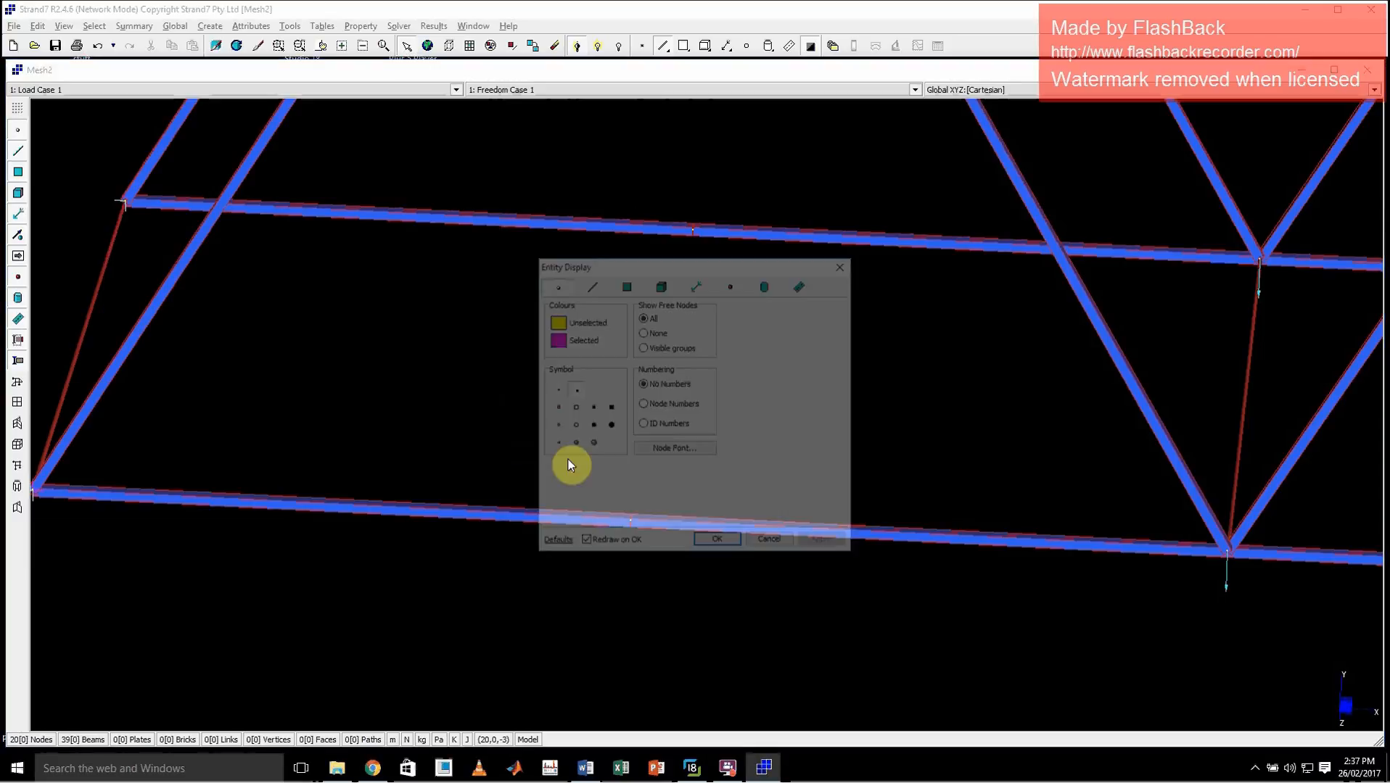
click(816, 544)
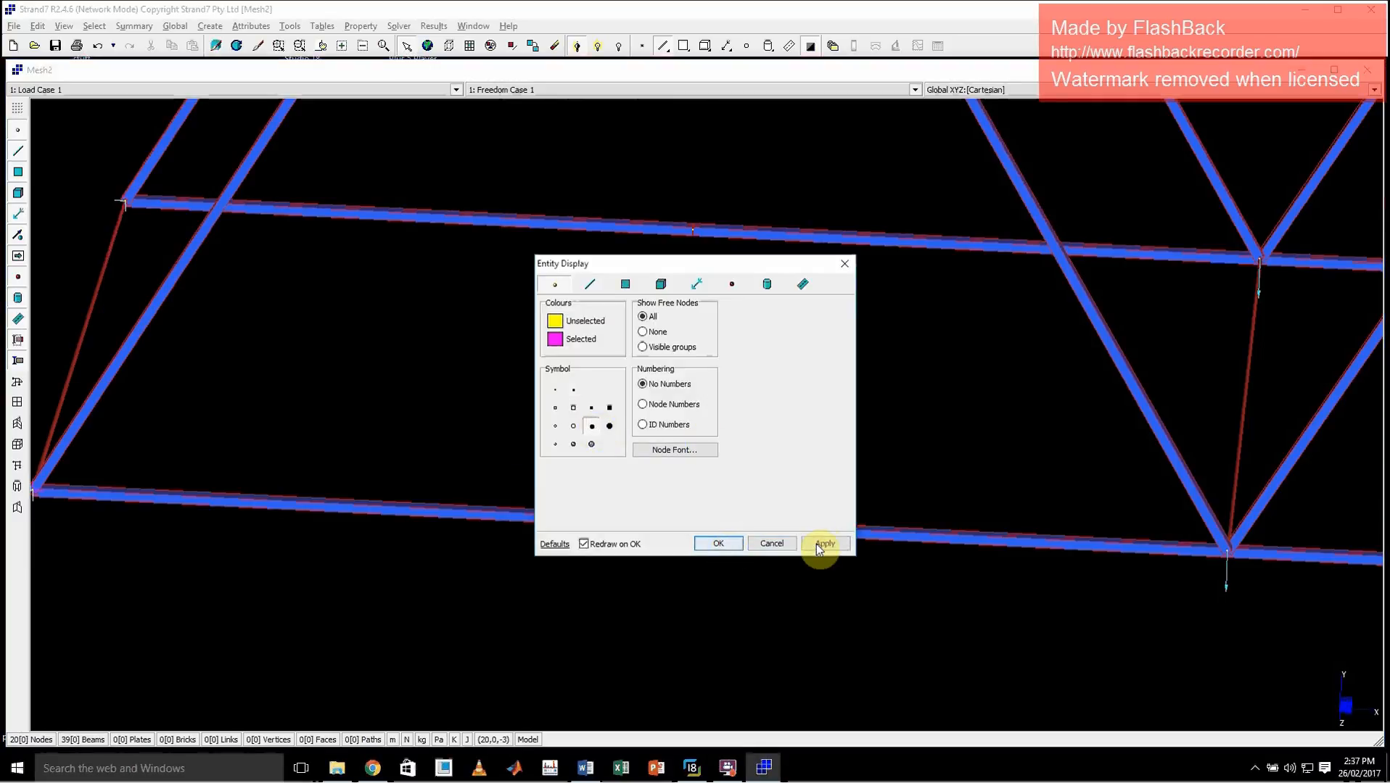
click(740, 546)
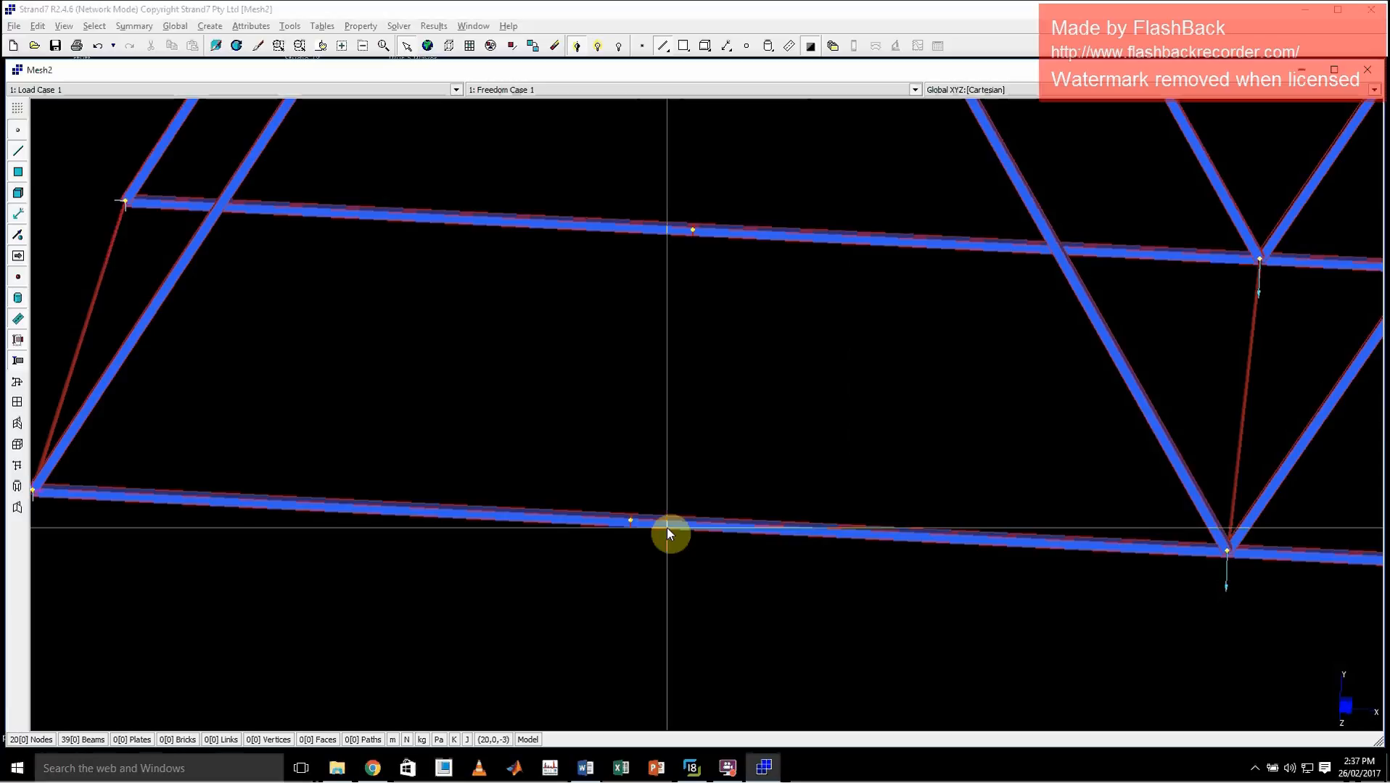
middle_click(648, 527)
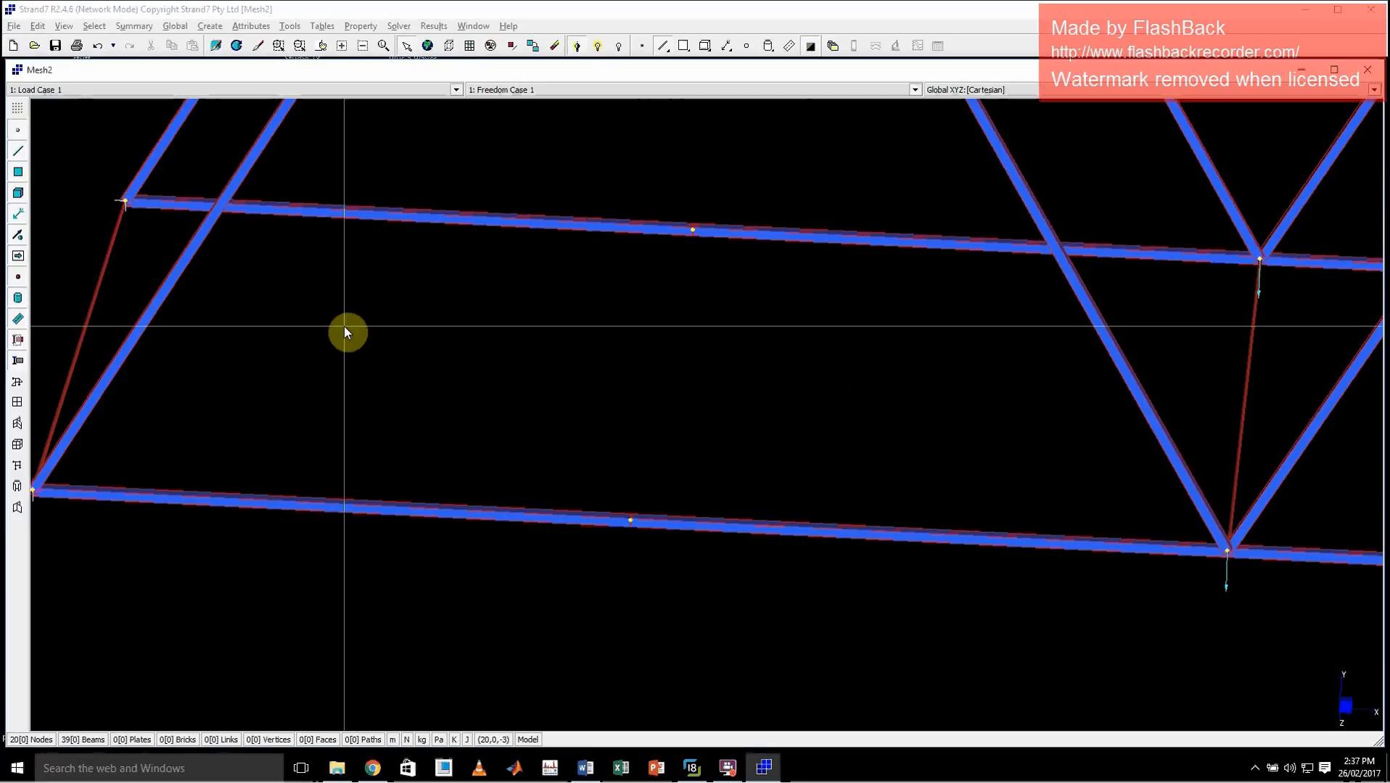
Create Beam2 verticals with property 4 from the first pair of top nodes to the bottom chord midpoints below
scroll(345, 327, down, 3)
key(ctrl+e)
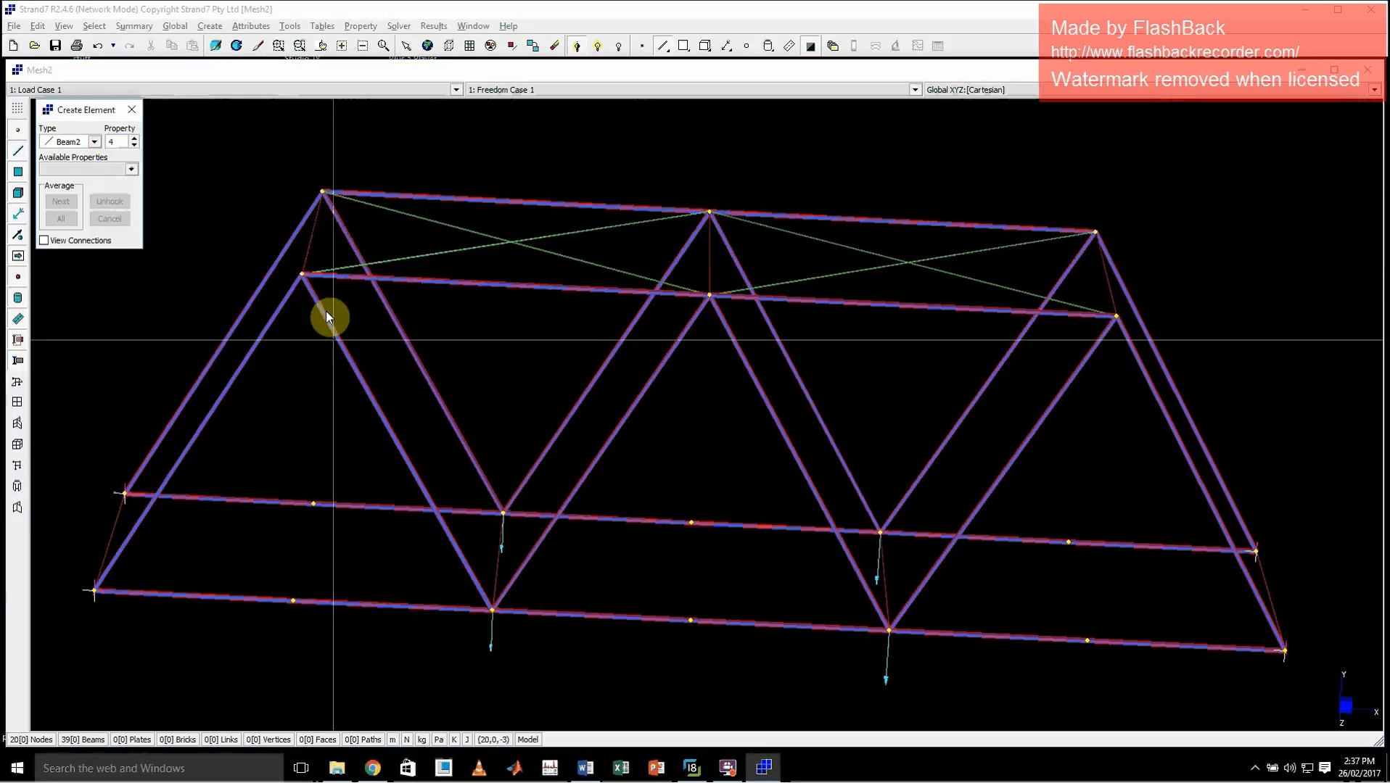
click(302, 274)
click(293, 600)
click(319, 506)
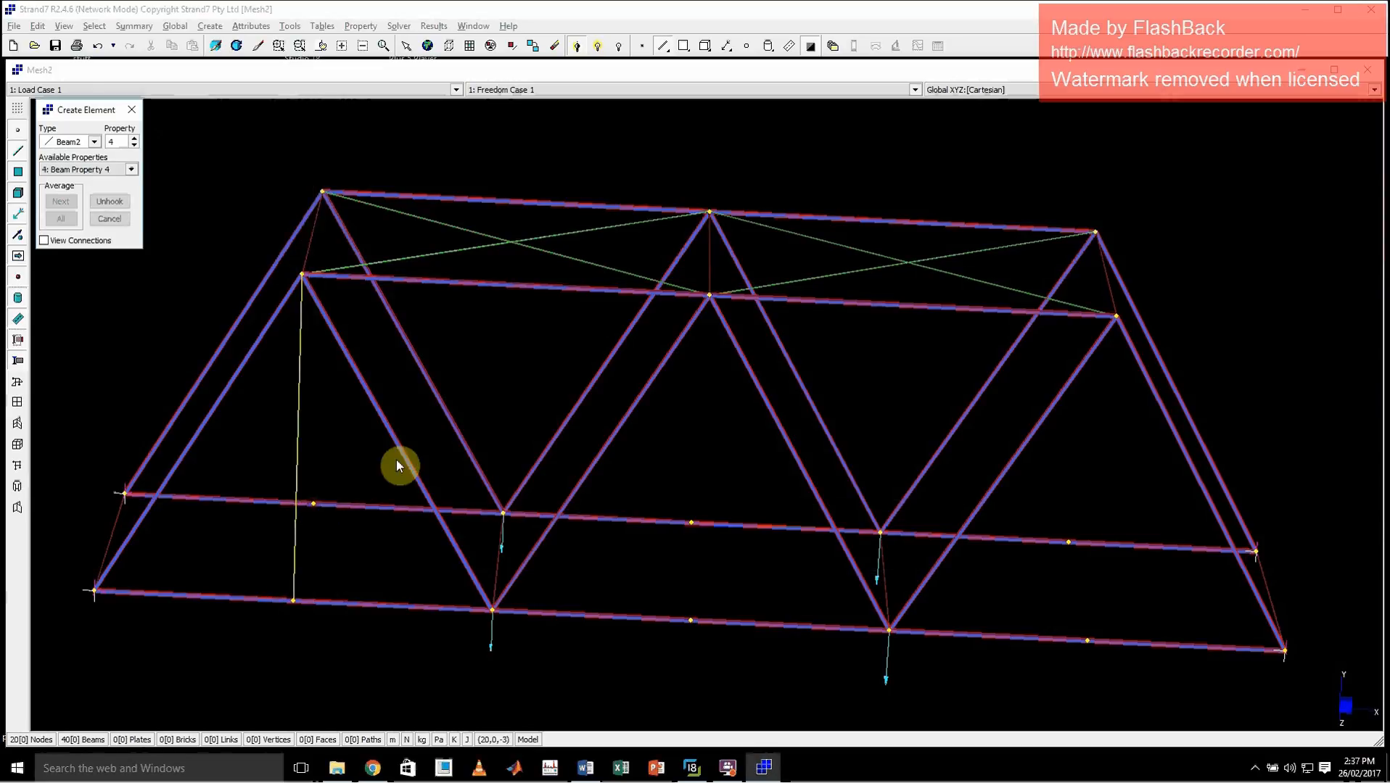
click(331, 195)
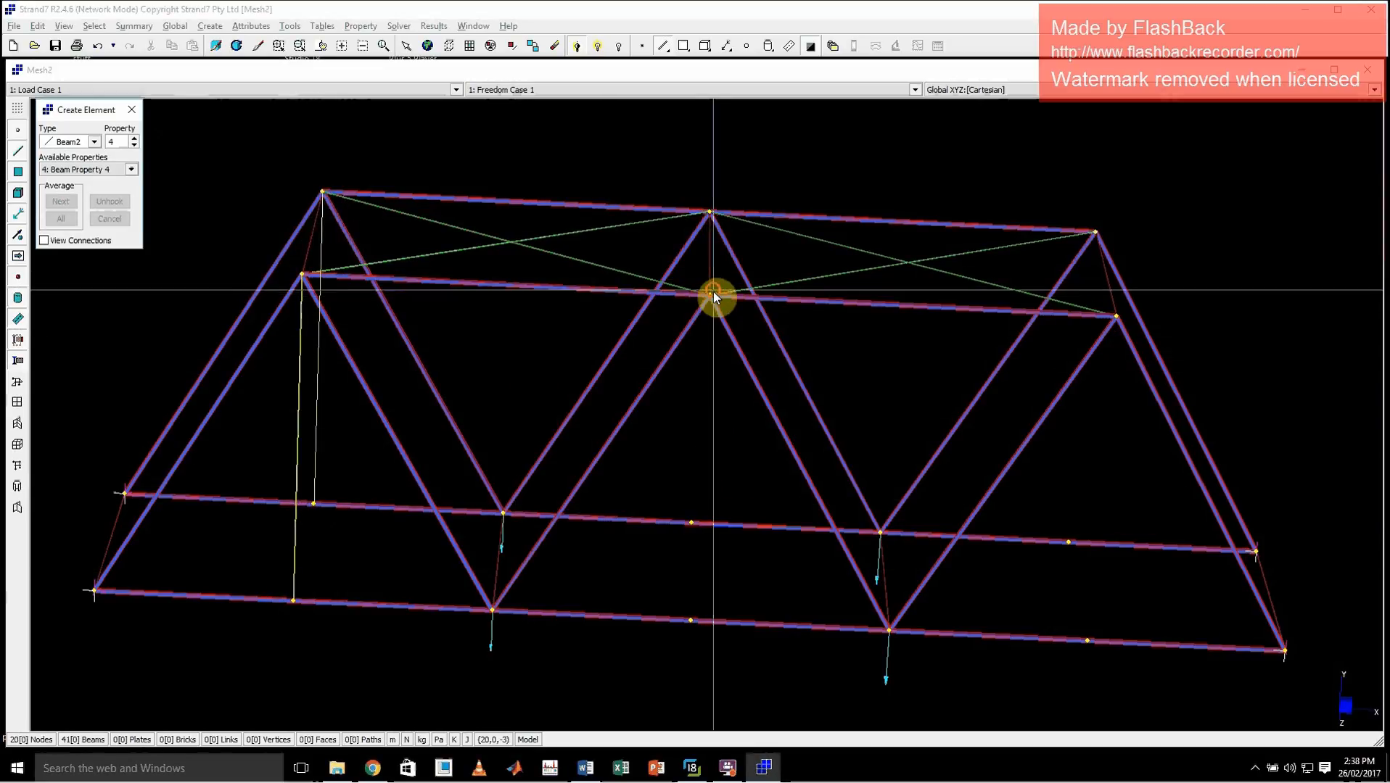
Add property 4 Beam2 verticals from the middle and last pairs of top nodes to the chord midpoints below
click(690, 620)
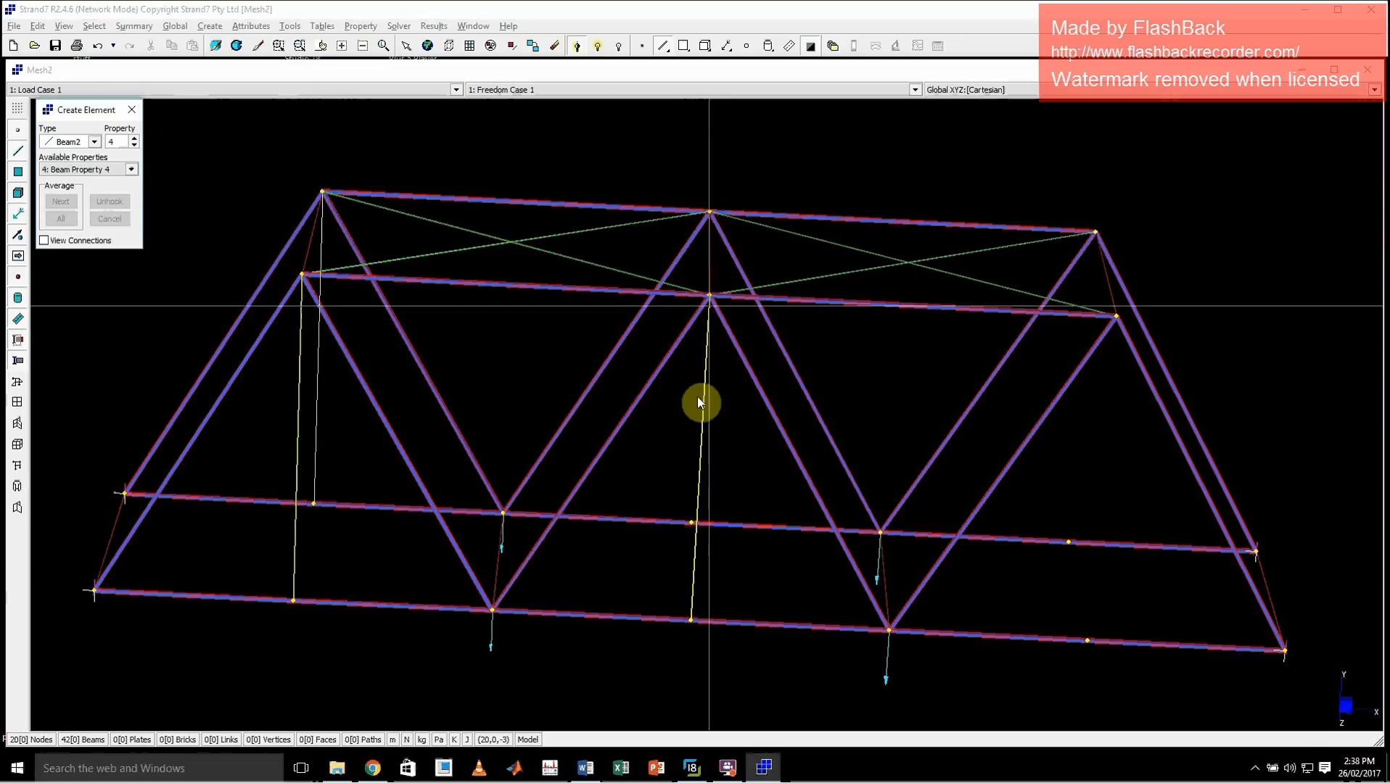
click(688, 522)
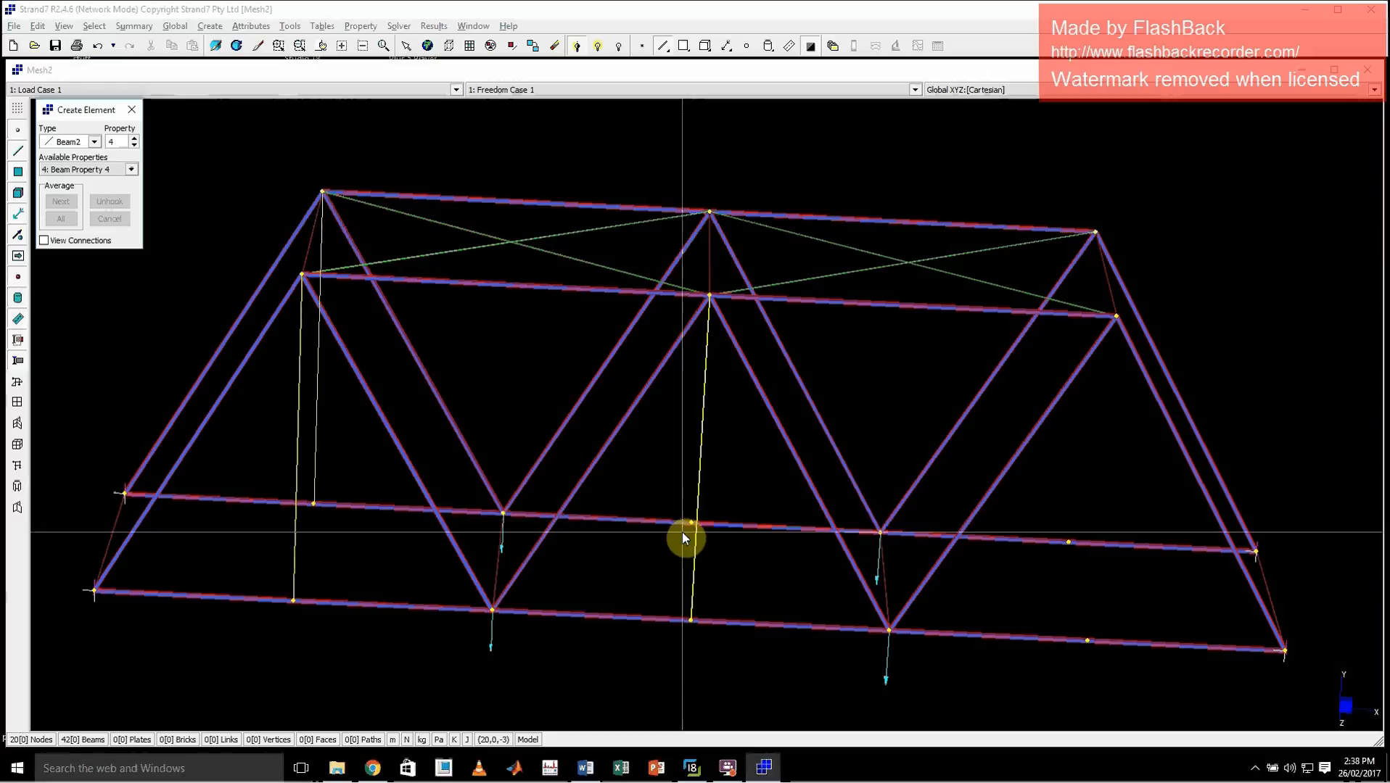
click(705, 211)
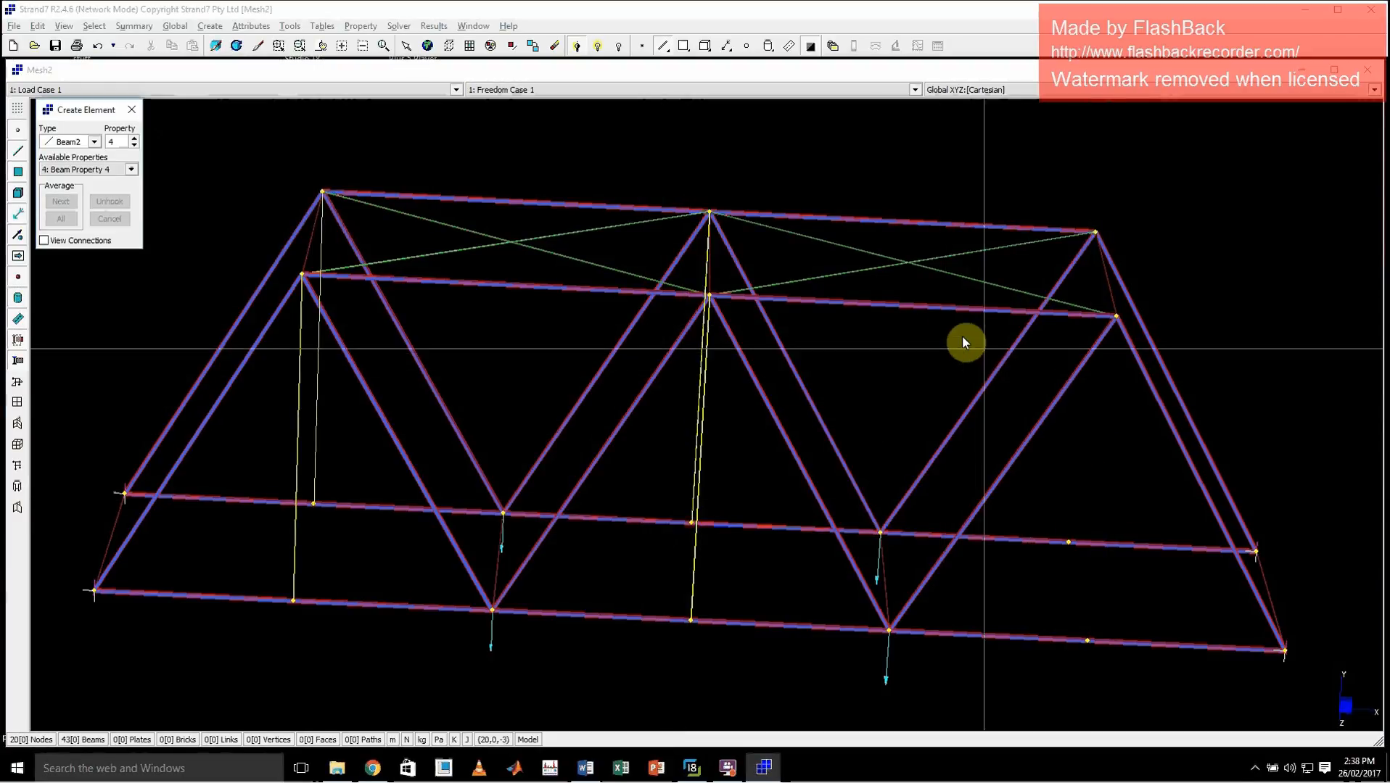
click(1113, 323)
click(1085, 641)
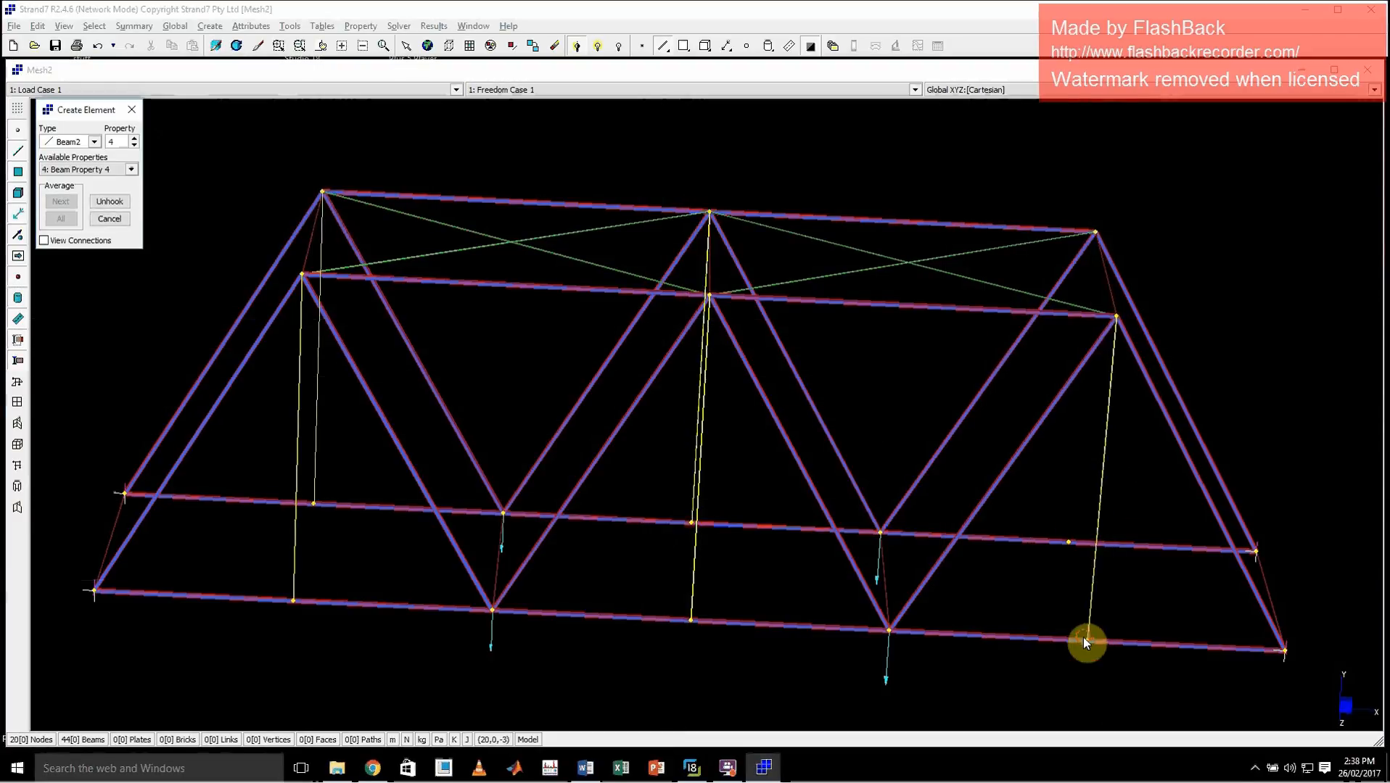
click(1097, 245)
click(1067, 542)
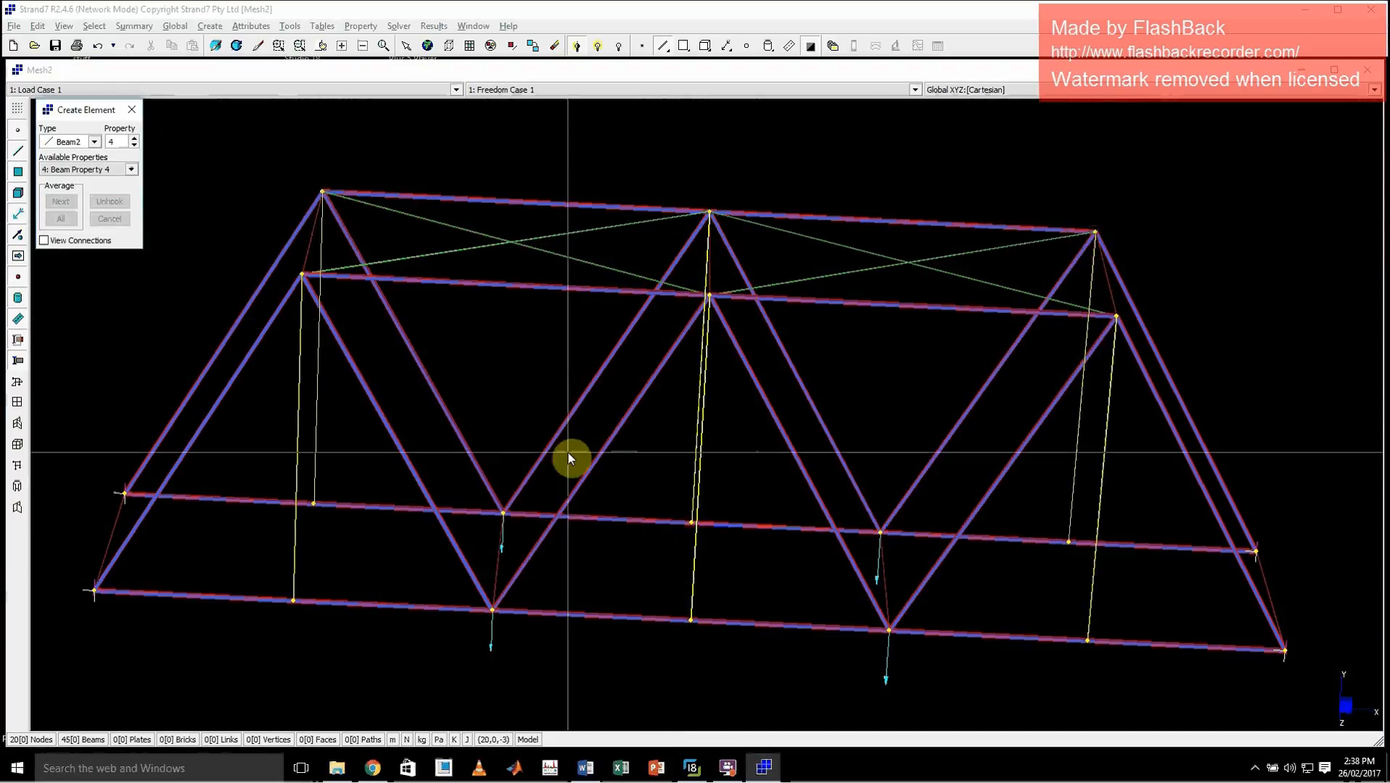
click(128, 110)
Select the four inclined end posts of both trusses and check the bridge's end members in the reference photo
middle_drag(858, 455, 965, 461)
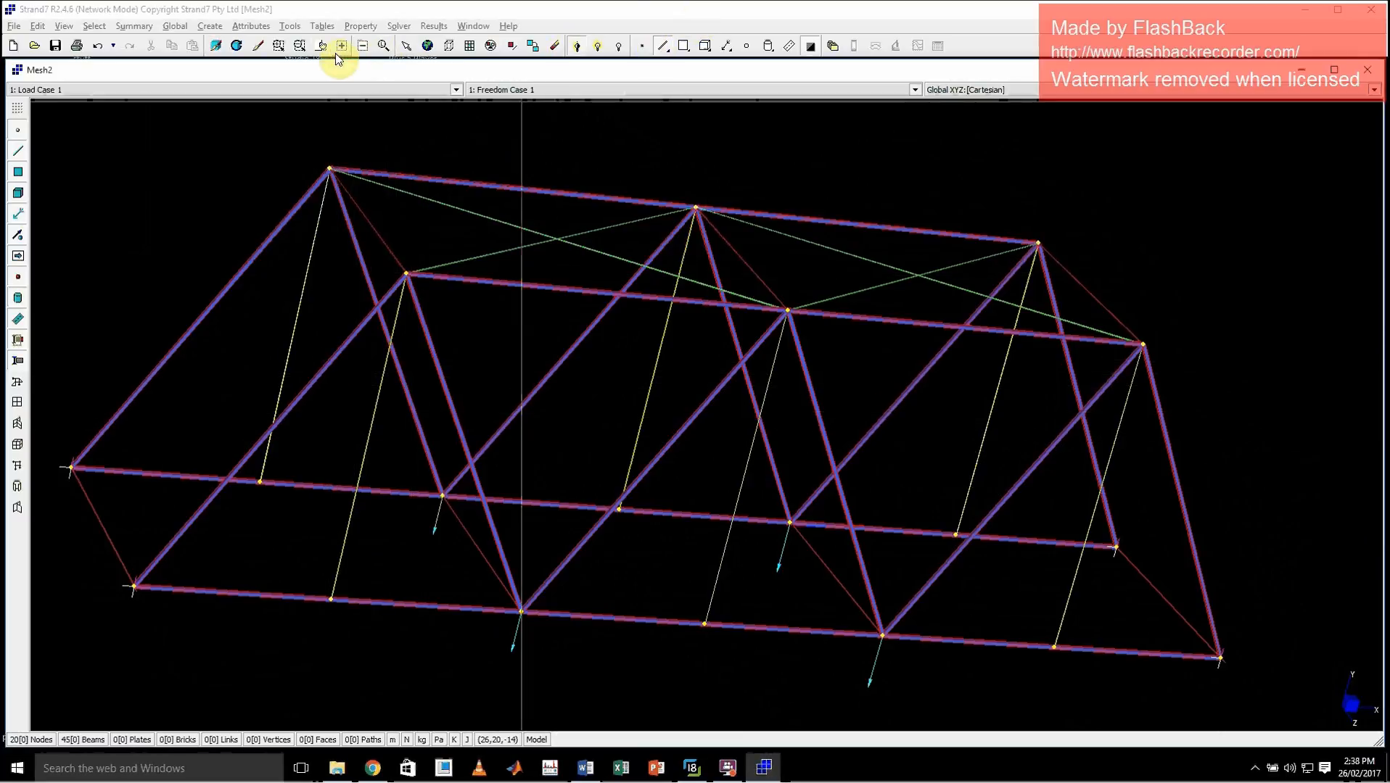
click(406, 46)
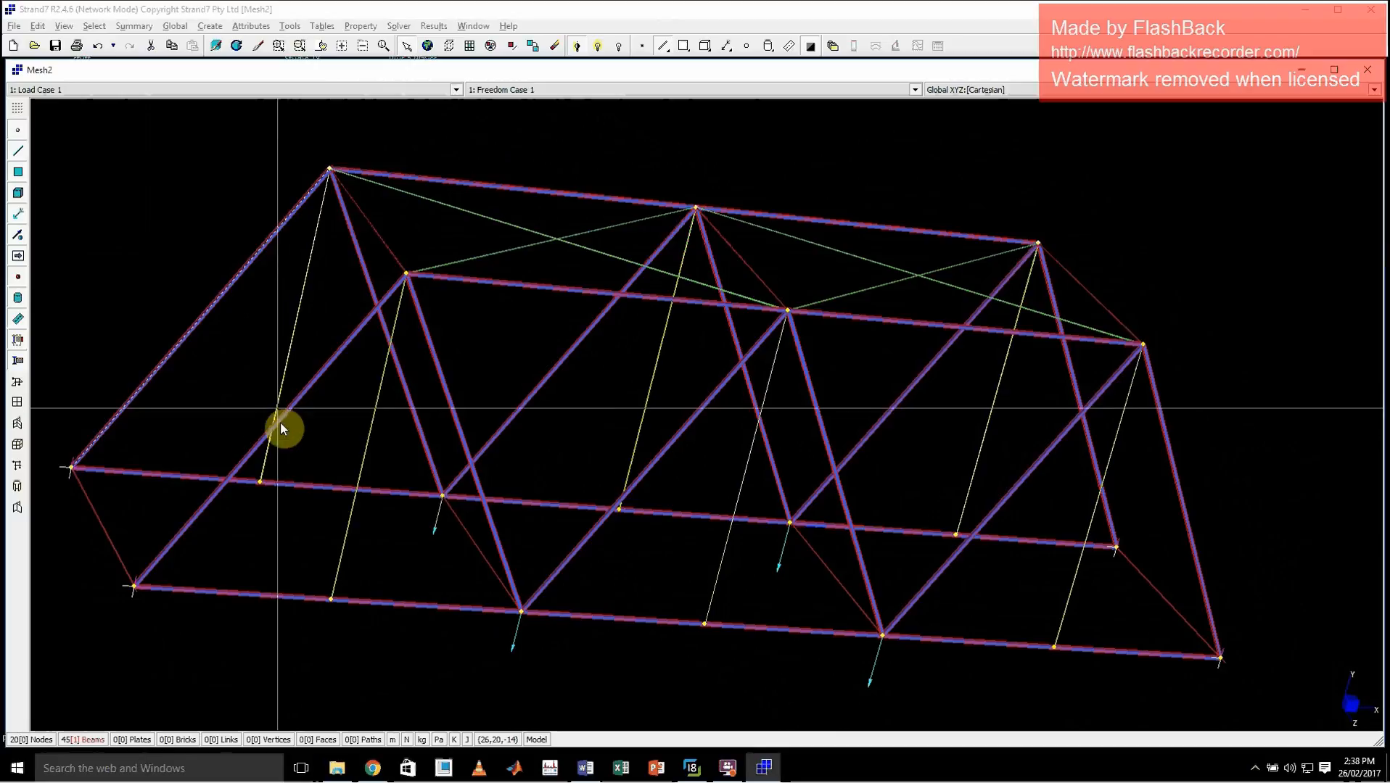
click(305, 386)
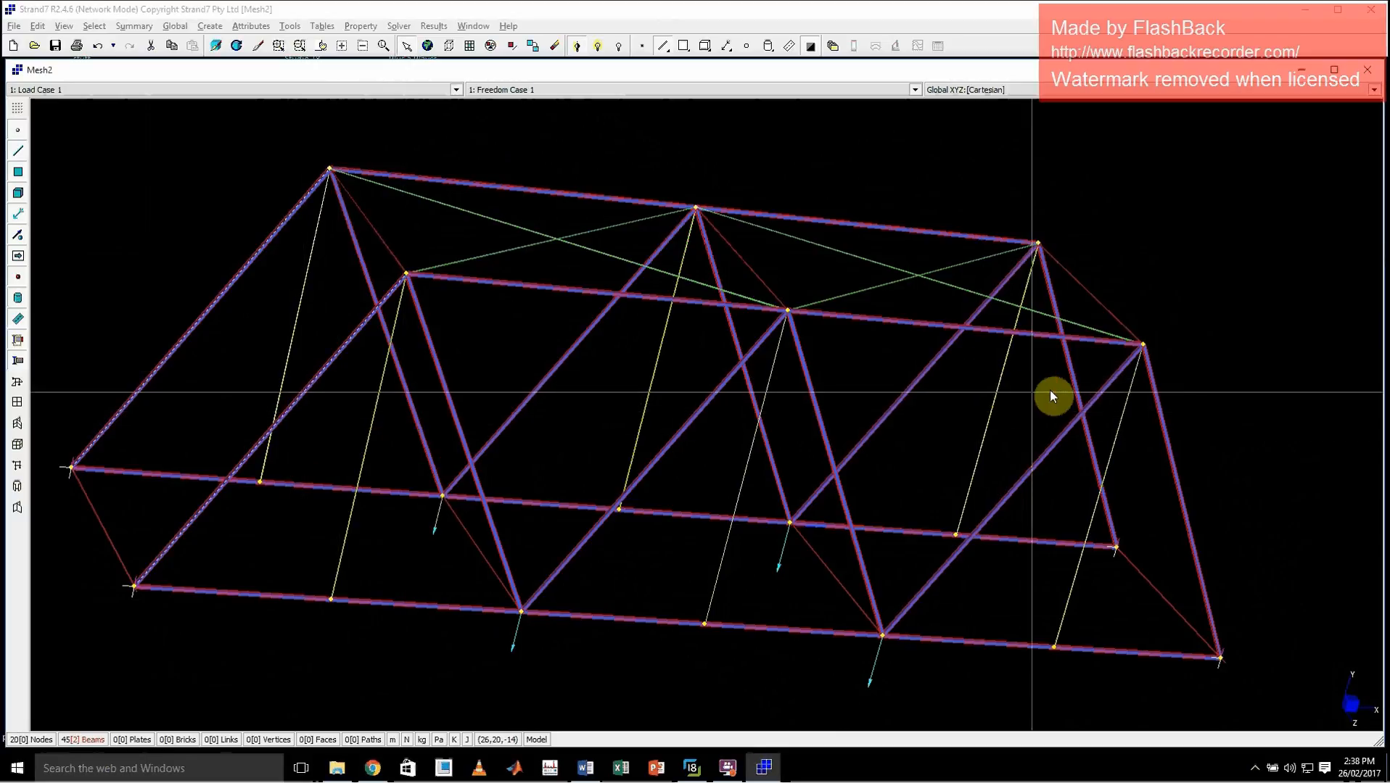
mouse_move(1124, 385)
middle_down()
mouse_move(988, 387)
mouse_move(1124, 393)
middle_up()
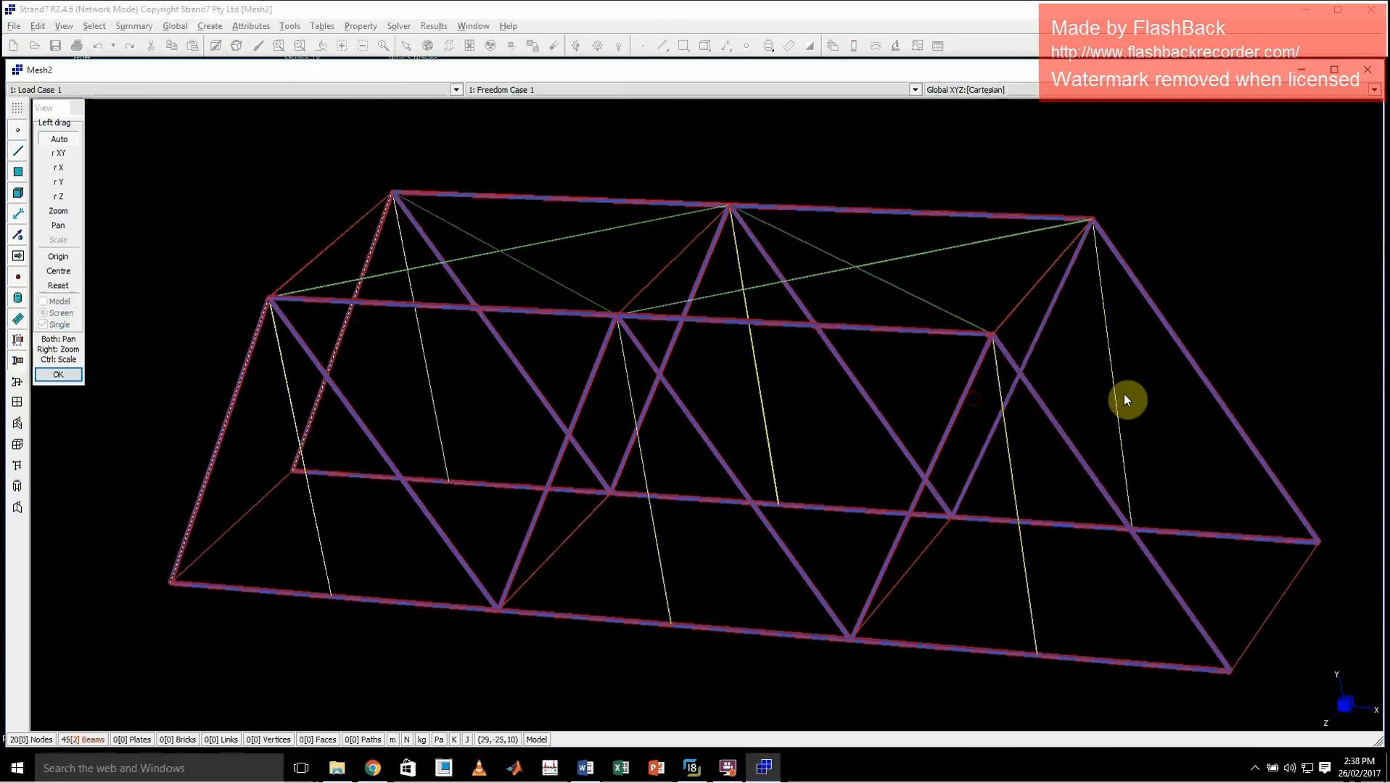
click(1093, 483)
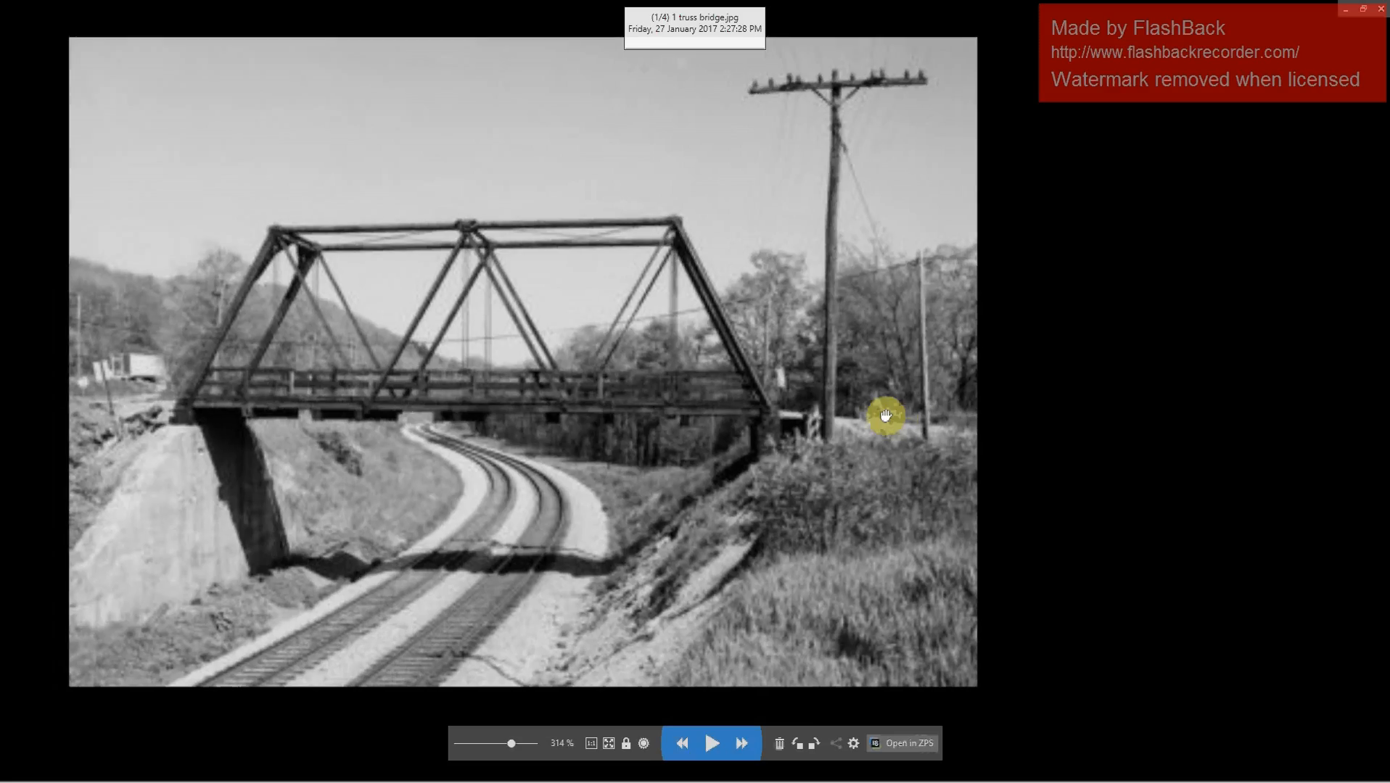
drag(884, 415, 1101, 403)
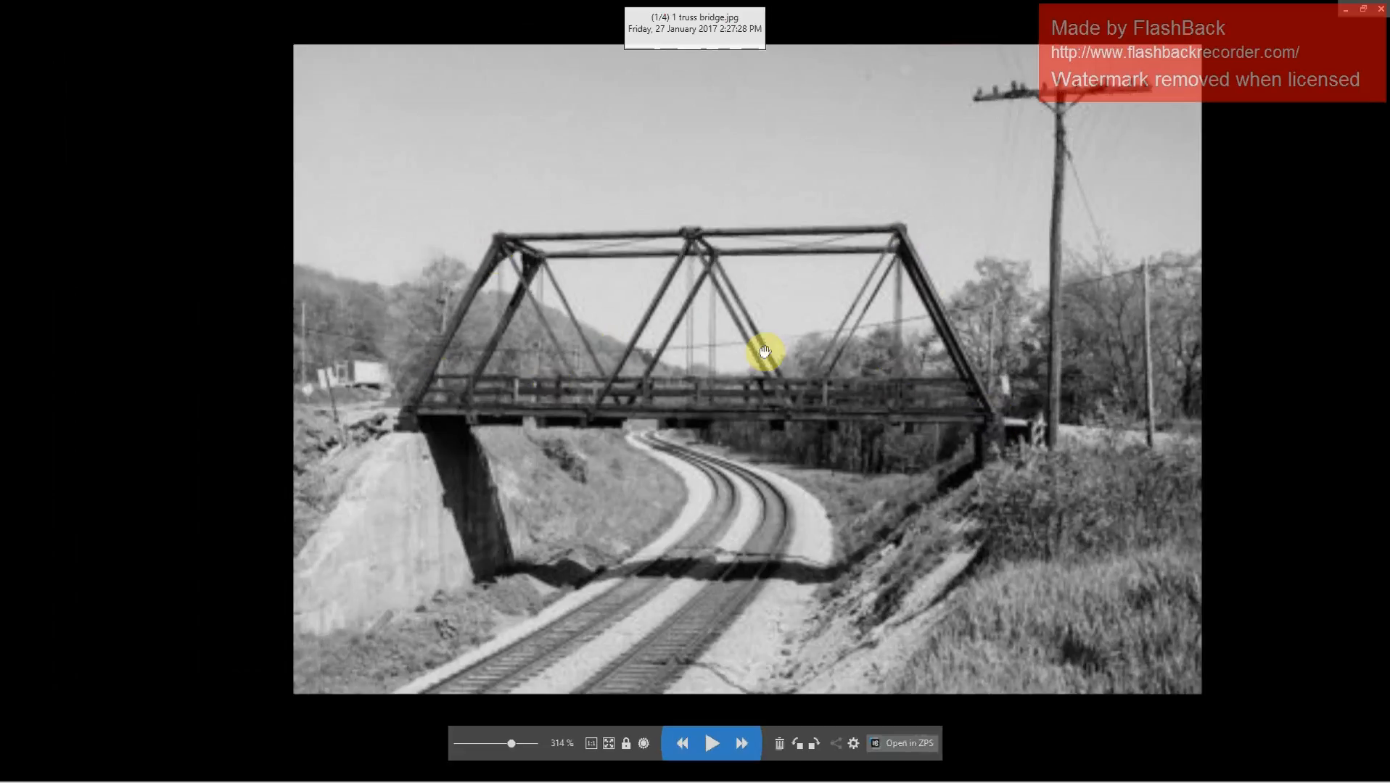
click(1344, 13)
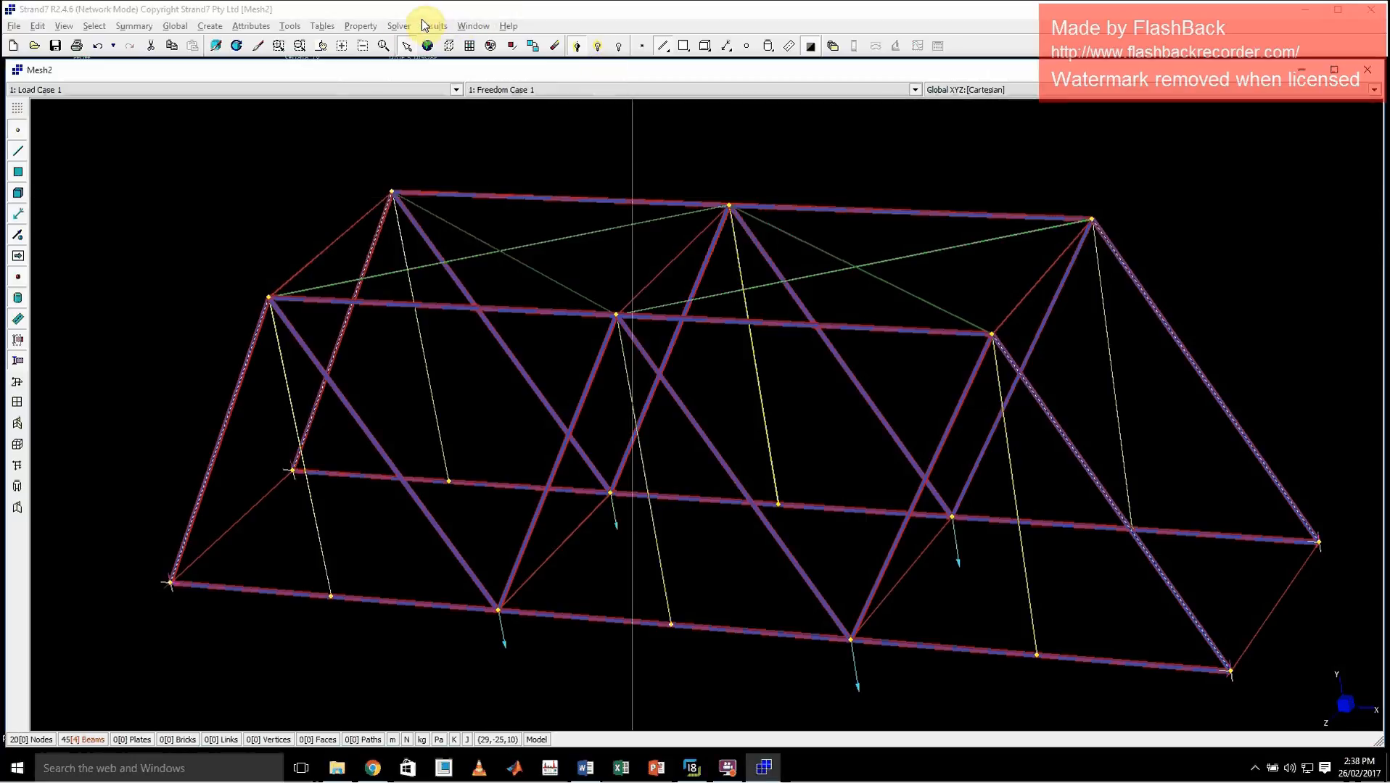
Inspect the cross-section type and dimensions of Beam Property 1 without changing them
click(360, 26)
click(371, 45)
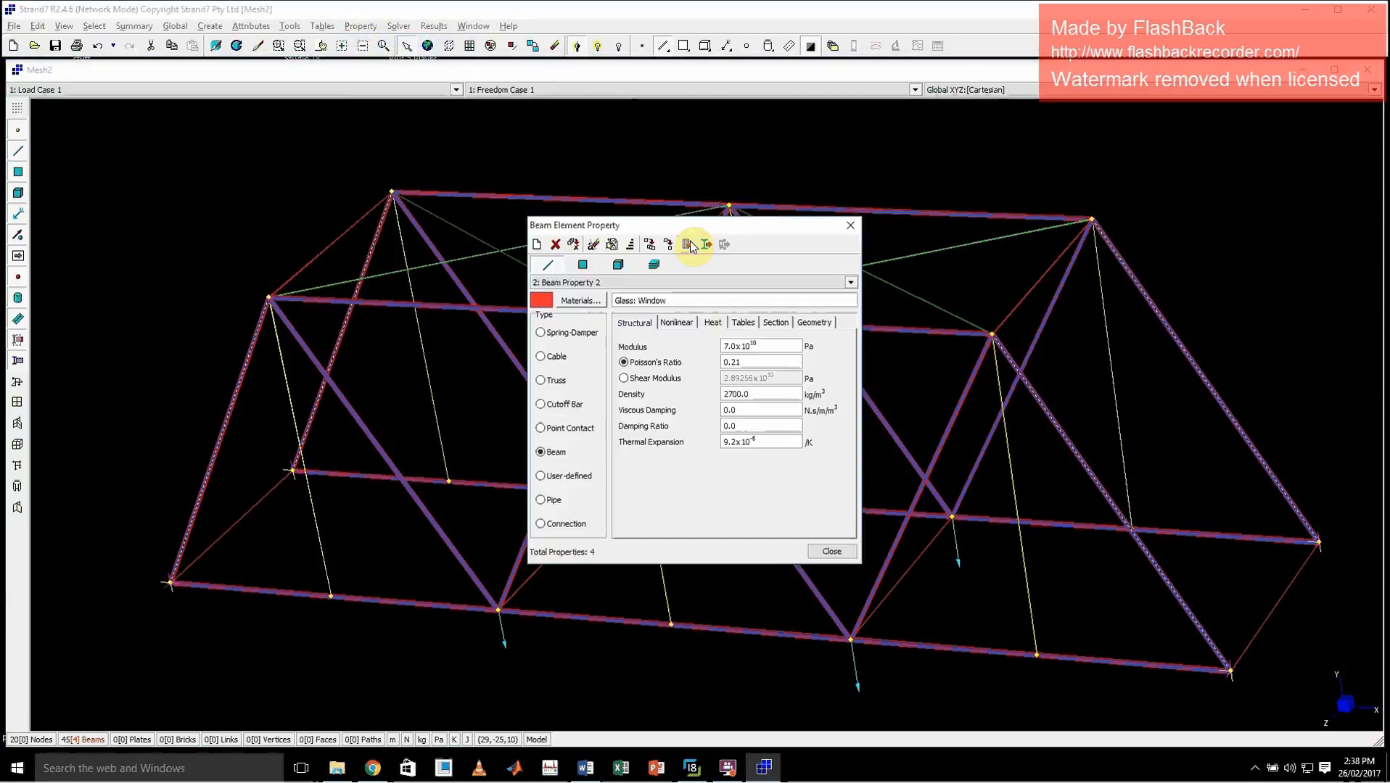
click(599, 283)
click(595, 293)
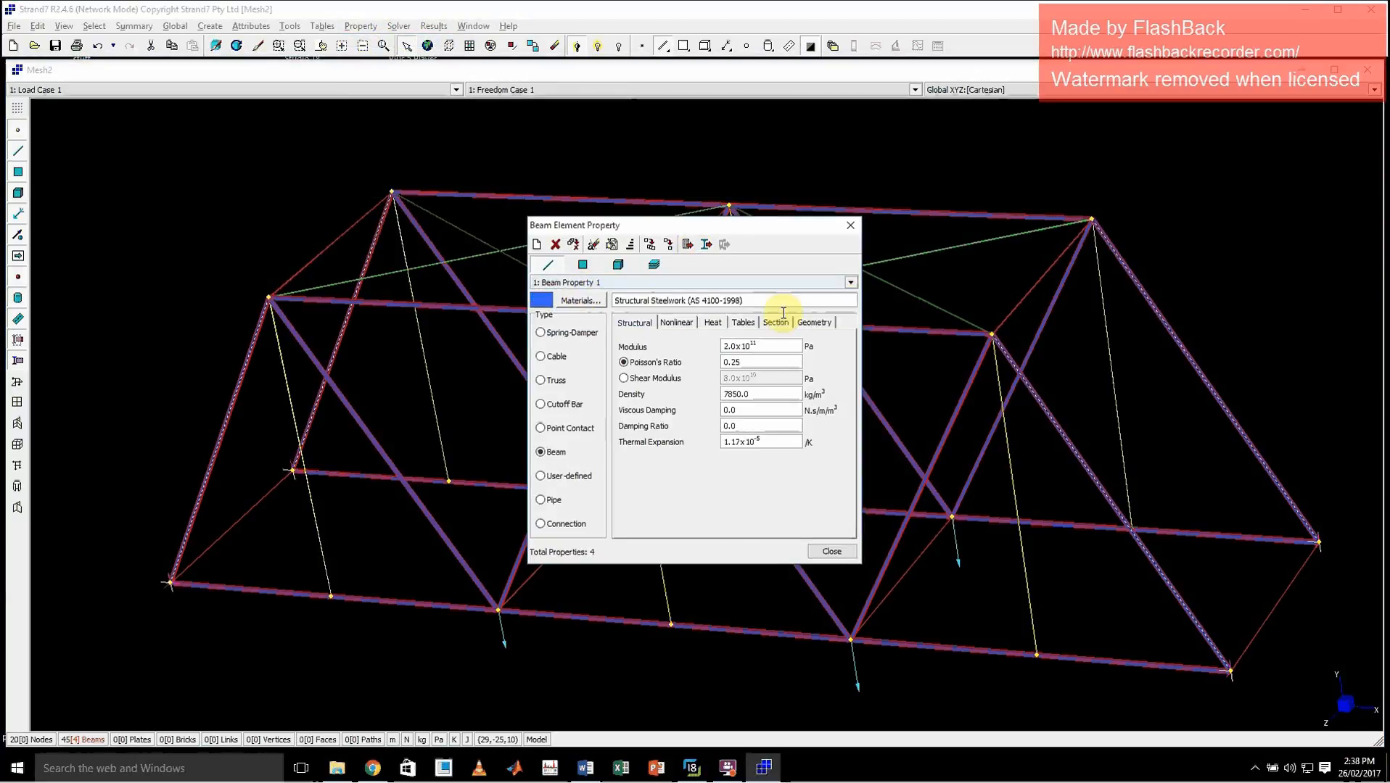
click(820, 322)
click(824, 510)
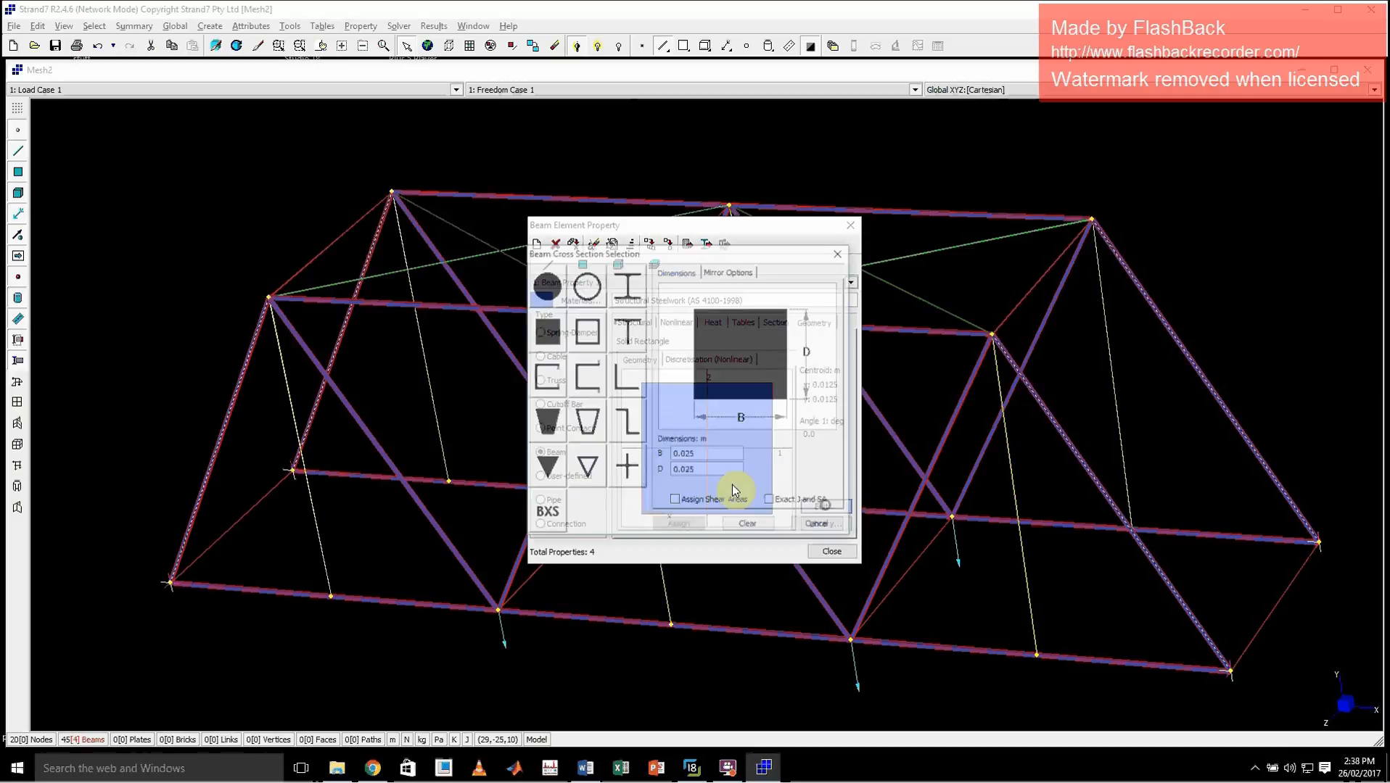
click(817, 526)
click(850, 225)
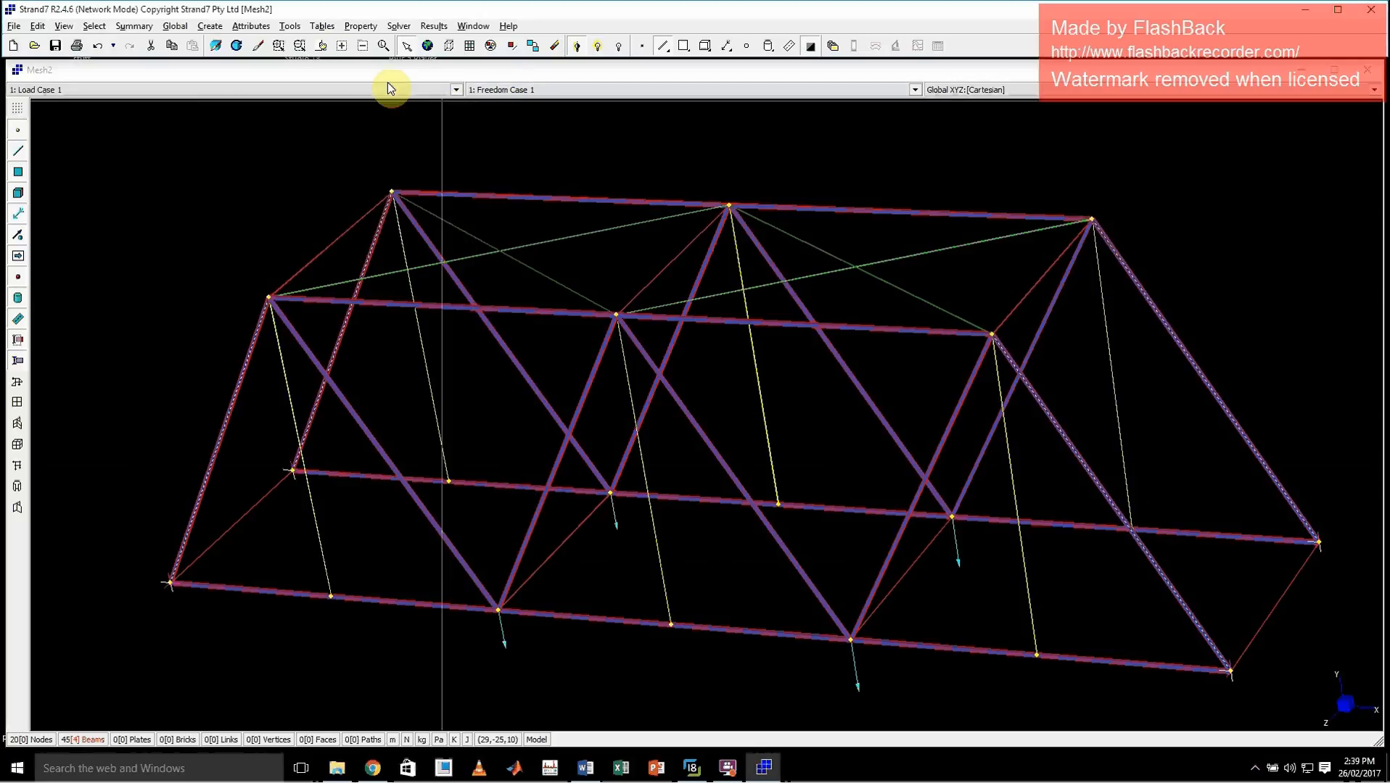
Assign beam property number 6 to the four selected inclined end posts and inspect them at a top corner joint
click(247, 28)
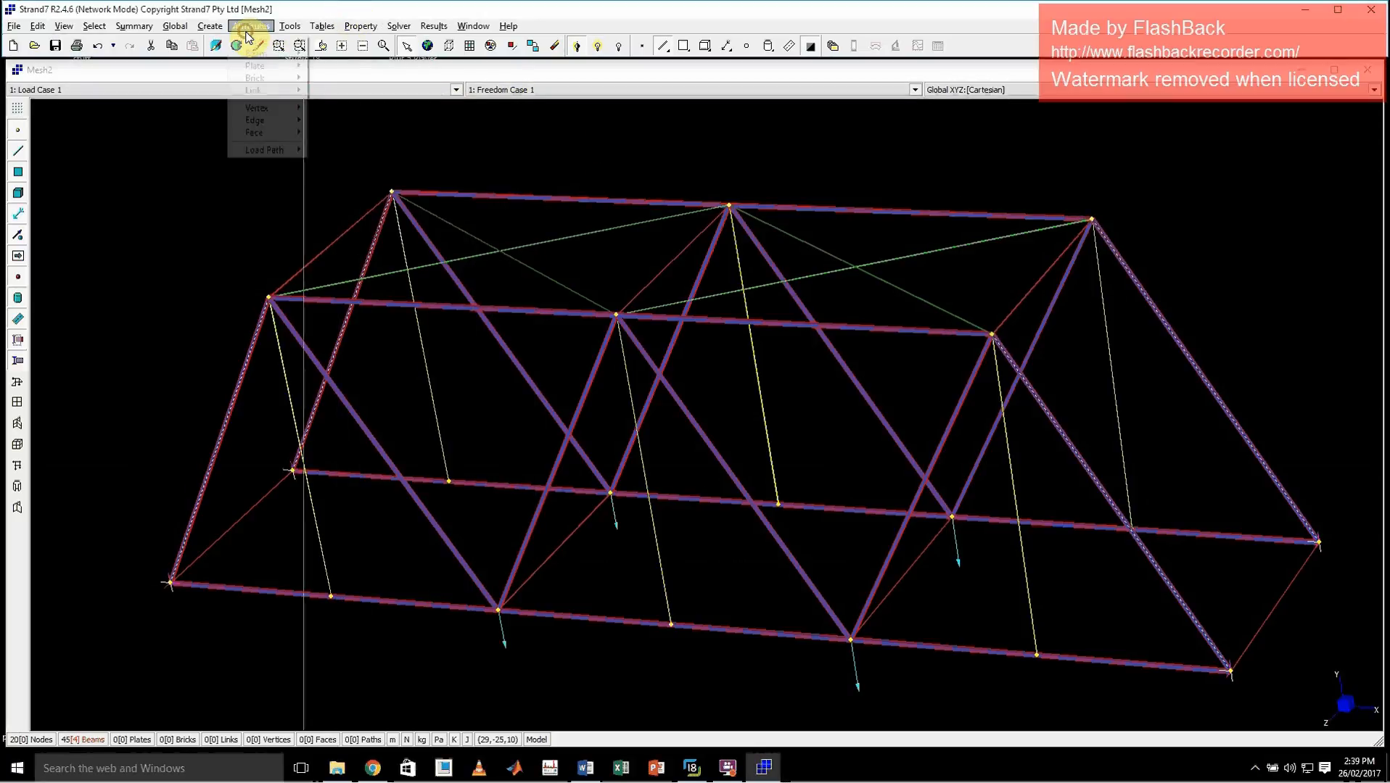
mouse_move(265, 54)
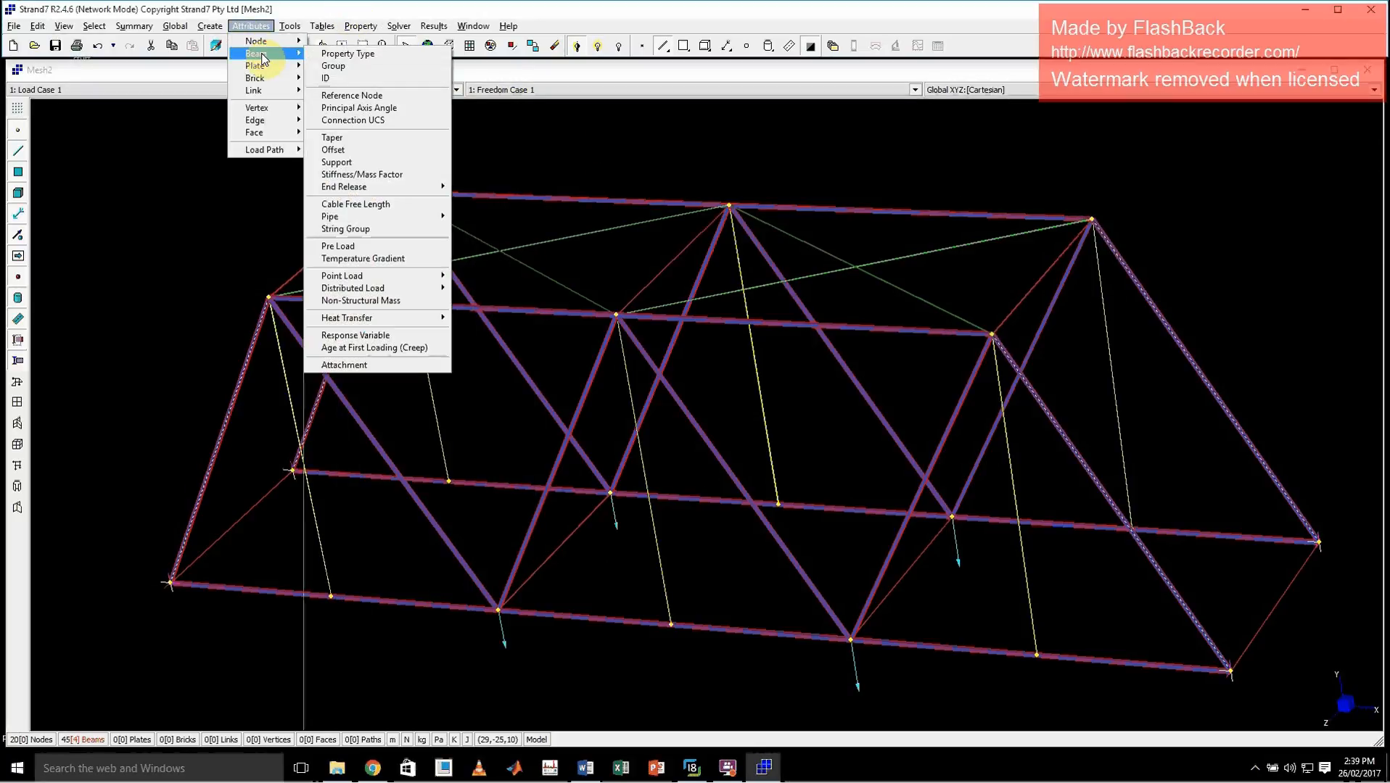
click(350, 53)
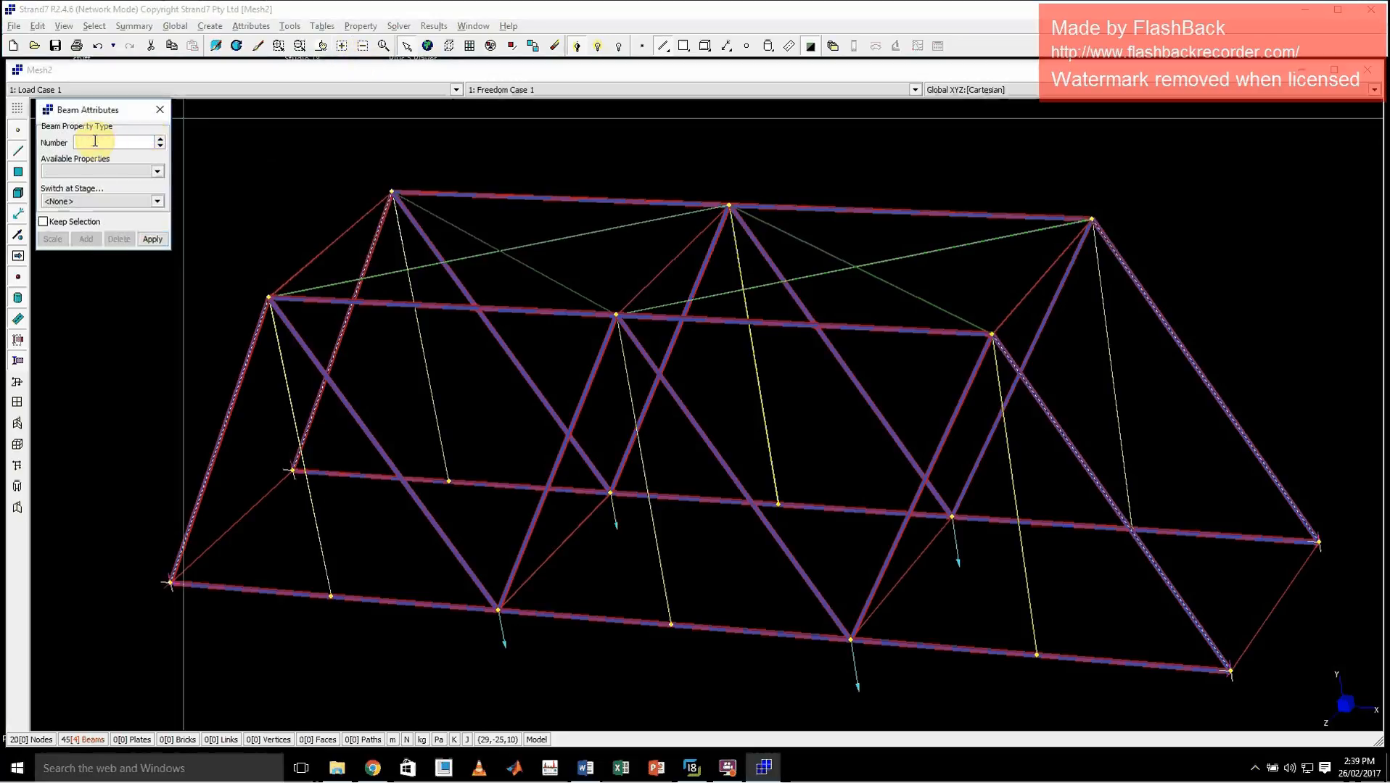
click(152, 240)
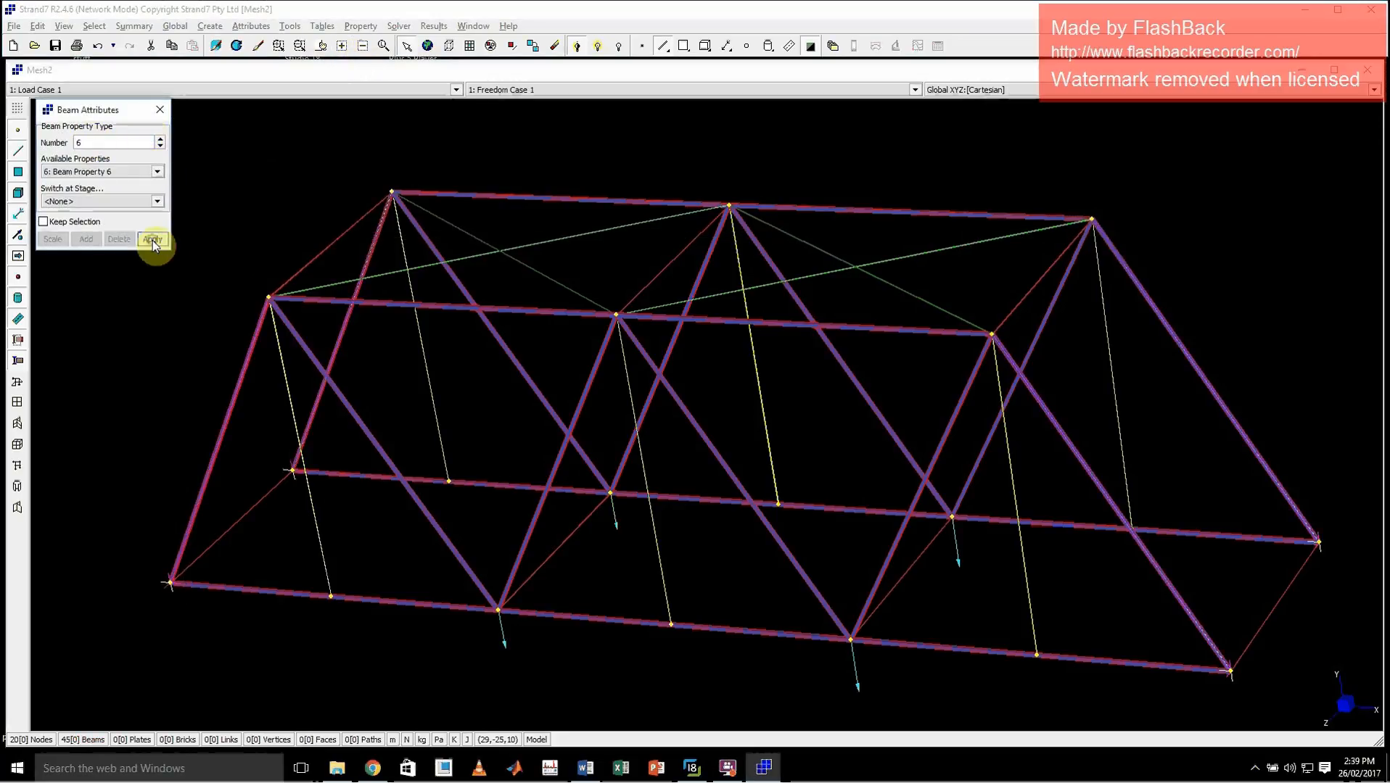
click(159, 110)
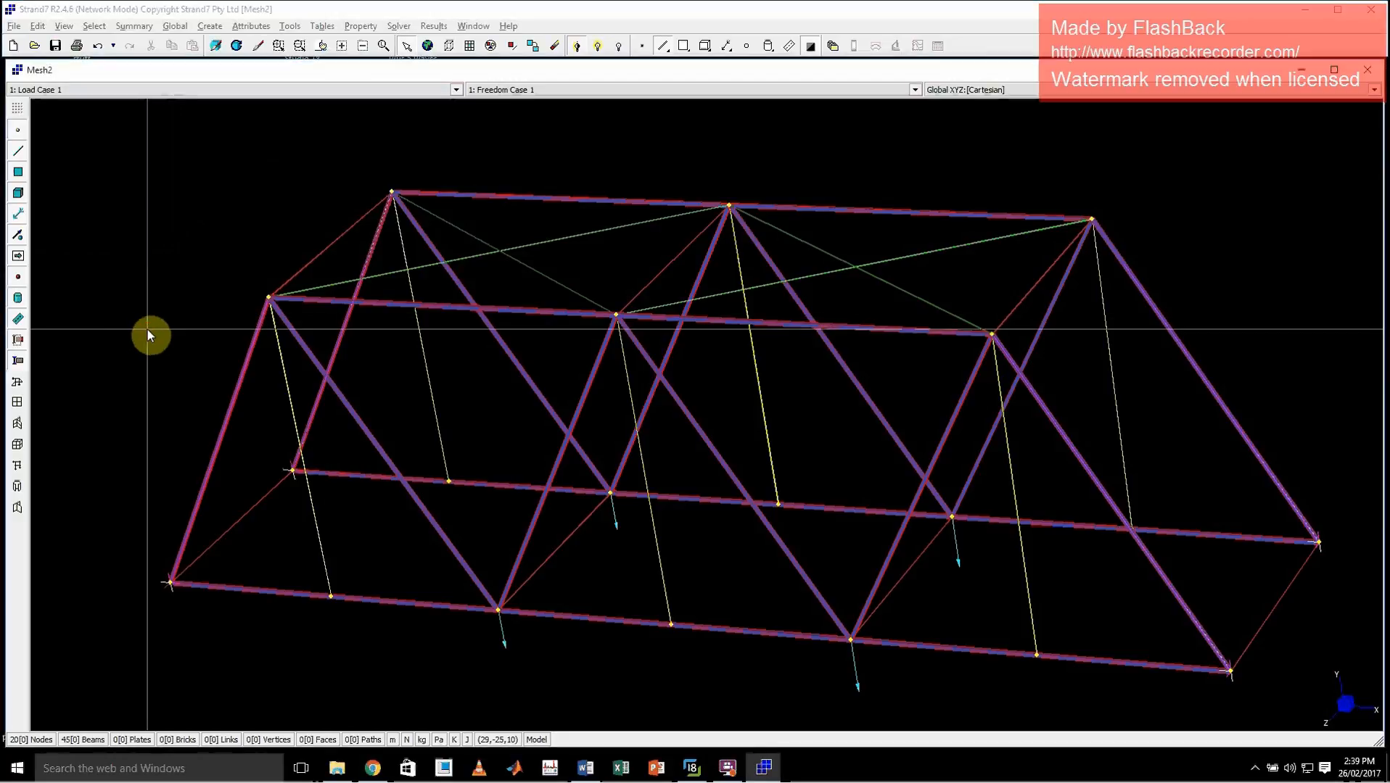
drag(172, 258, 314, 381)
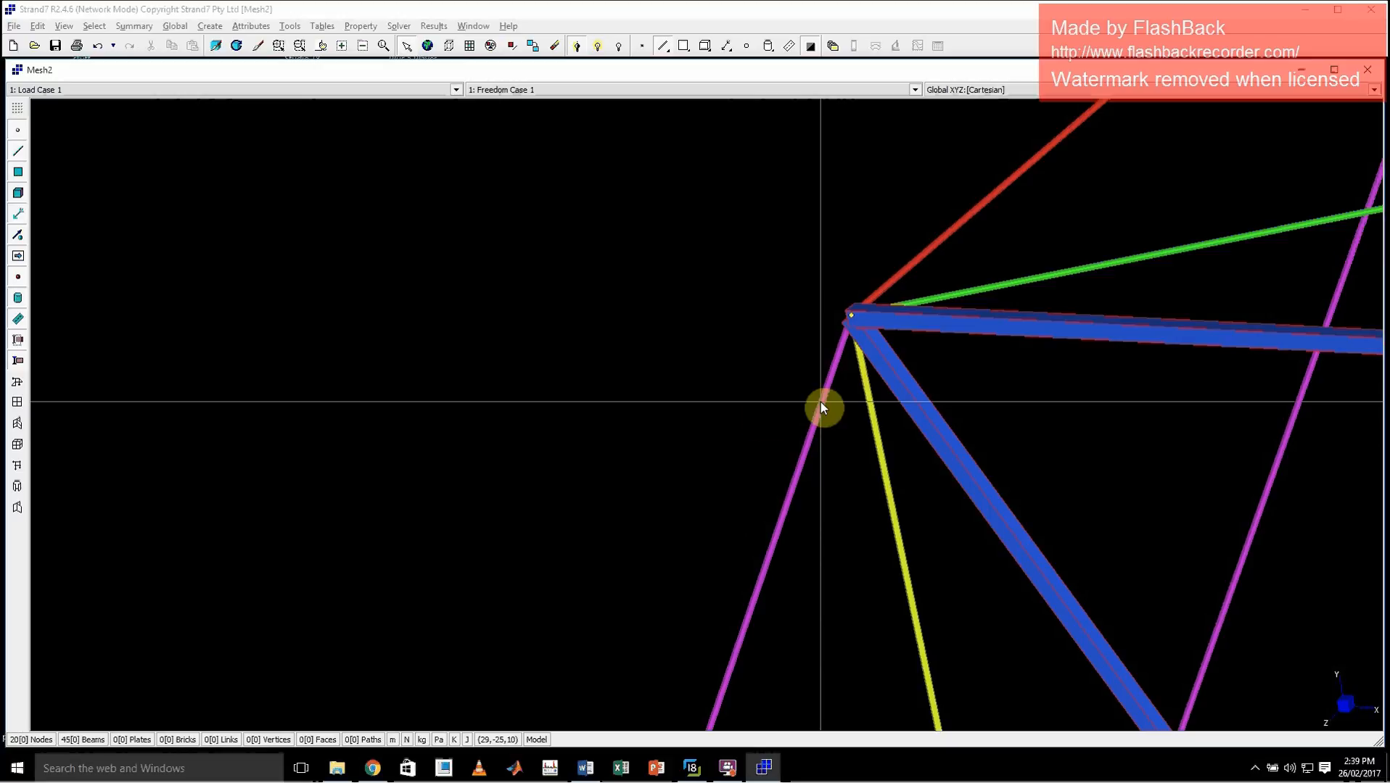
middle_click(679, 398)
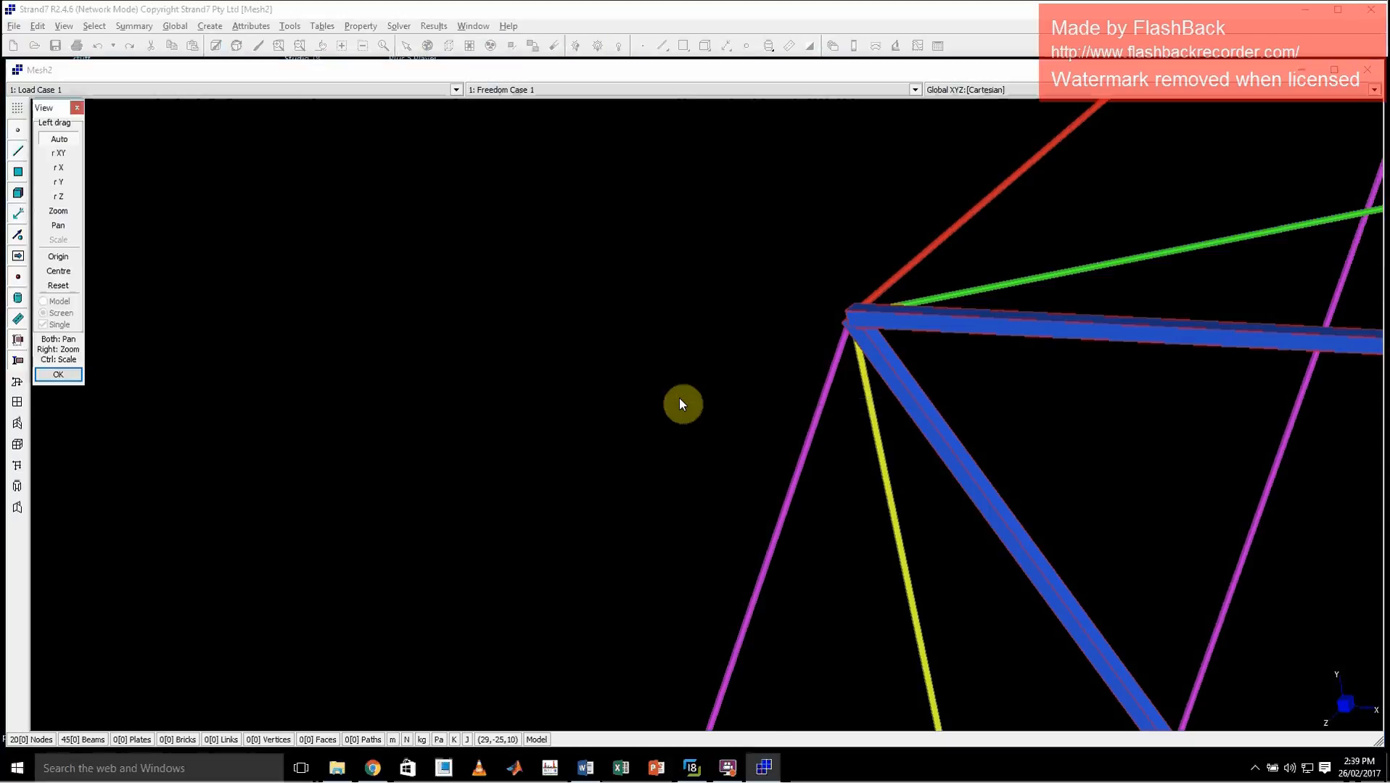
click(83, 109)
double_click(401, 345)
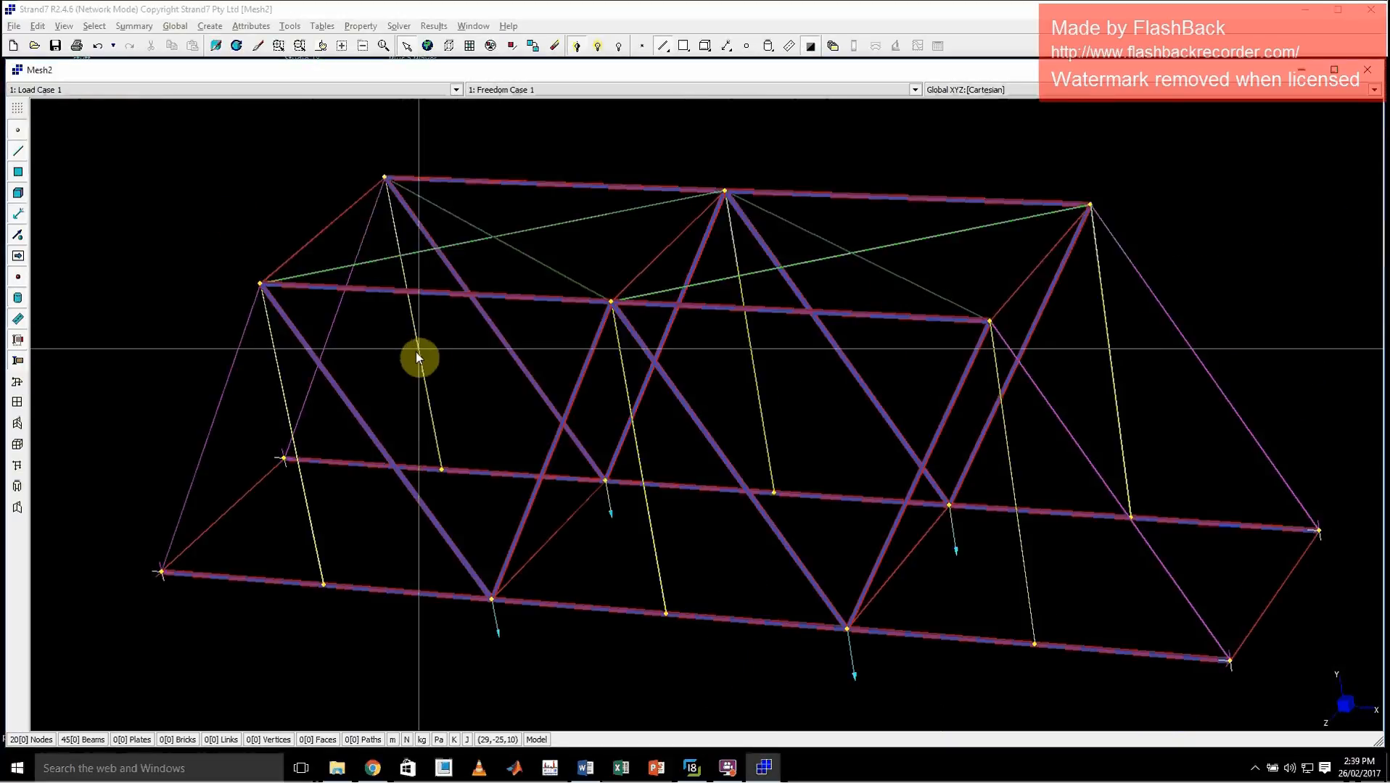
Set the material of Beam Property 3 to Aluminium Alloy: 1350 - H12
click(362, 27)
click(382, 48)
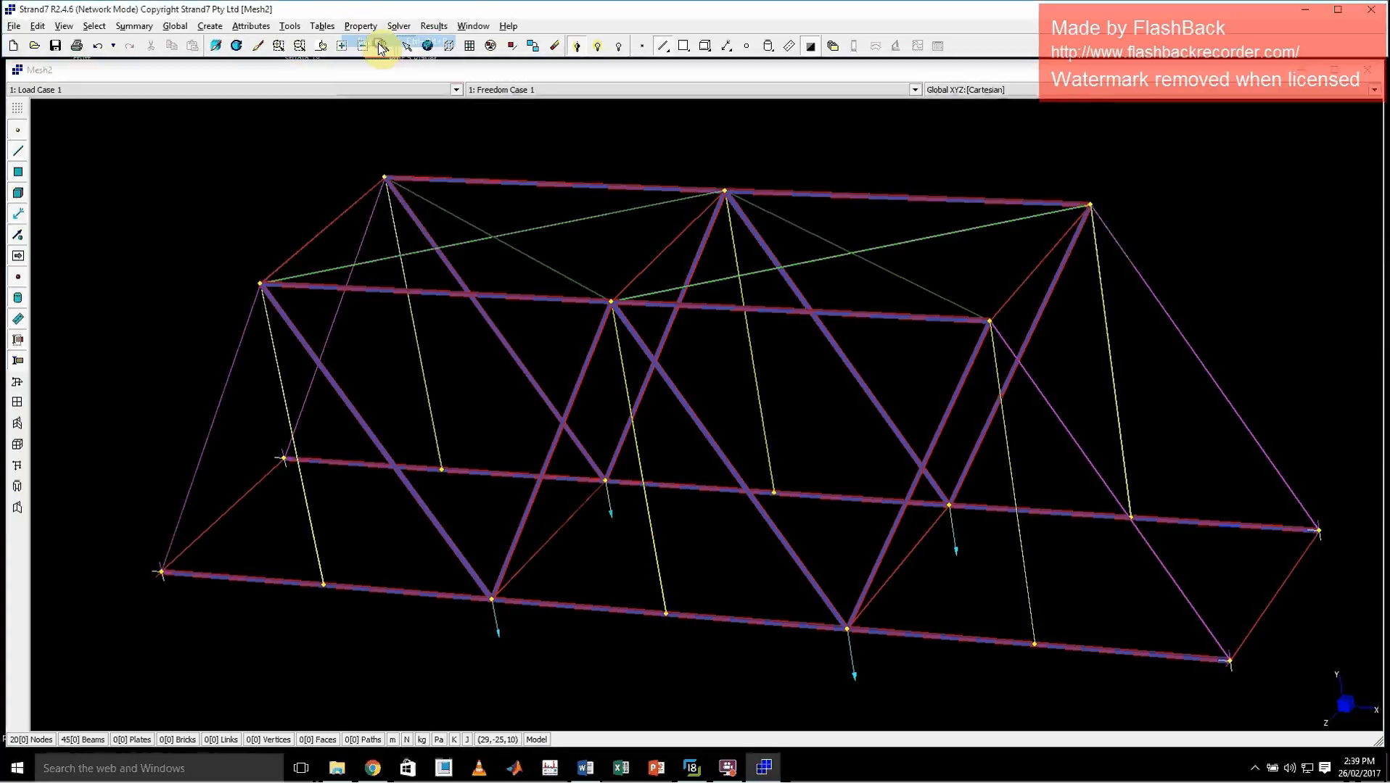
click(586, 285)
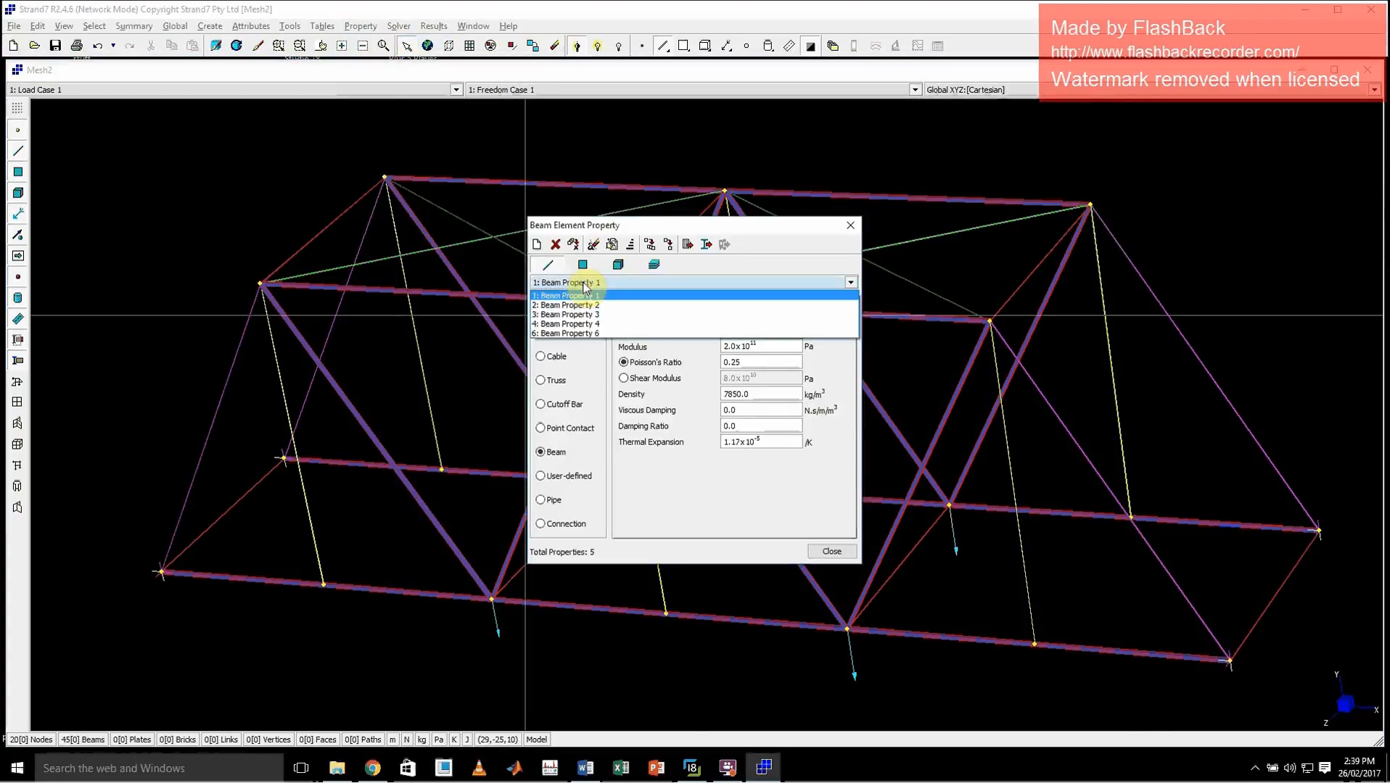
click(606, 304)
click(599, 284)
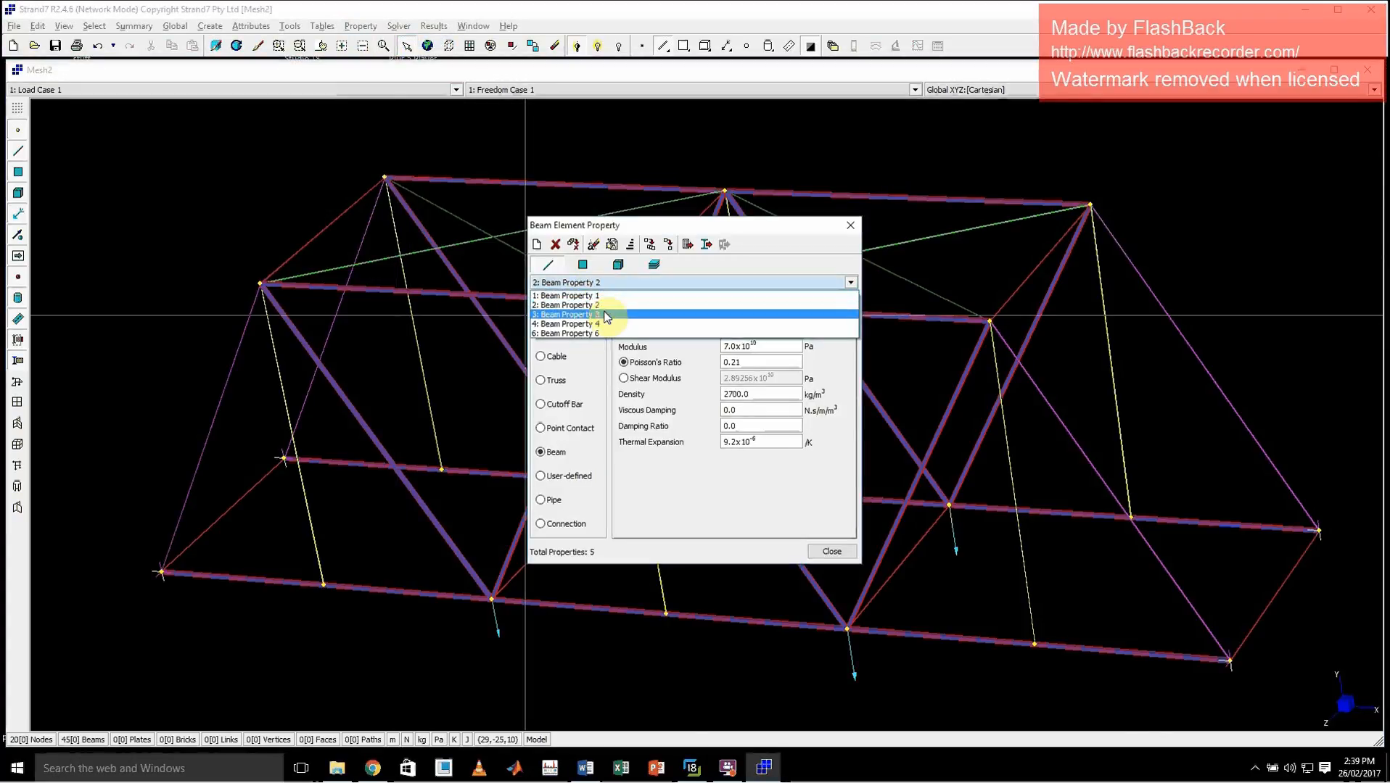
click(605, 312)
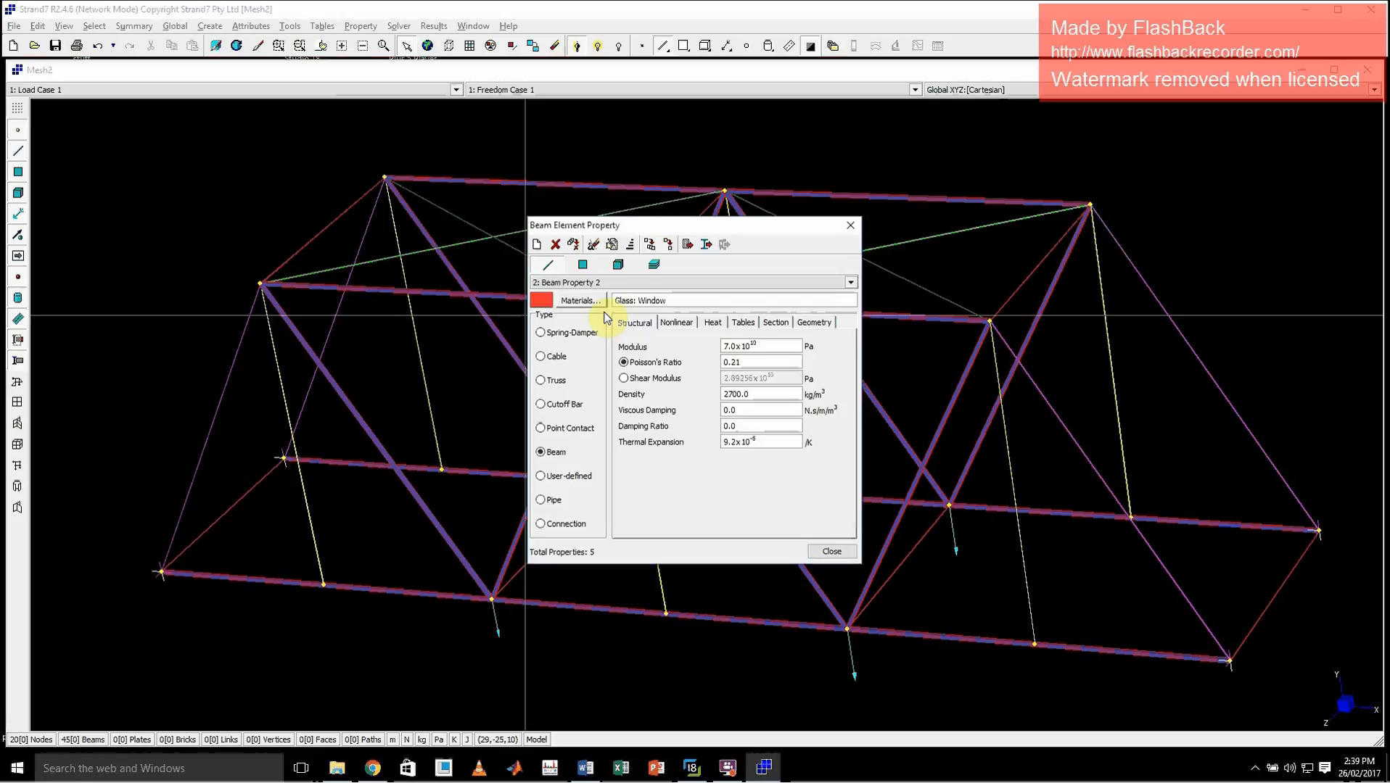
click(630, 284)
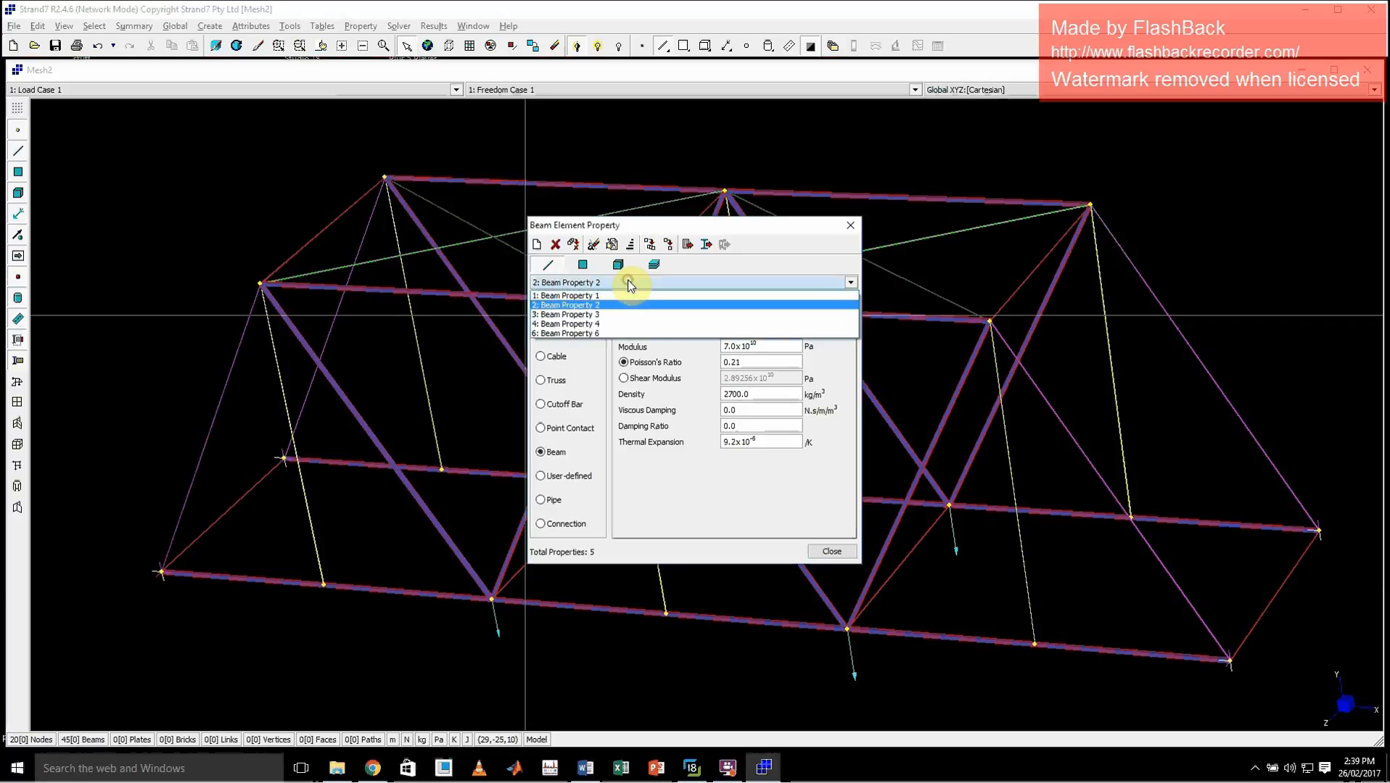
click(602, 314)
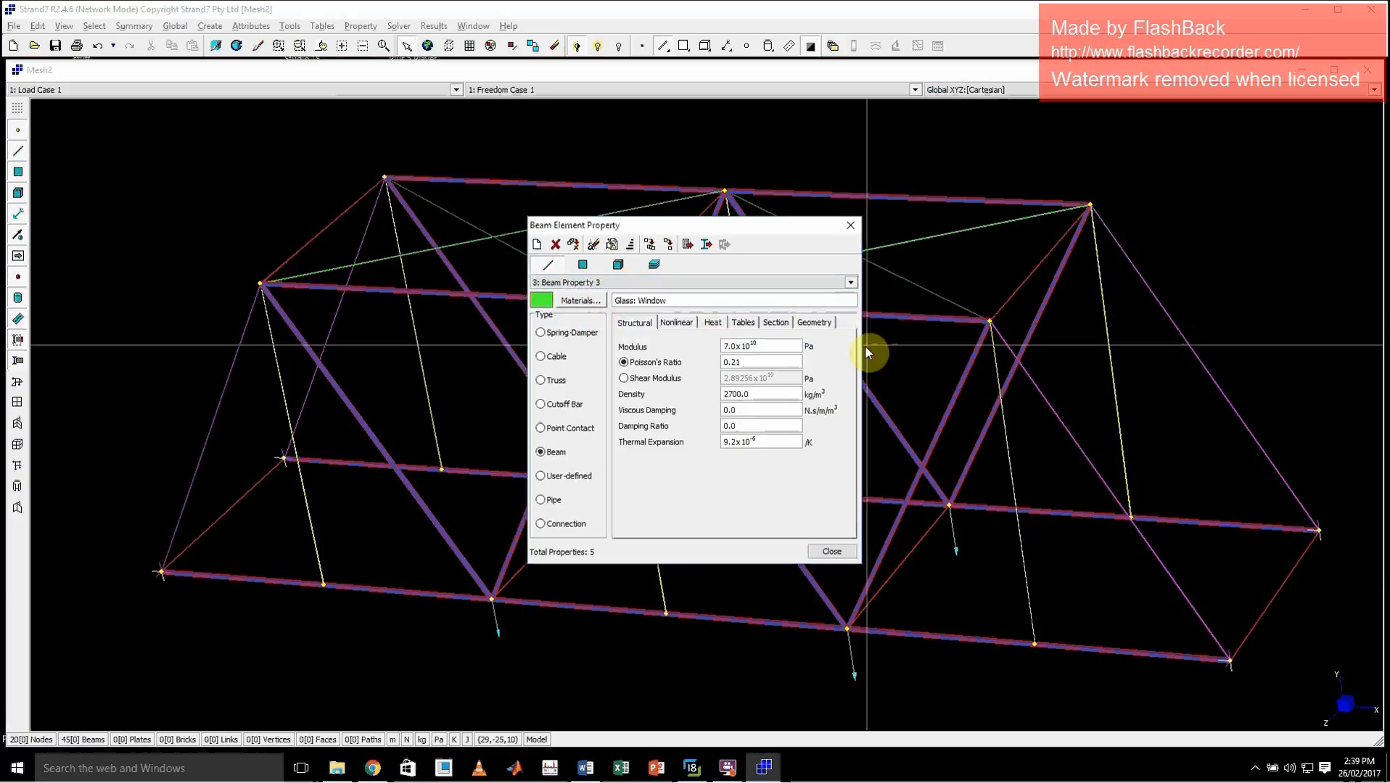
click(580, 300)
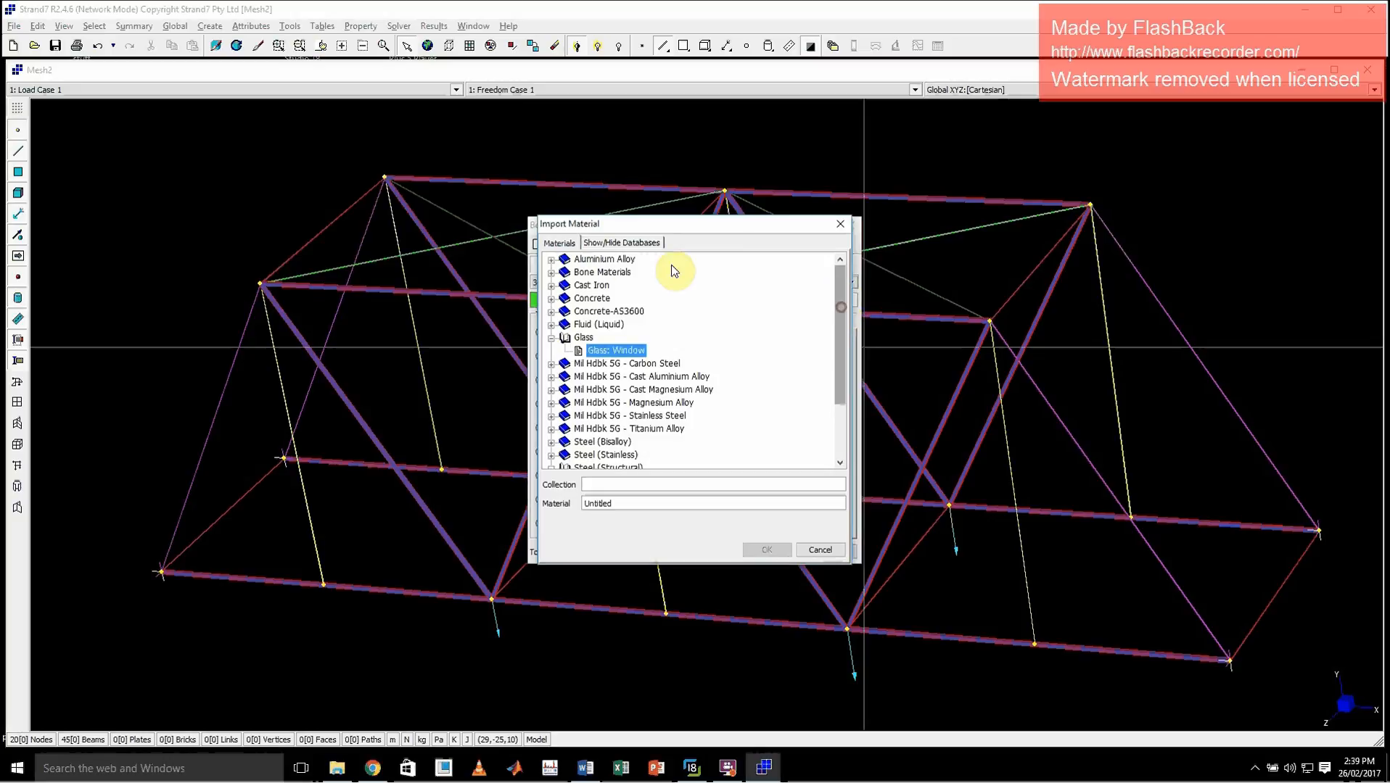
double_click(584, 260)
double_click(633, 429)
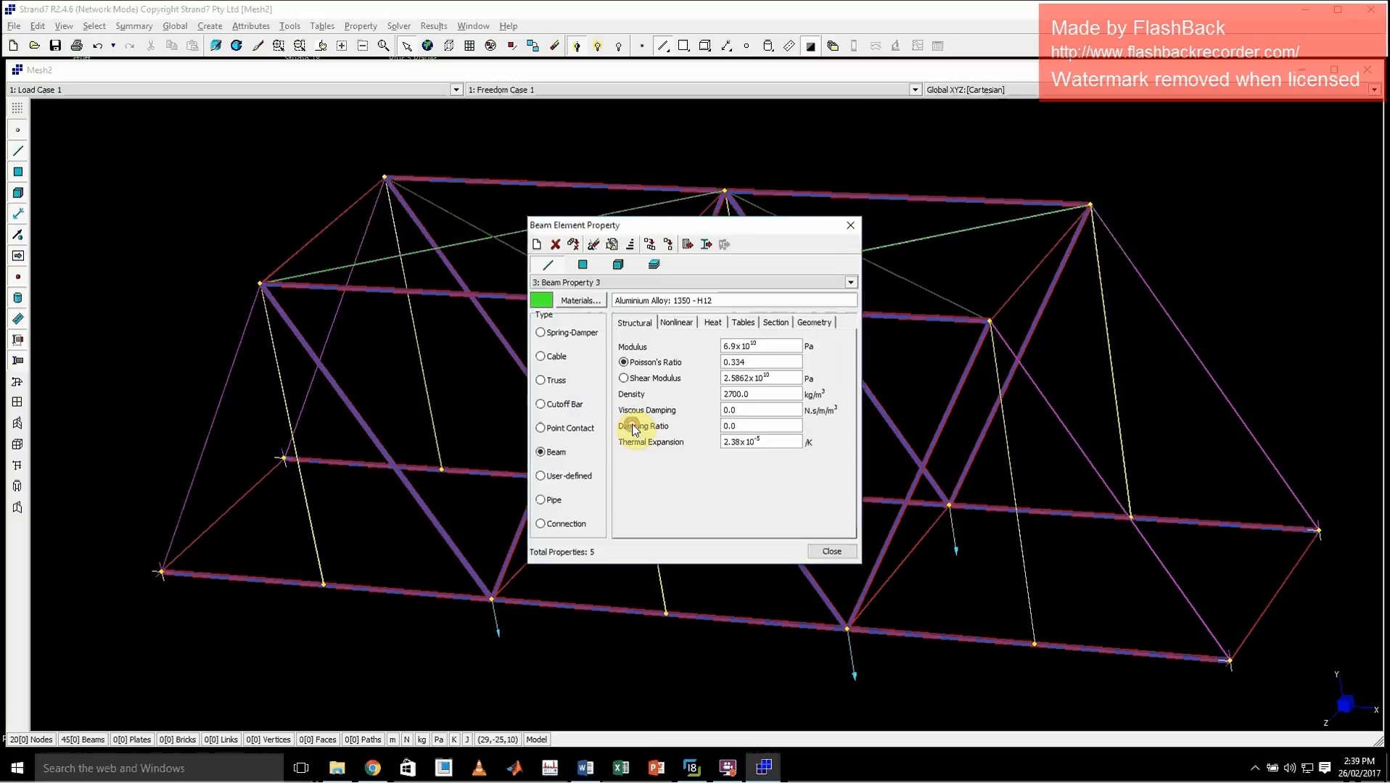
Give Beam Property 3 a solid rectangle cross-section with B 0.02 m and D 0.003 m
click(818, 323)
click(823, 511)
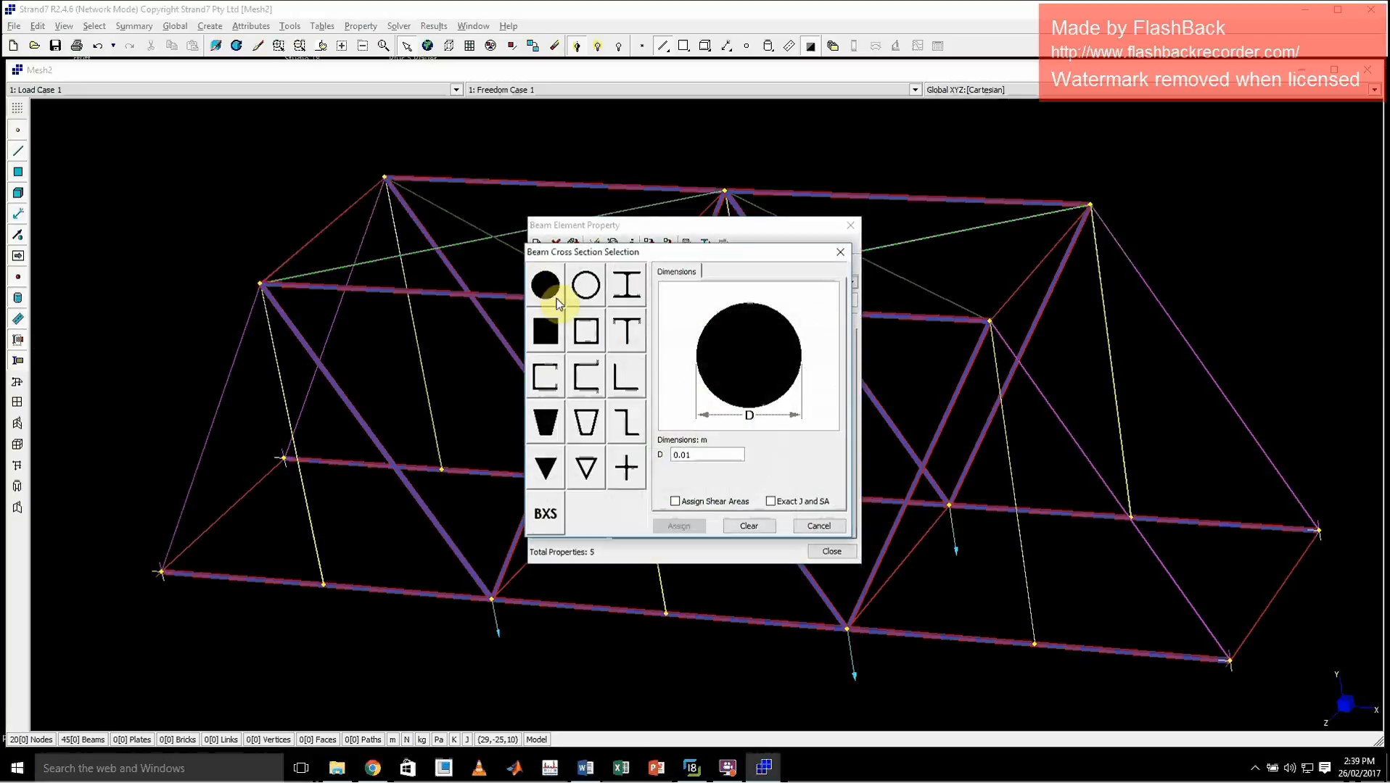
click(545, 331)
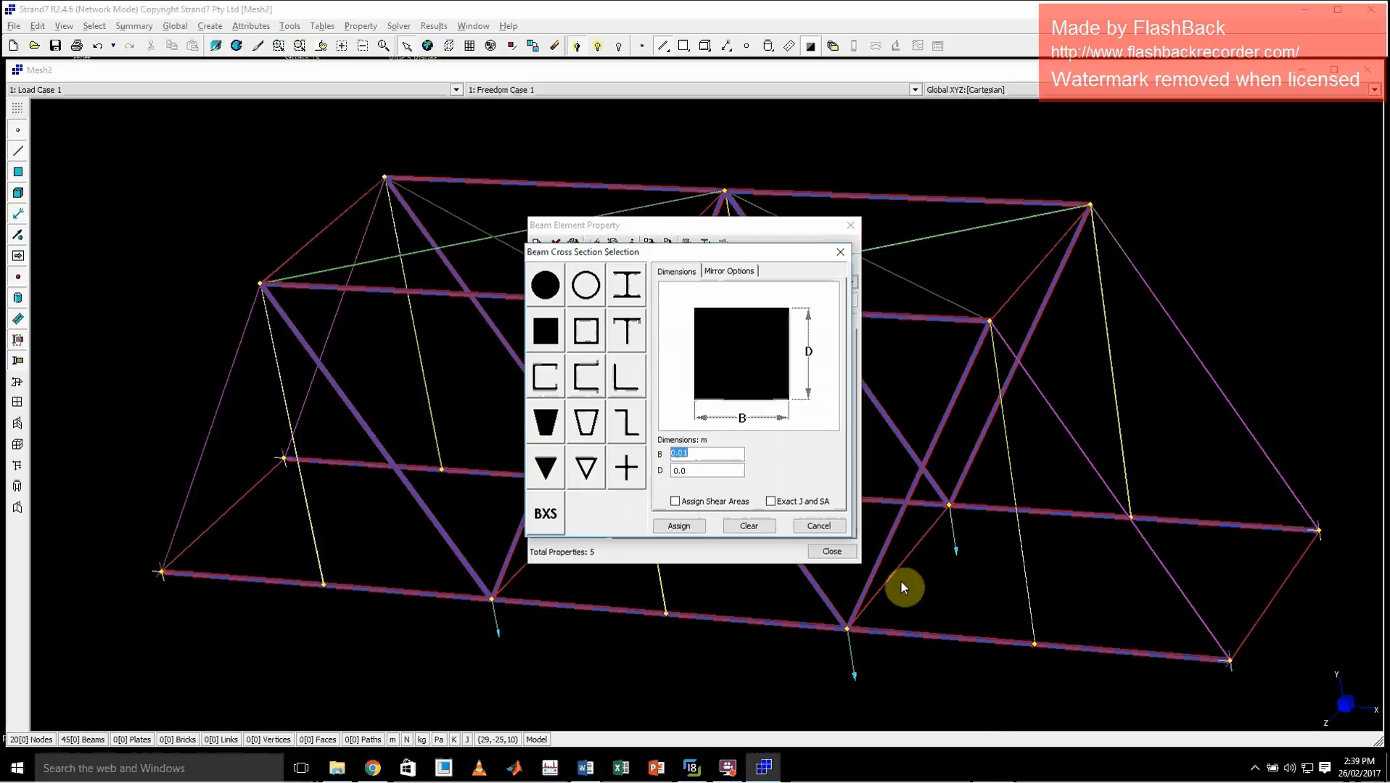
text(0.)
click(683, 525)
Set the material of Beam Property 4 to Structural Steelwork (AS 4100-1998)
click(620, 282)
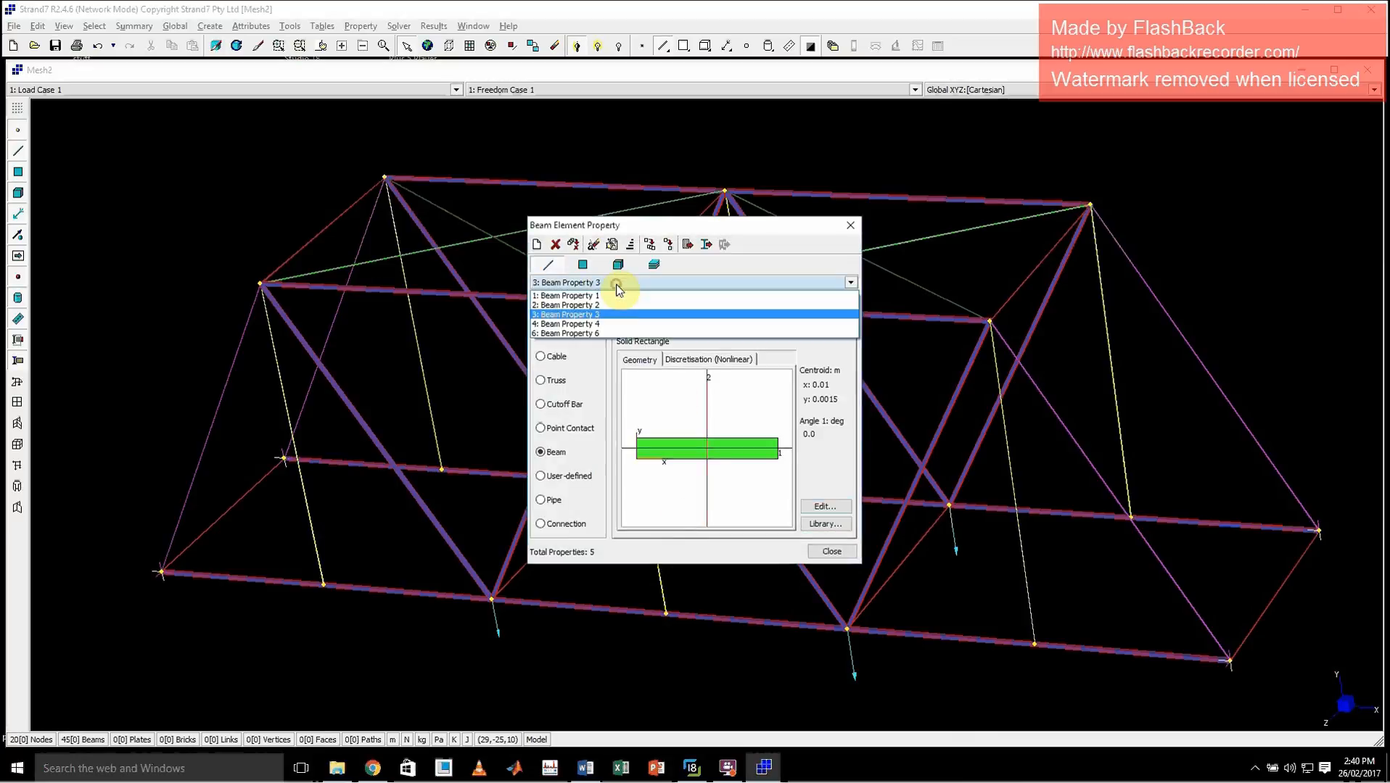
click(602, 324)
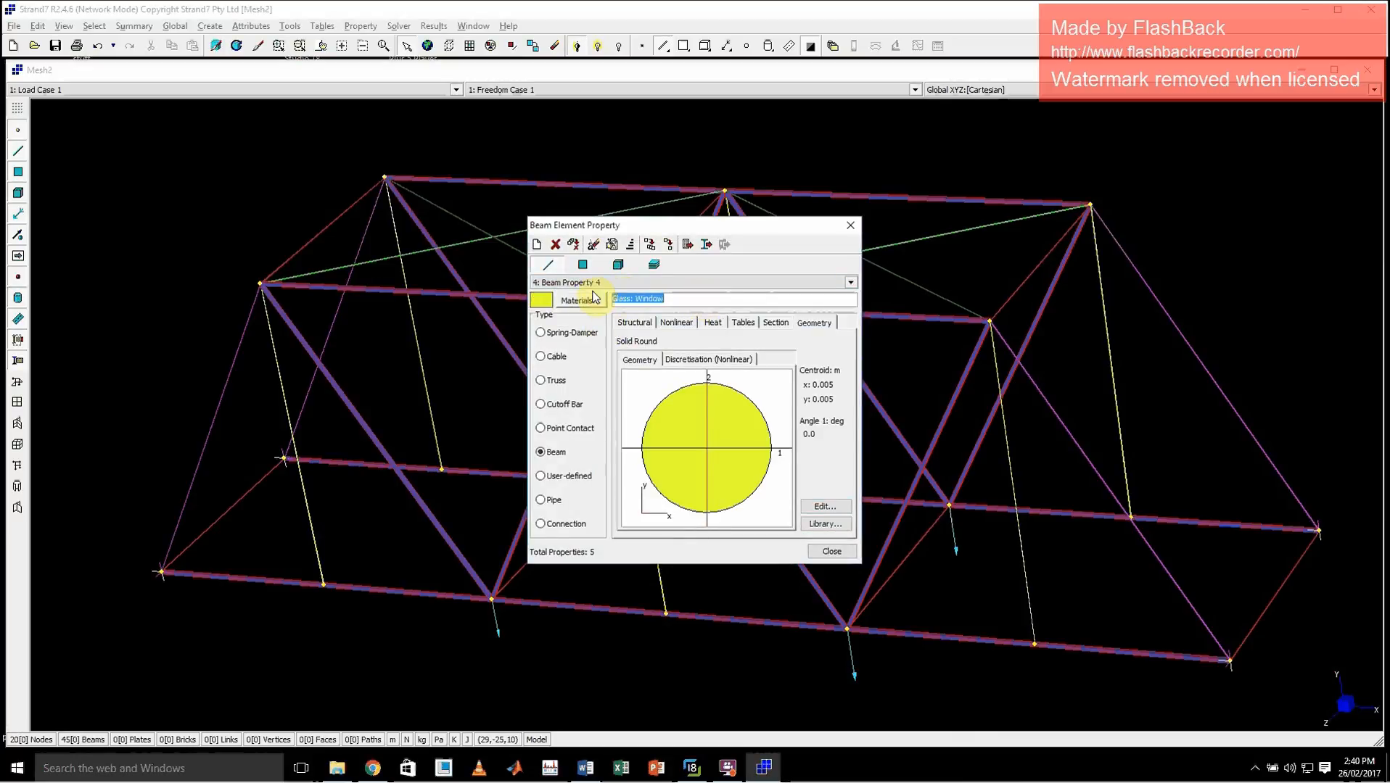
click(593, 297)
click(779, 424)
scroll(773, 417, down, 15)
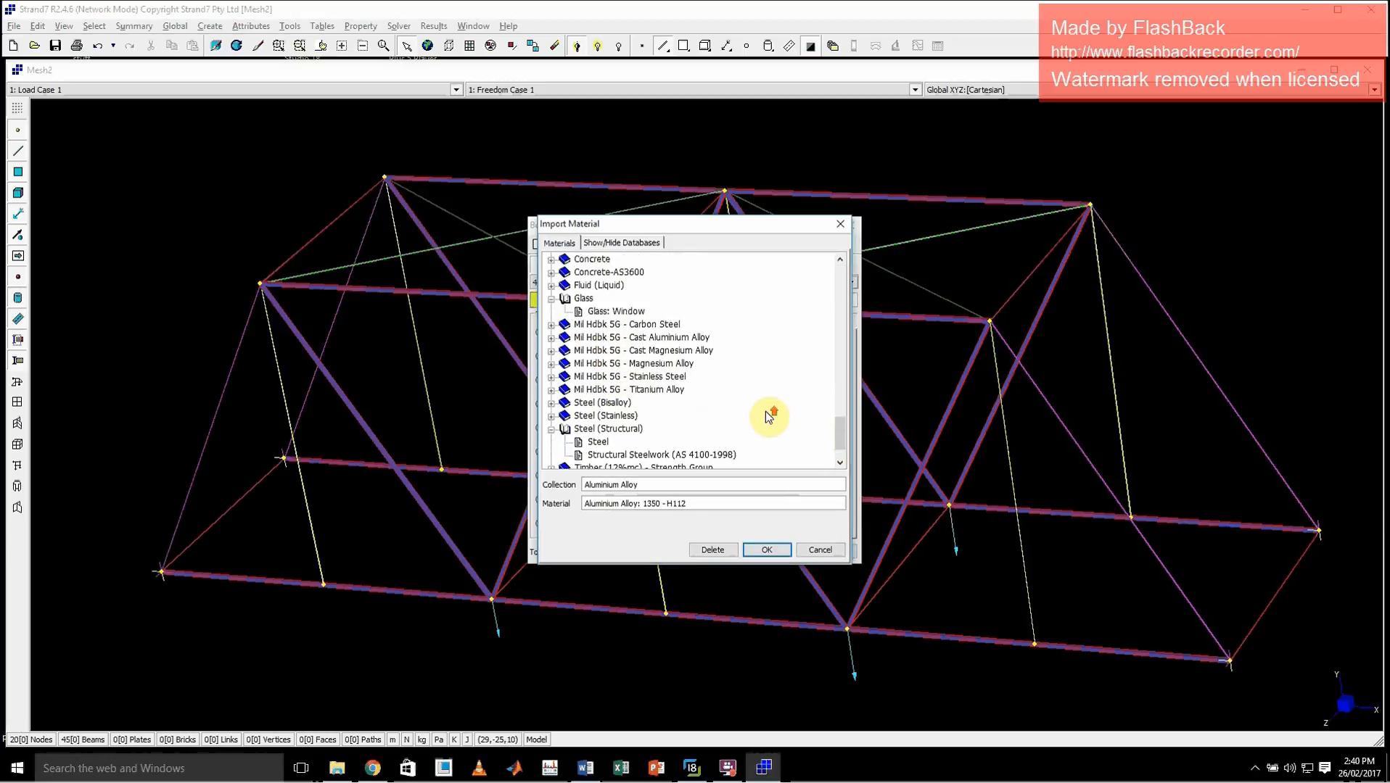
double_click(632, 416)
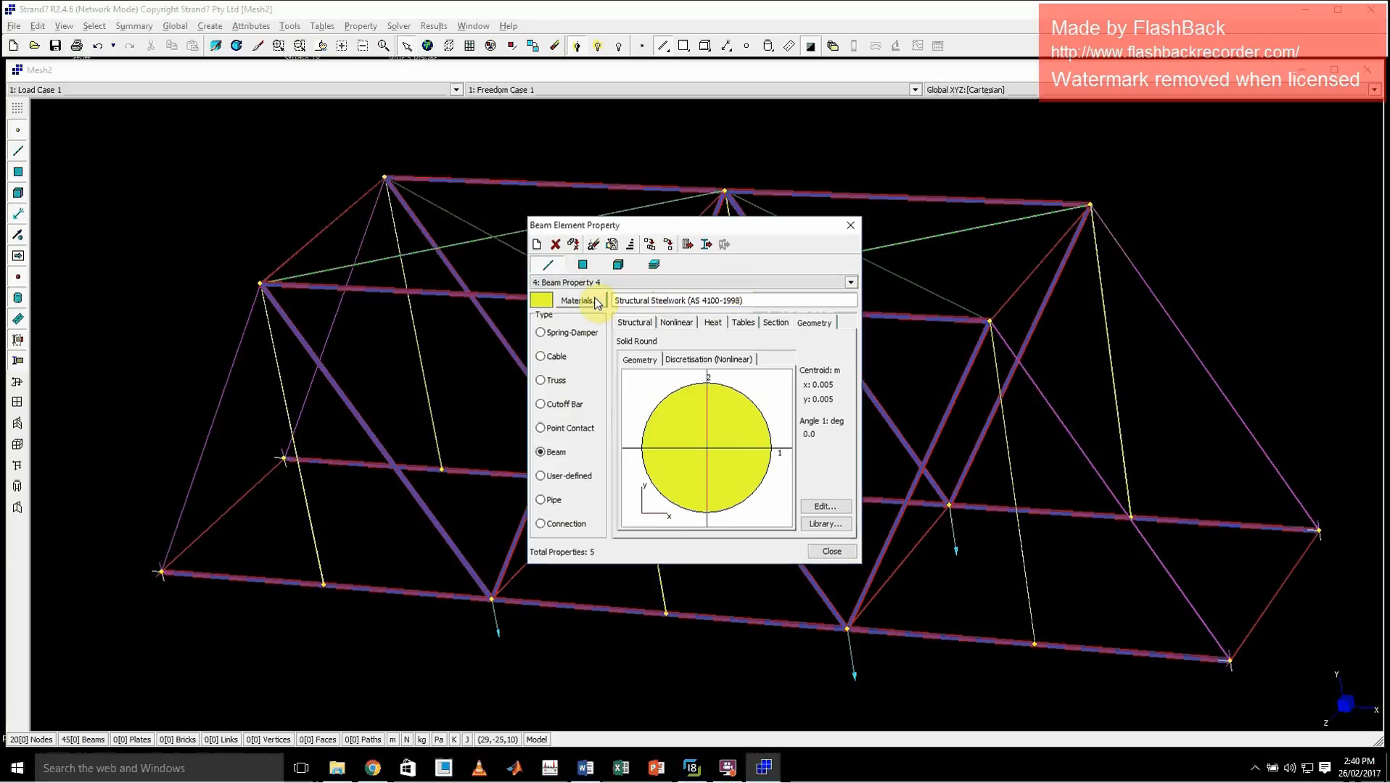
Set the material of Beam Property 6 to Timber (12% m.c.): Stress Grade F5
click(628, 287)
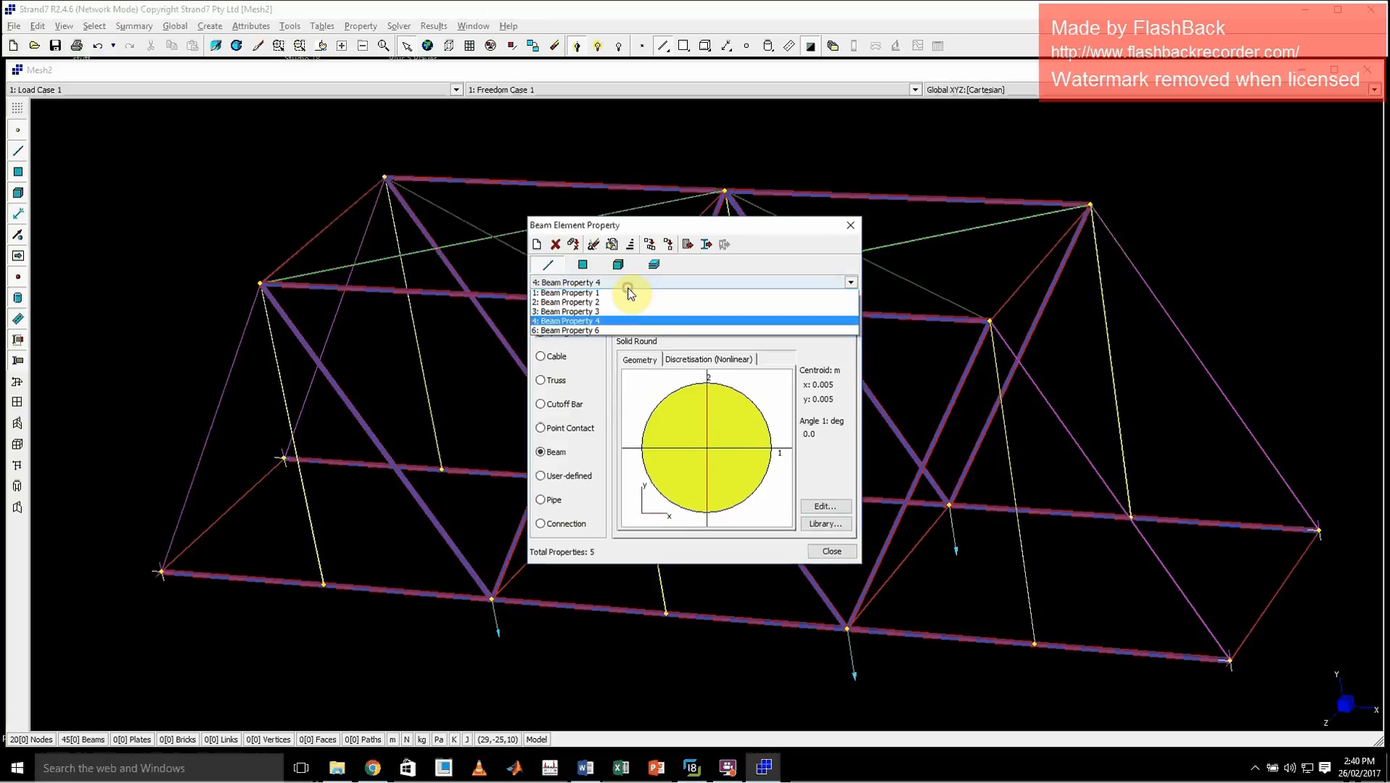
click(583, 333)
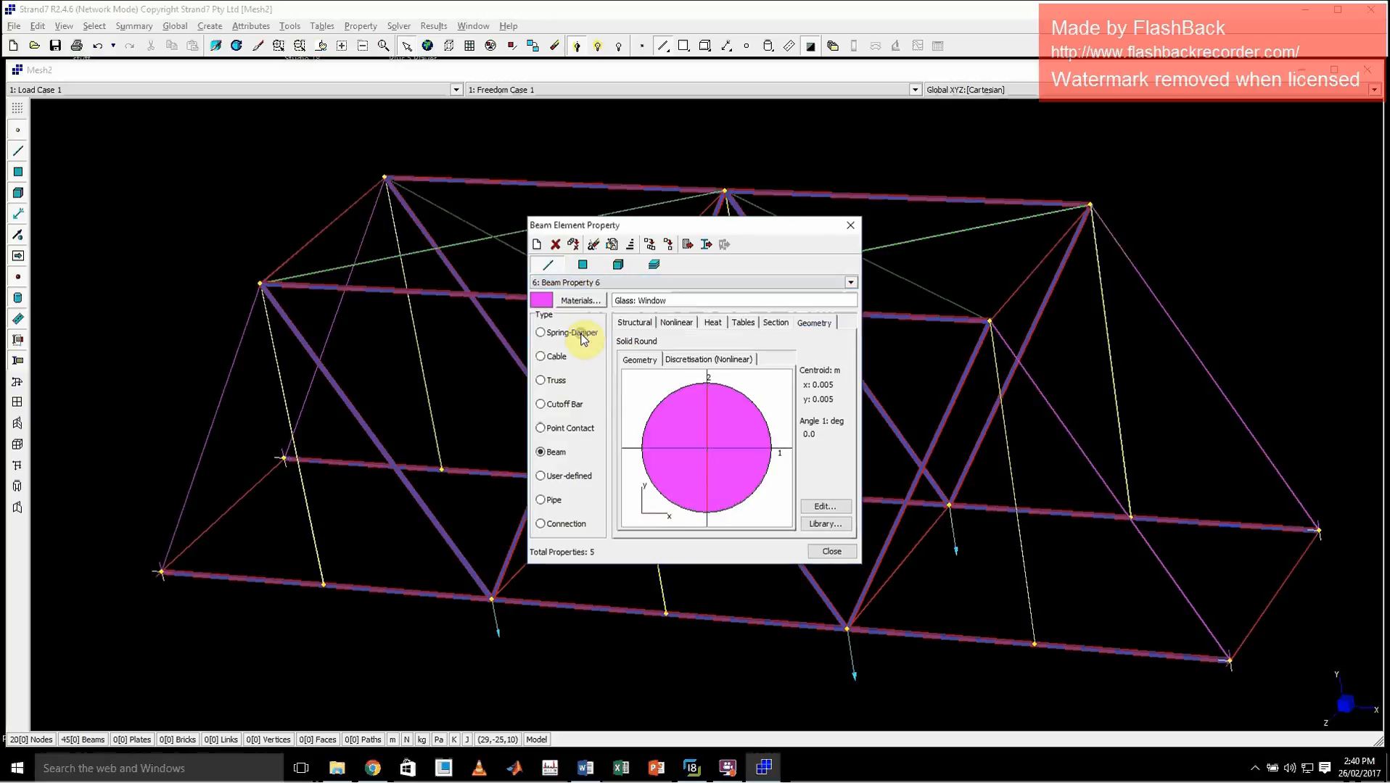
click(581, 302)
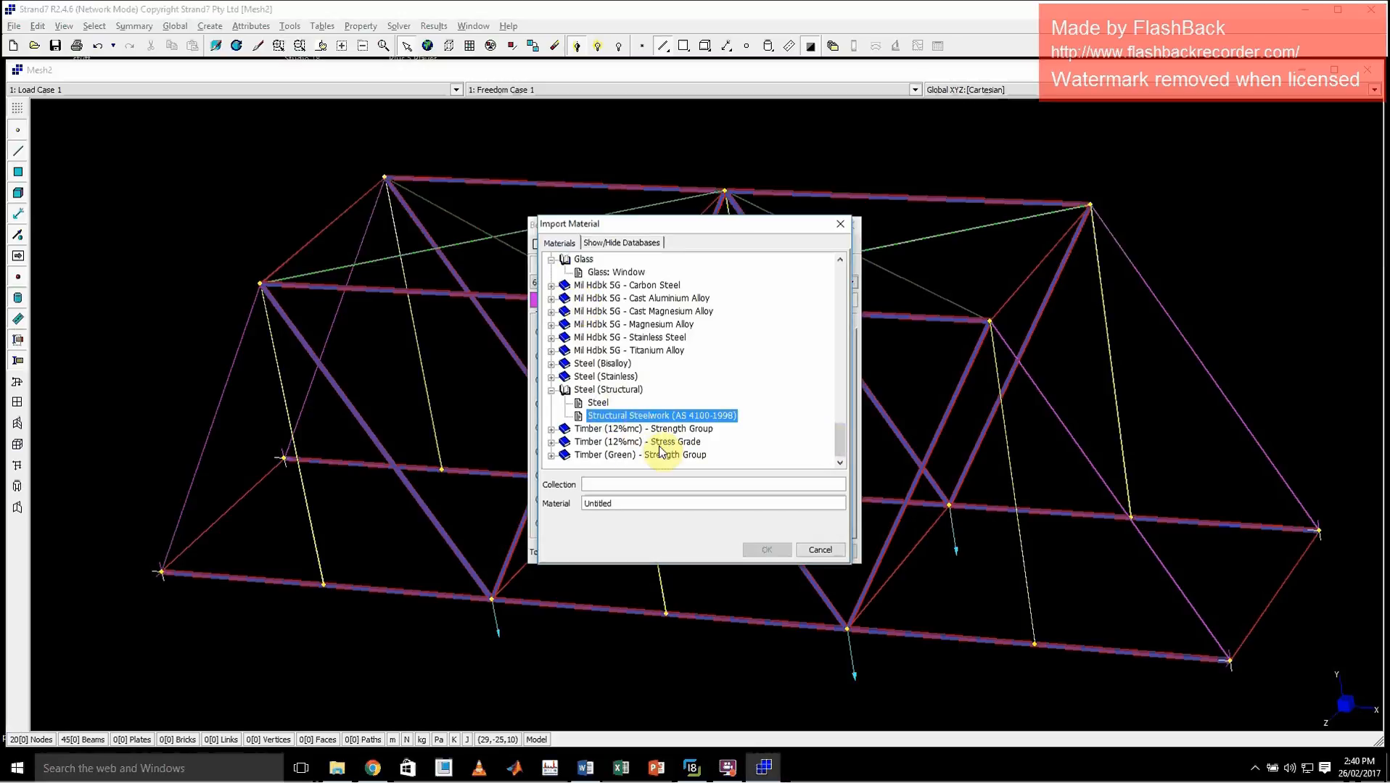
double_click(623, 442)
click(638, 434)
double_click(638, 435)
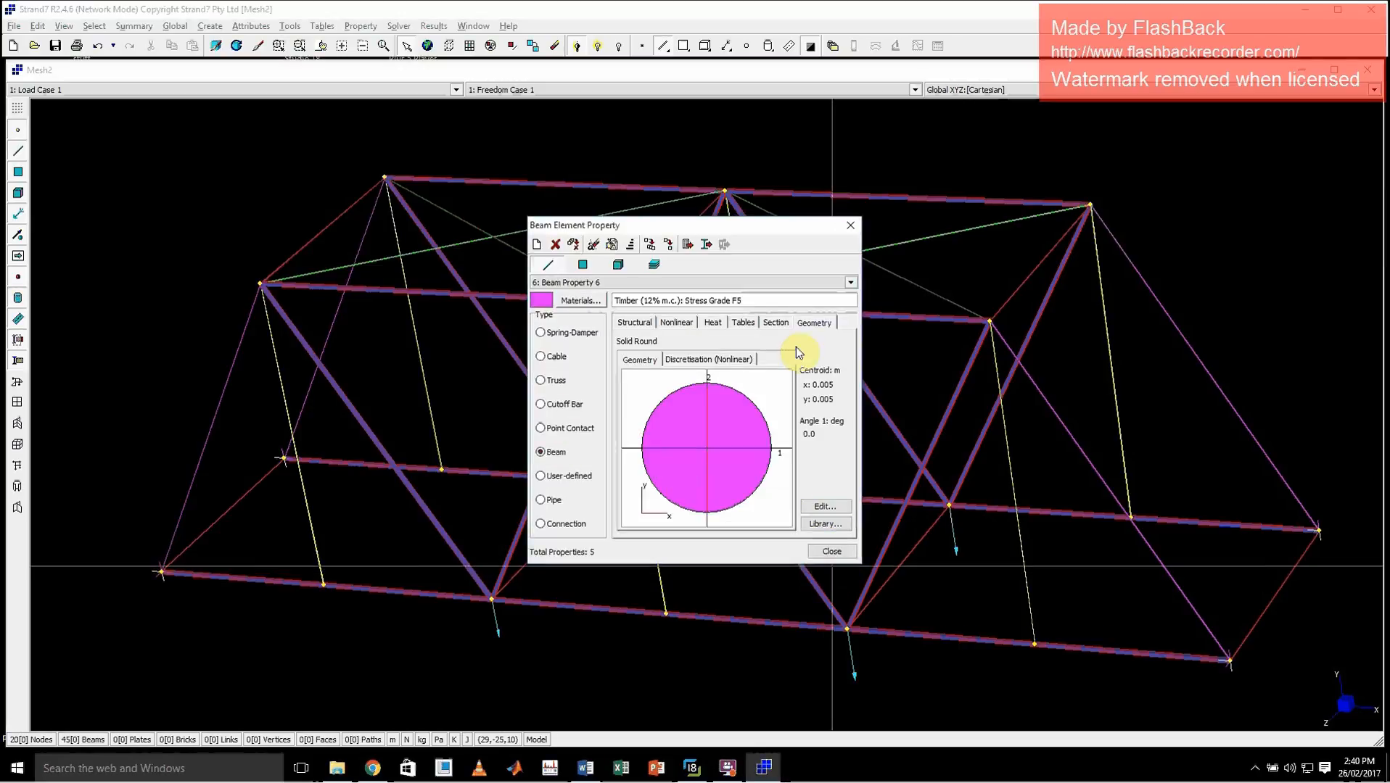
Try to assign a hollow round cross-section to Beam Property 6 without entering a wall thickness
click(825, 505)
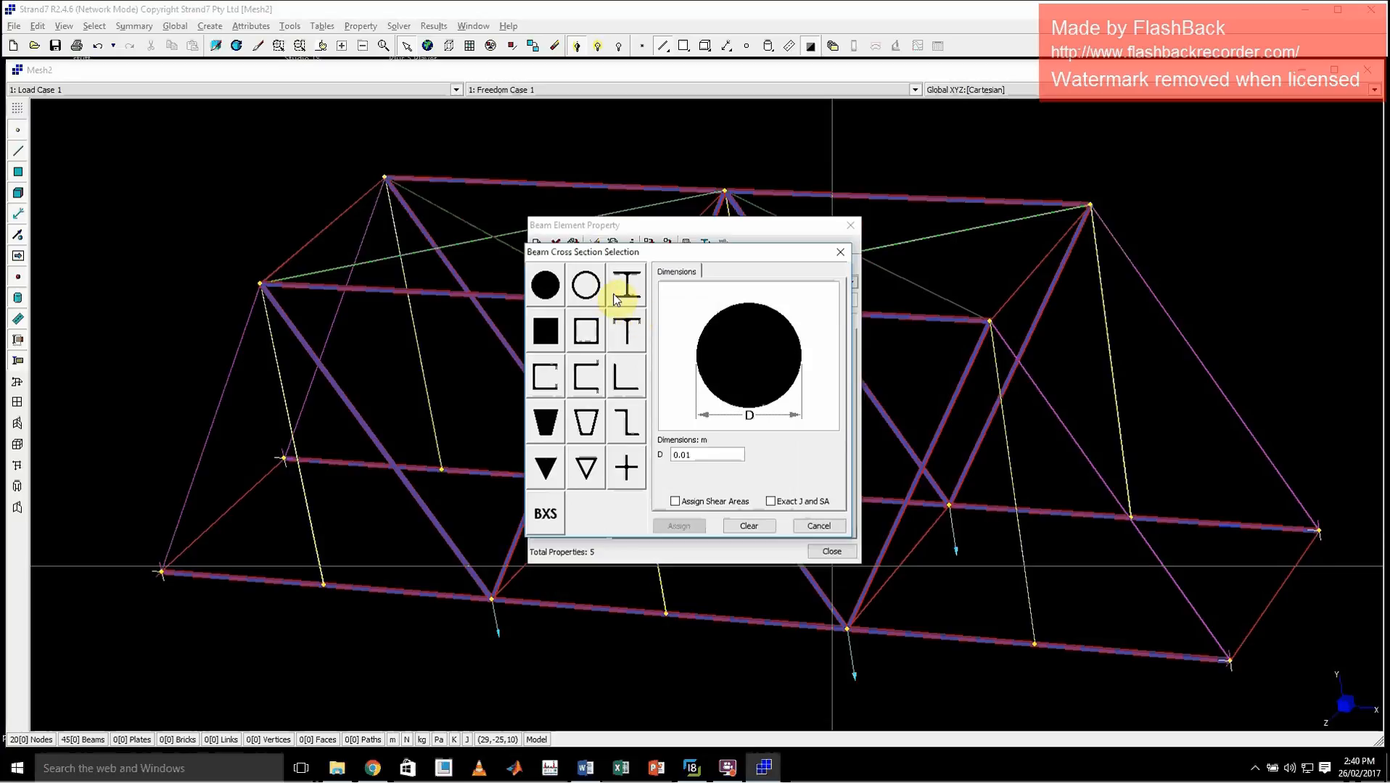
click(585, 285)
click(680, 526)
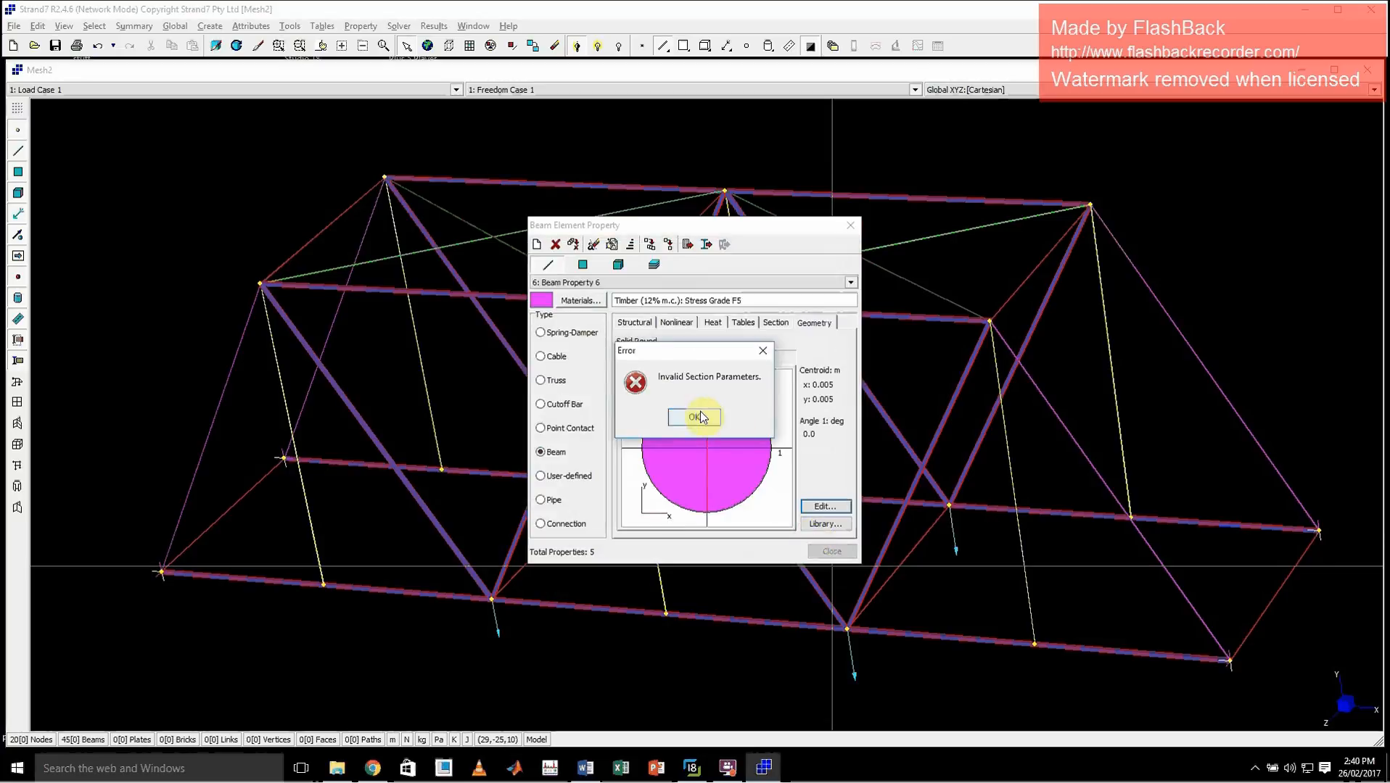
click(694, 416)
Give Beam Property 6 a hollow round cross-section with D 0.01 m and T 0.003 m, and finish editing the beam properties
click(825, 506)
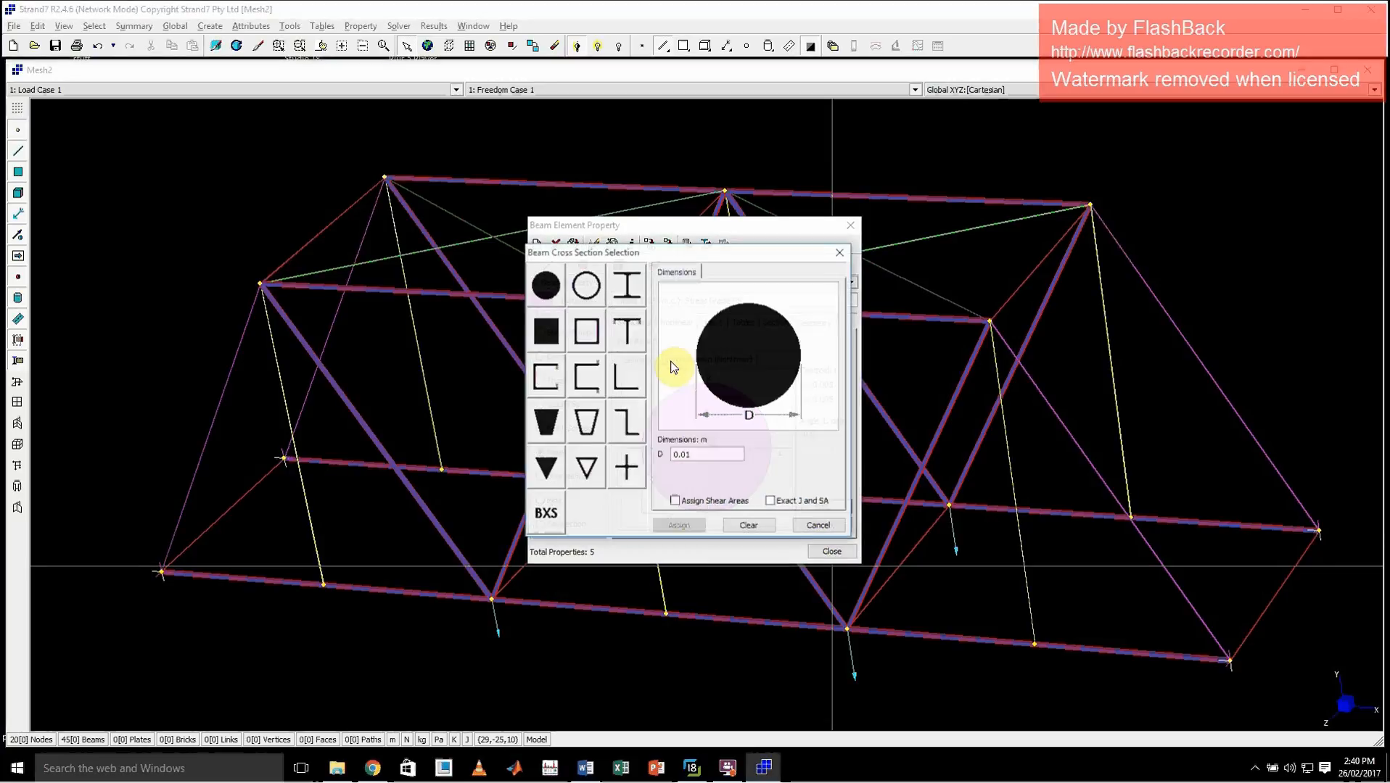
click(585, 285)
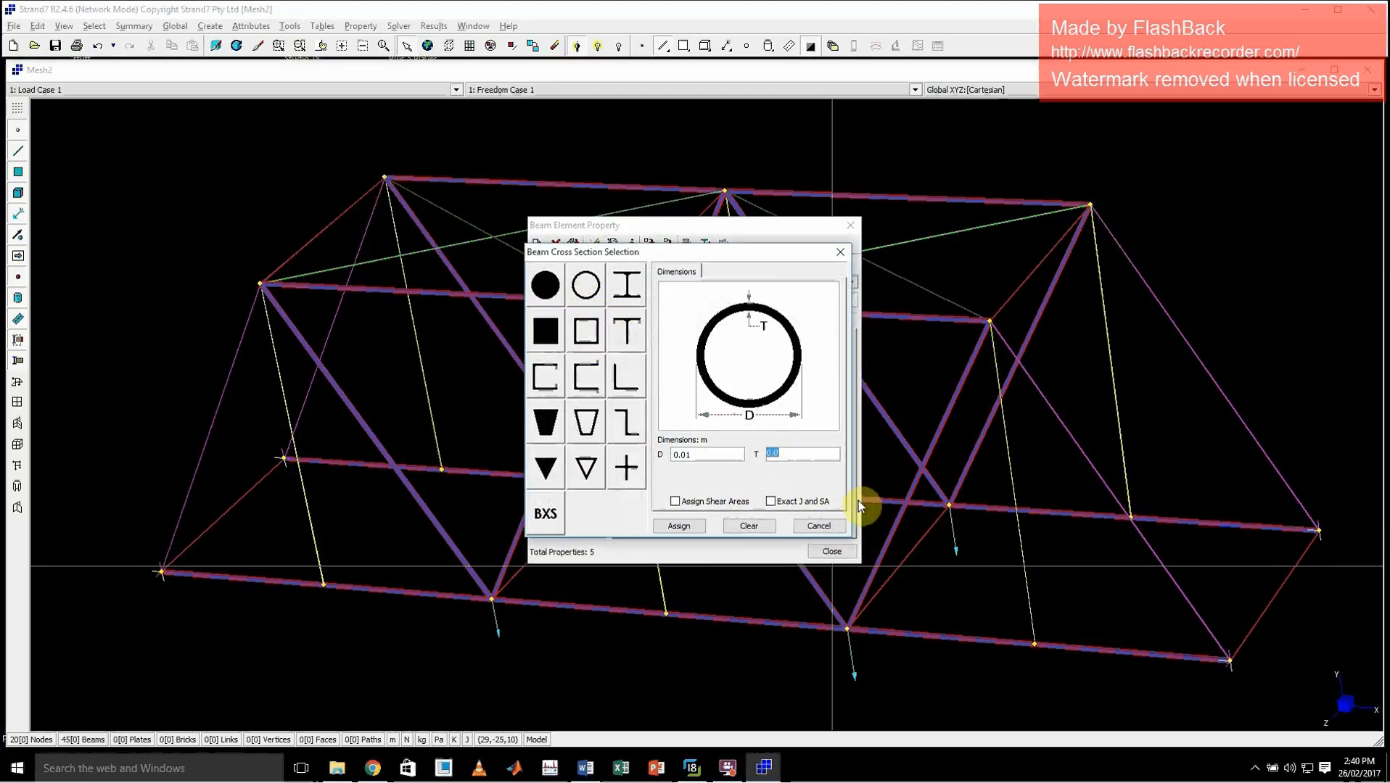
text(0.0)
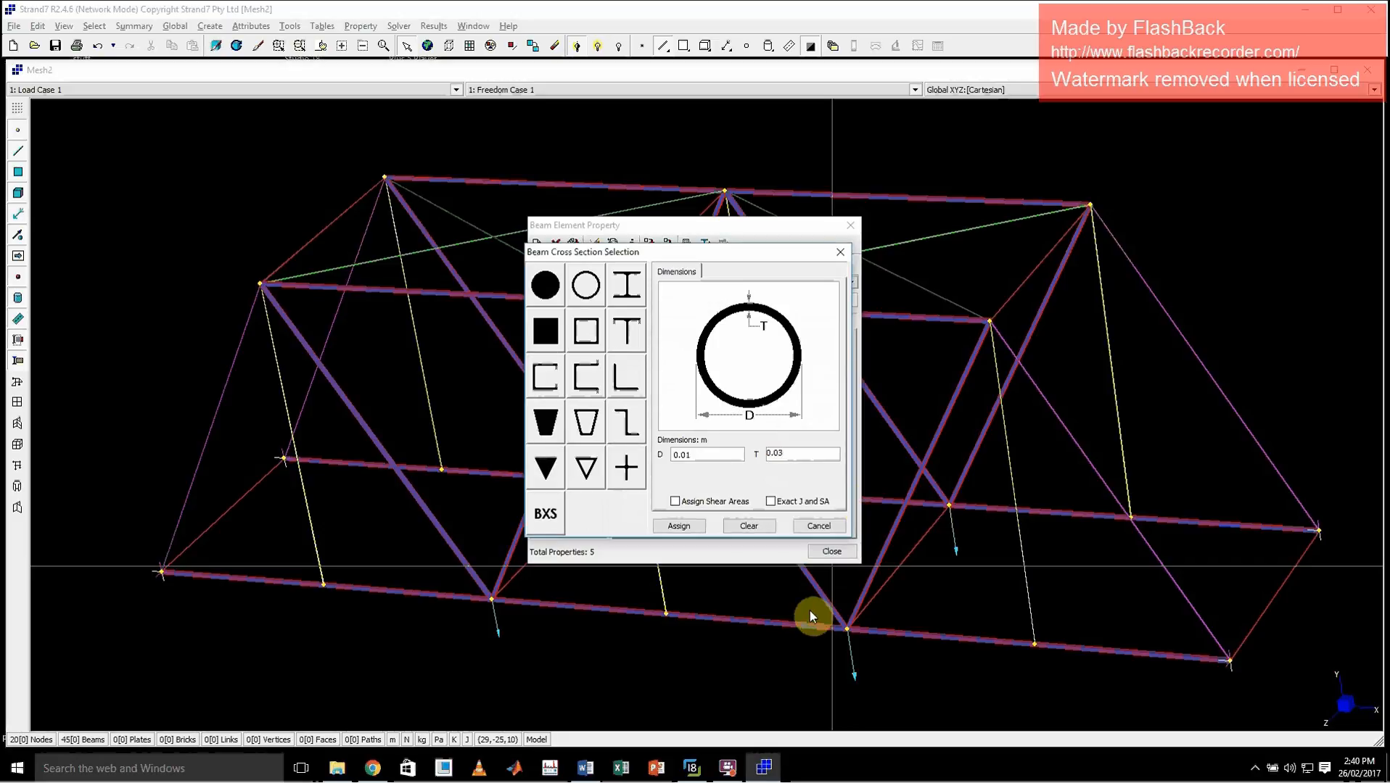
click(679, 526)
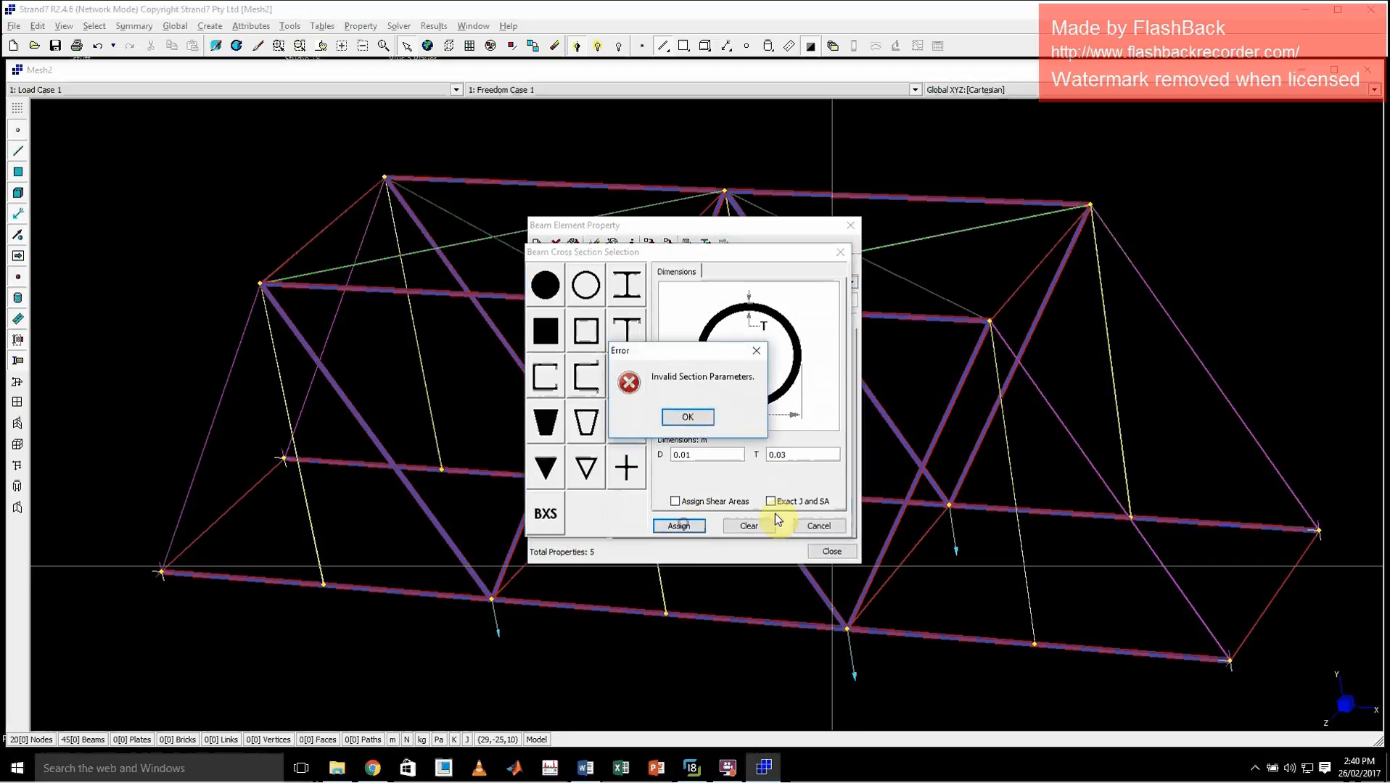
click(687, 418)
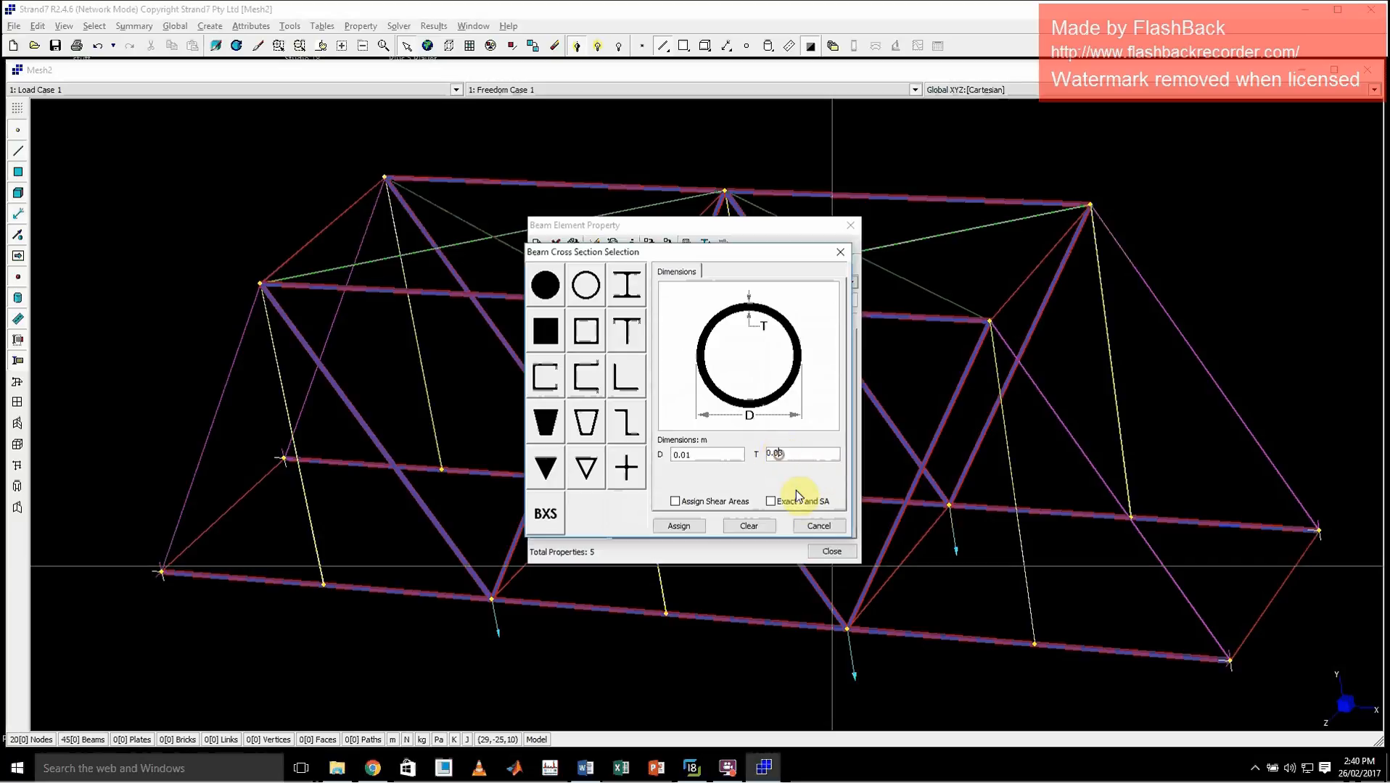
click(682, 526)
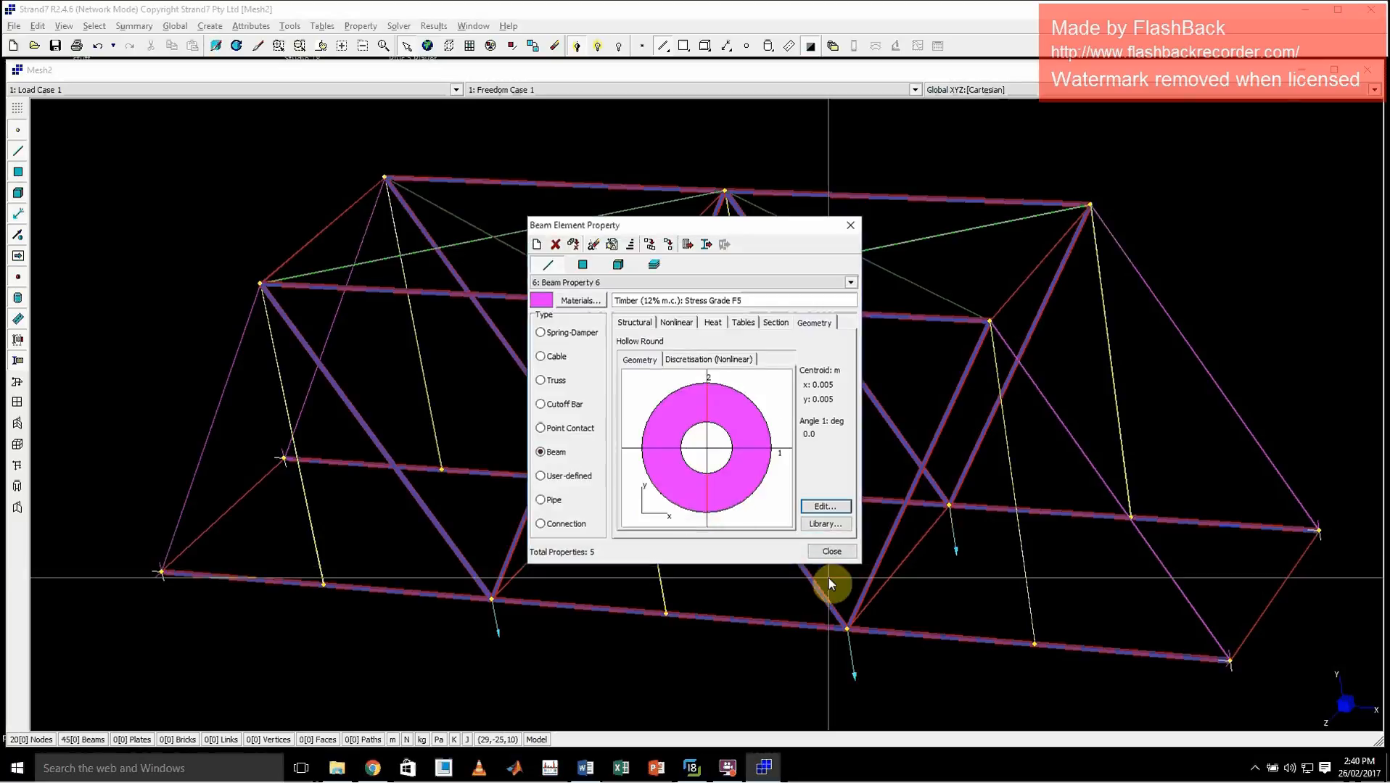
click(836, 506)
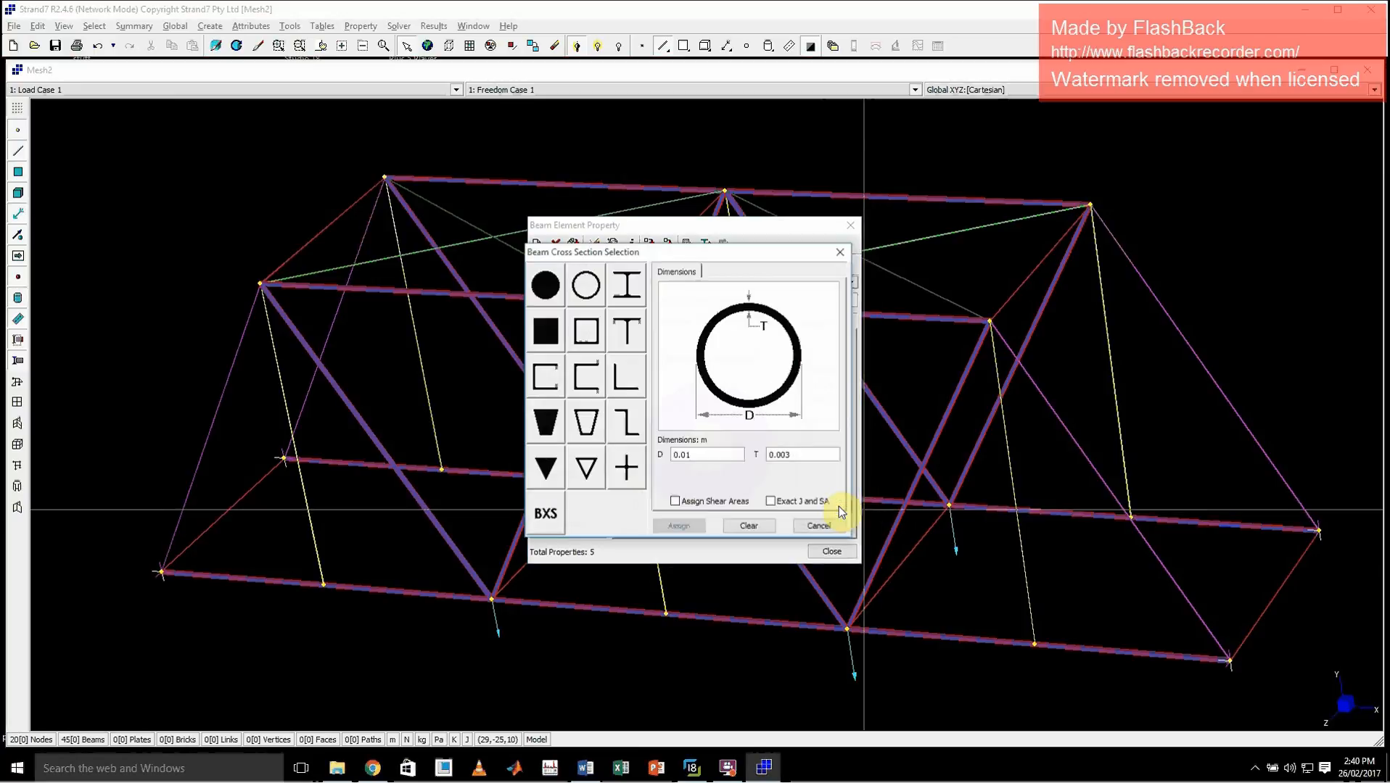
click(840, 252)
click(828, 552)
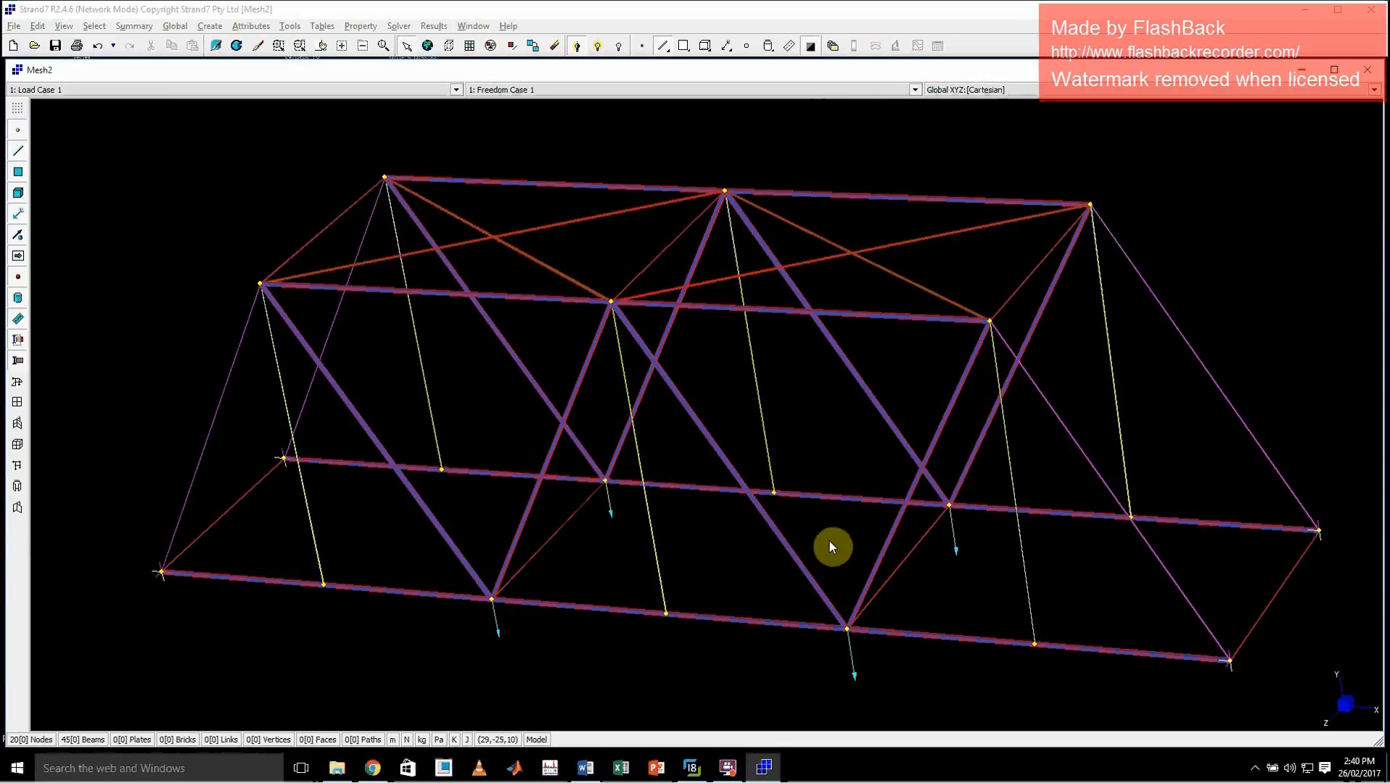
Run the linear static analysis, overwriting the existing result file, and check the solver log's message summary
click(750, 411)
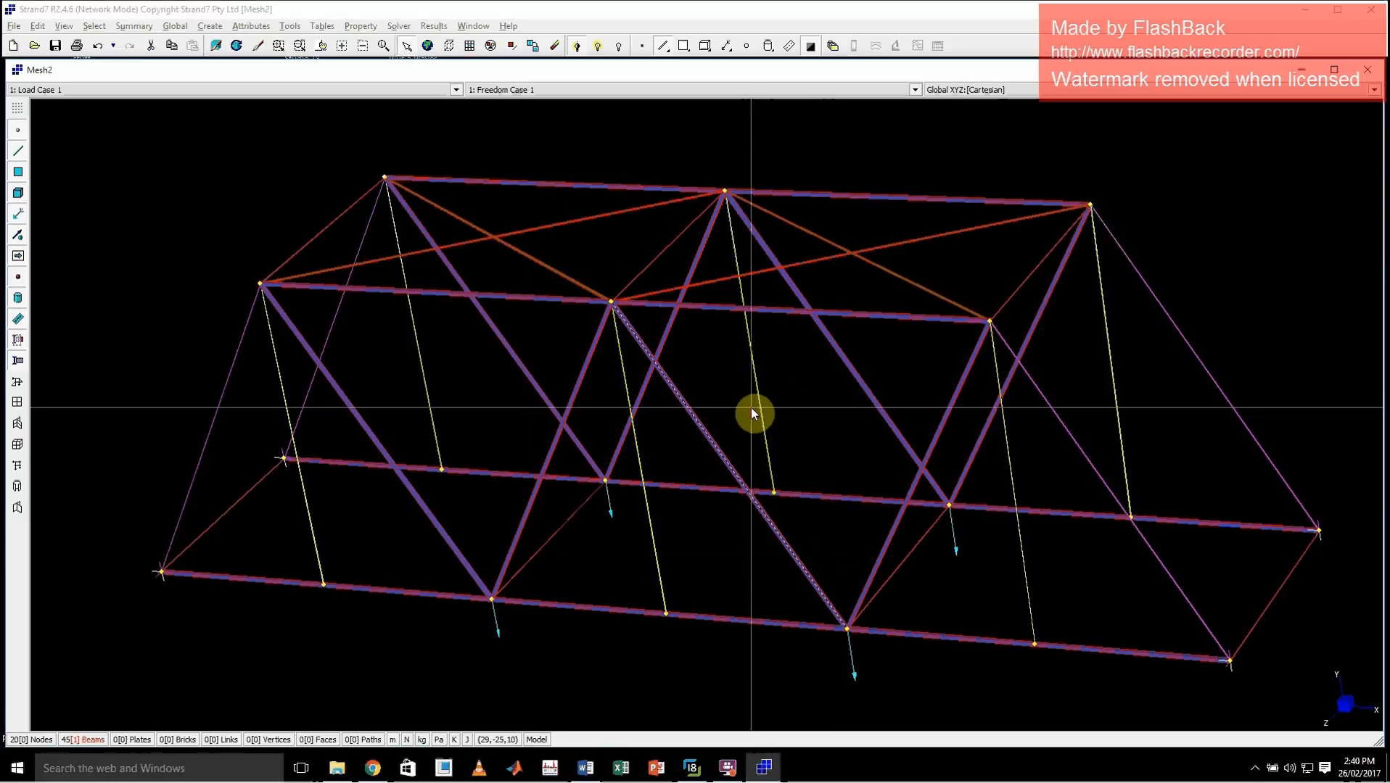
click(399, 26)
click(422, 42)
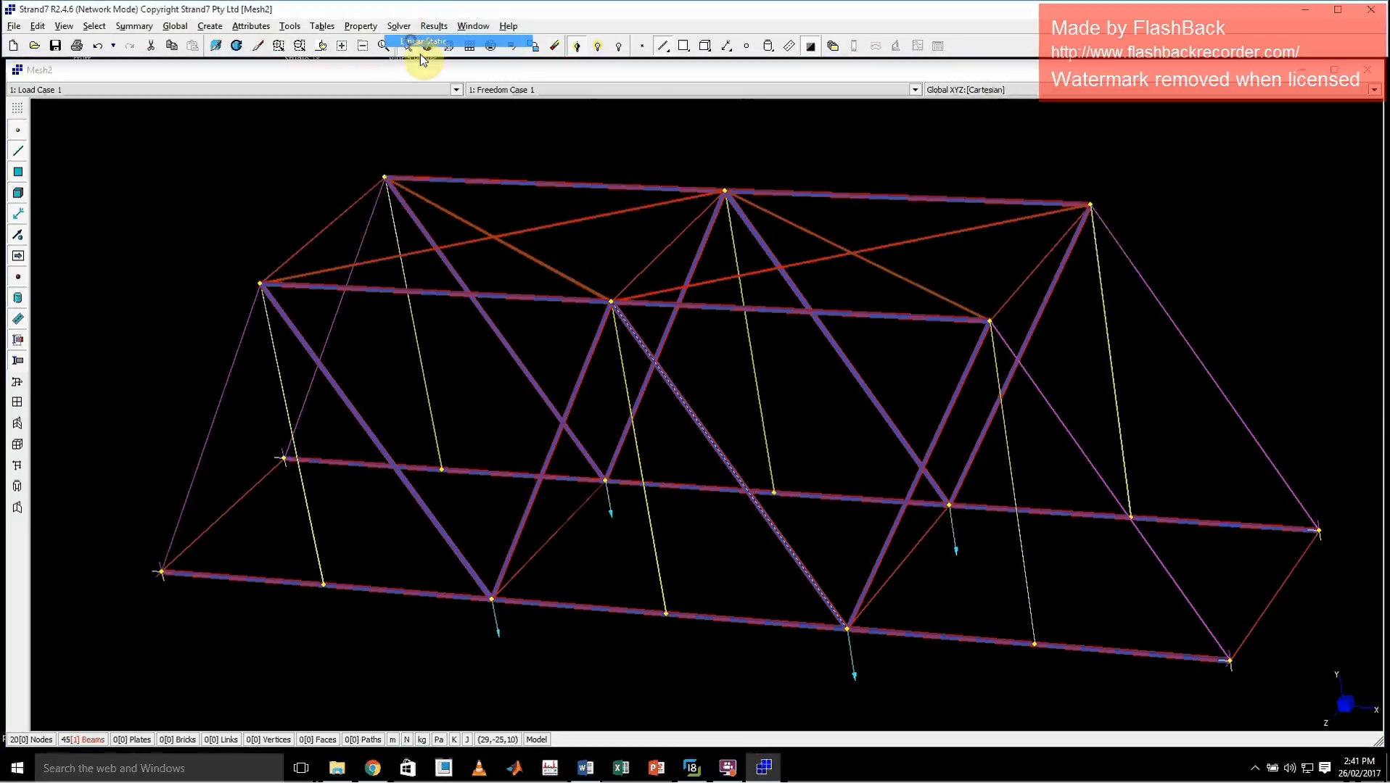
click(747, 573)
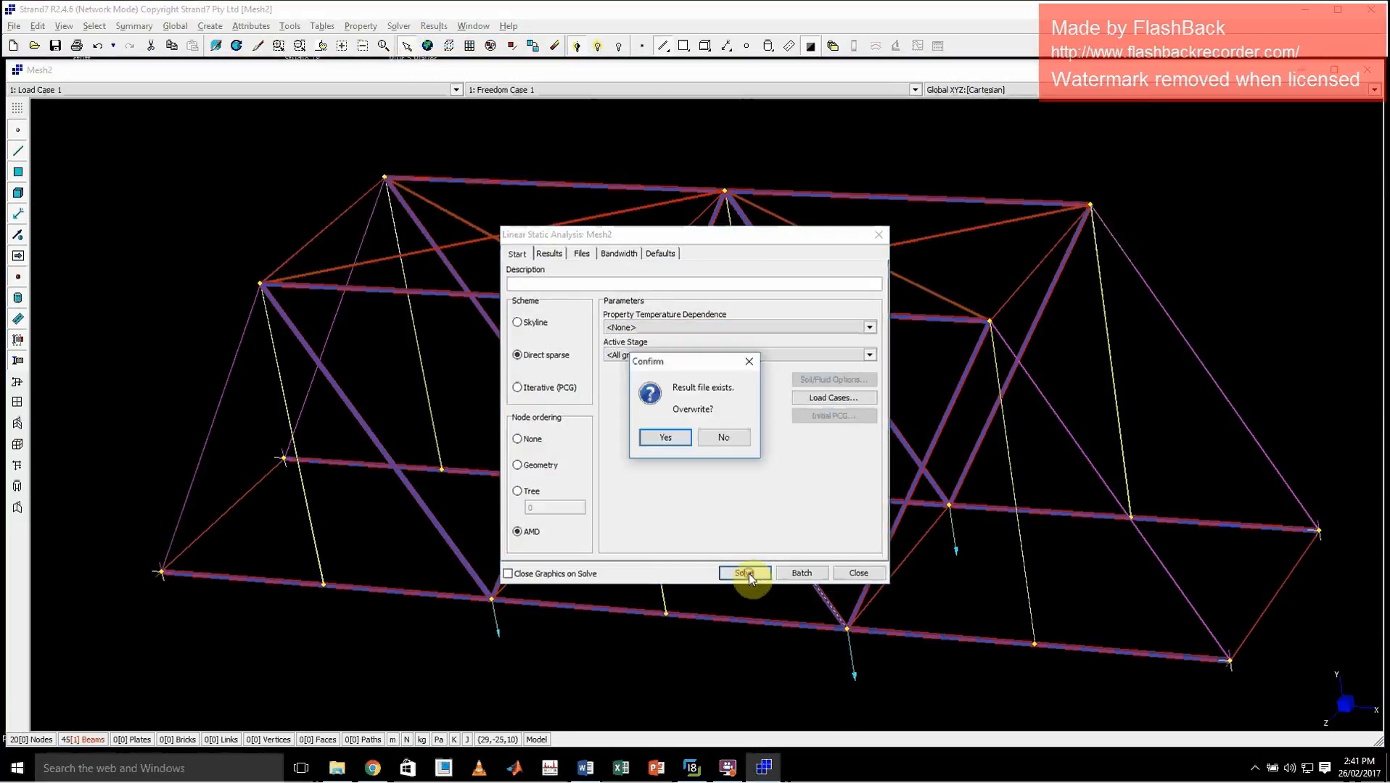
click(665, 438)
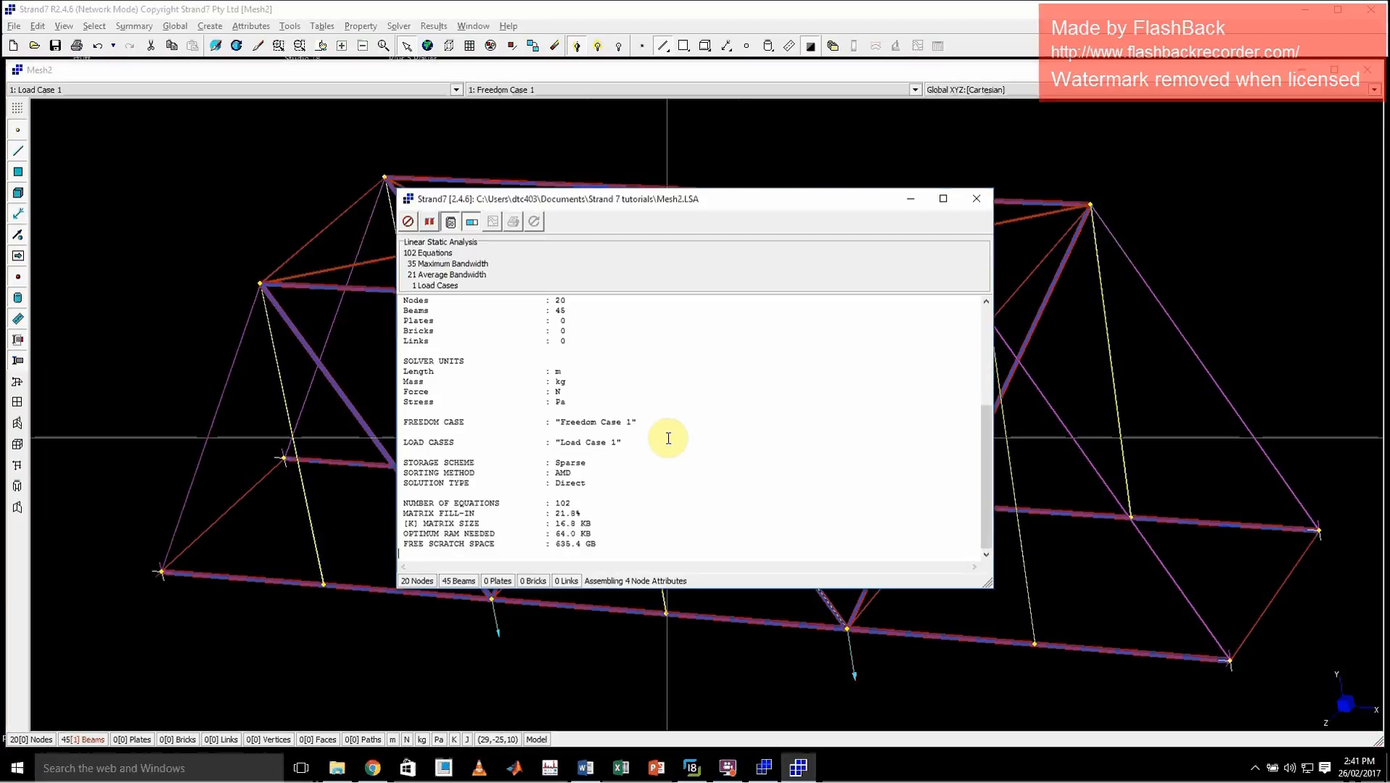
drag(516, 535, 401, 512)
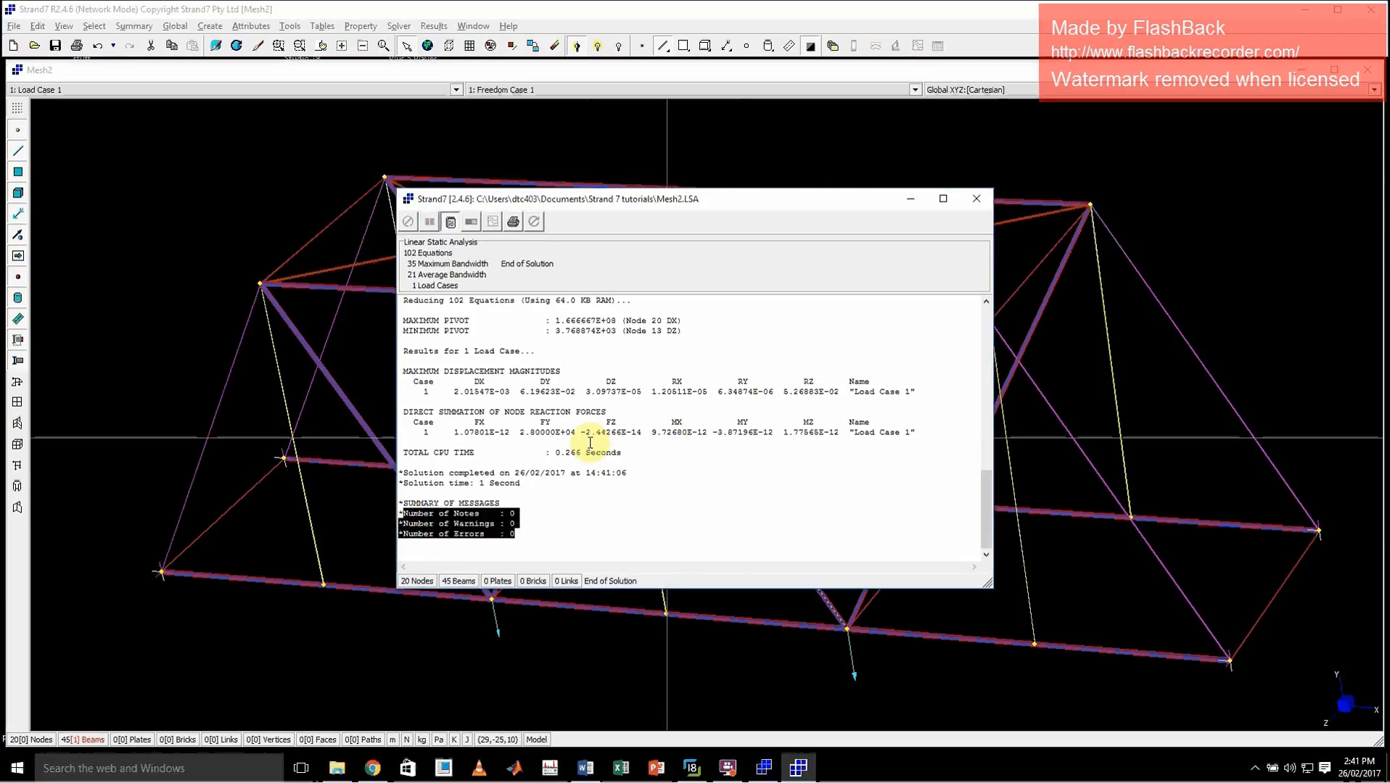
click(976, 198)
Open the linear static result file Mesh2.LSA and view the deformed truss from the side
click(832, 46)
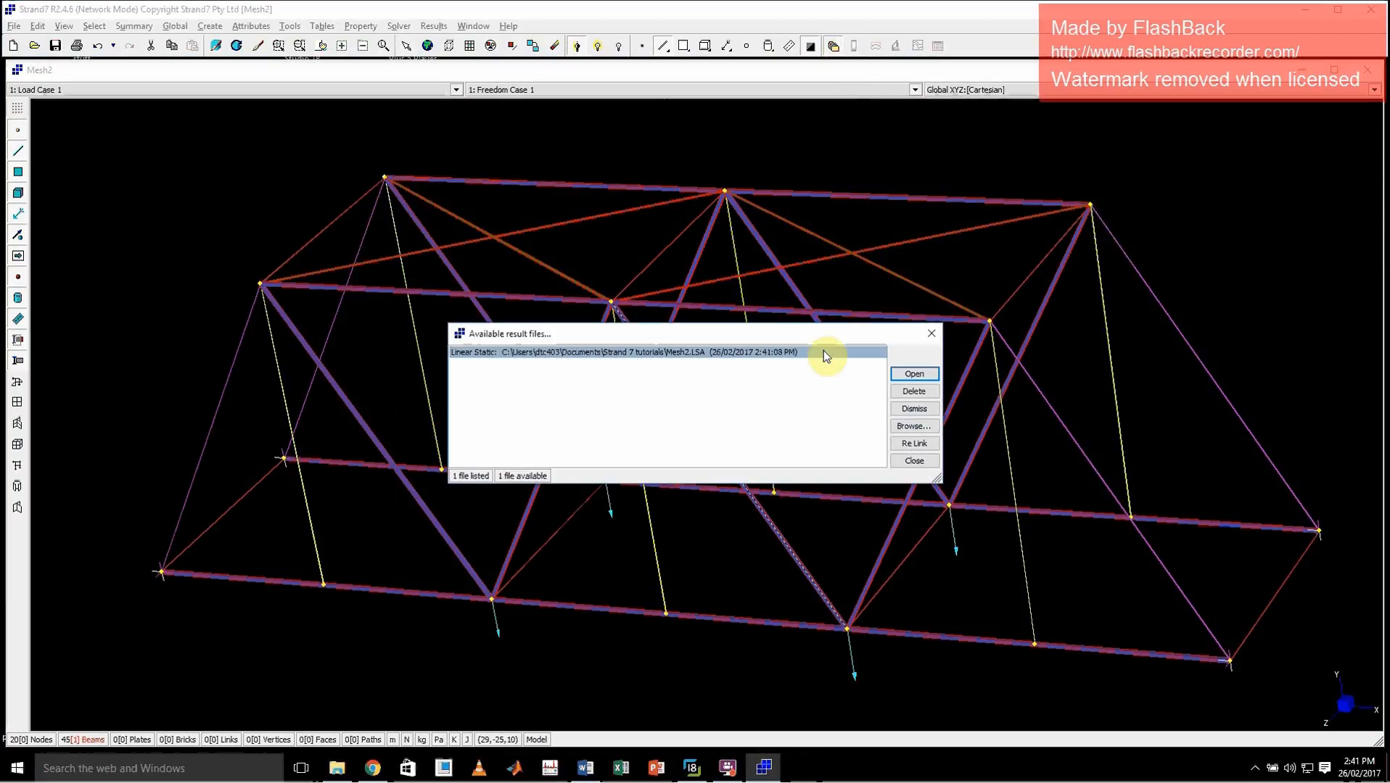
click(913, 375)
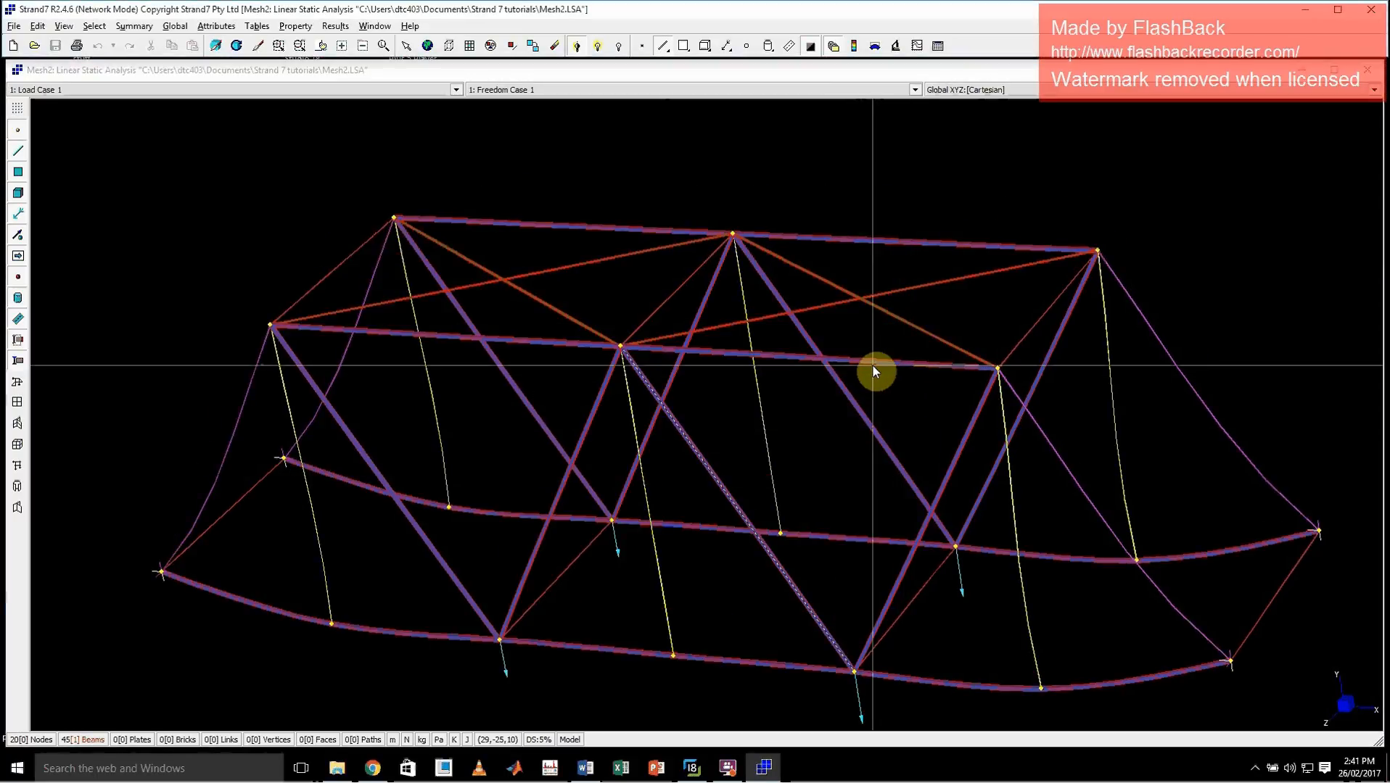
middle_click(594, 469)
drag(594, 469, 662, 413)
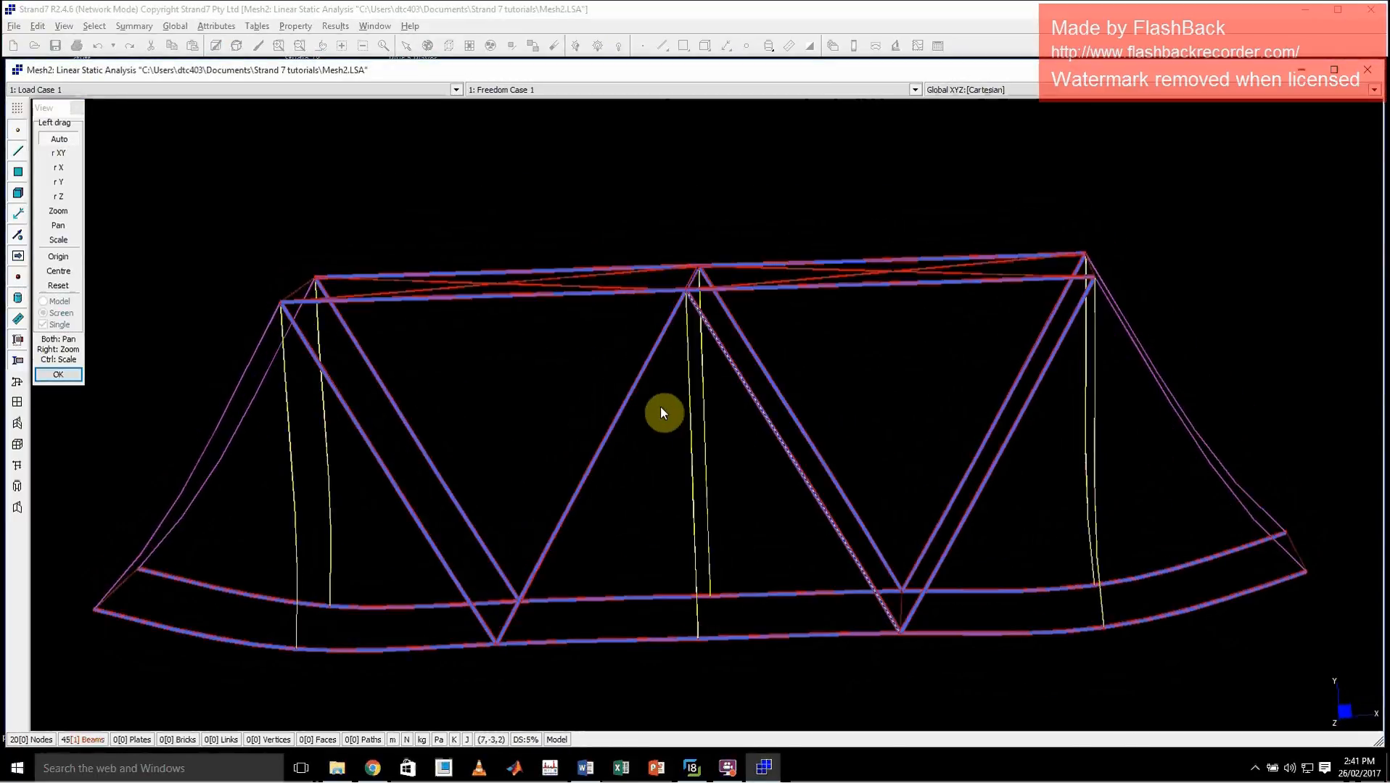
middle_click(660, 412)
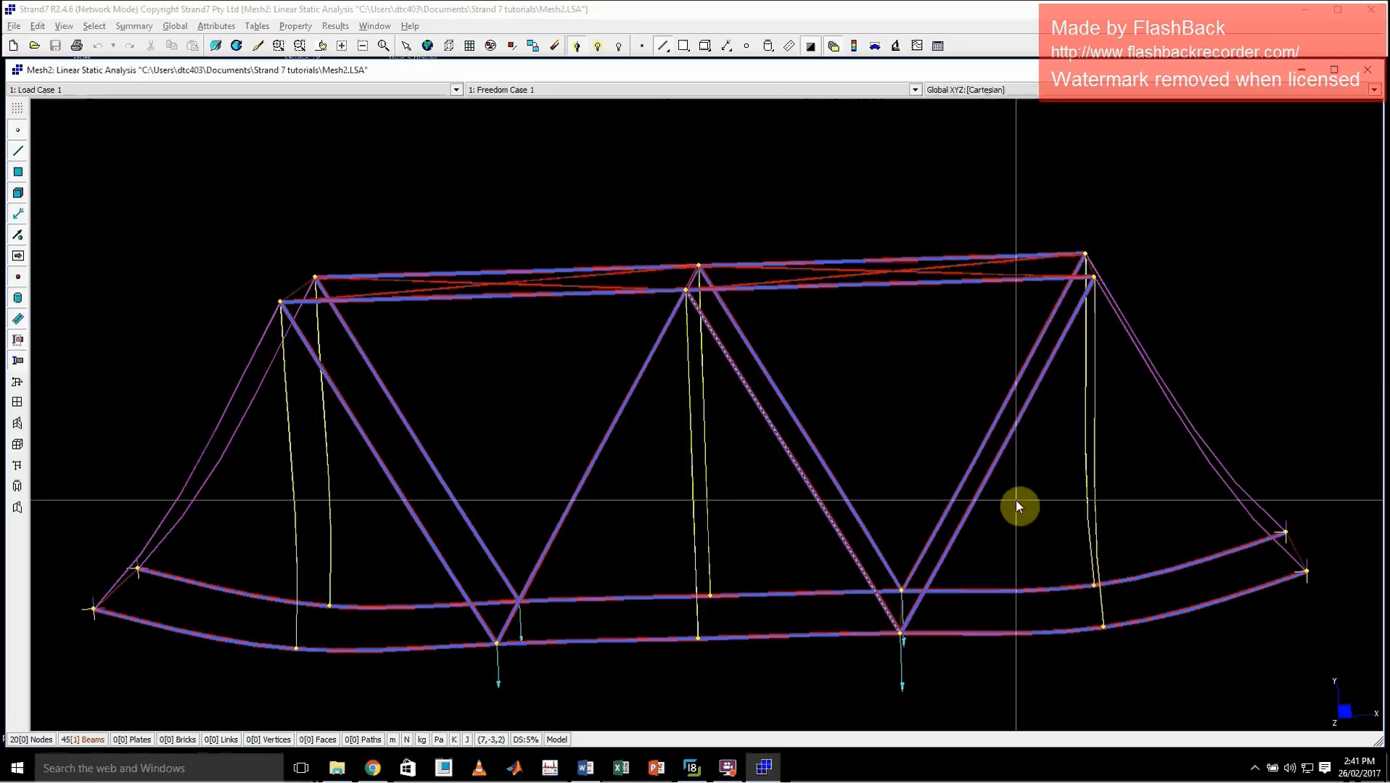
Compare the end posts in the reference bridge photo with the deformed model, viewing the truss from several angles
click(710, 766)
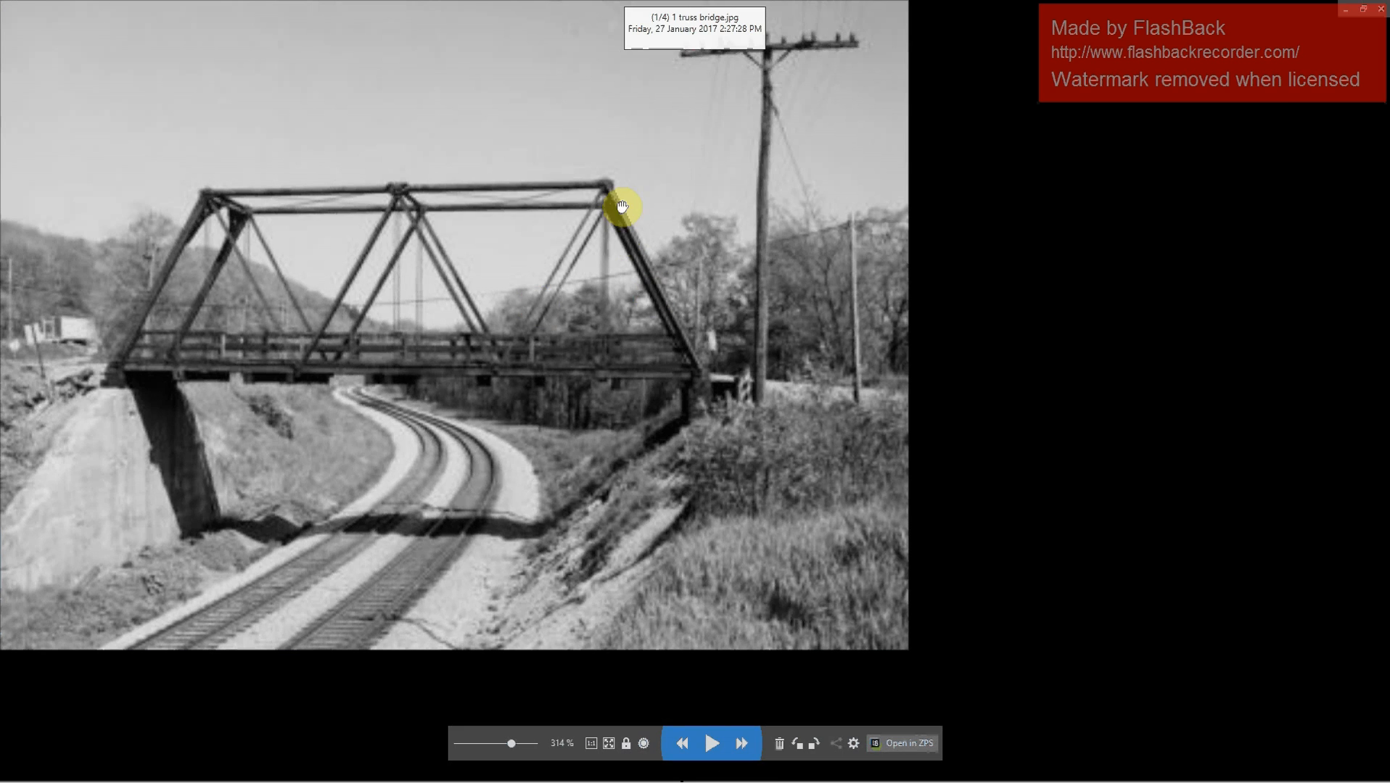
click(1346, 16)
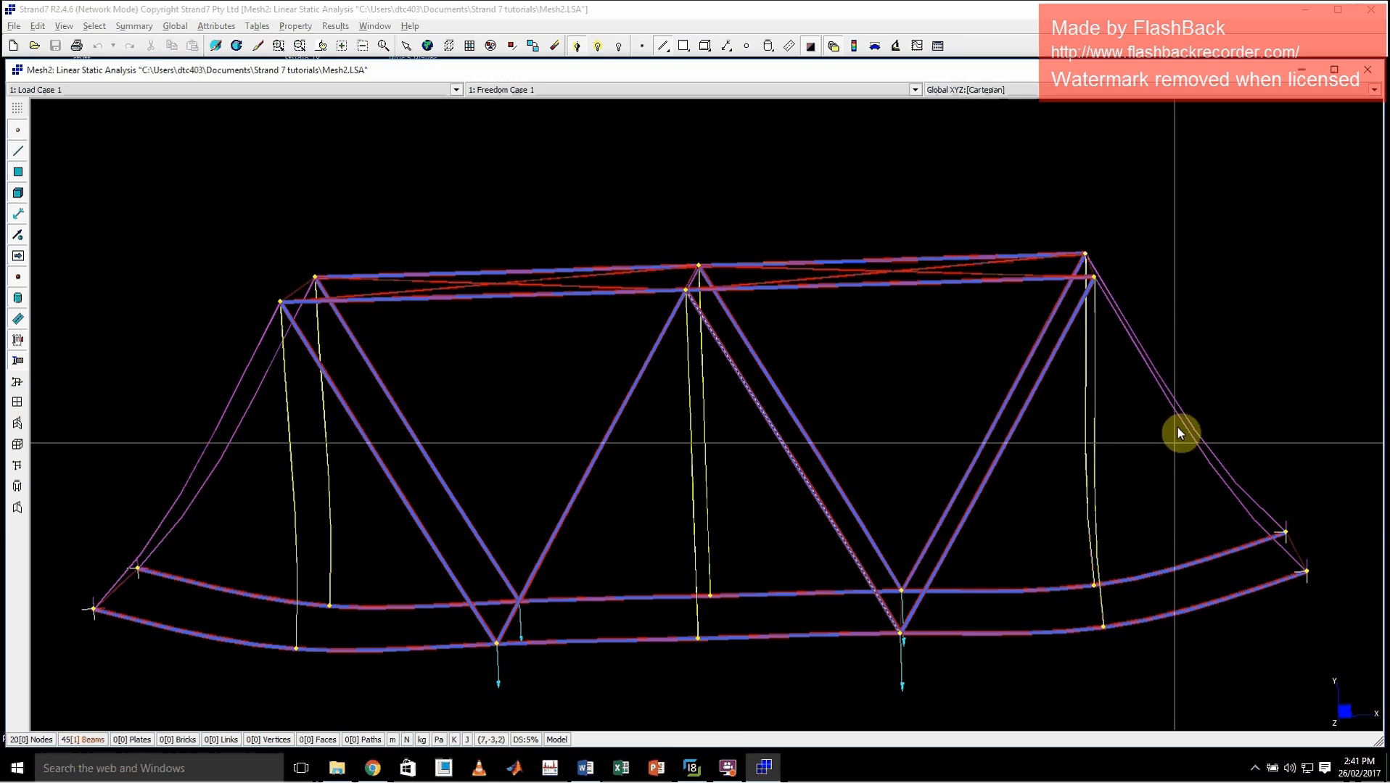
click(1216, 374)
mouse_move(1215, 375)
mouse_down()
mouse_move(1130, 460)
mouse_move(1153, 383)
mouse_move(1232, 372)
mouse_move(1247, 392)
mouse_move(1230, 360)
mouse_up()
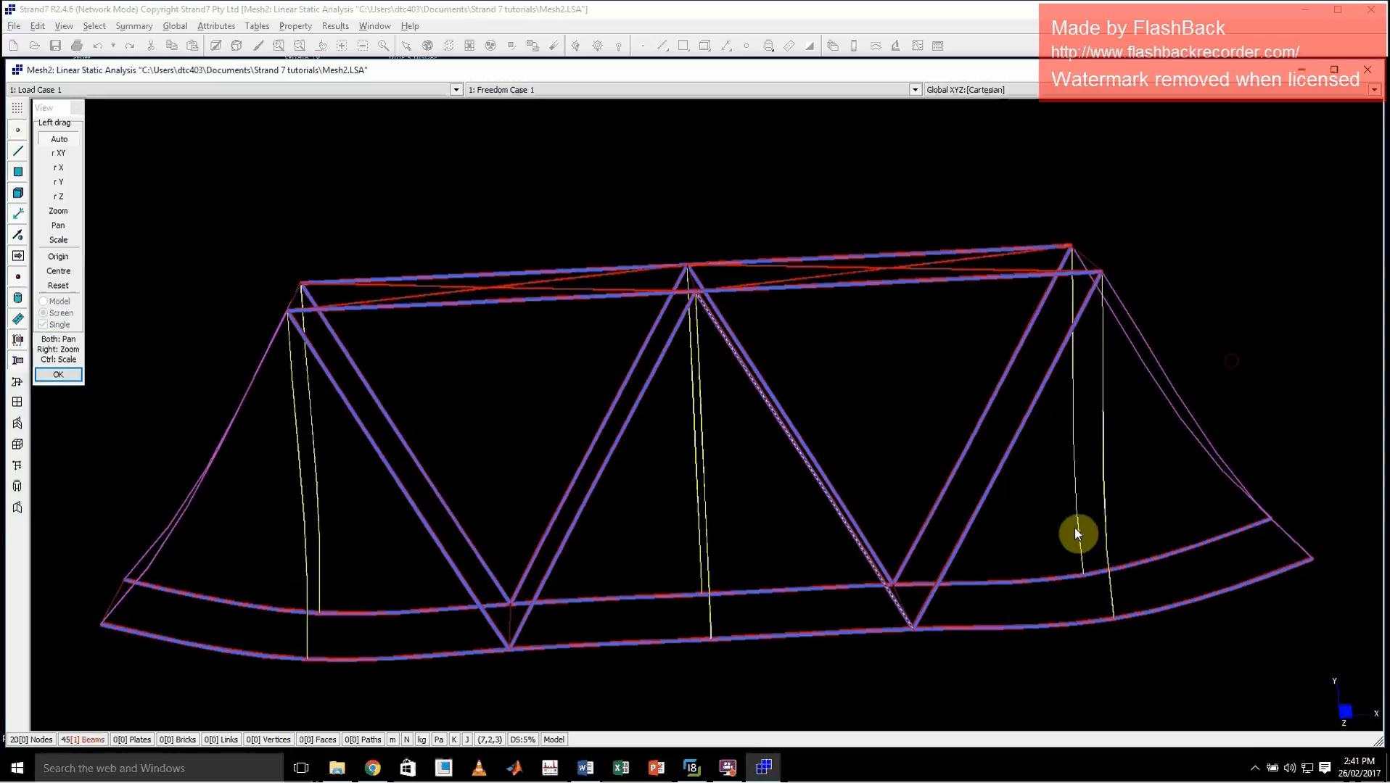
click(76, 108)
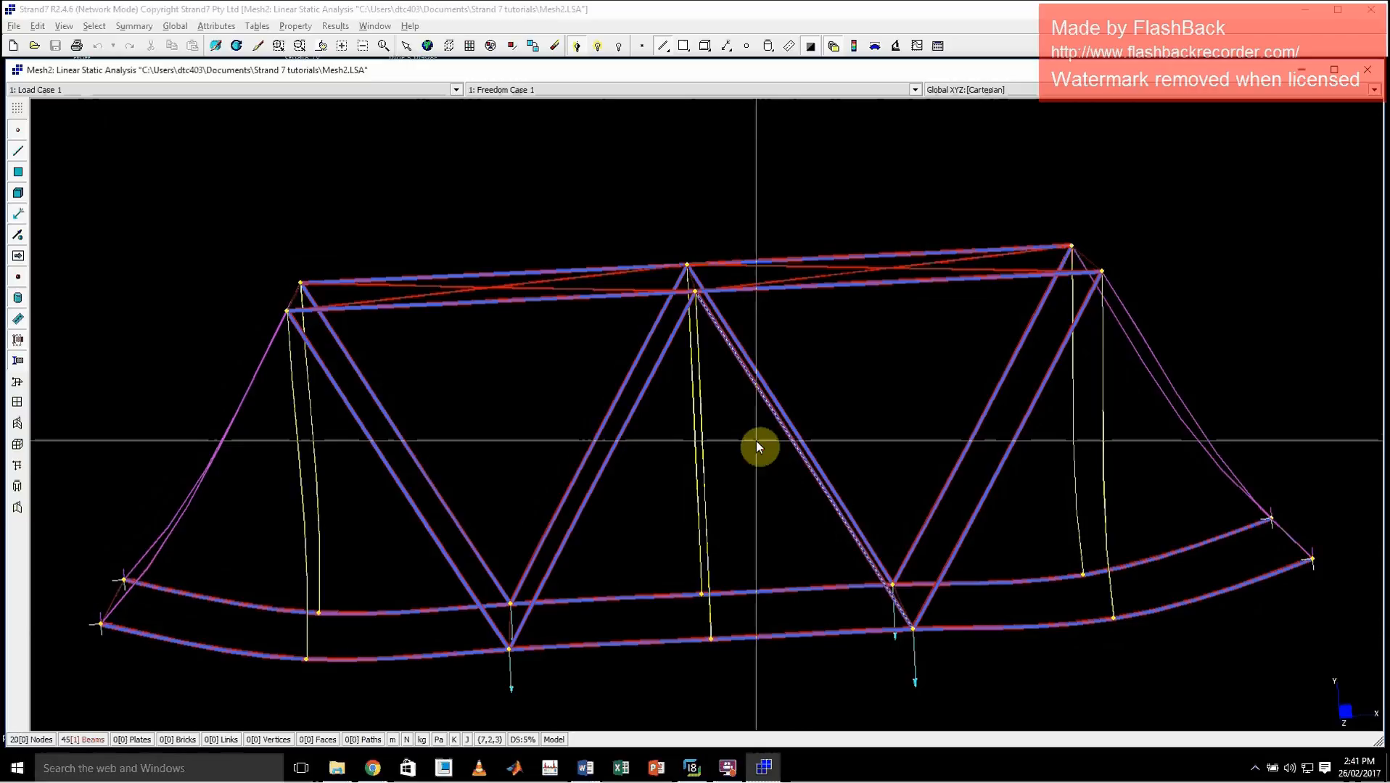
mouse_move(867, 409)
mouse_down()
mouse_move(888, 379)
mouse_move(874, 425)
mouse_up()
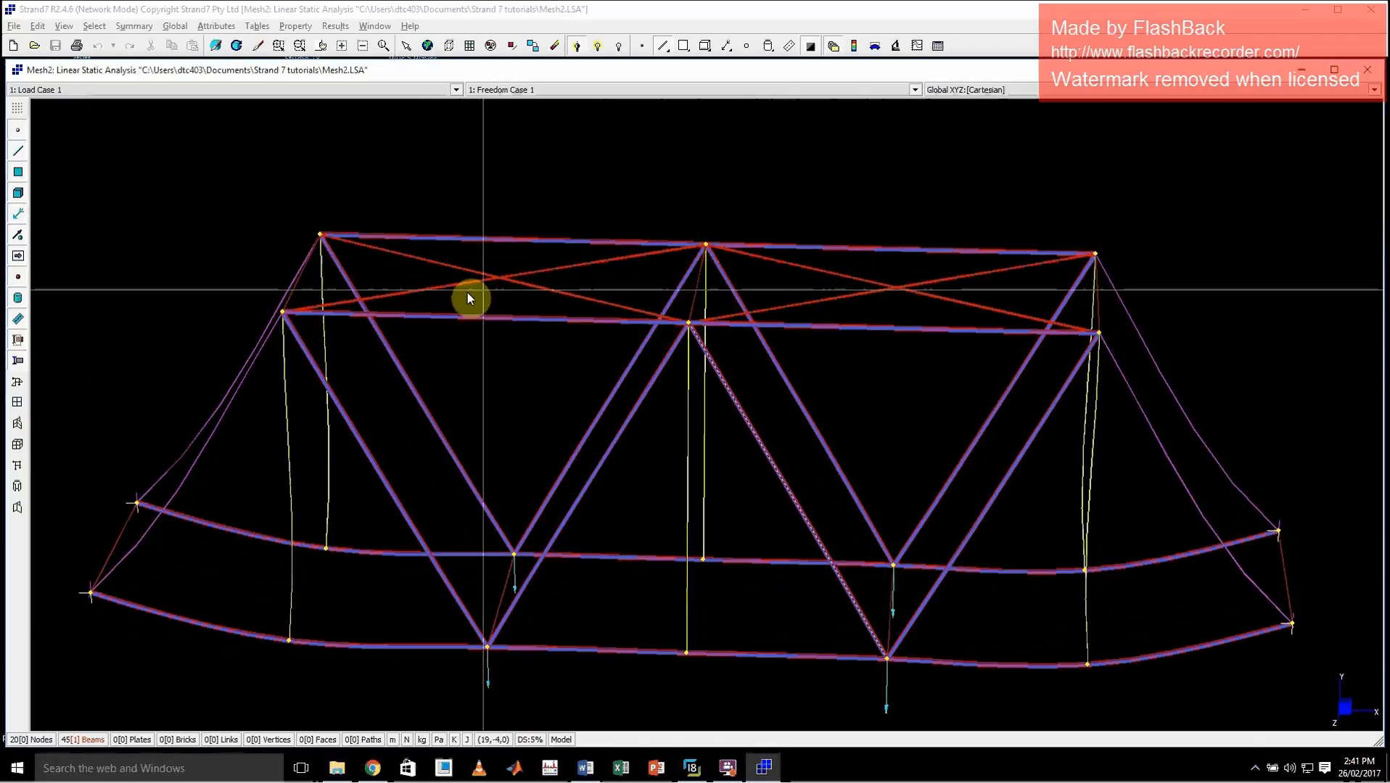
Display the beam results as a contour of Total Fibre stress
click(875, 47)
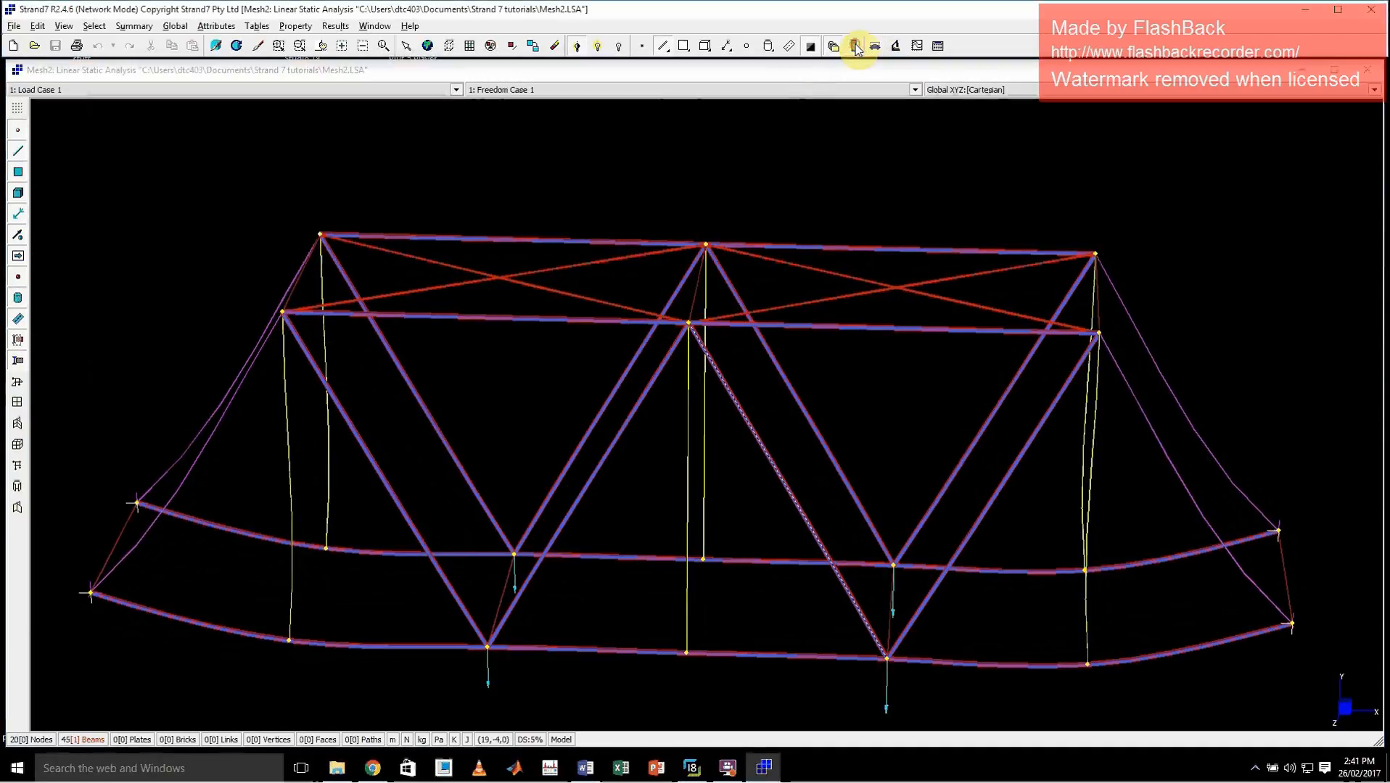
click(541, 320)
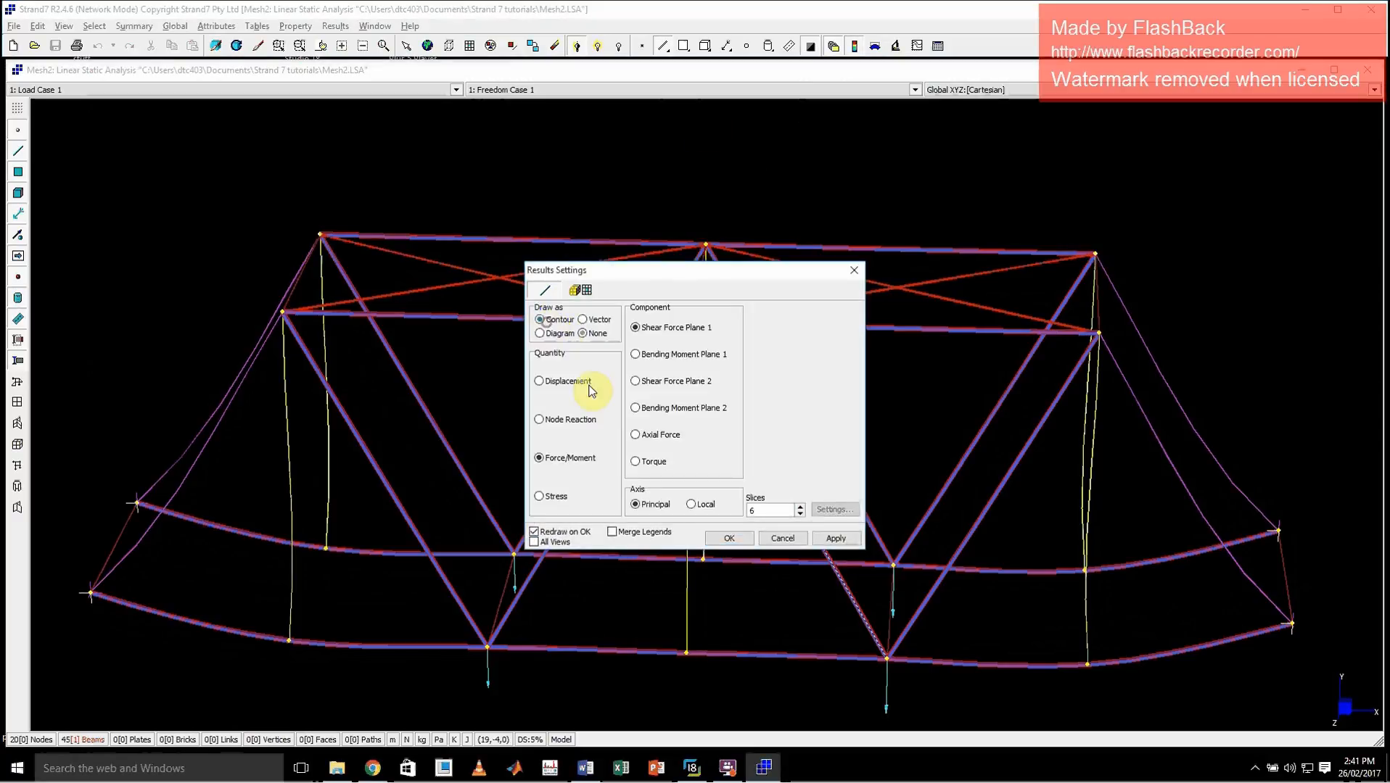
click(551, 498)
click(655, 370)
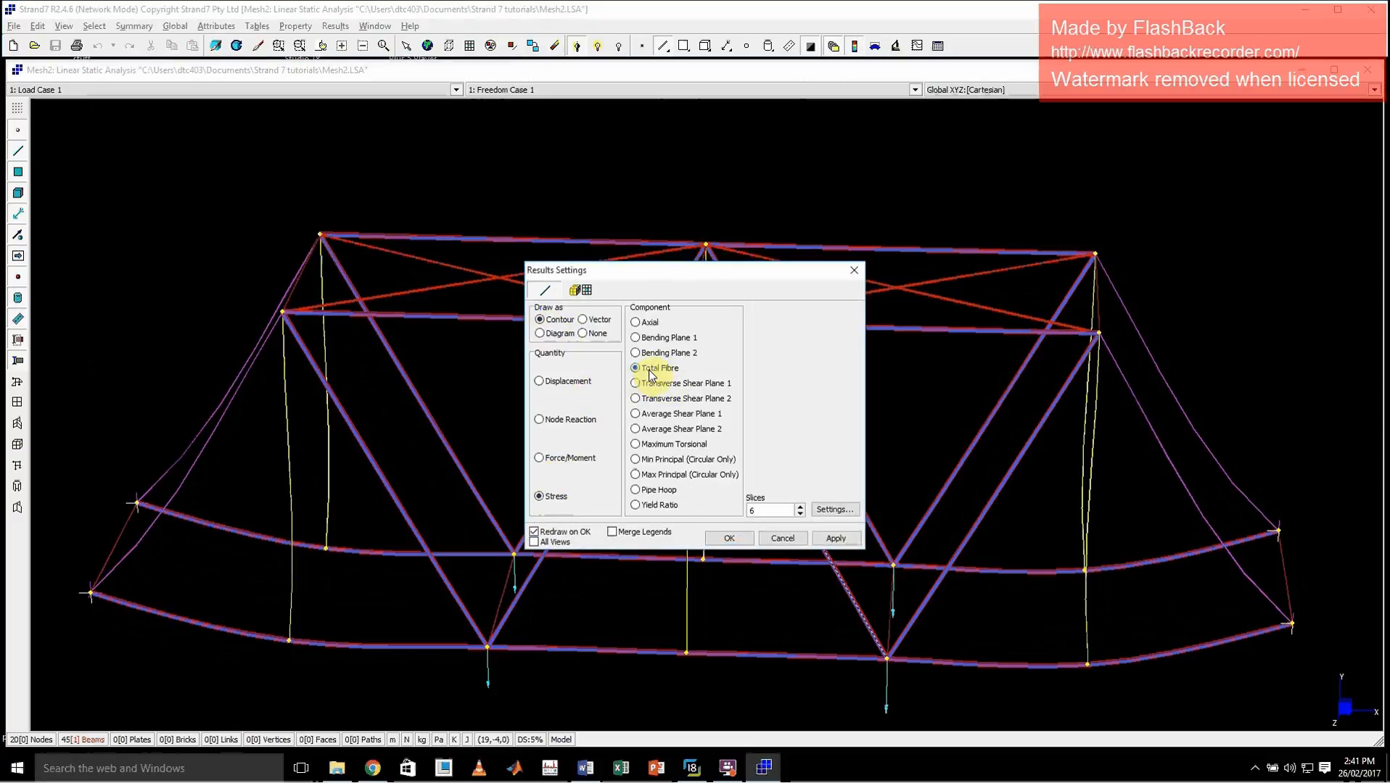
click(836, 538)
click(739, 541)
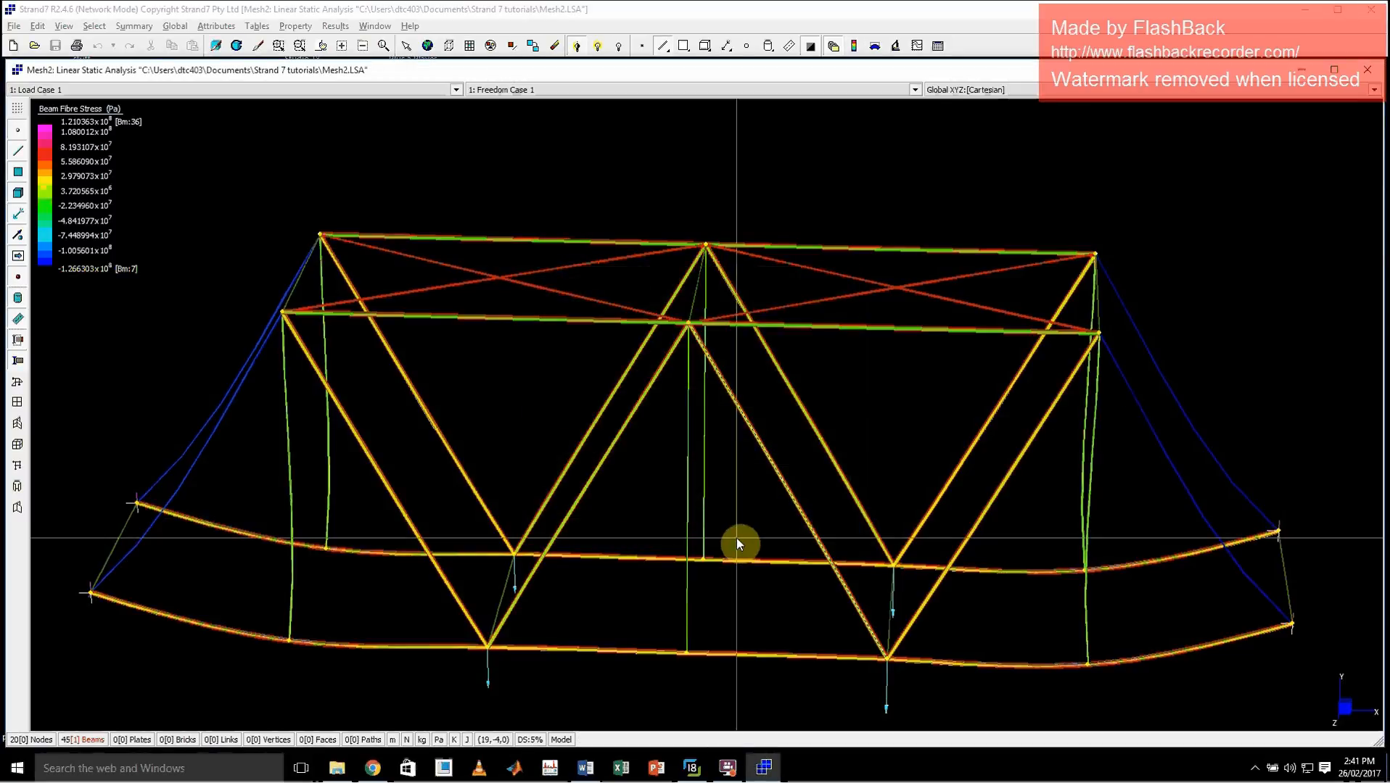
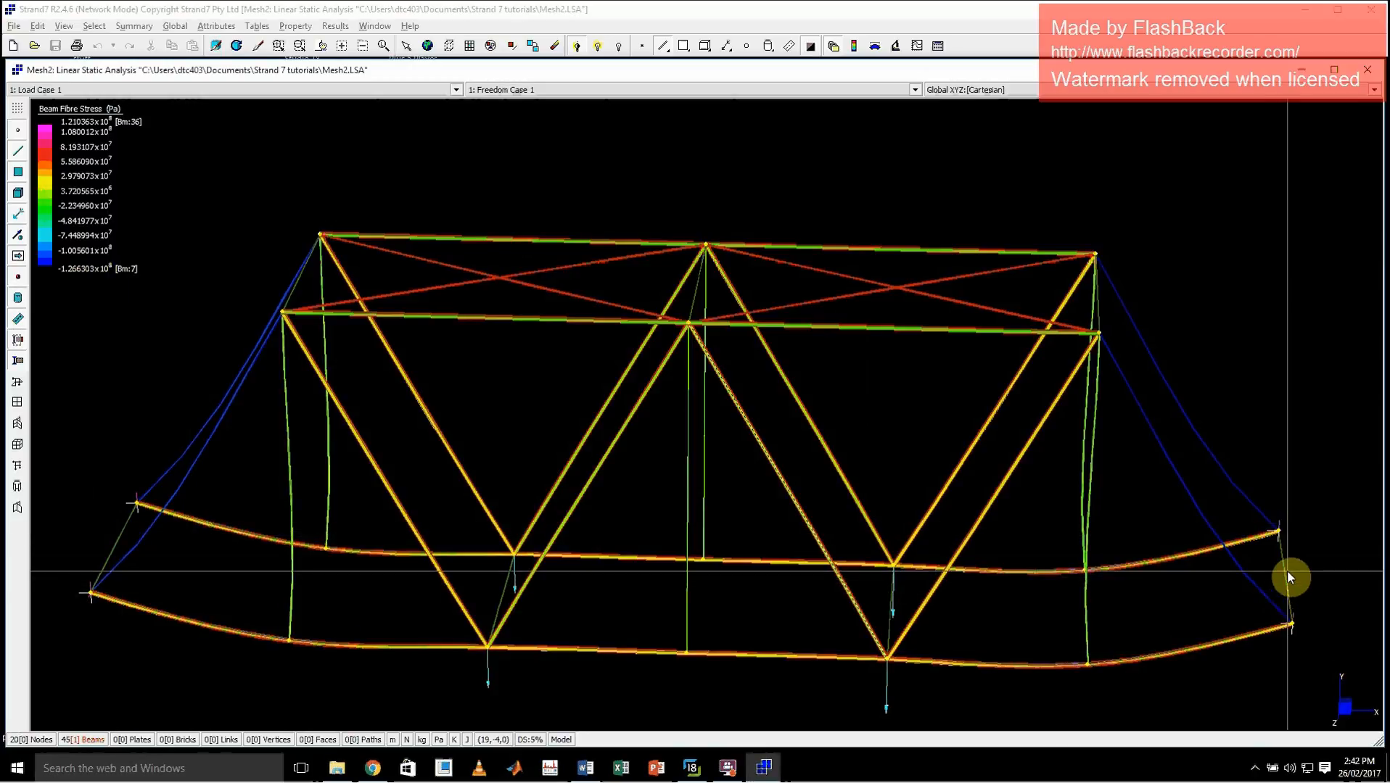
Close the analysis results and set the modulus of Beam Property 6 to 0
middle_drag(1151, 580, 1013, 586)
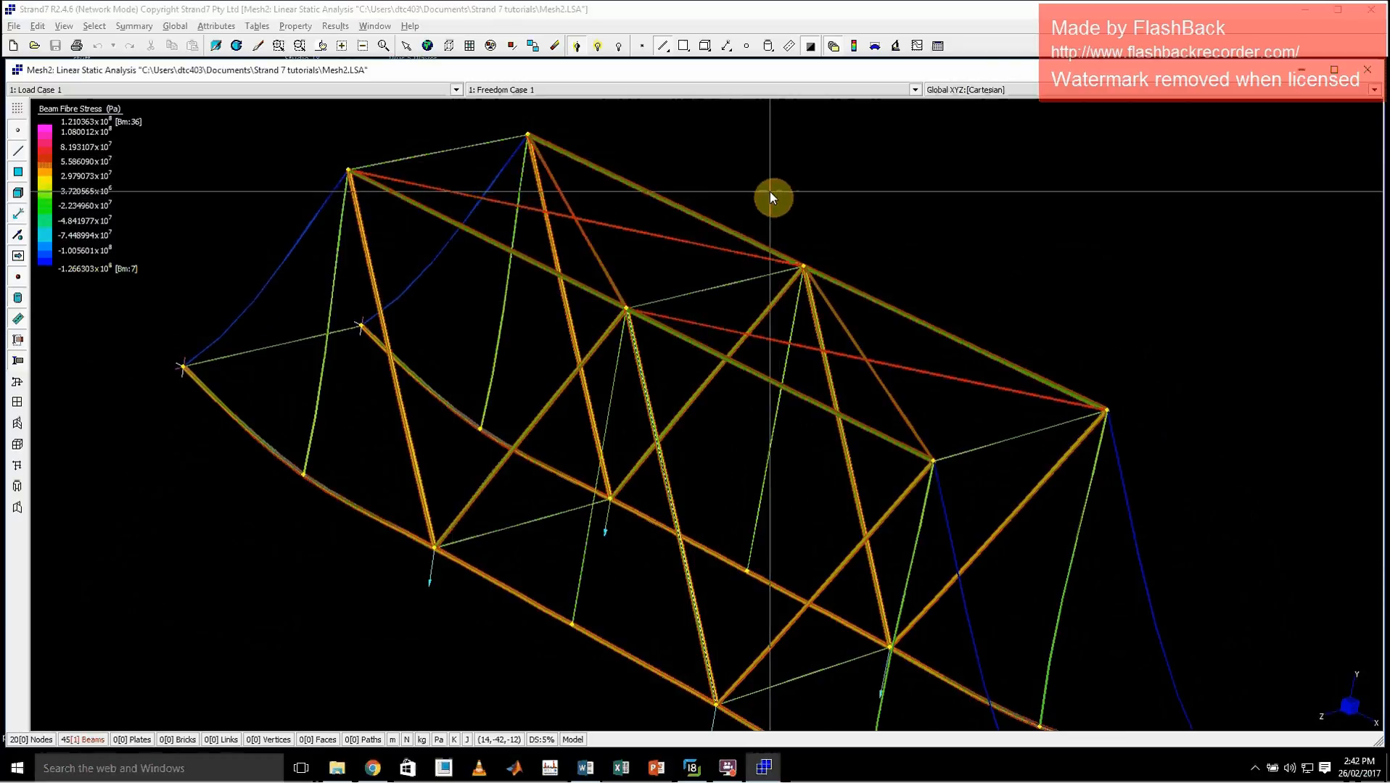
click(834, 46)
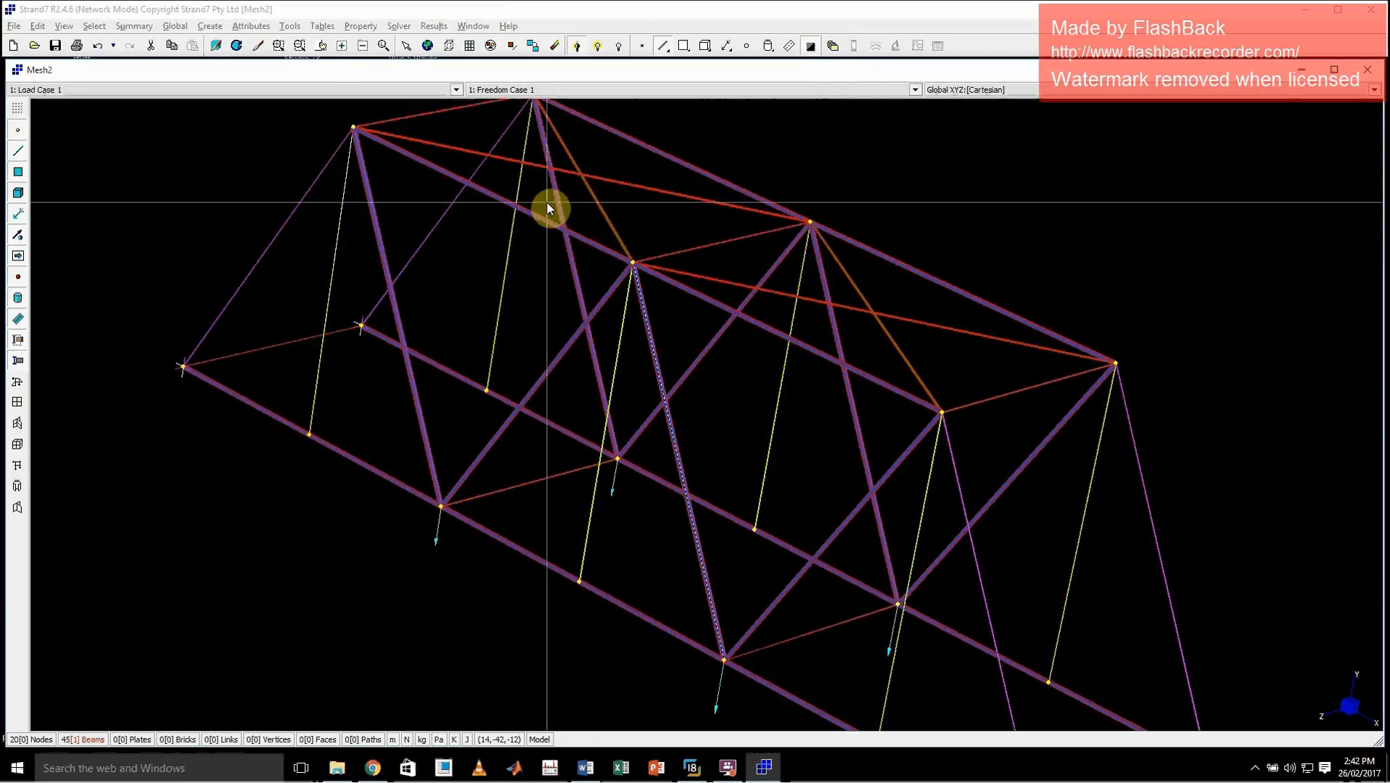
click(357, 26)
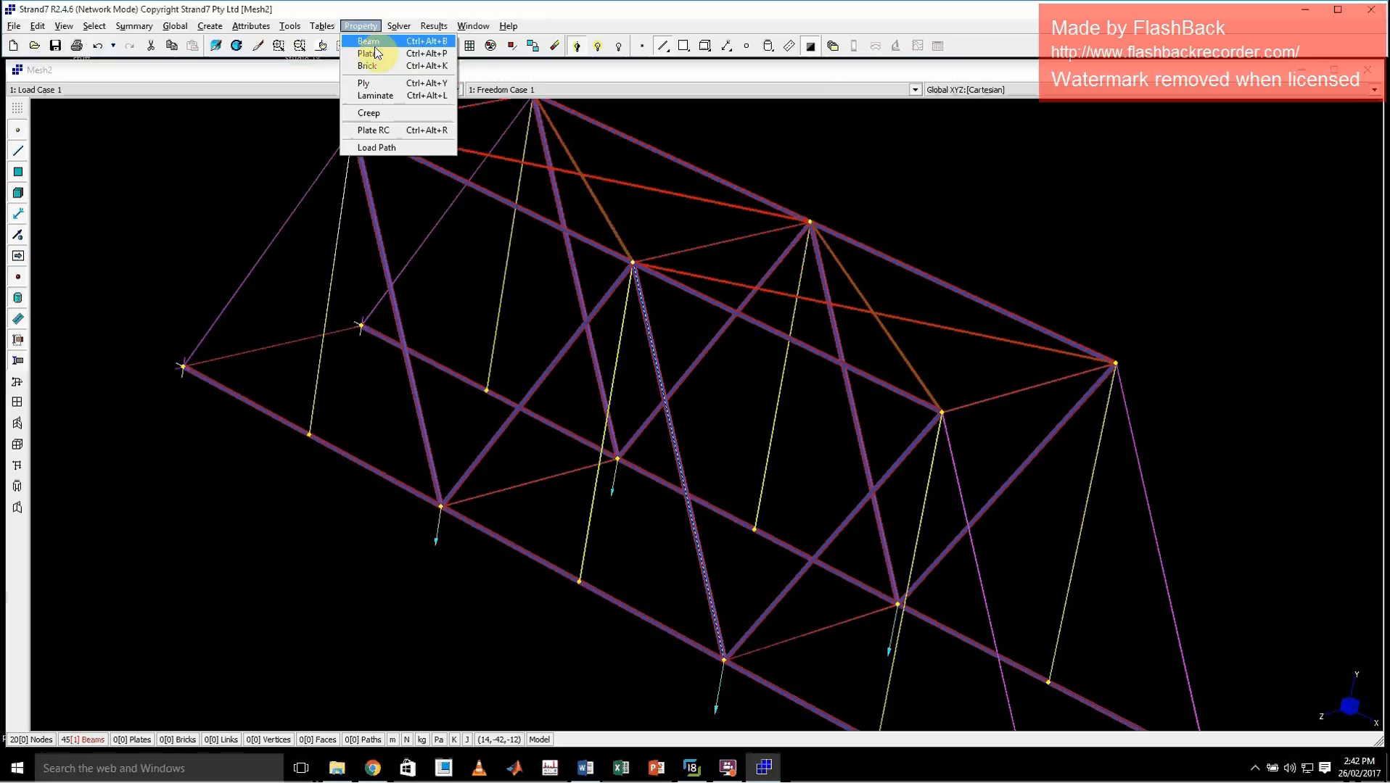
click(814, 190)
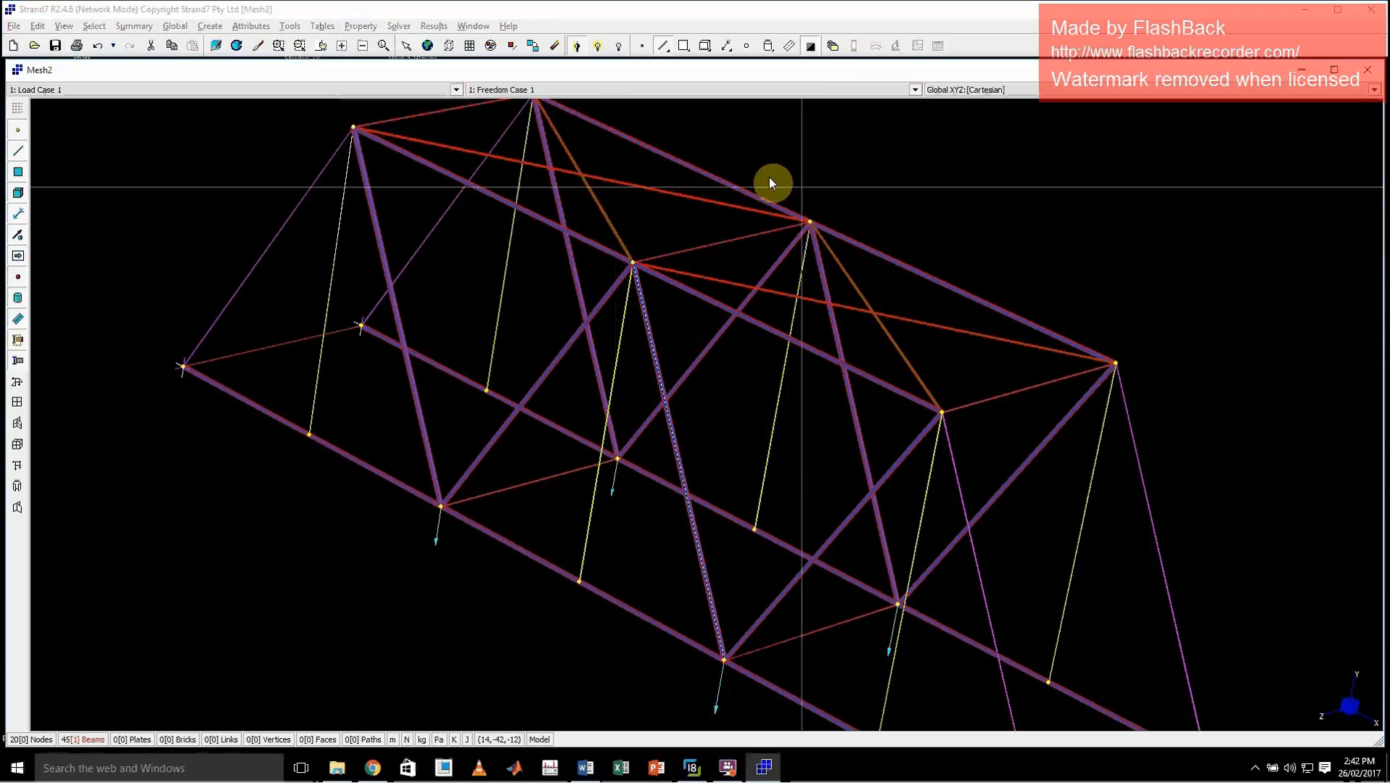
click(361, 26)
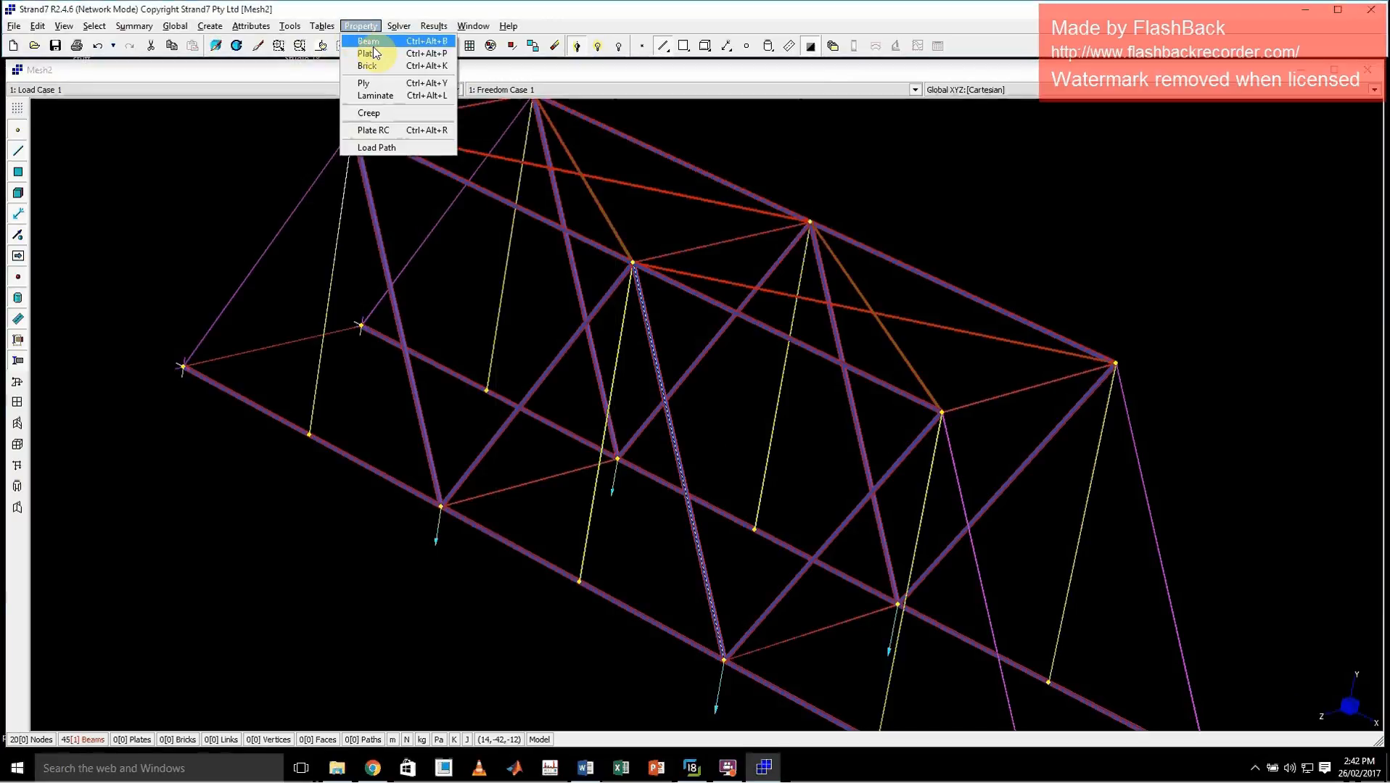
click(366, 42)
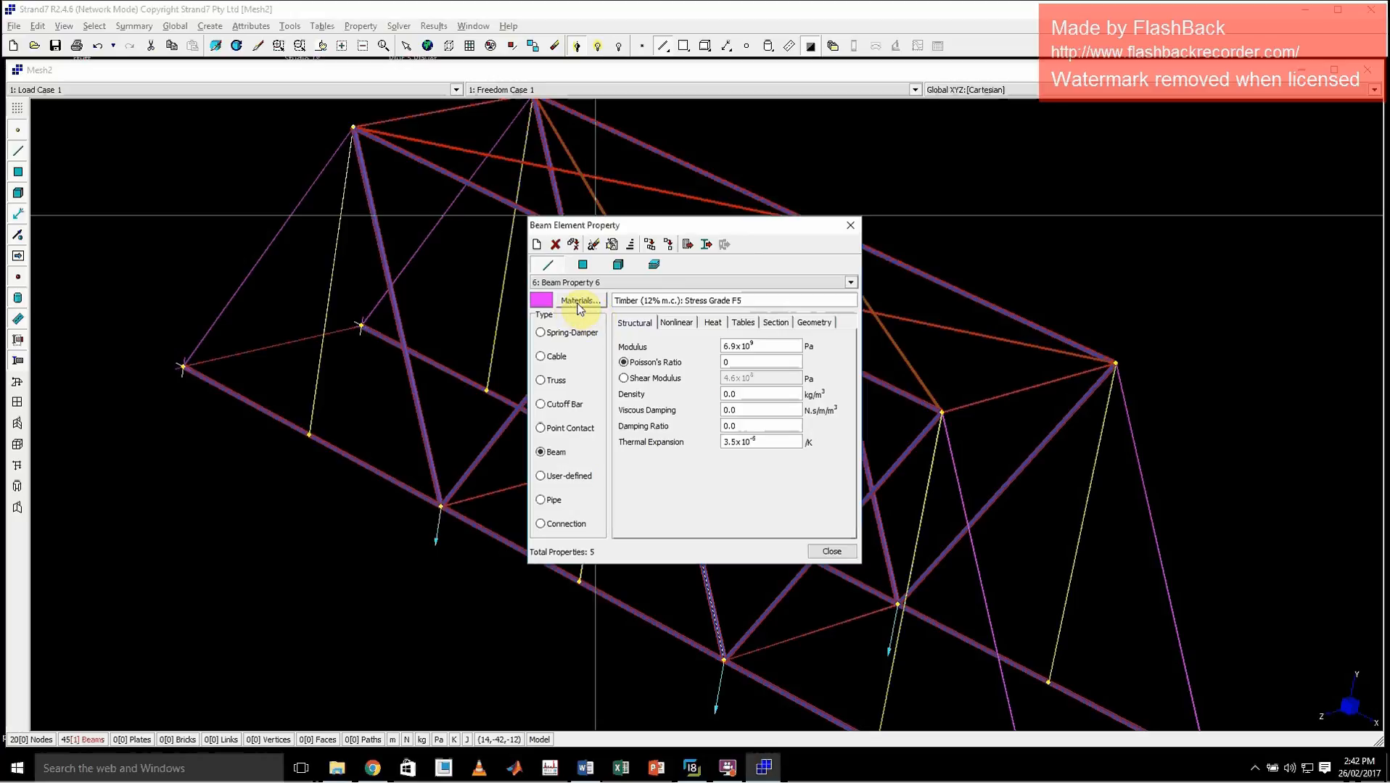
click(771, 349)
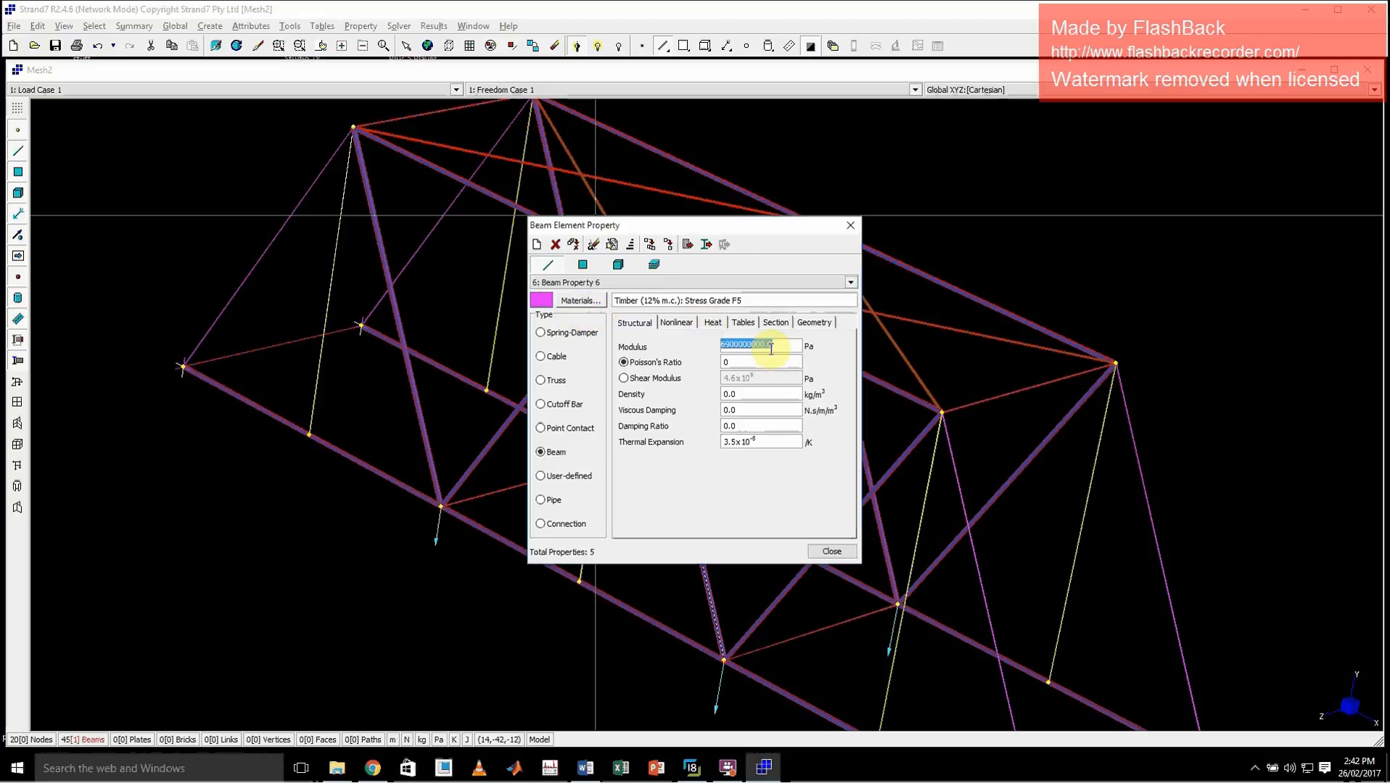
text(0)
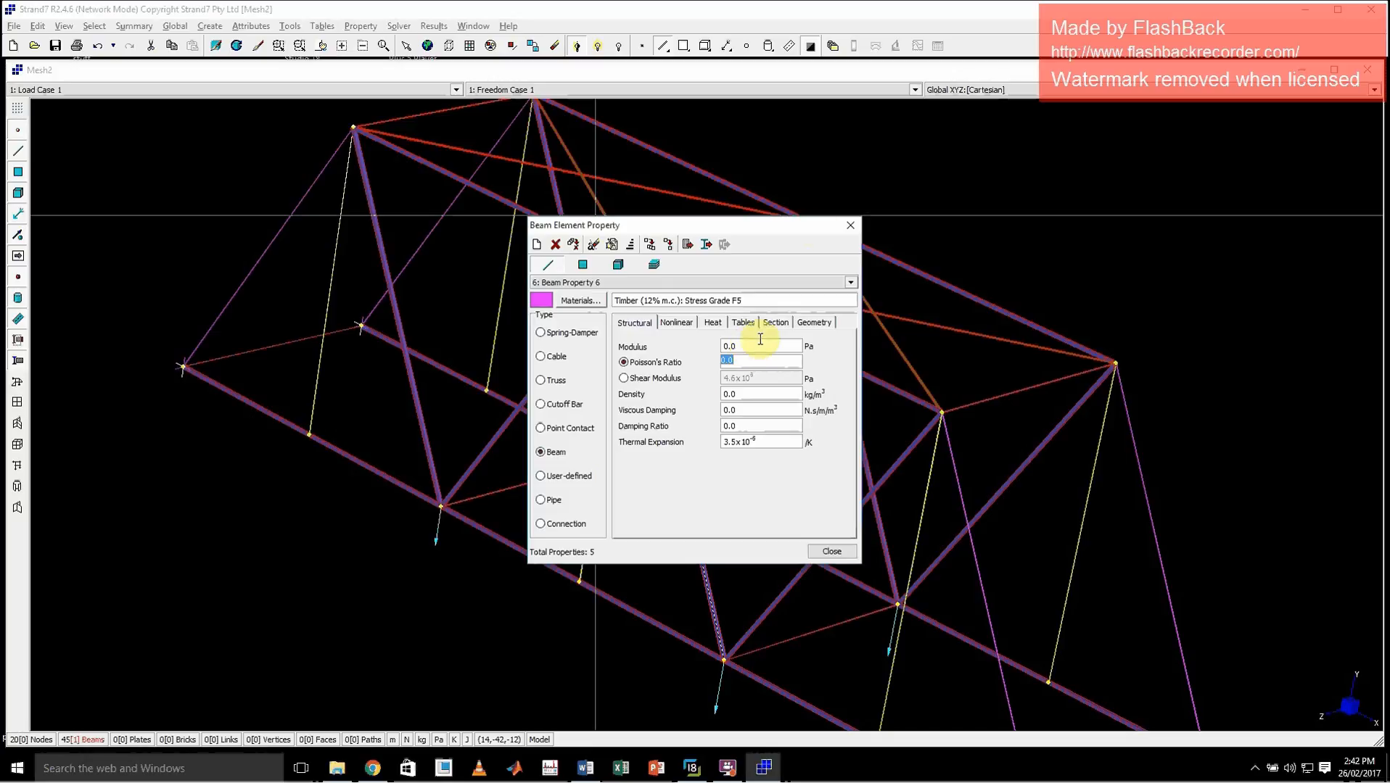
click(847, 227)
Run the linear static analysis, overwriting the existing result file, and check the warning and error counts in the solver log
click(398, 27)
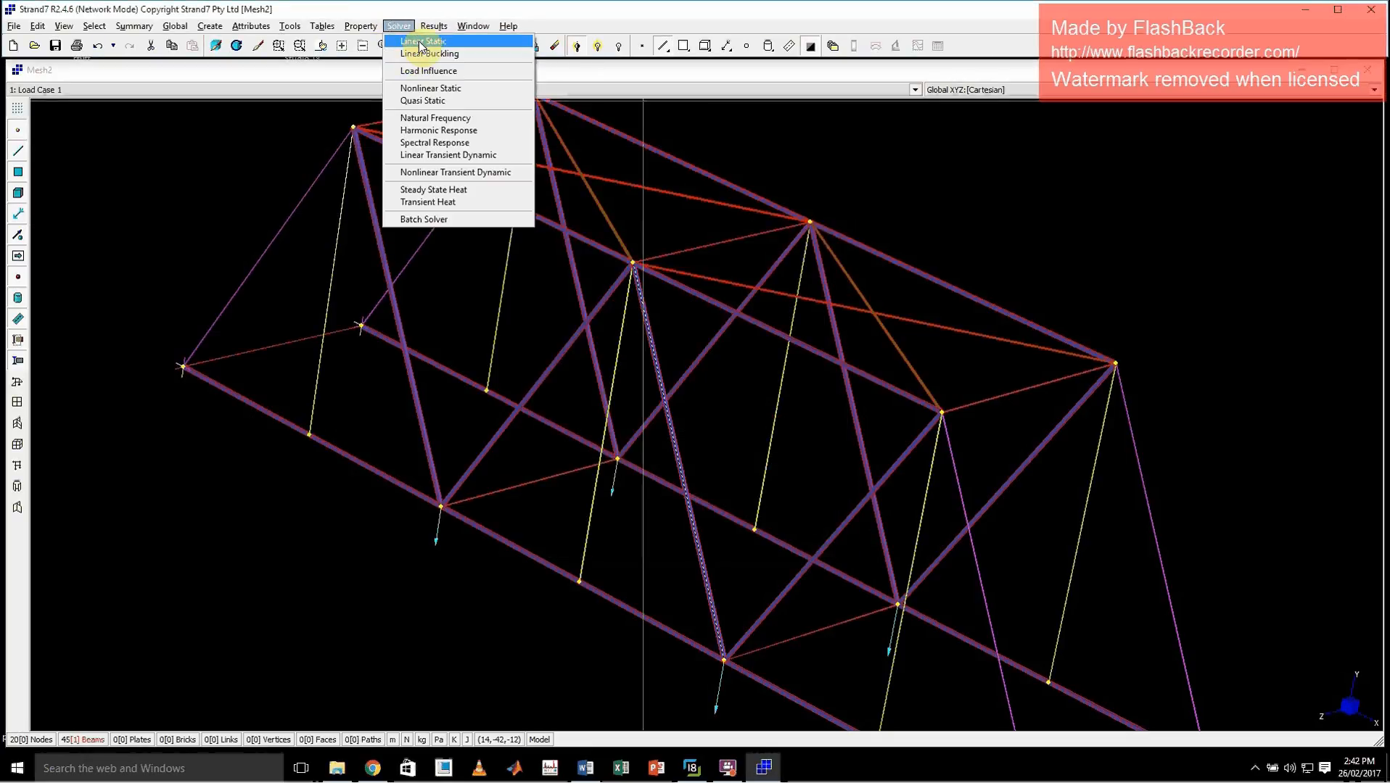
click(417, 41)
click(745, 573)
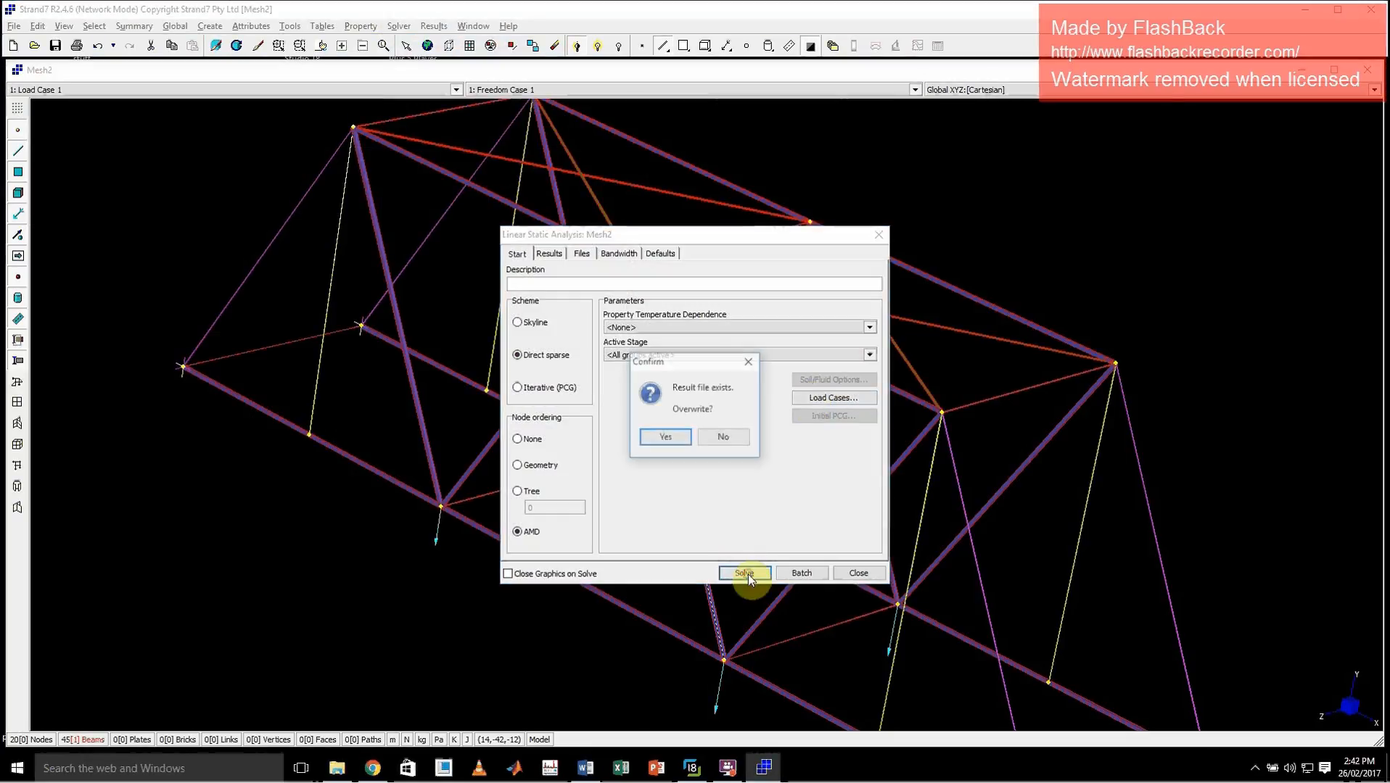
click(664, 436)
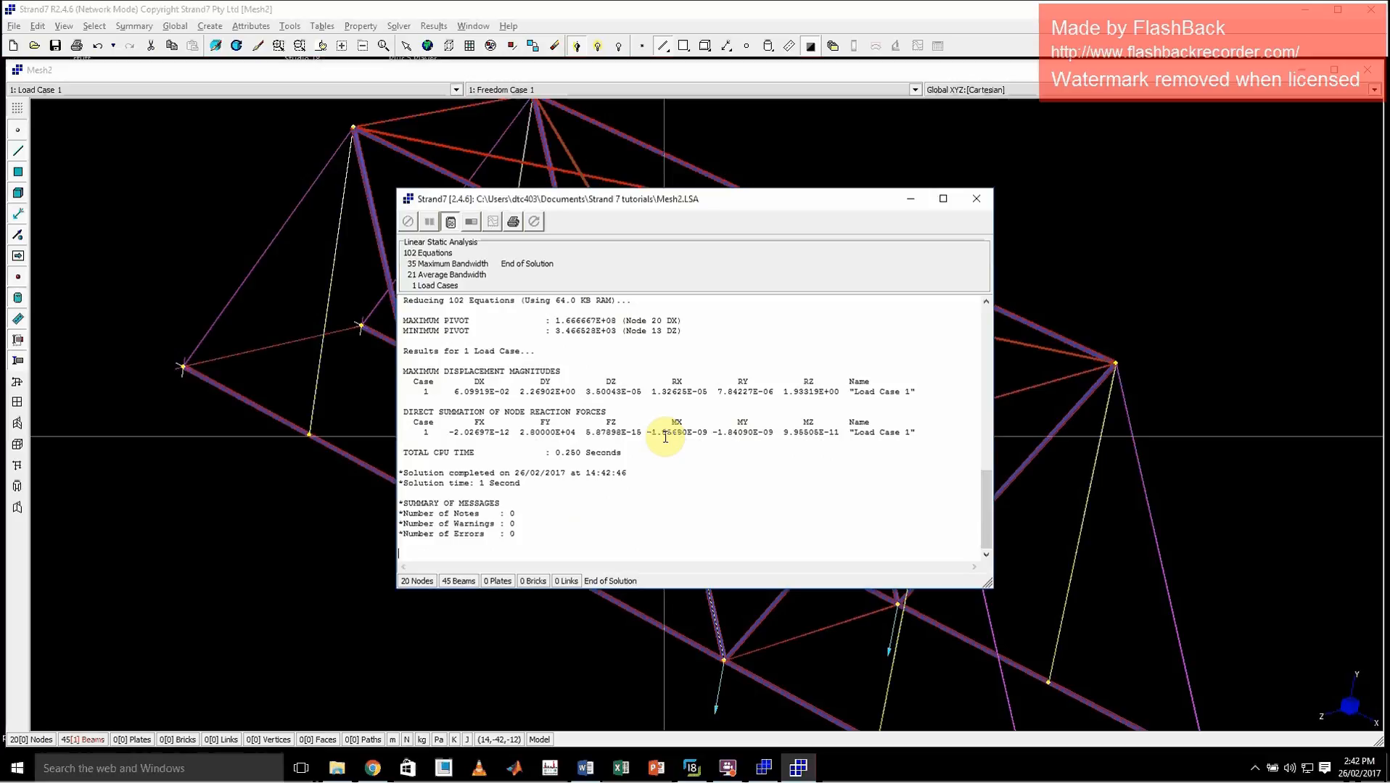
click(528, 522)
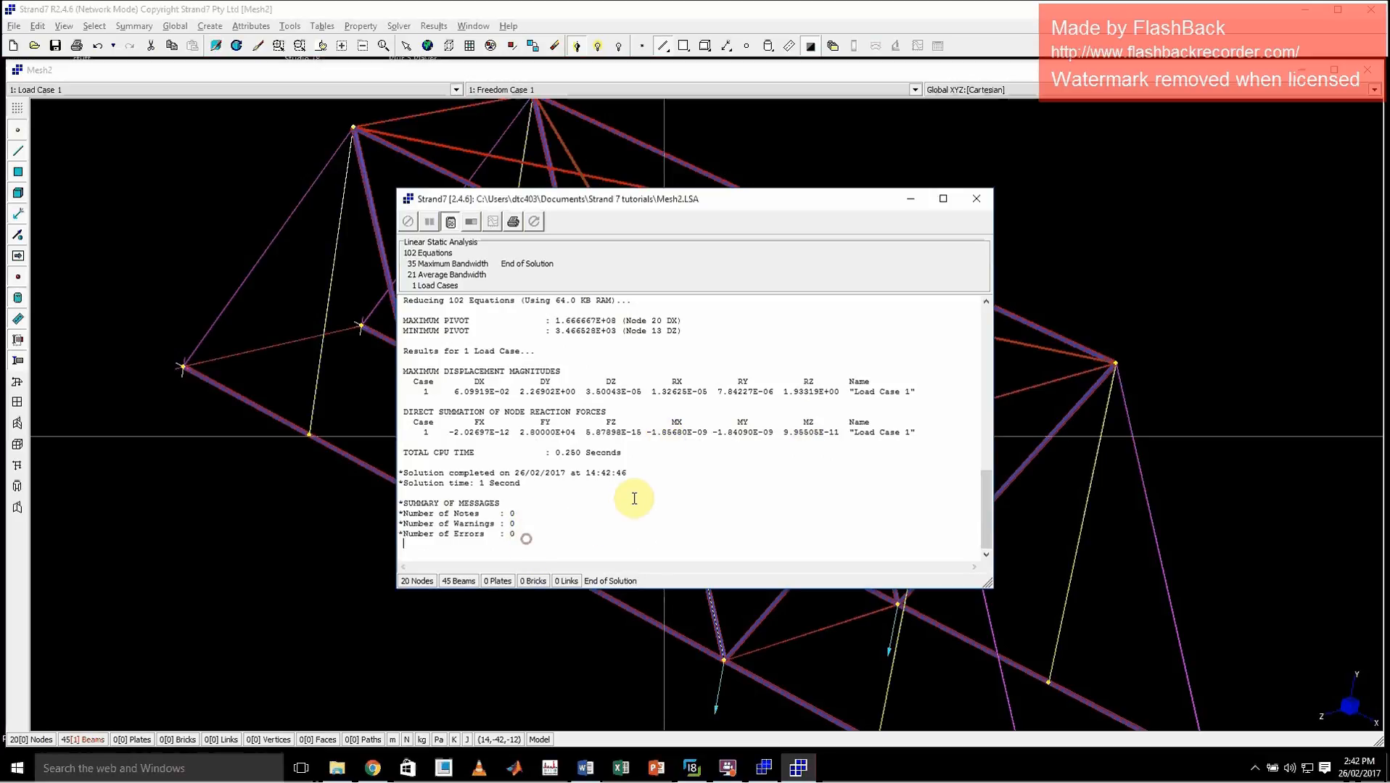
click(975, 198)
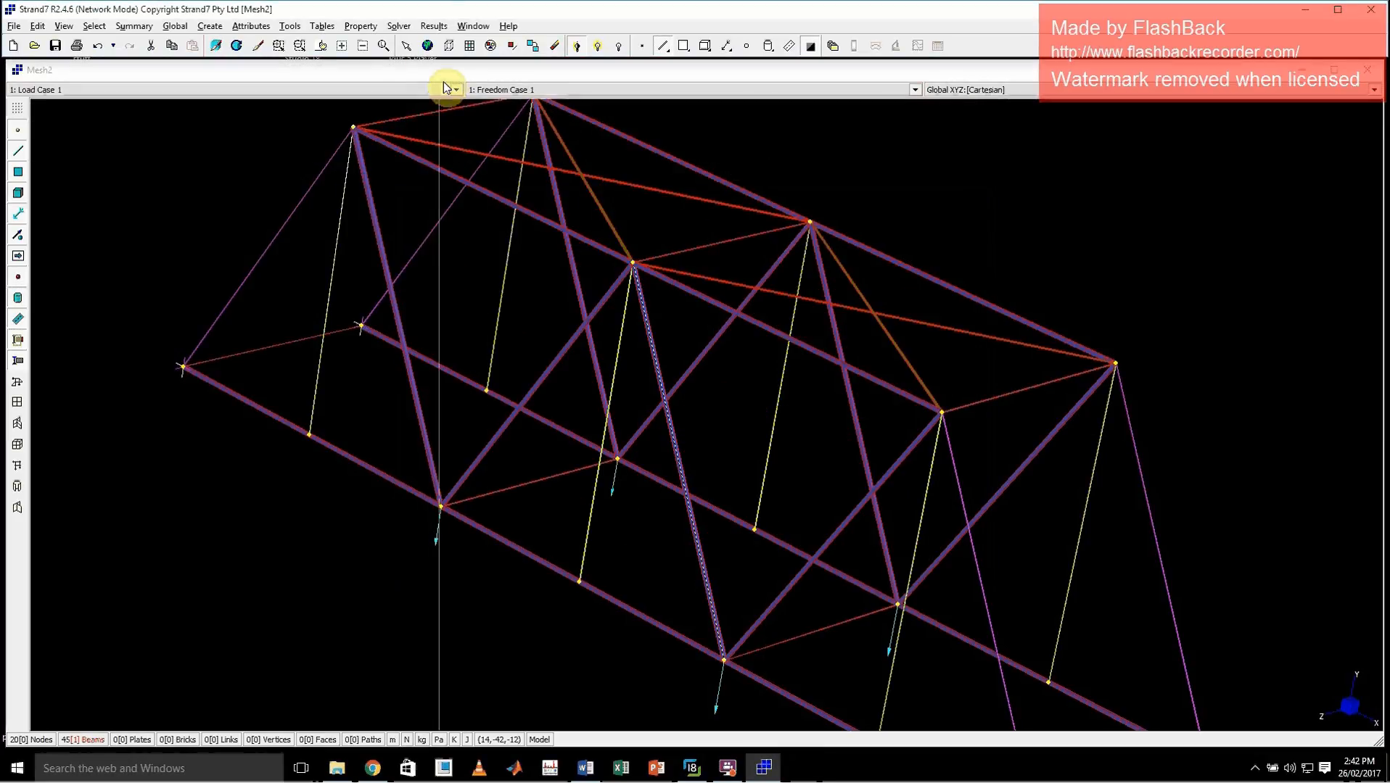
Set the modulus and Poisson's ratio of Beam Property 1, the structural steelwork members, to 0.0
click(399, 26)
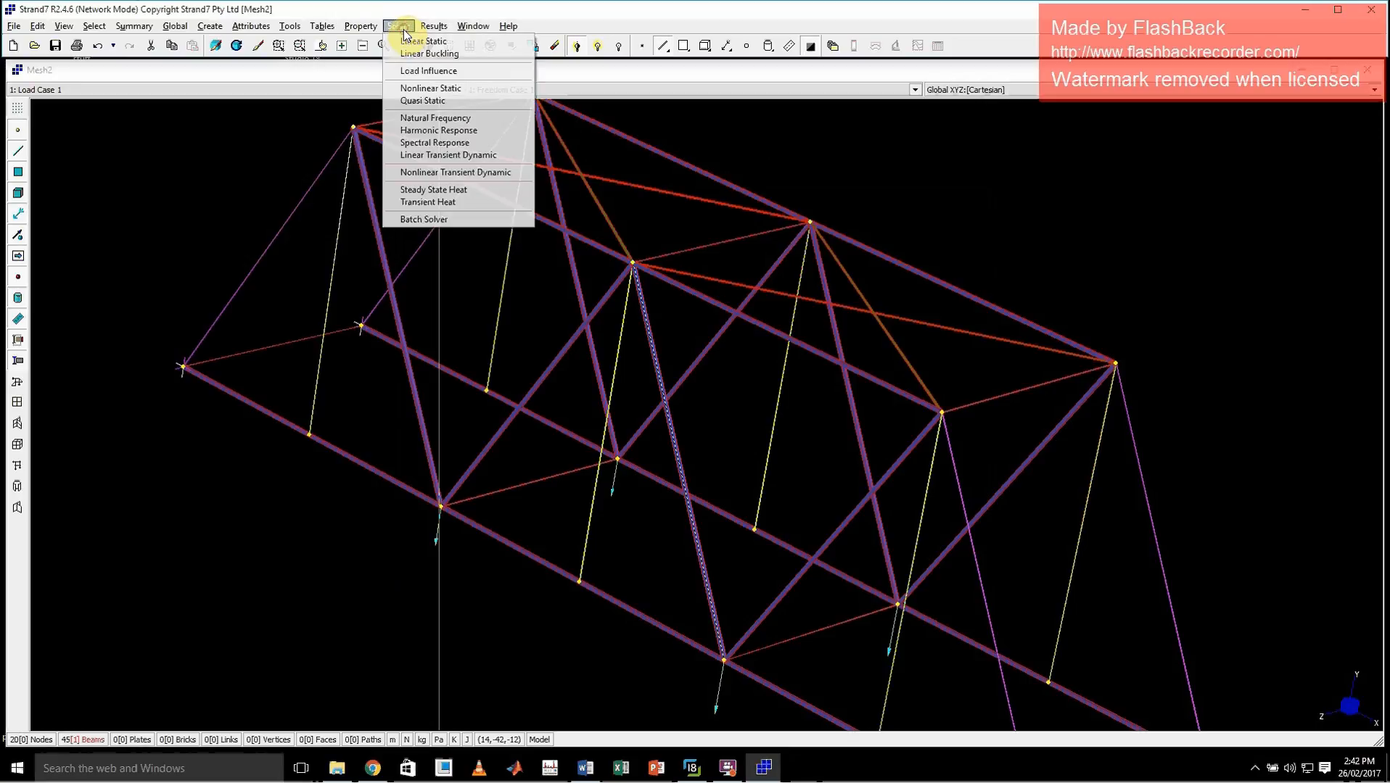
click(358, 26)
click(358, 27)
click(361, 37)
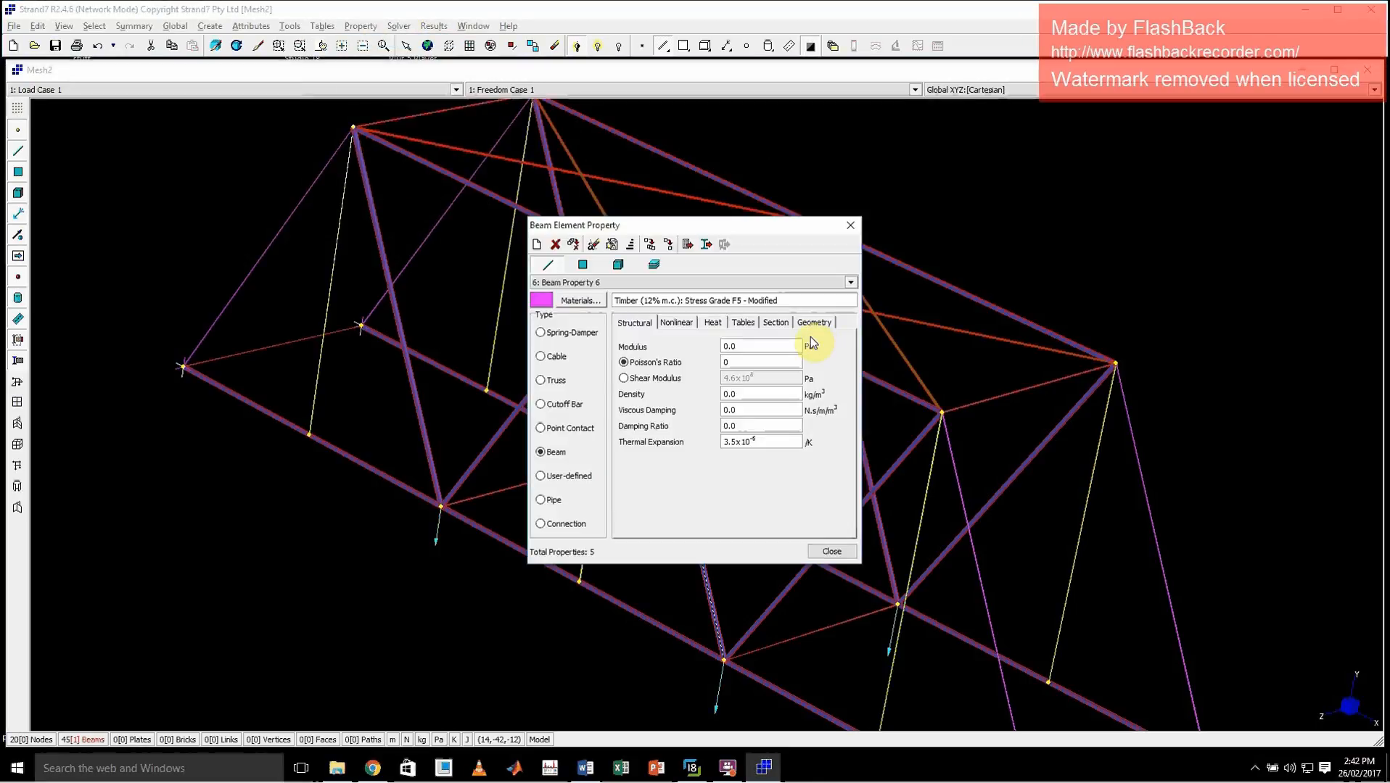
double_click(738, 360)
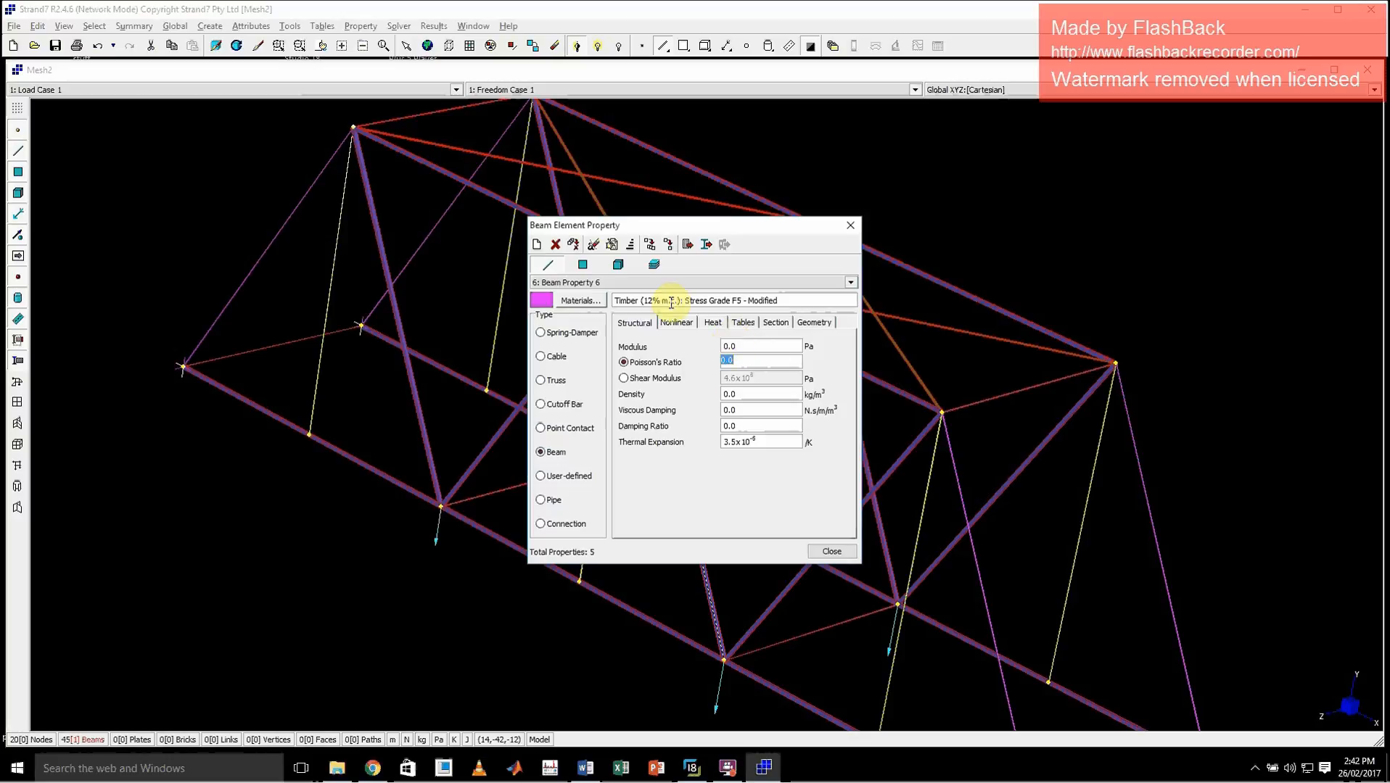
click(581, 282)
click(593, 296)
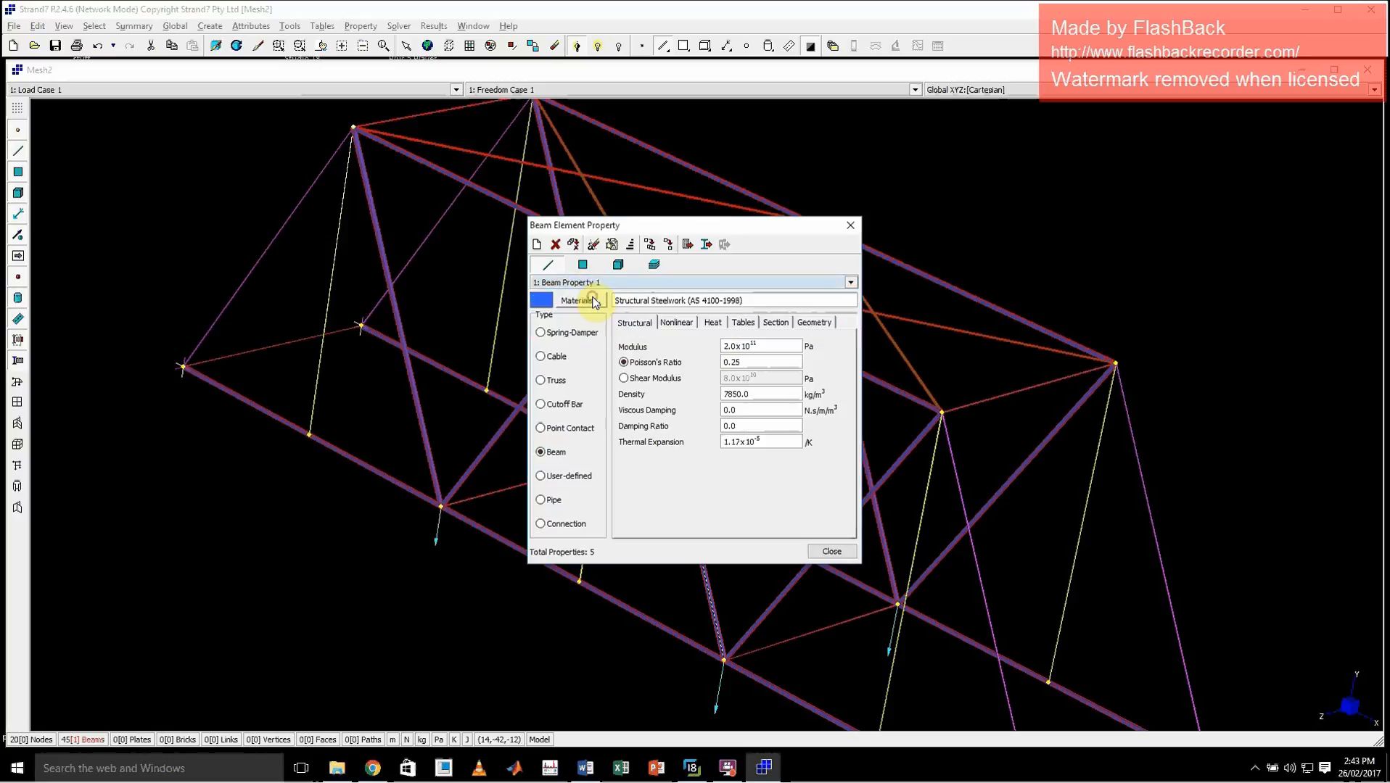
double_click(758, 346)
text(0.0)
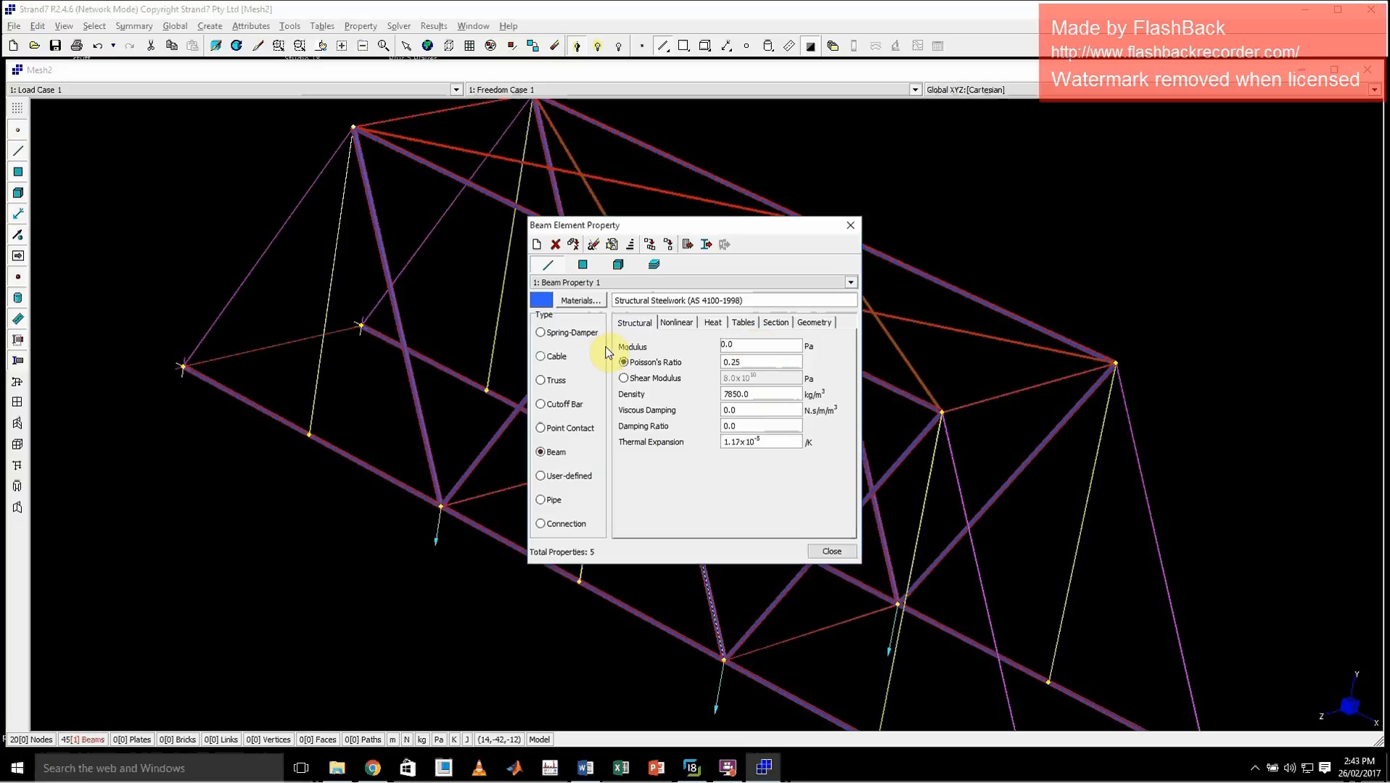
double_click(758, 361)
text(0.0)
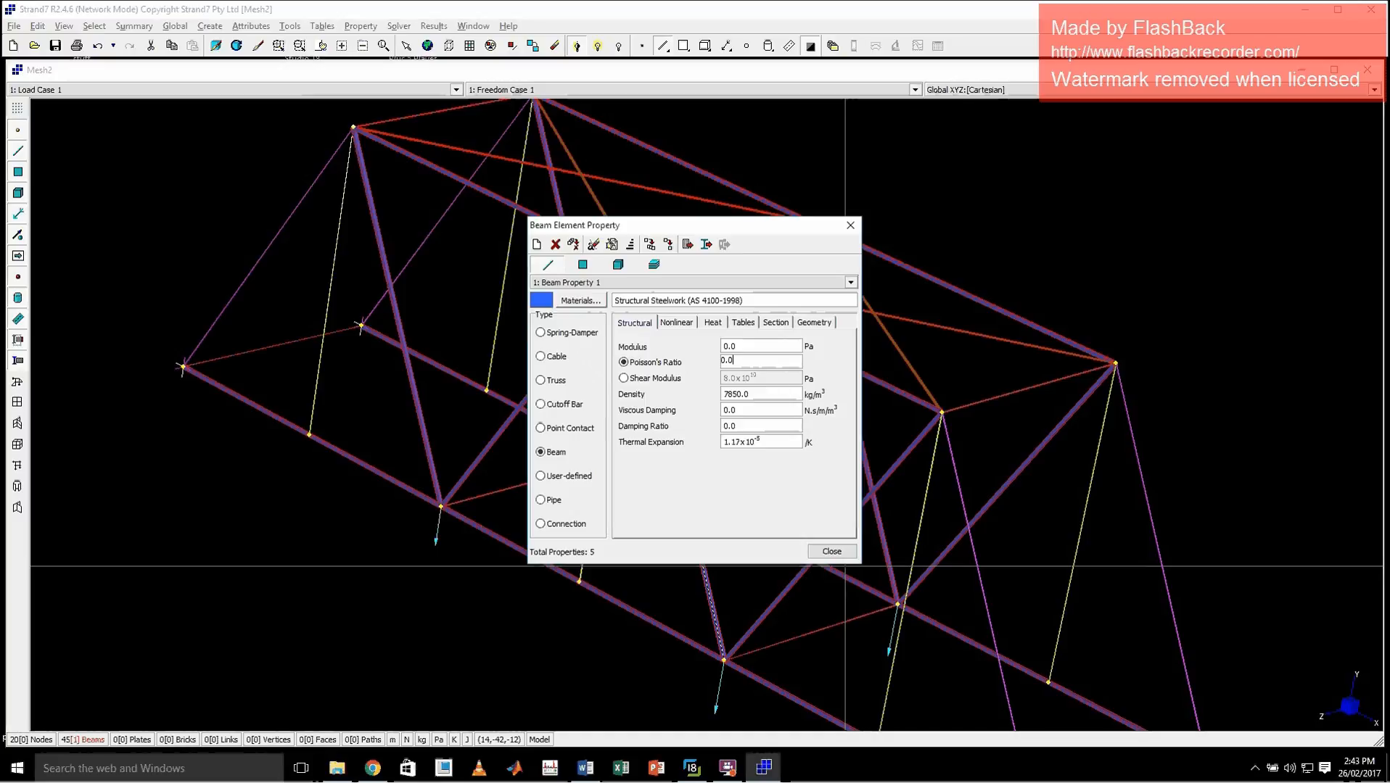
click(834, 552)
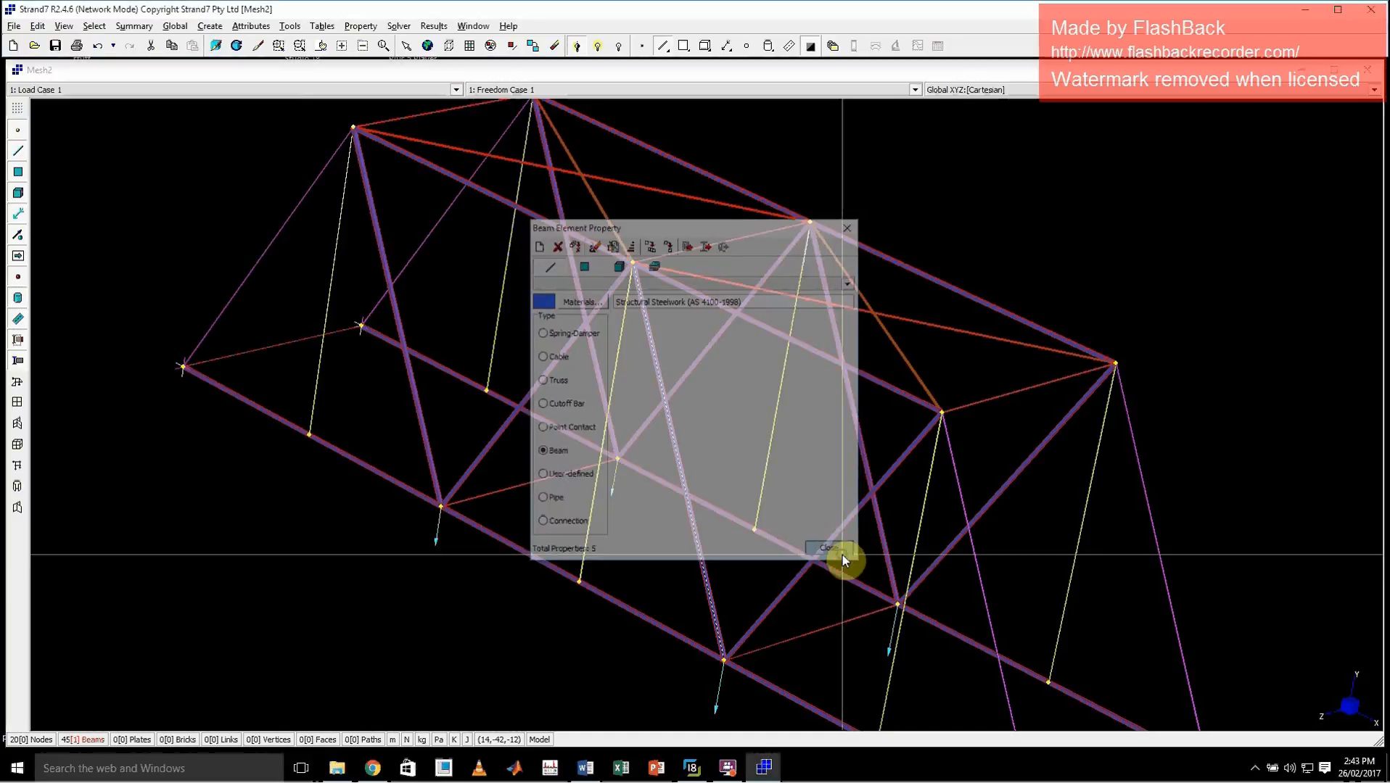
Rerun the linear static analysis over the existing result file and examine the error entries in the solver log
click(398, 26)
click(428, 40)
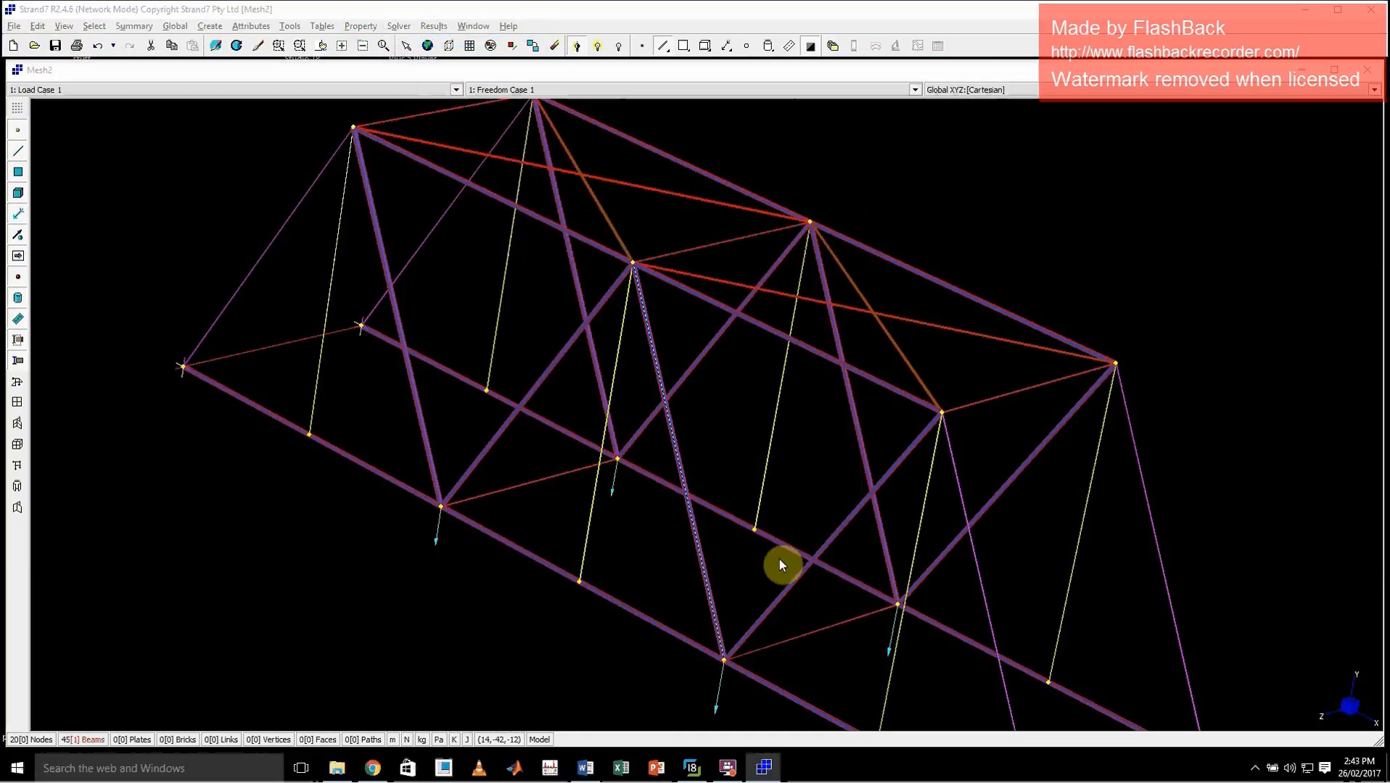
click(743, 570)
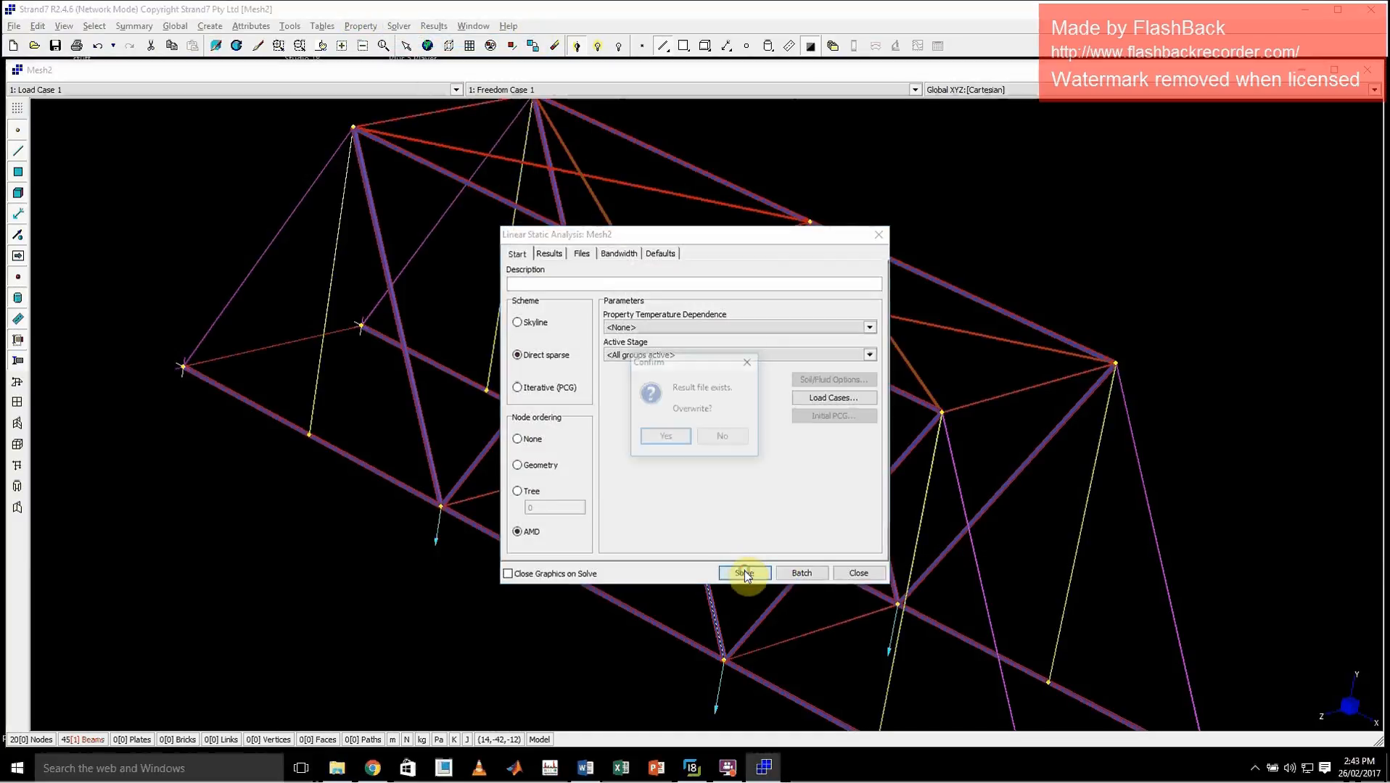
click(676, 438)
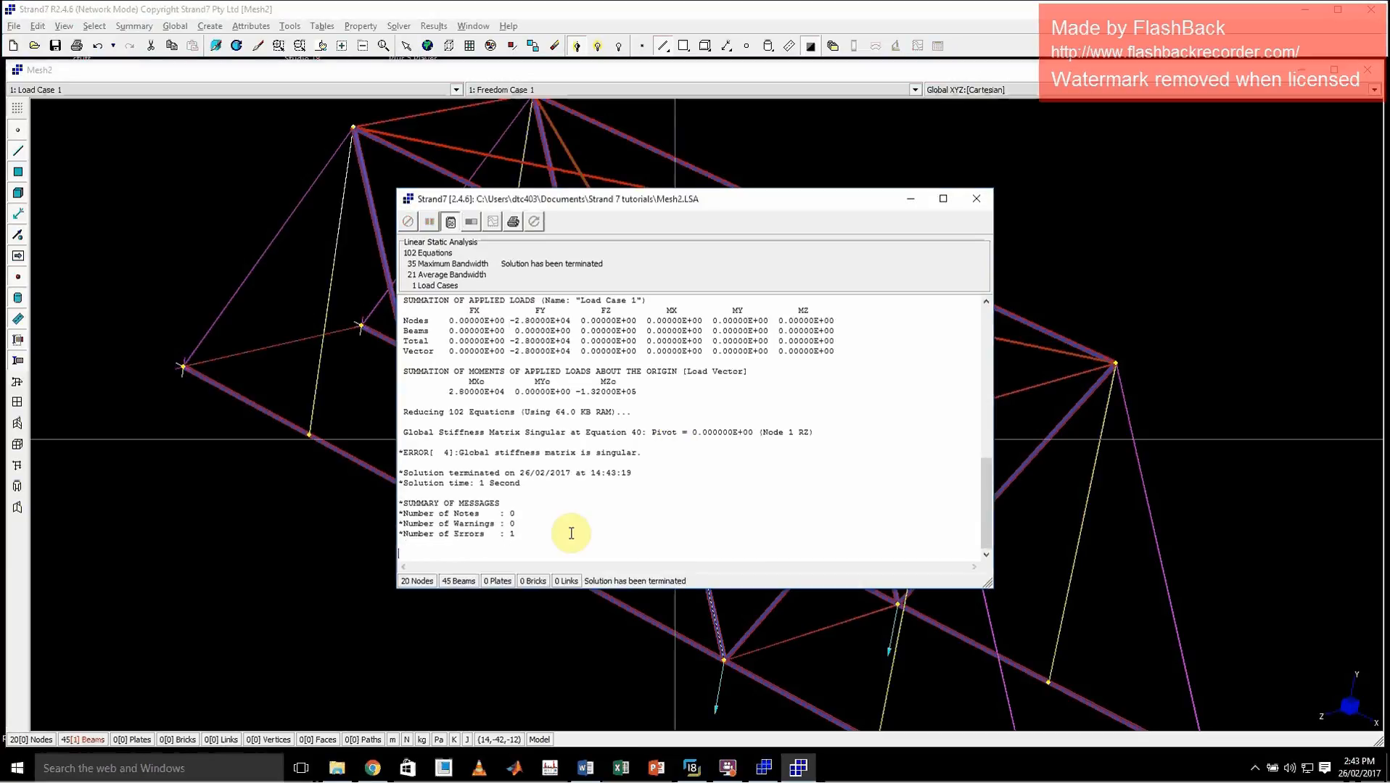
drag(519, 536, 392, 537)
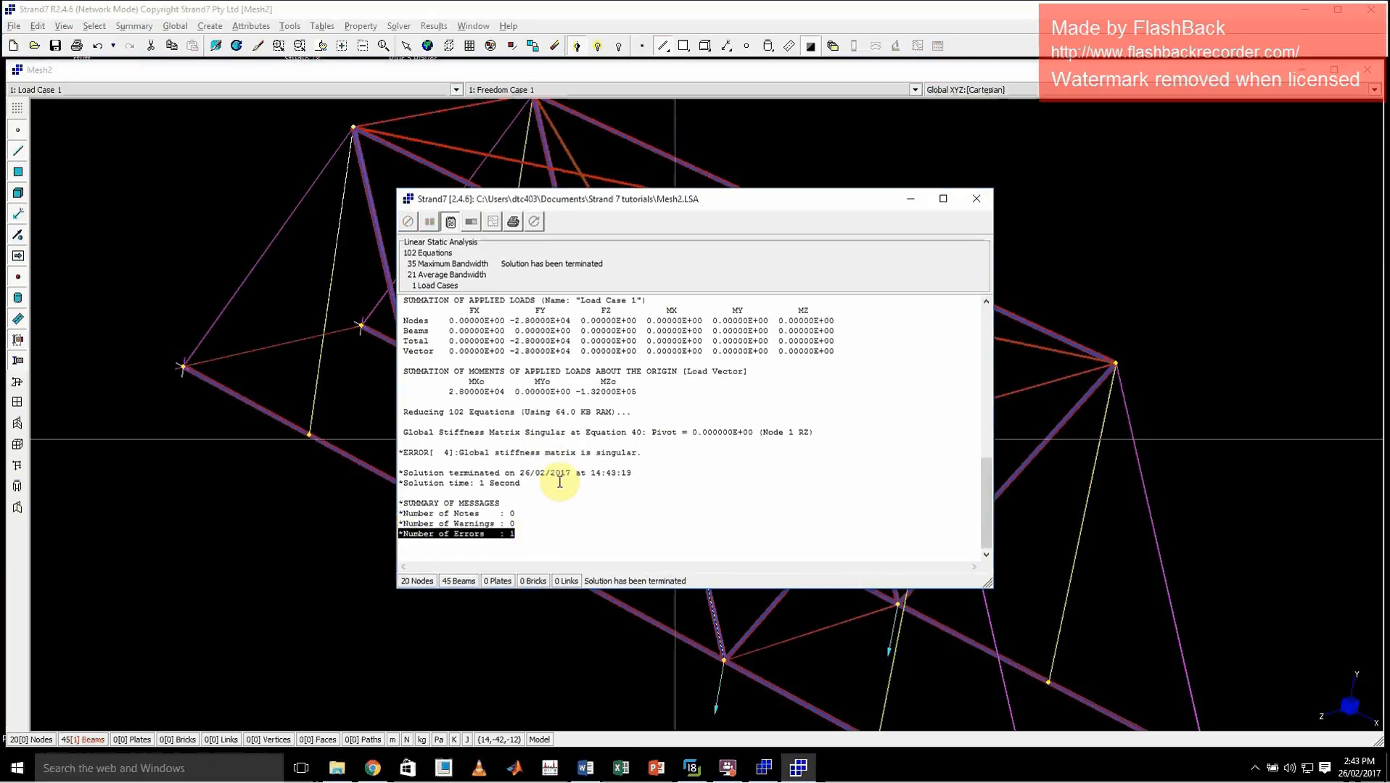
drag(647, 453, 399, 450)
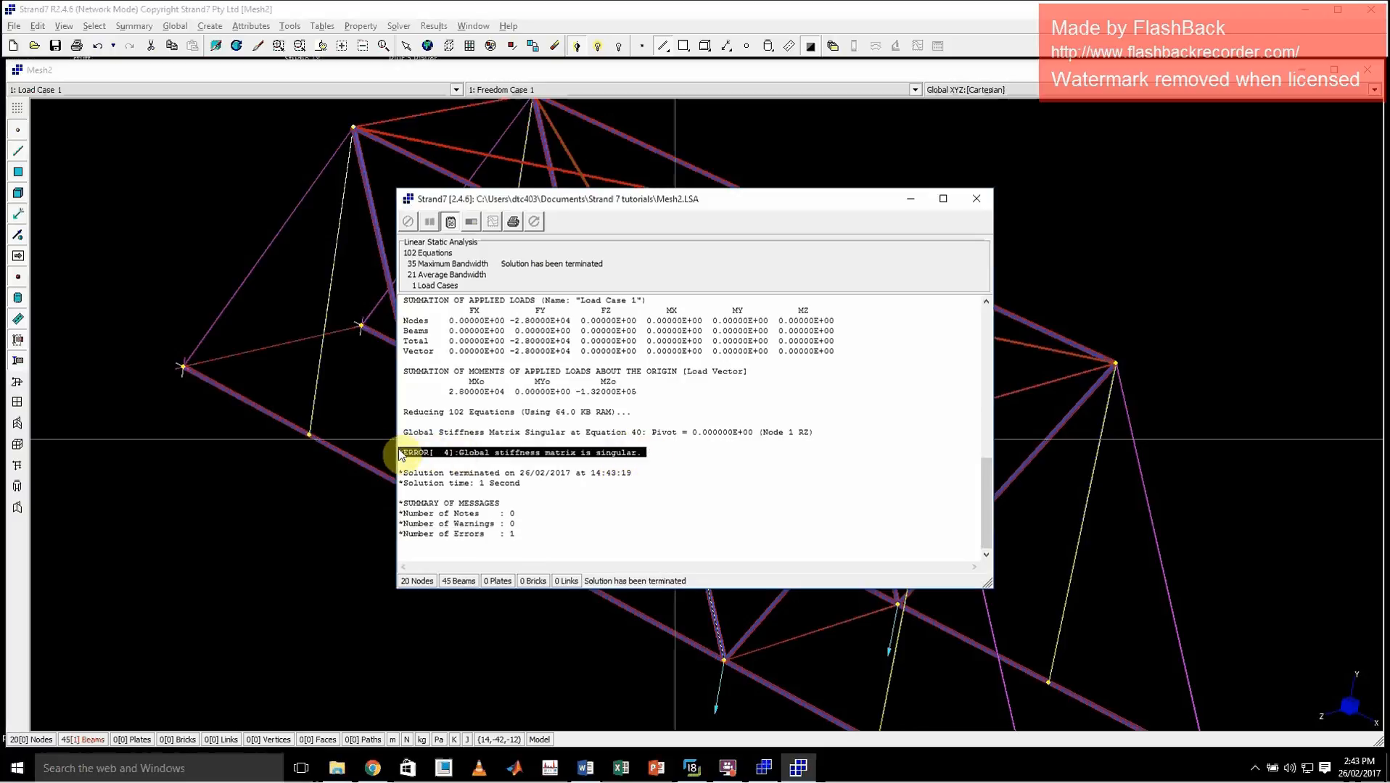
click(976, 198)
Review the modulus, Poisson's ratio and cross-section geometry of Beam Property 1 as possible sources of the solver error
click(398, 25)
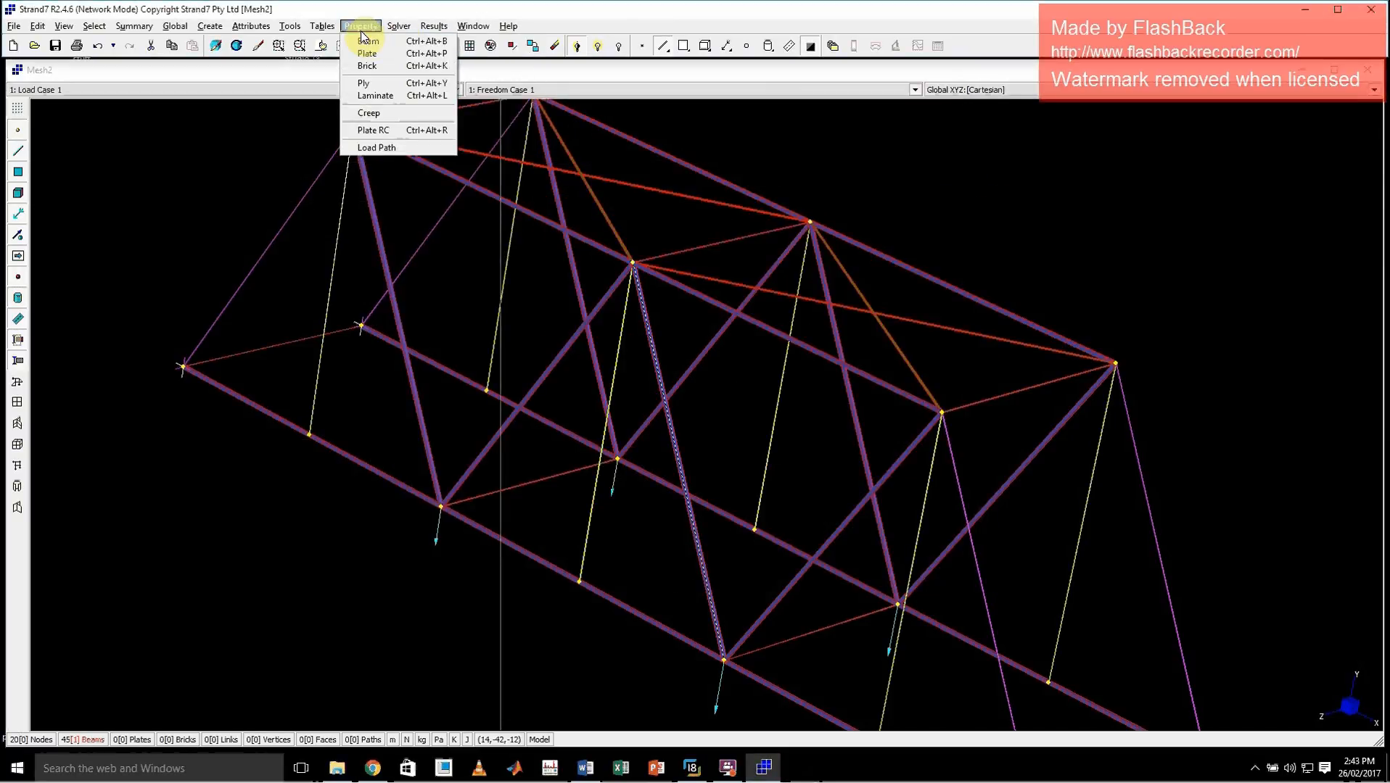
click(371, 41)
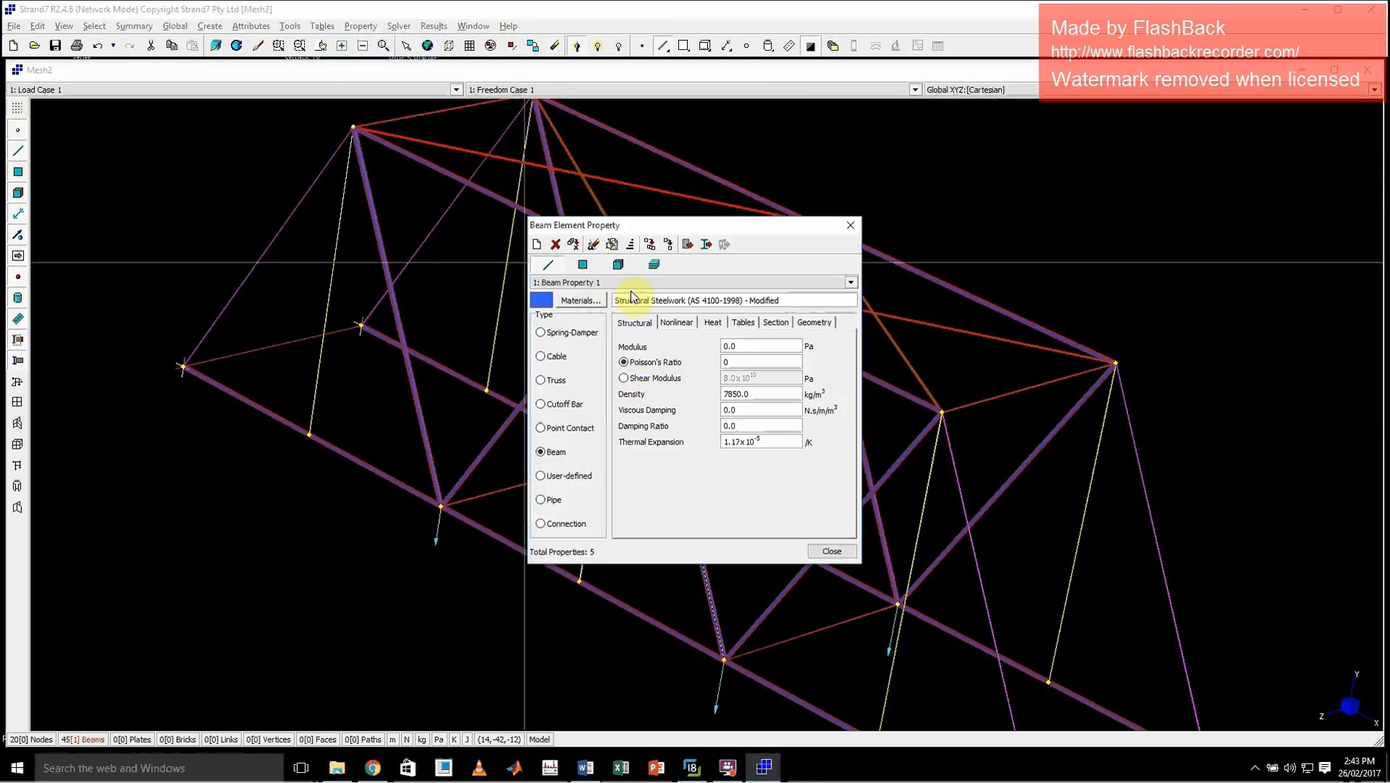
click(582, 266)
click(549, 266)
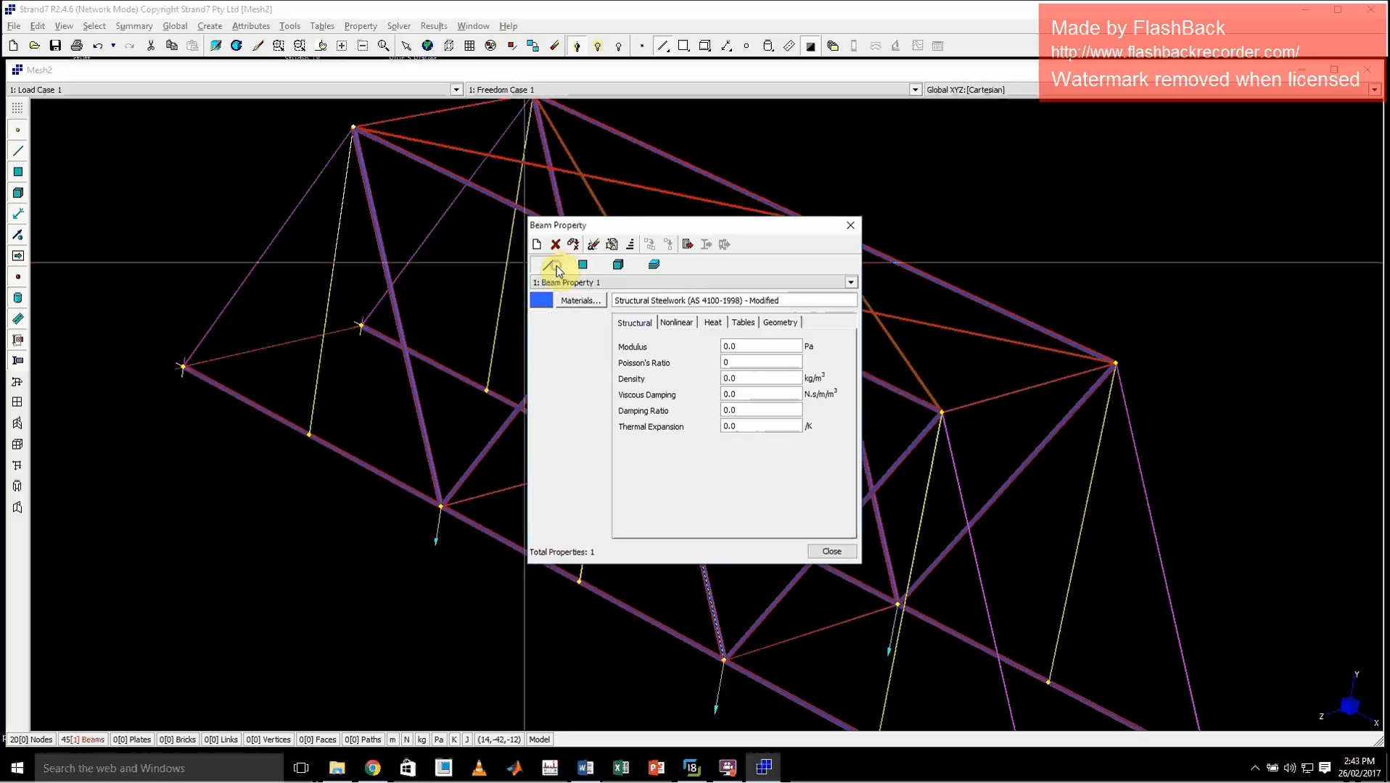
double_click(741, 345)
double_click(747, 362)
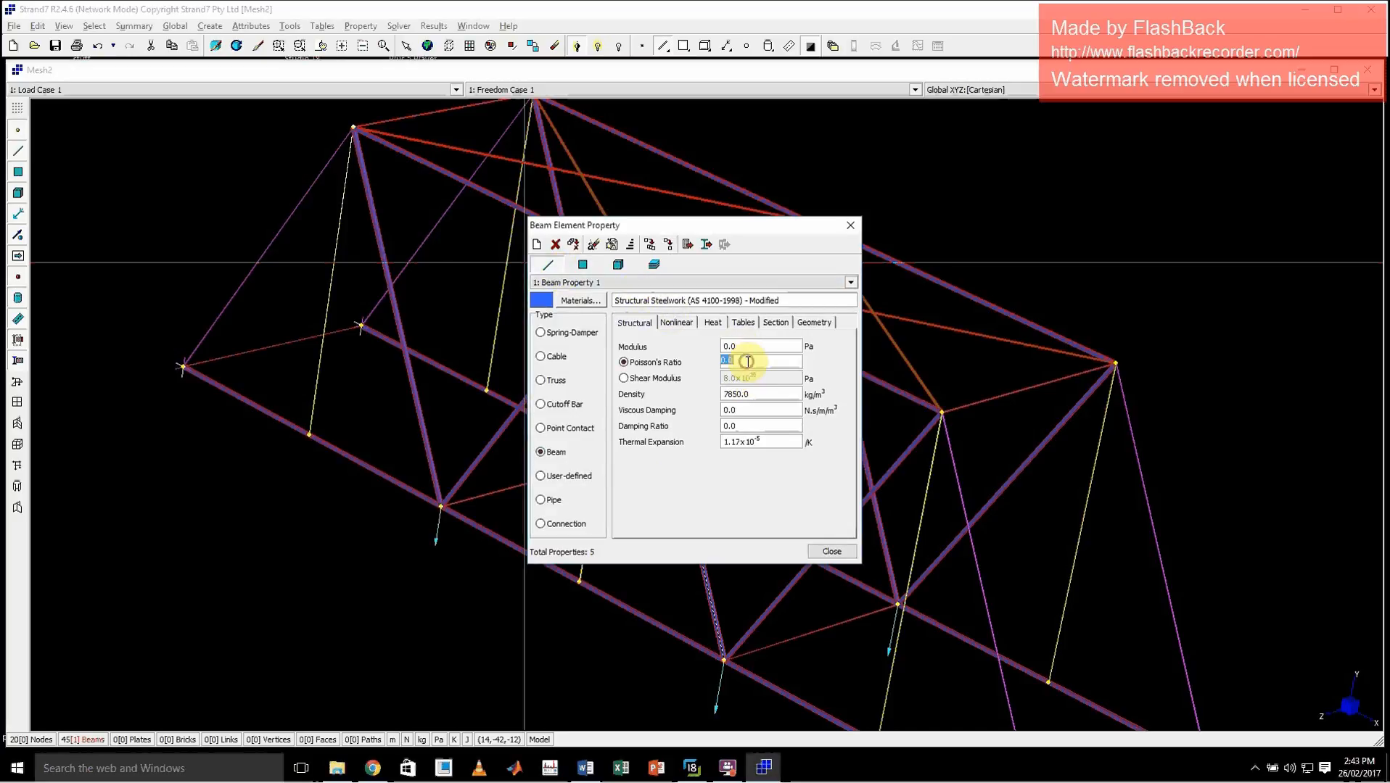
click(814, 322)
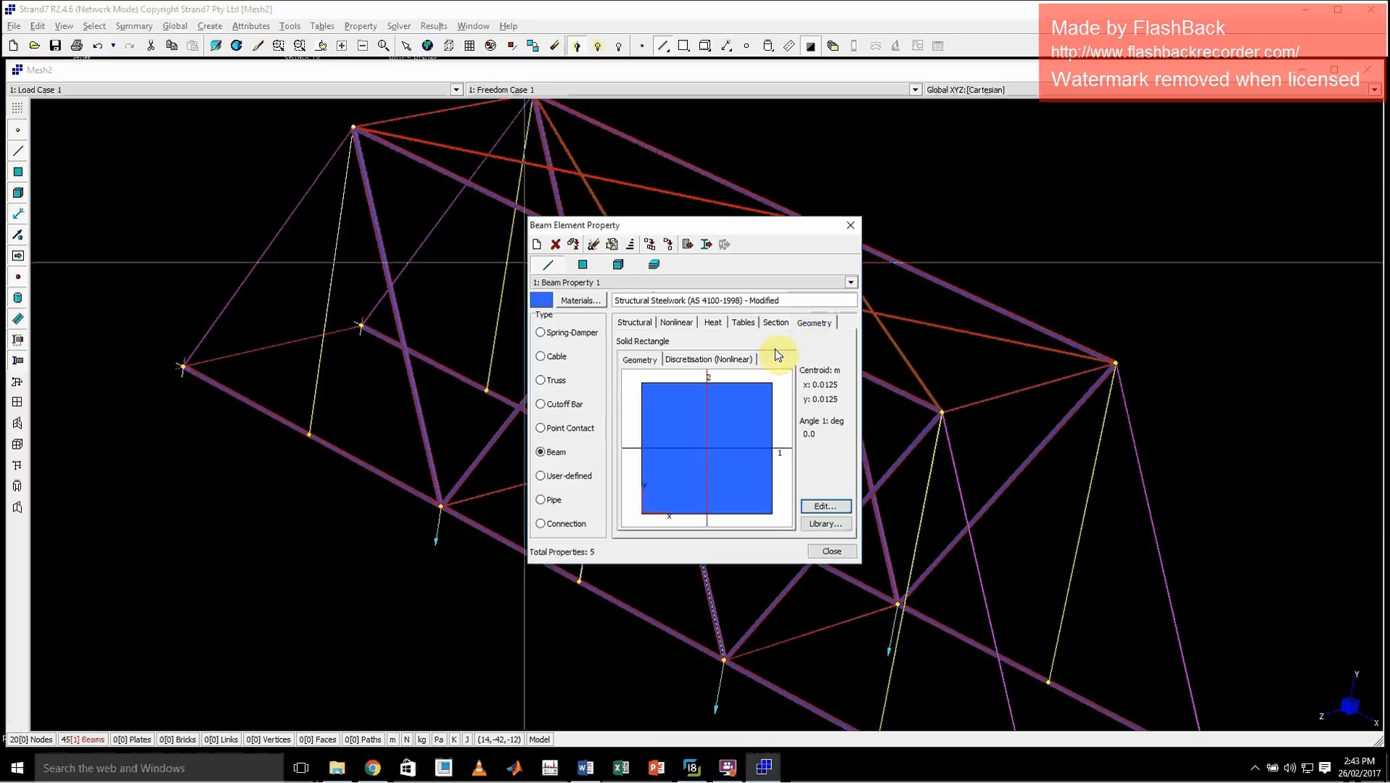
click(643, 323)
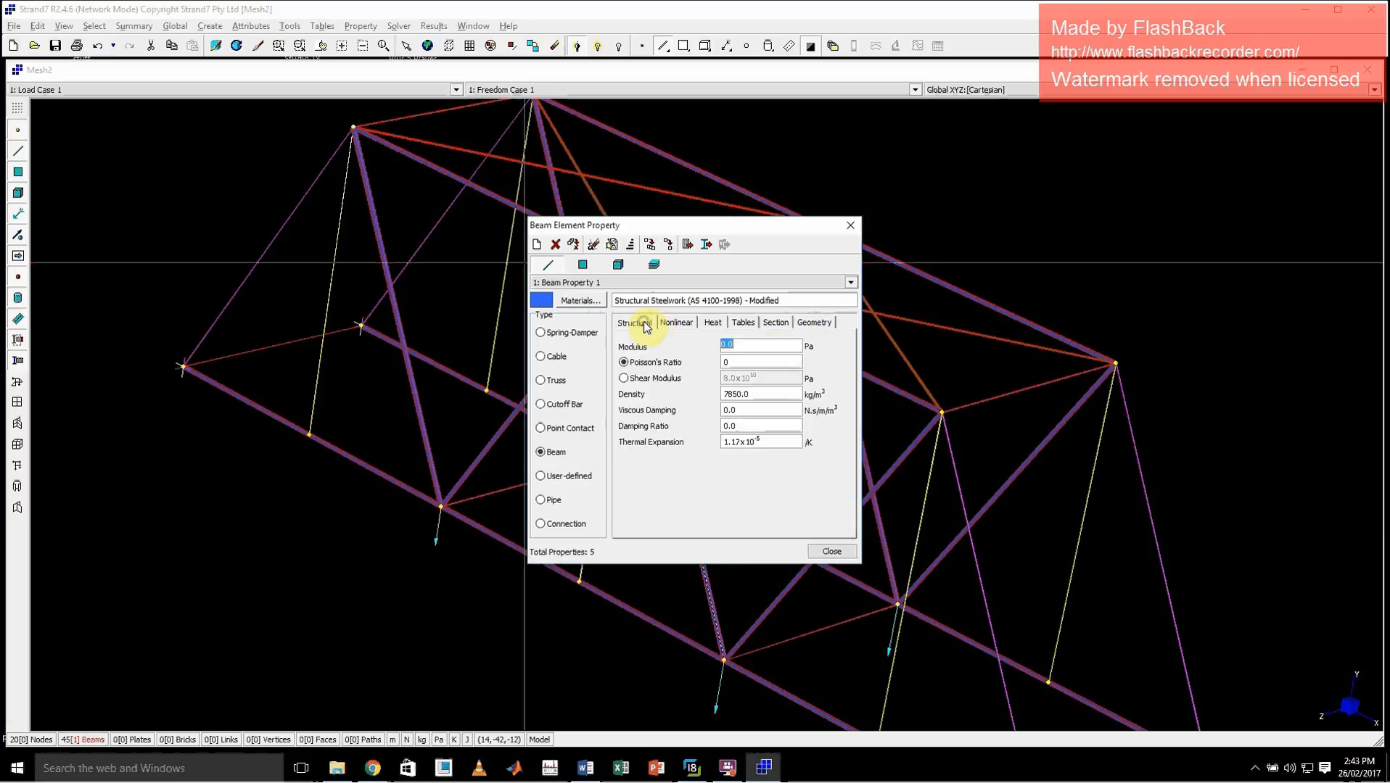
click(850, 226)
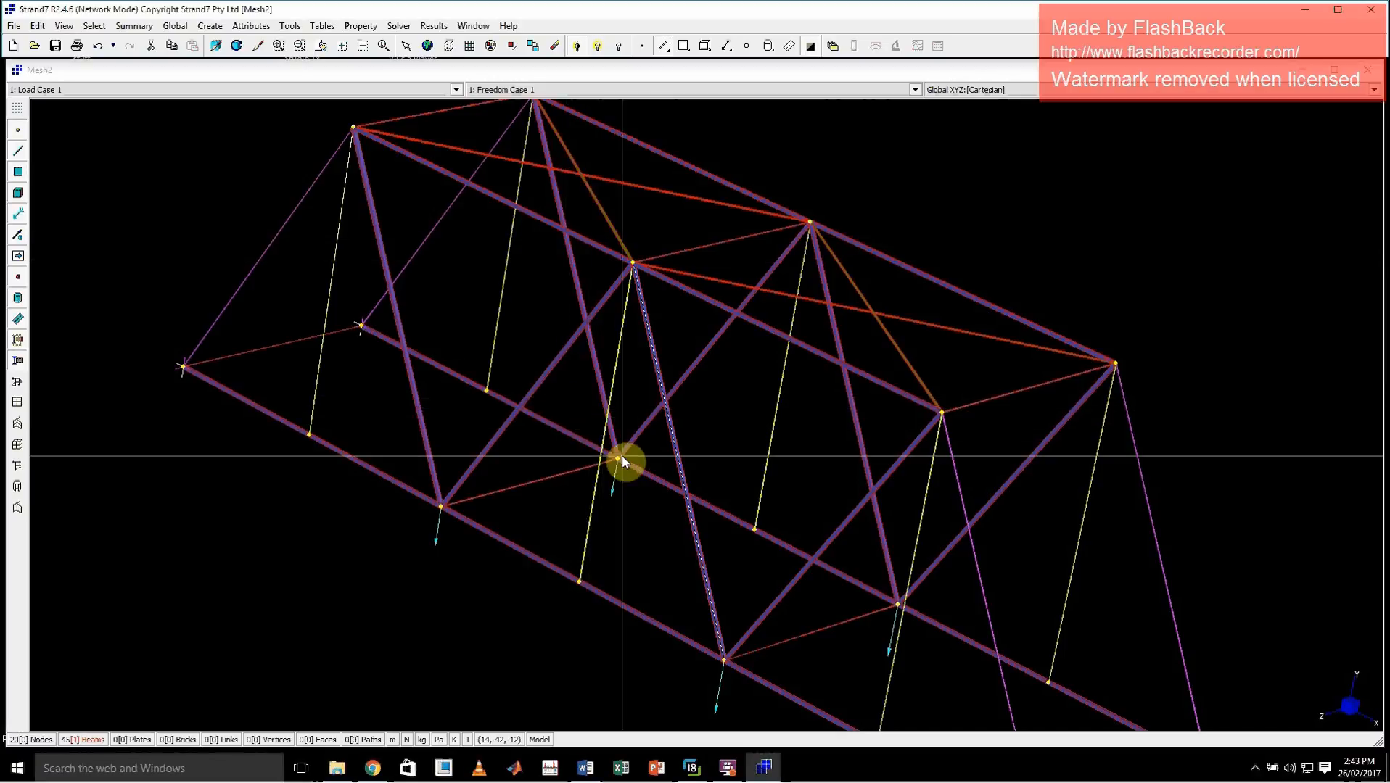
Recheck the structural values of Beam Property 1 with the whole truss in view and bring up the available solver types
scroll(622, 456, down, 2)
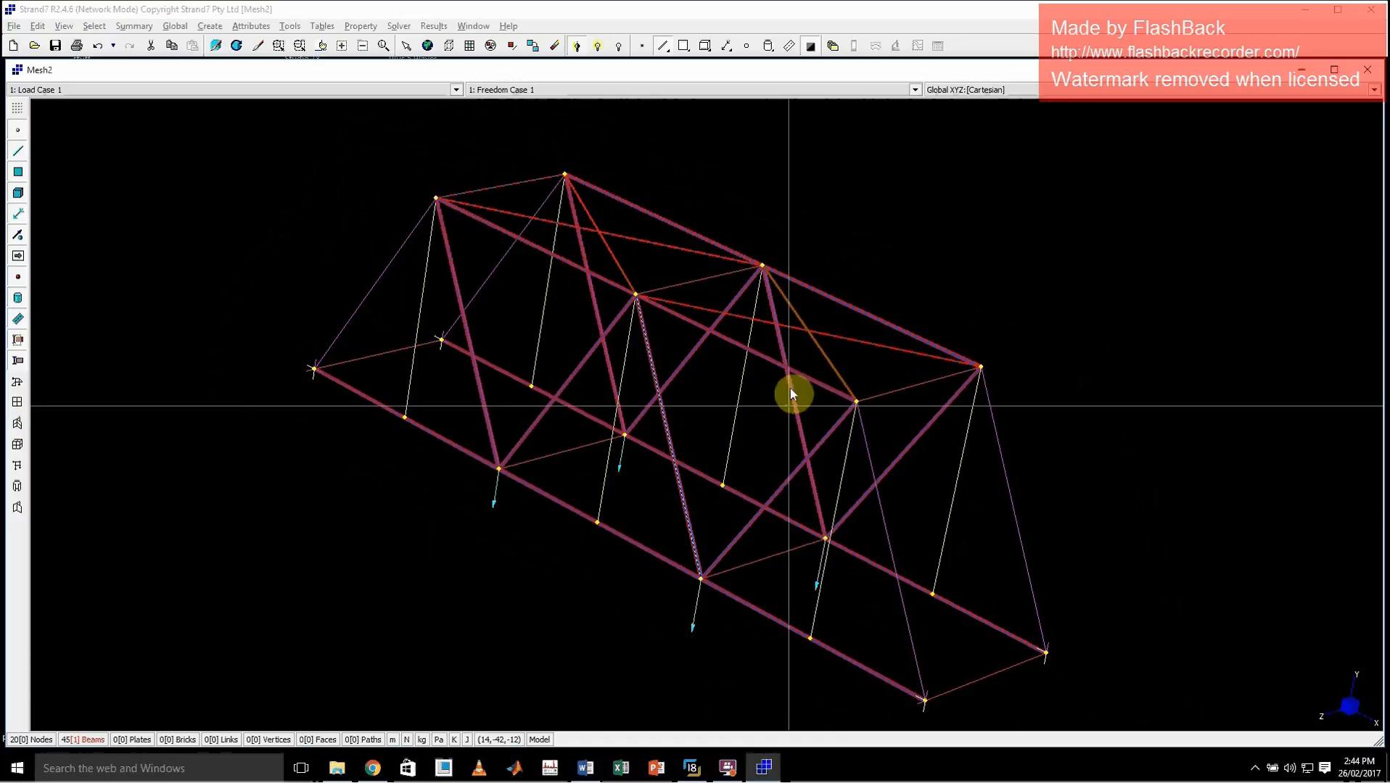
click(360, 26)
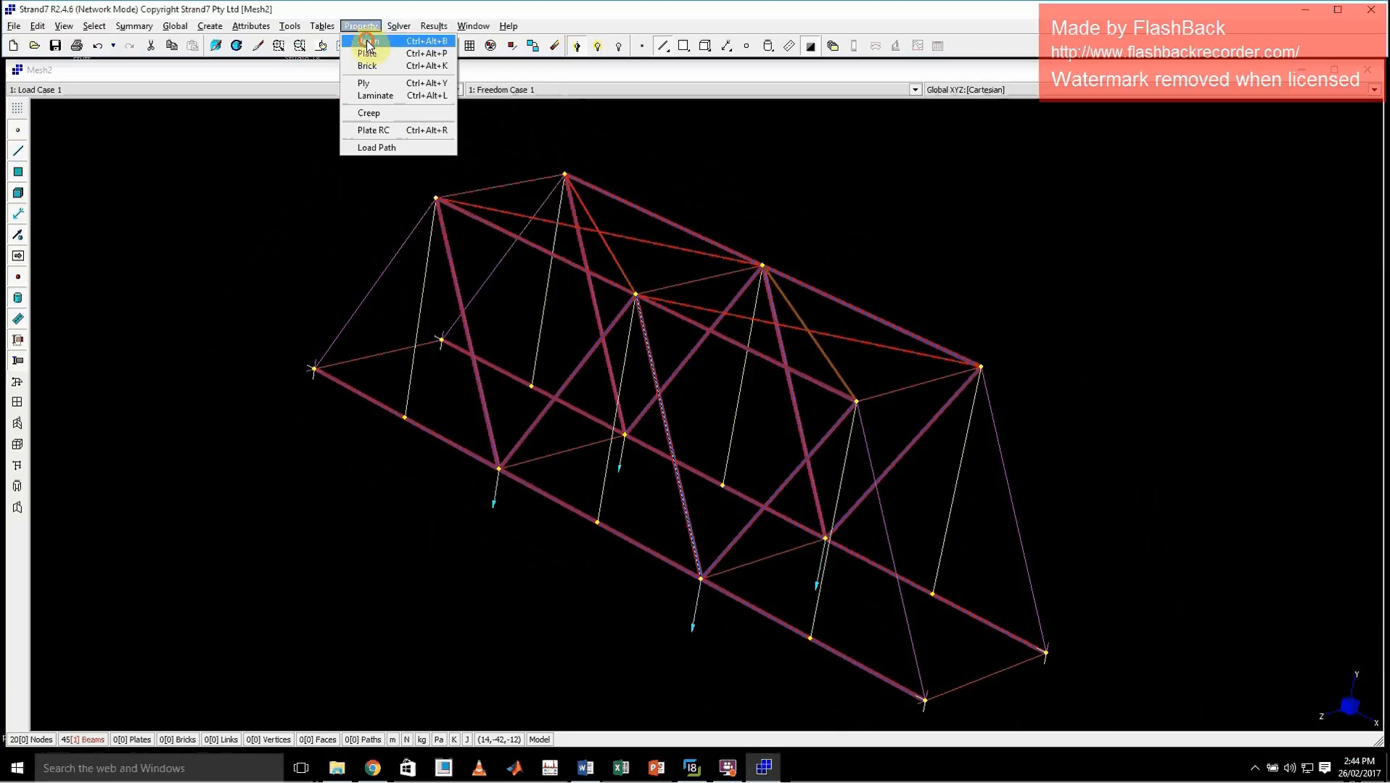
click(367, 42)
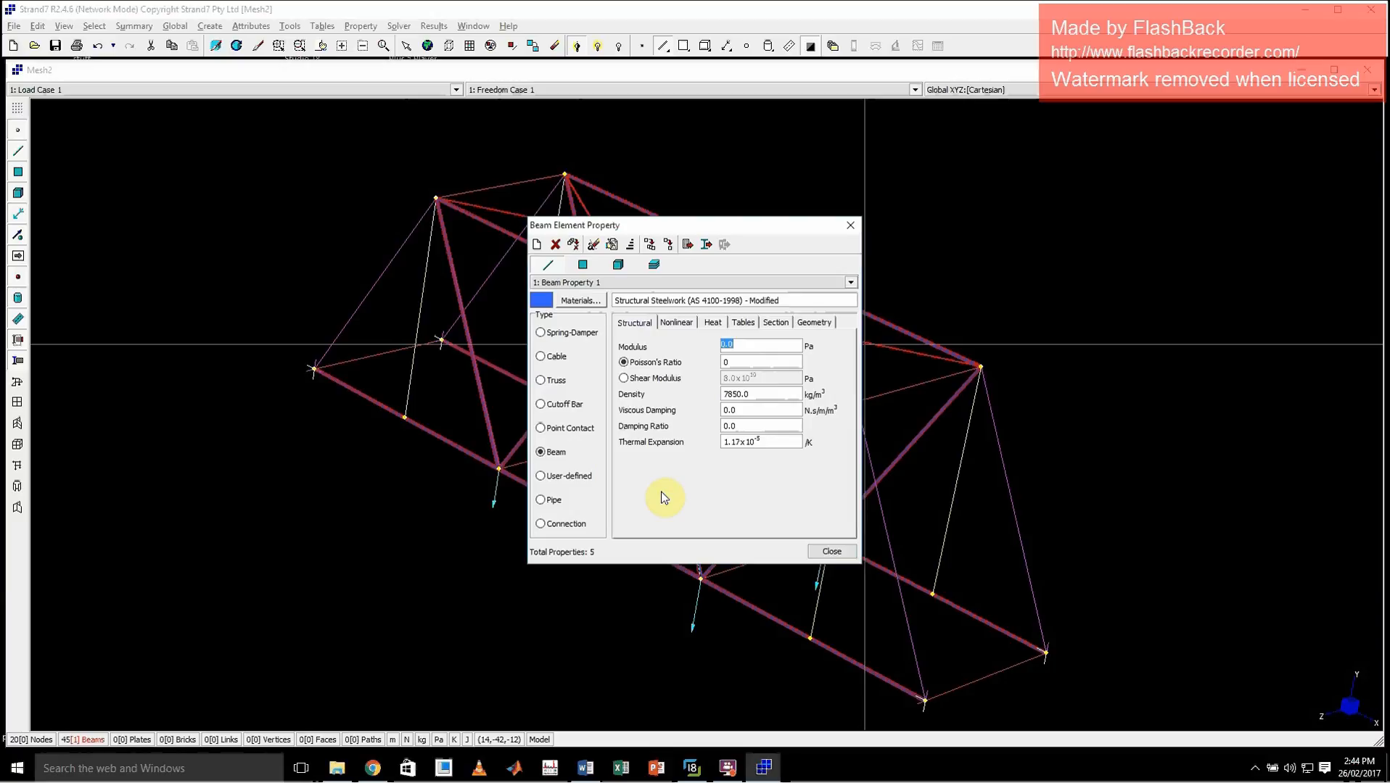
click(850, 224)
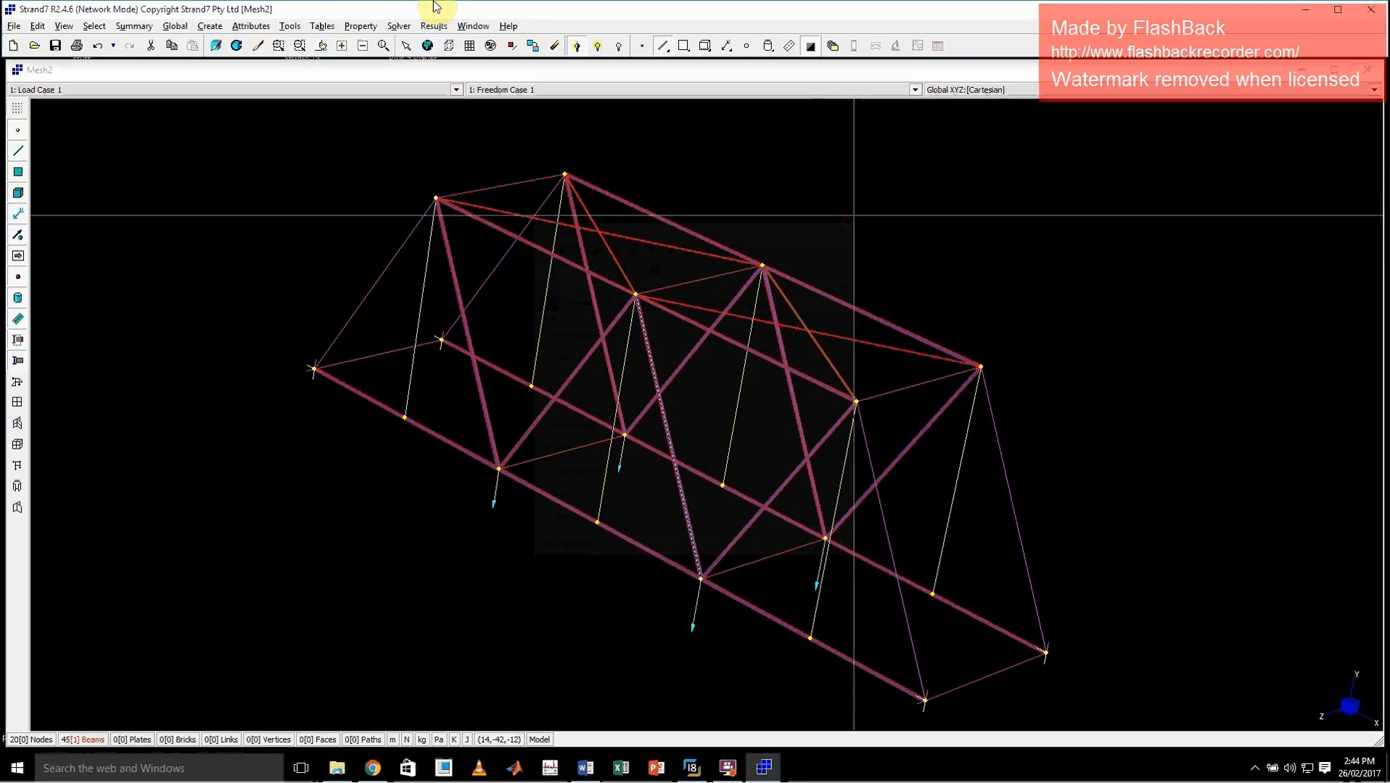
click(396, 26)
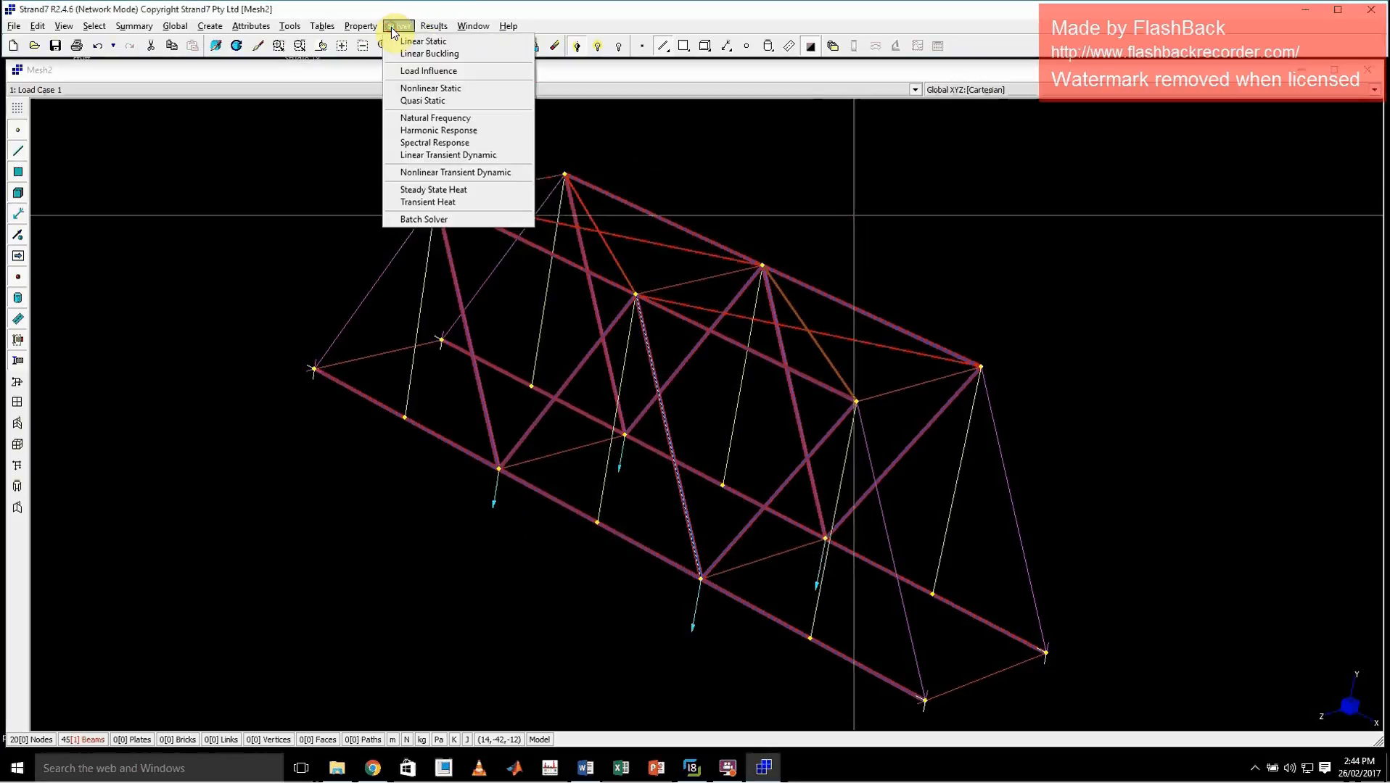
Apply a global Y force of -800000 N to the nine nodes enclosed around the middle of the truss
click(430, 42)
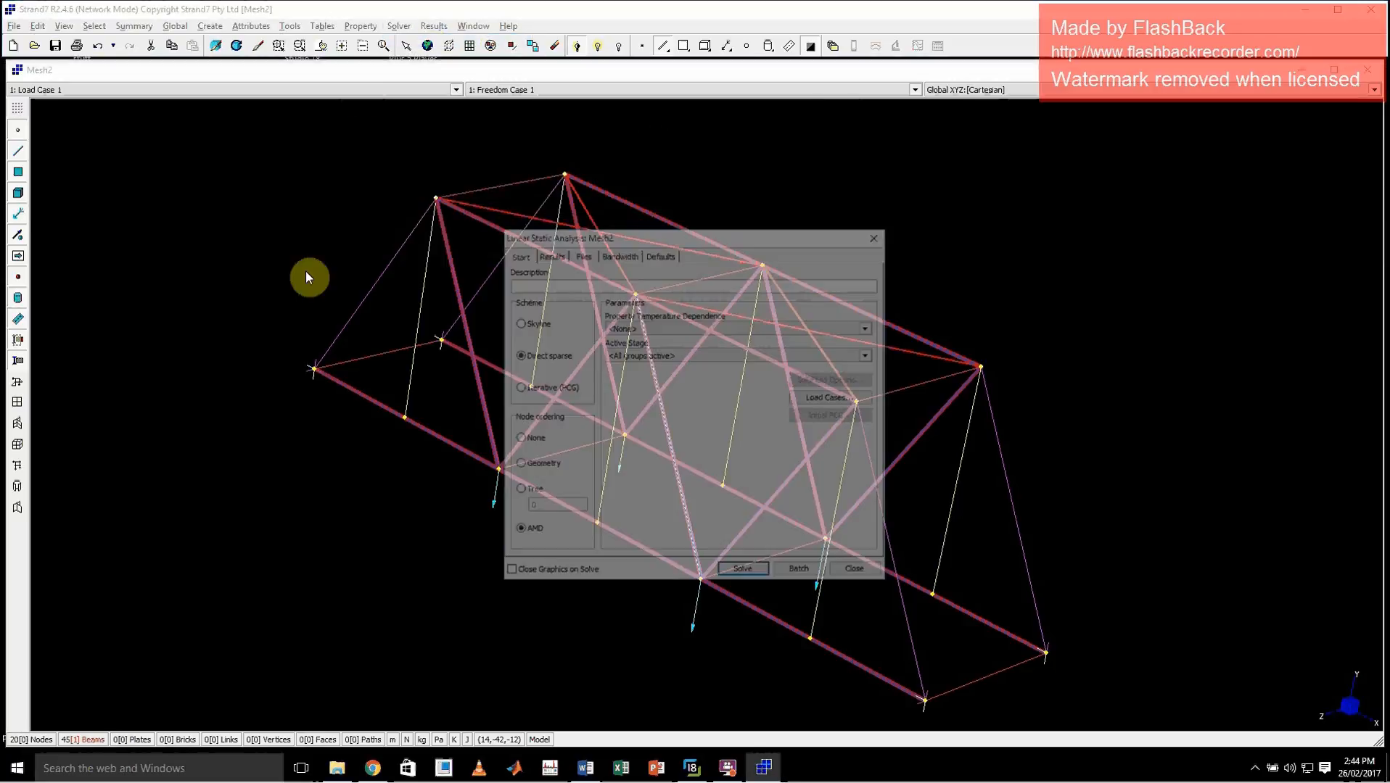
click(843, 572)
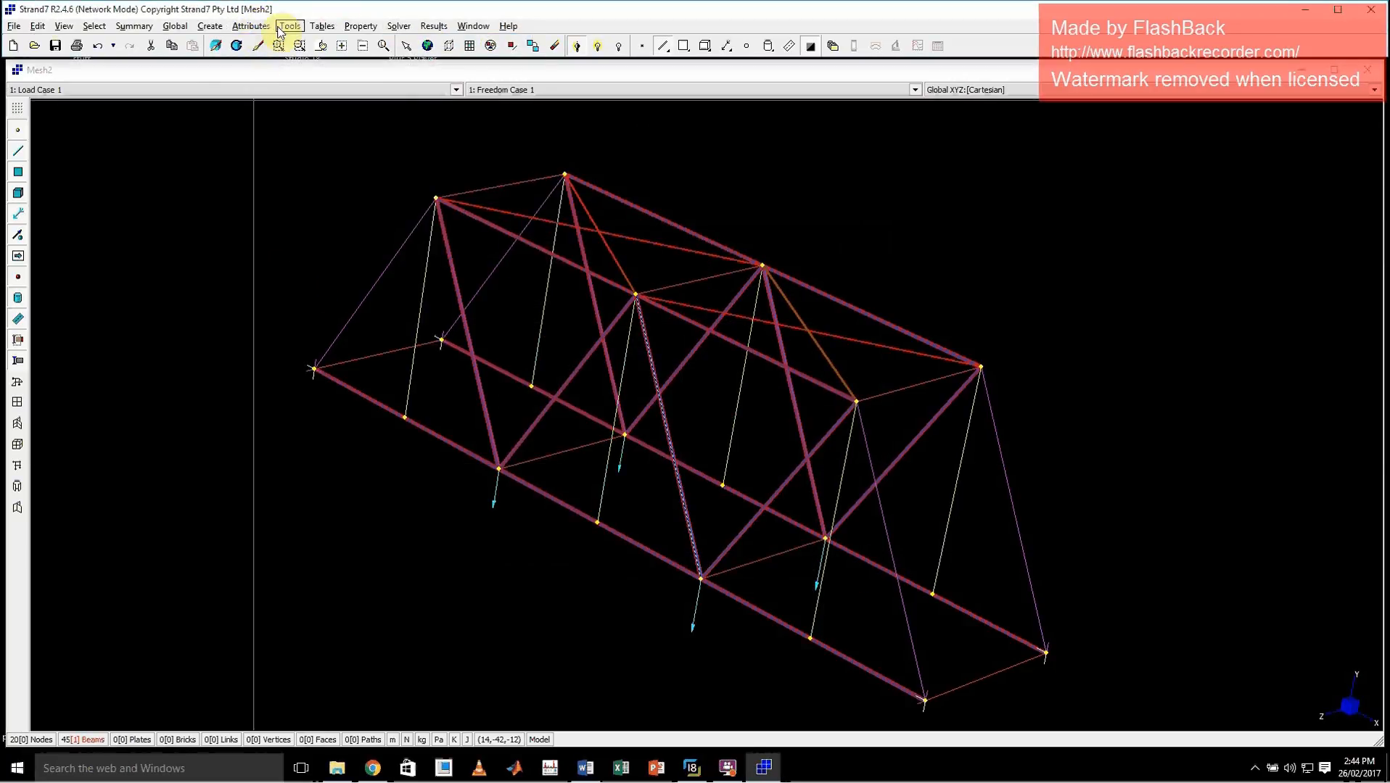
click(256, 29)
mouse_move(265, 41)
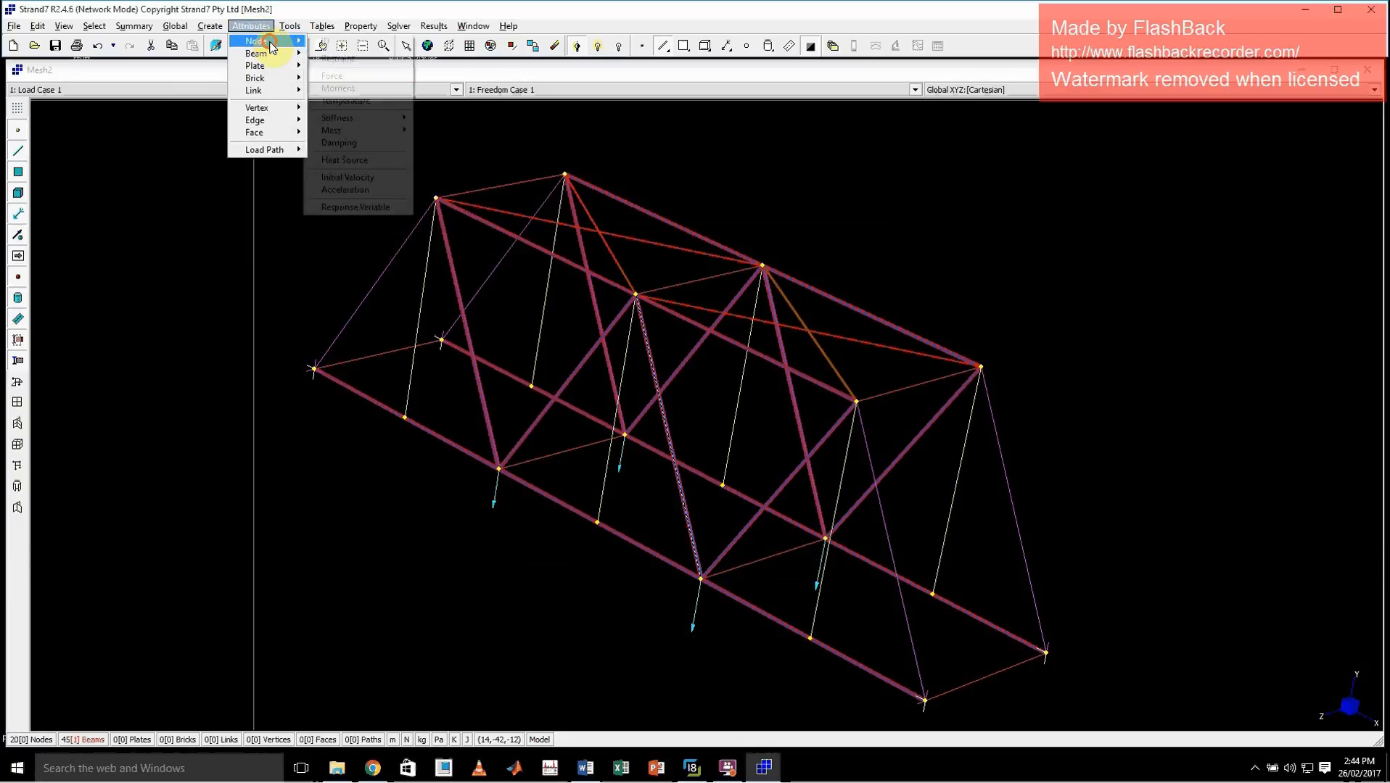
click(359, 77)
drag(487, 351, 858, 650)
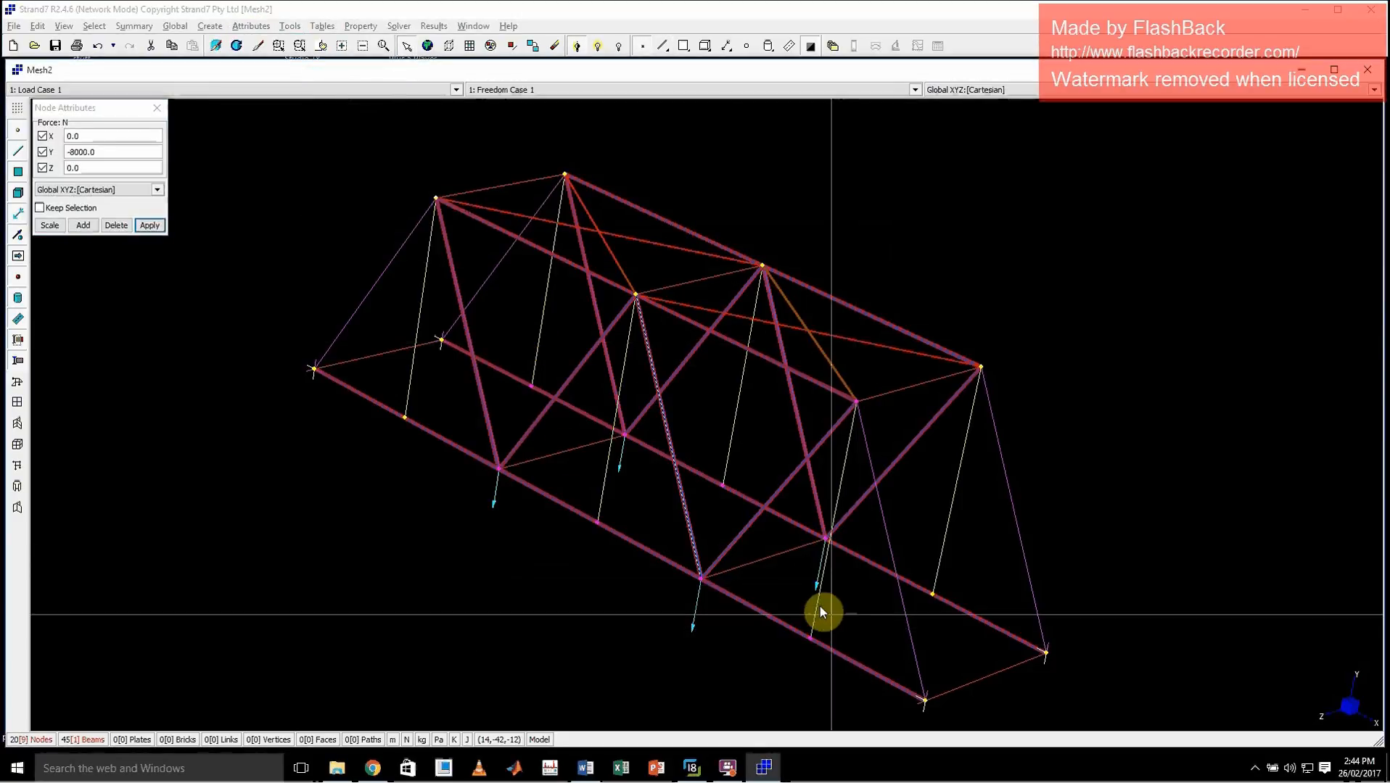
click(78, 151)
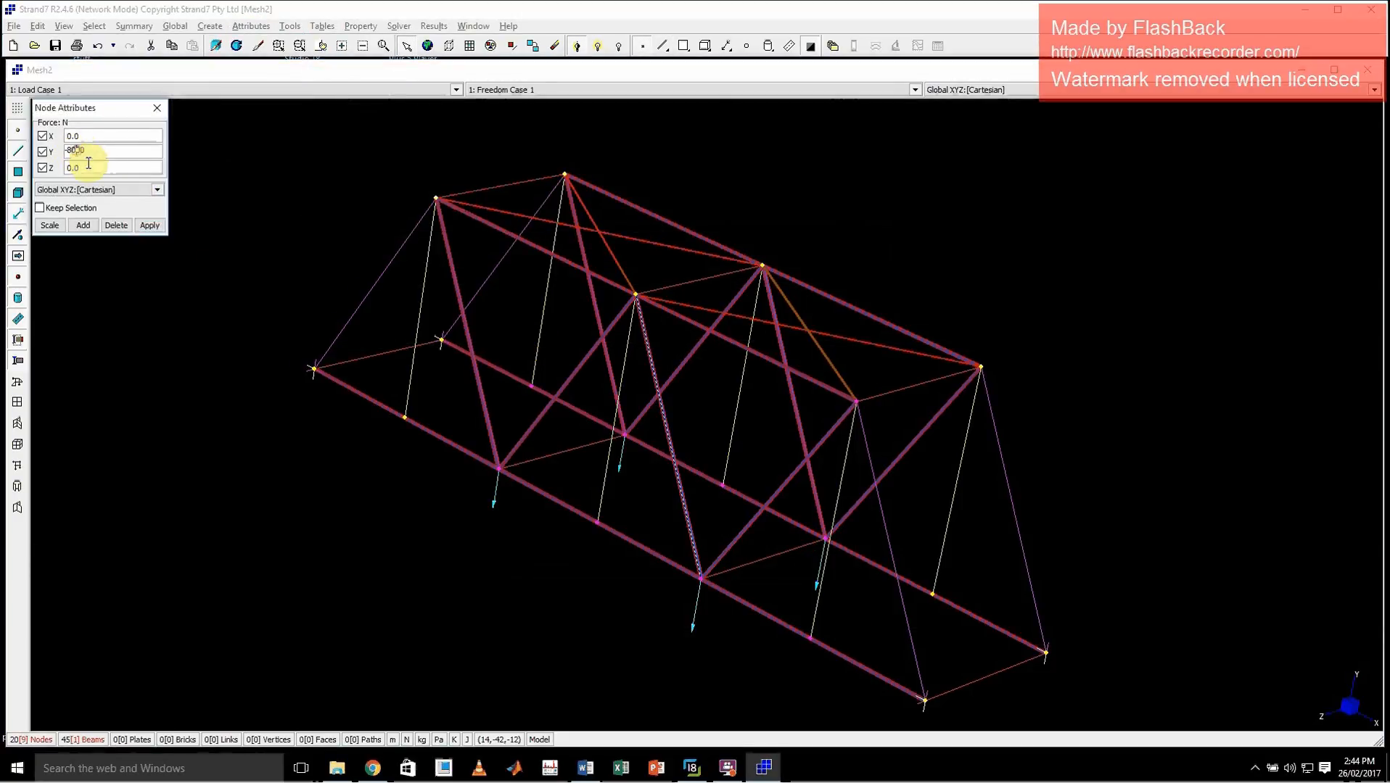
text(0000)
click(149, 225)
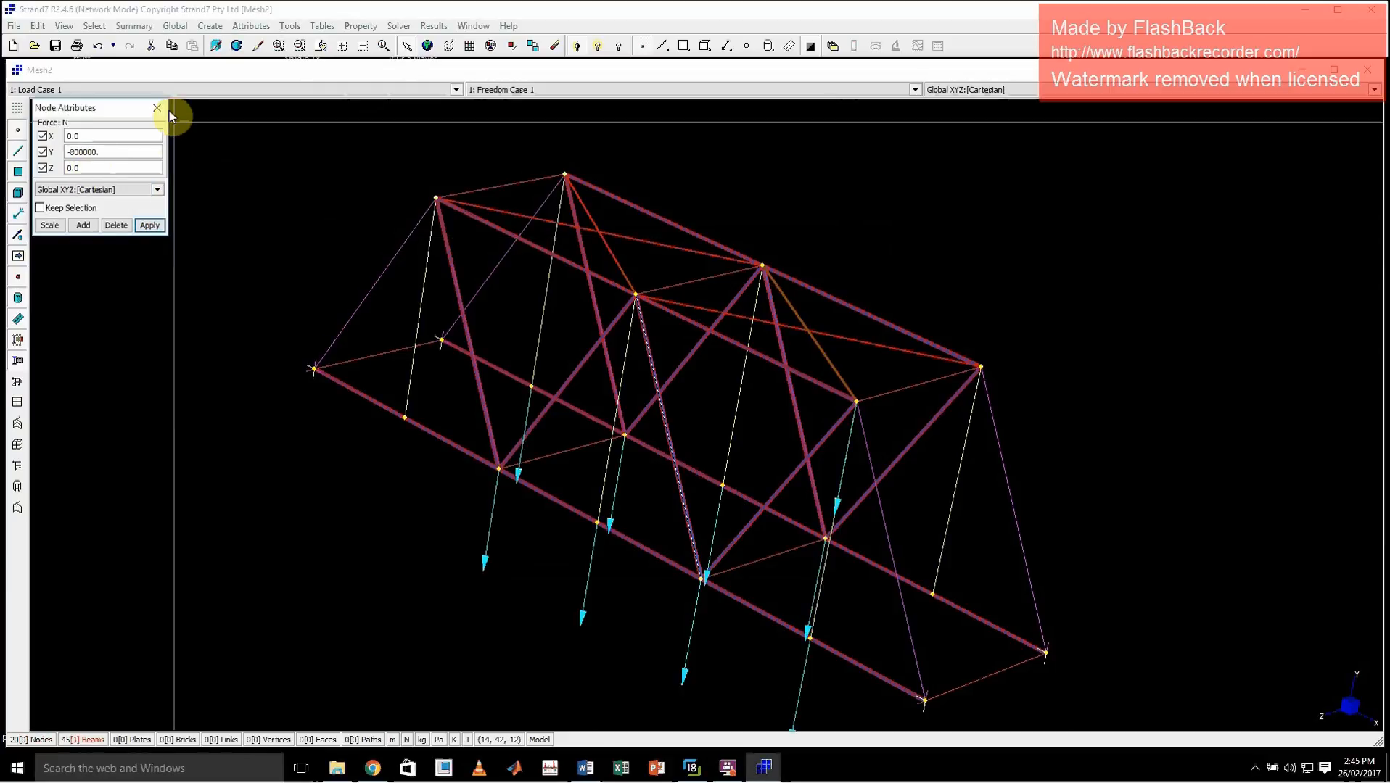
Rerun the linear static analysis over the existing result file with the new nodal loads and examine the solver log for errors
click(398, 26)
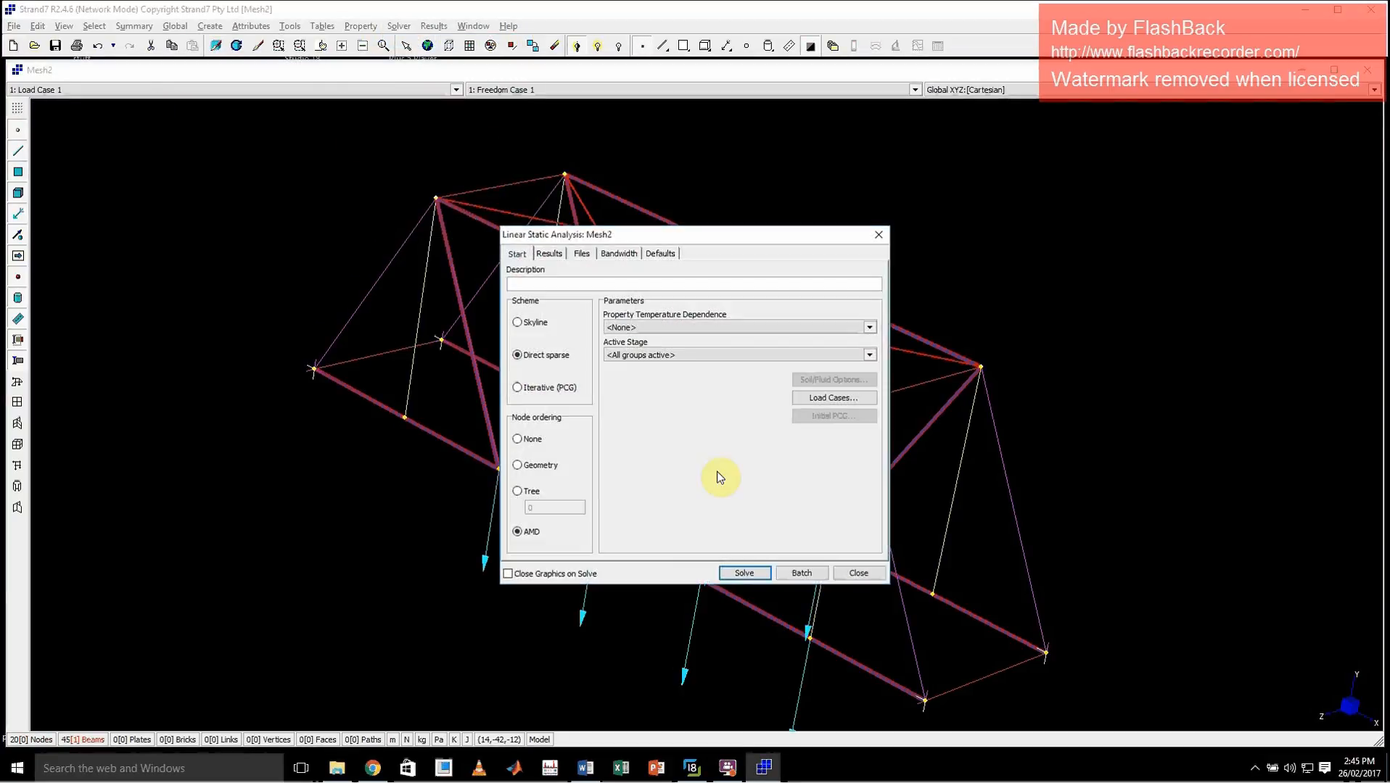
click(752, 574)
click(667, 438)
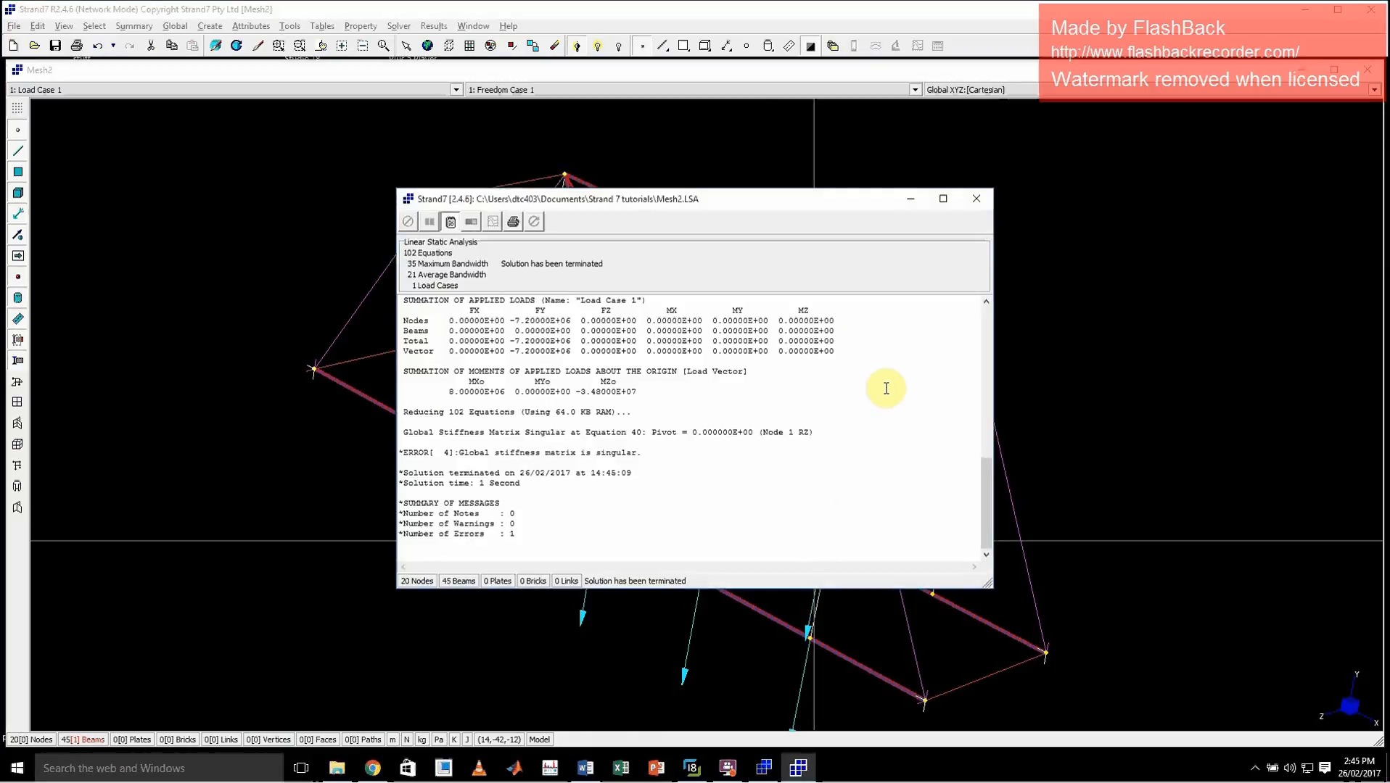
click(976, 198)
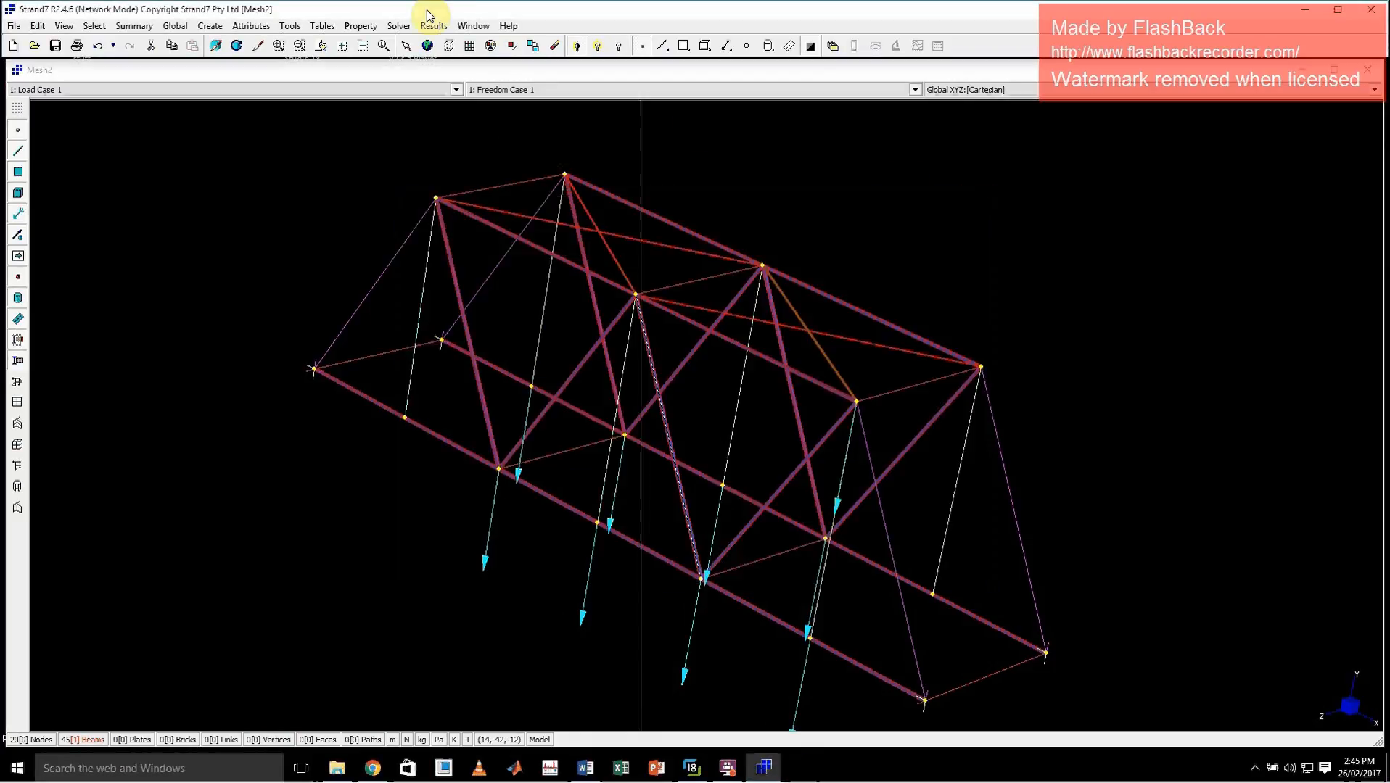
Assign the Structural Steelwork (AS 4100-1998) material from the Steel (Structural) library to Beam Property 1
click(360, 26)
click(369, 42)
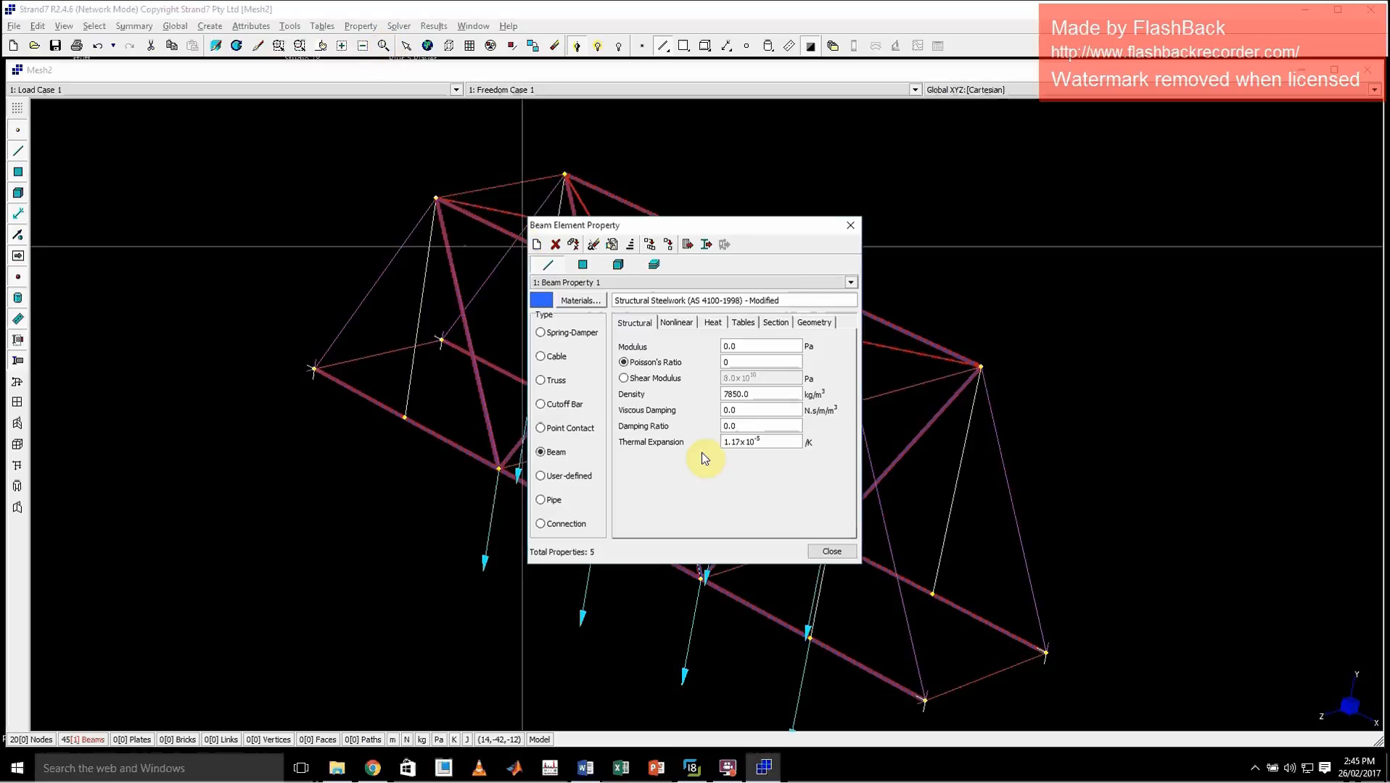
click(576, 302)
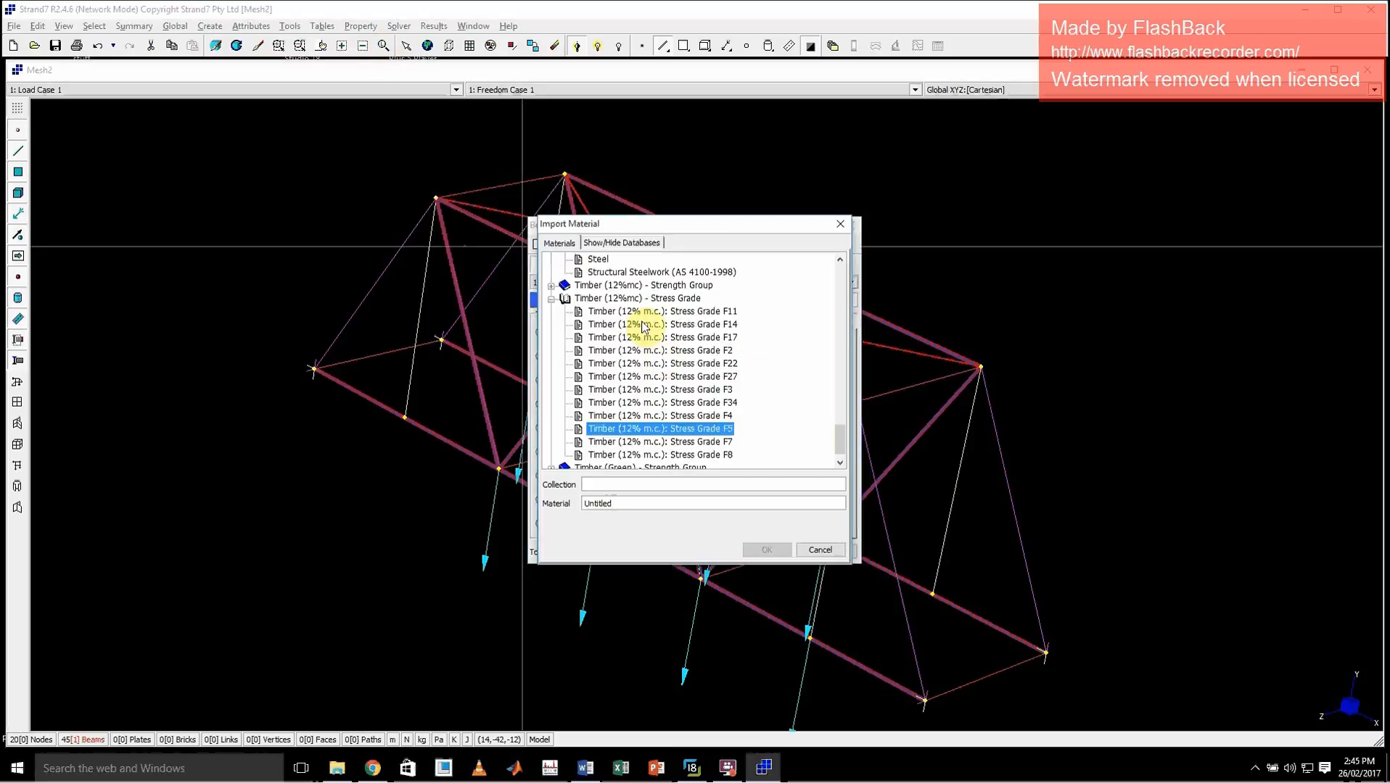
scroll(651, 352, up, 3)
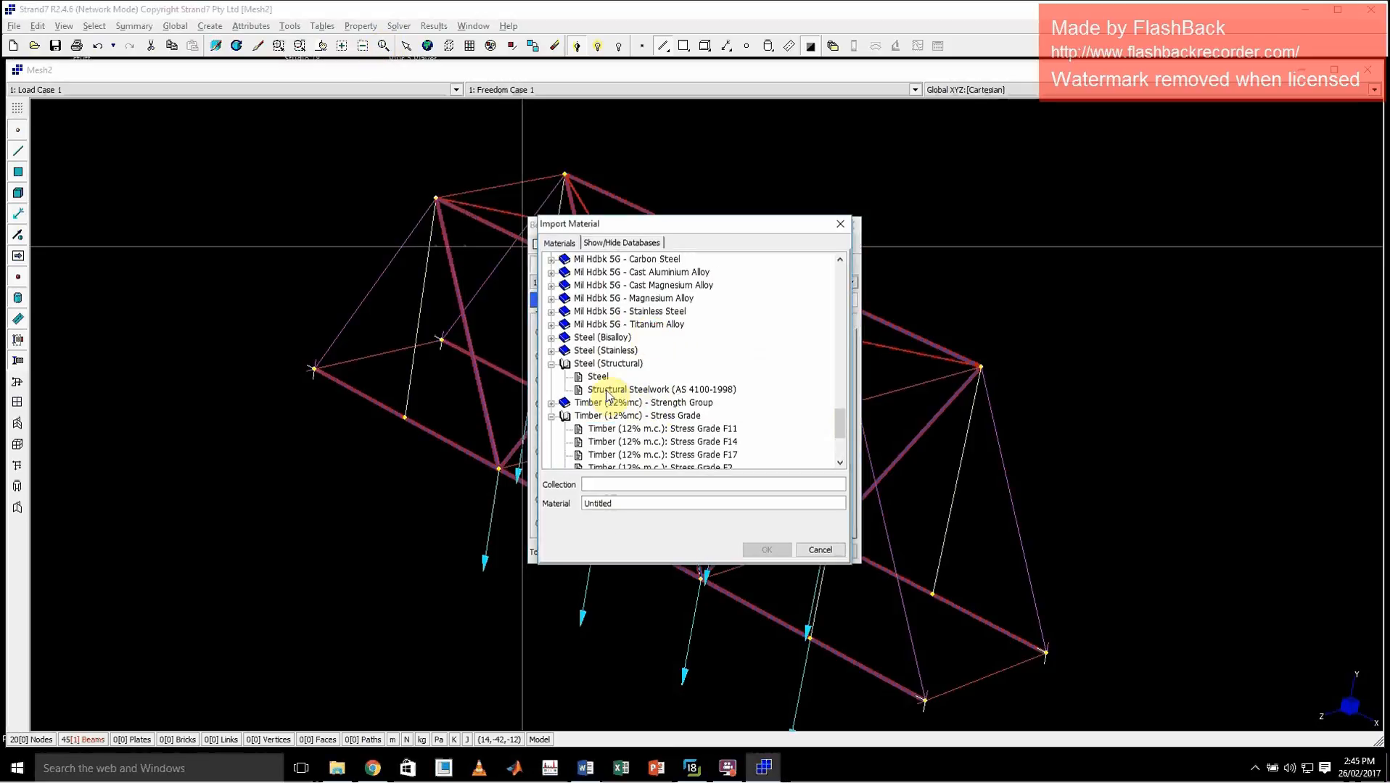
click(639, 388)
click(754, 548)
Assign the Structural Steelwork (AS 4100-1998) material to Beam Property 6 and finish editing the beam properties
click(660, 282)
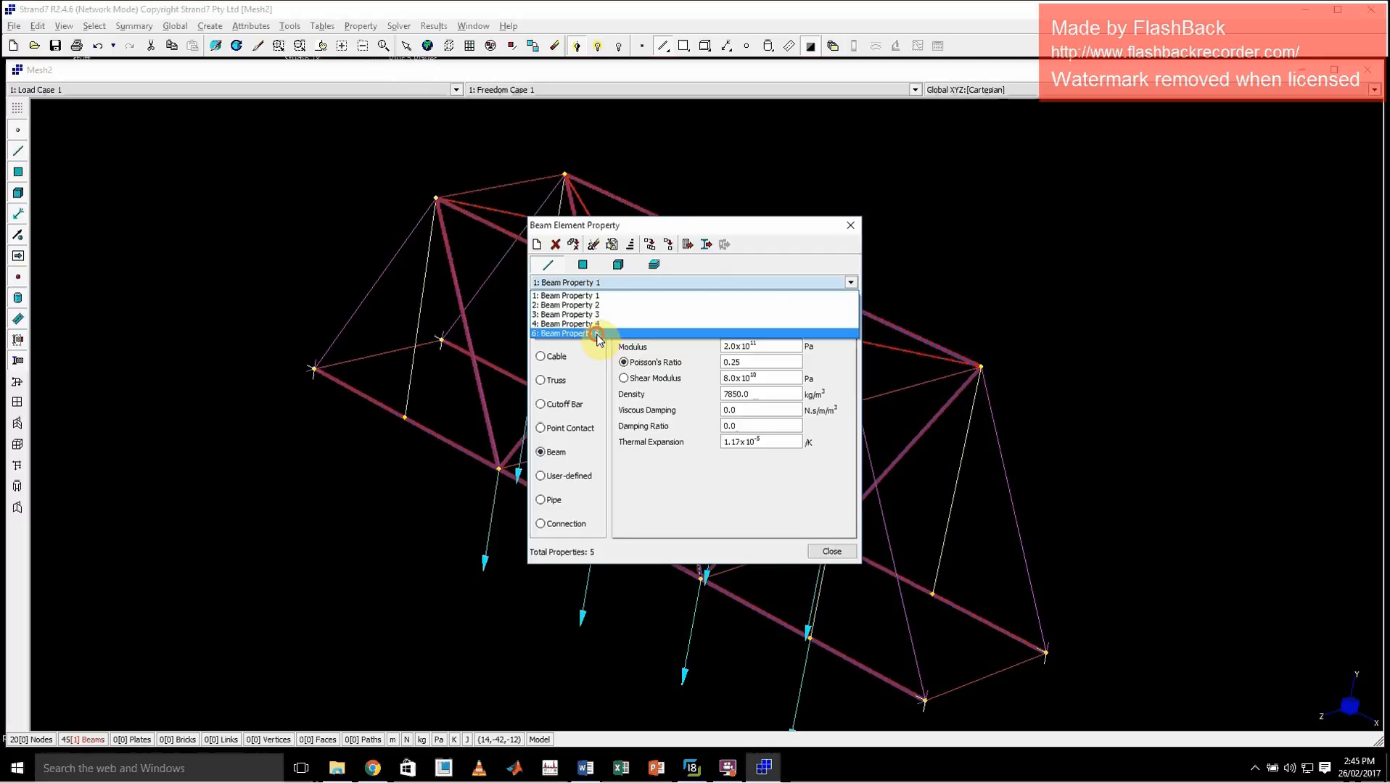
click(623, 317)
click(586, 301)
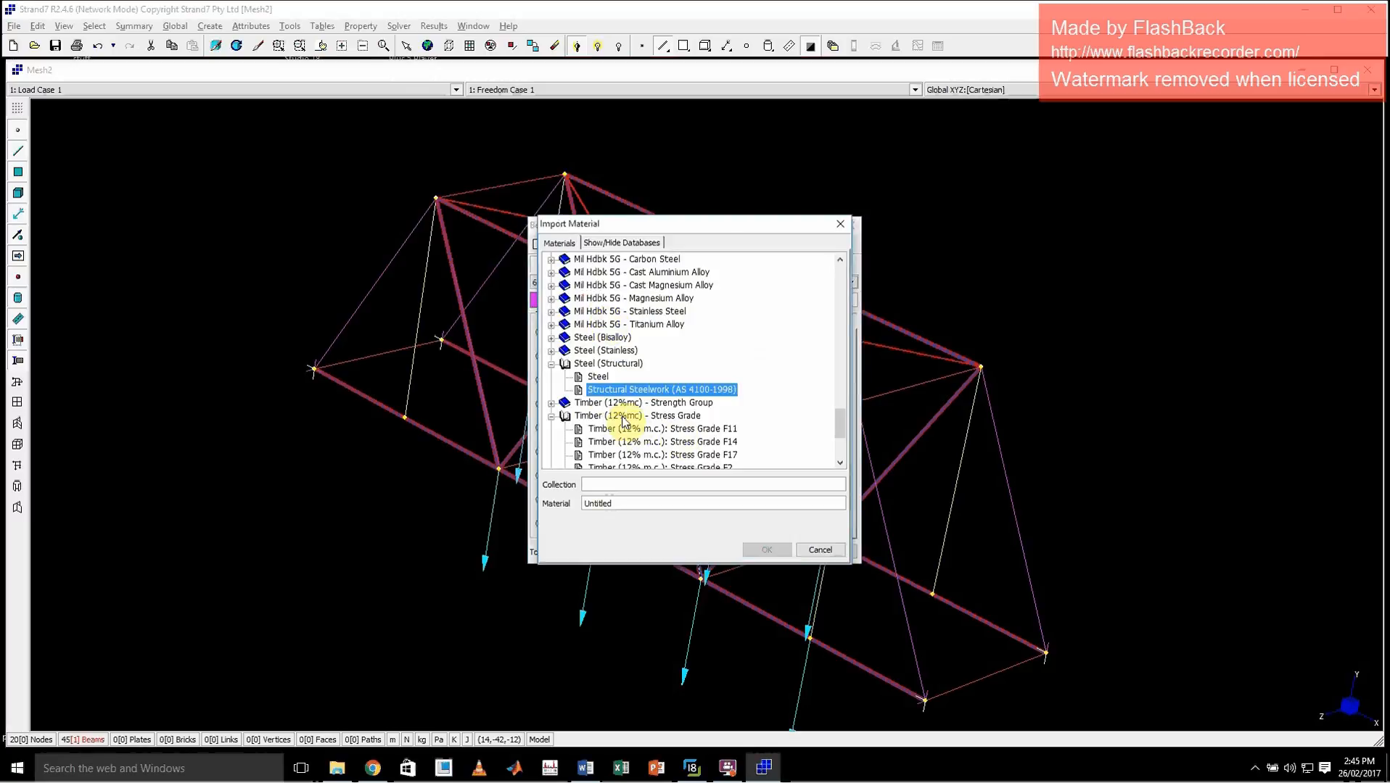
click(599, 390)
double_click(599, 389)
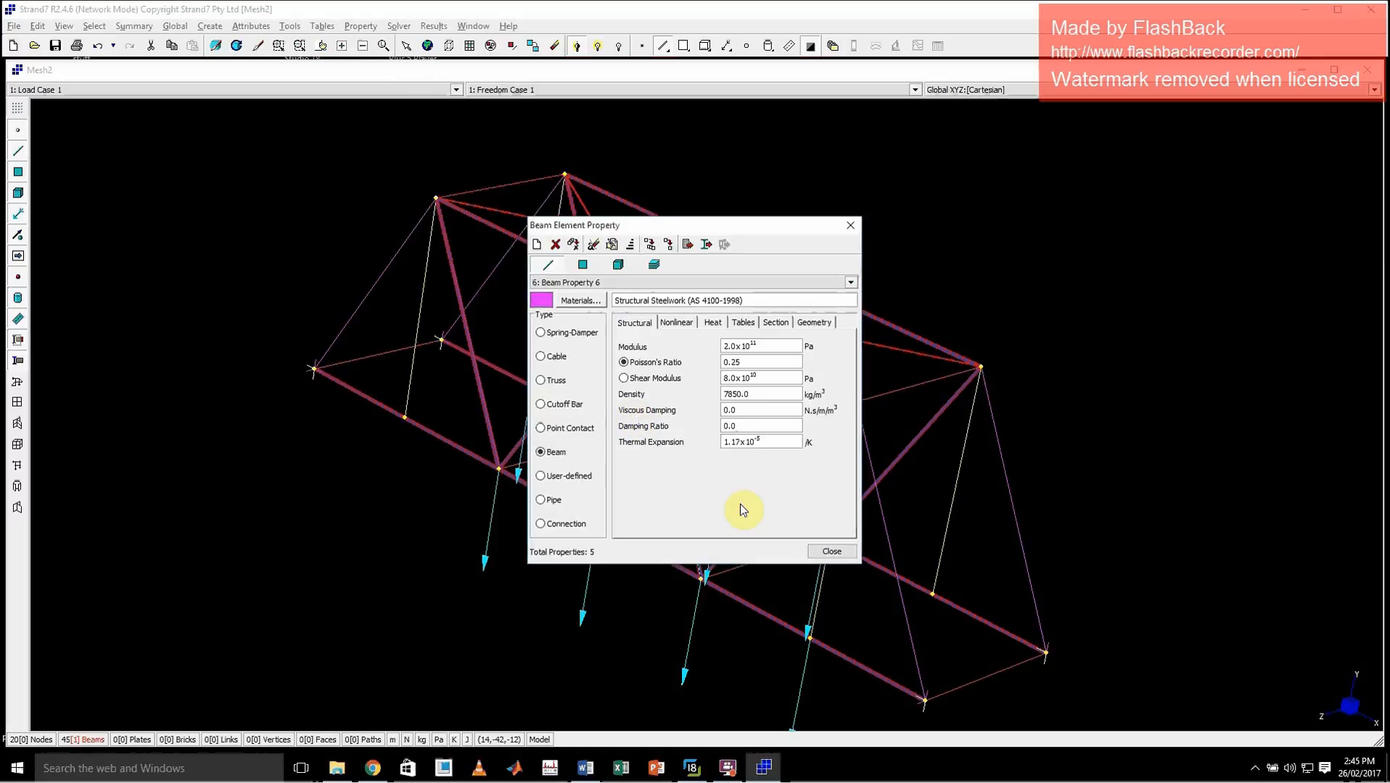
click(828, 549)
Solve the linear static analysis with the restored materials, overwriting the old results, and check the log's notes, warnings and errors
click(398, 25)
click(417, 37)
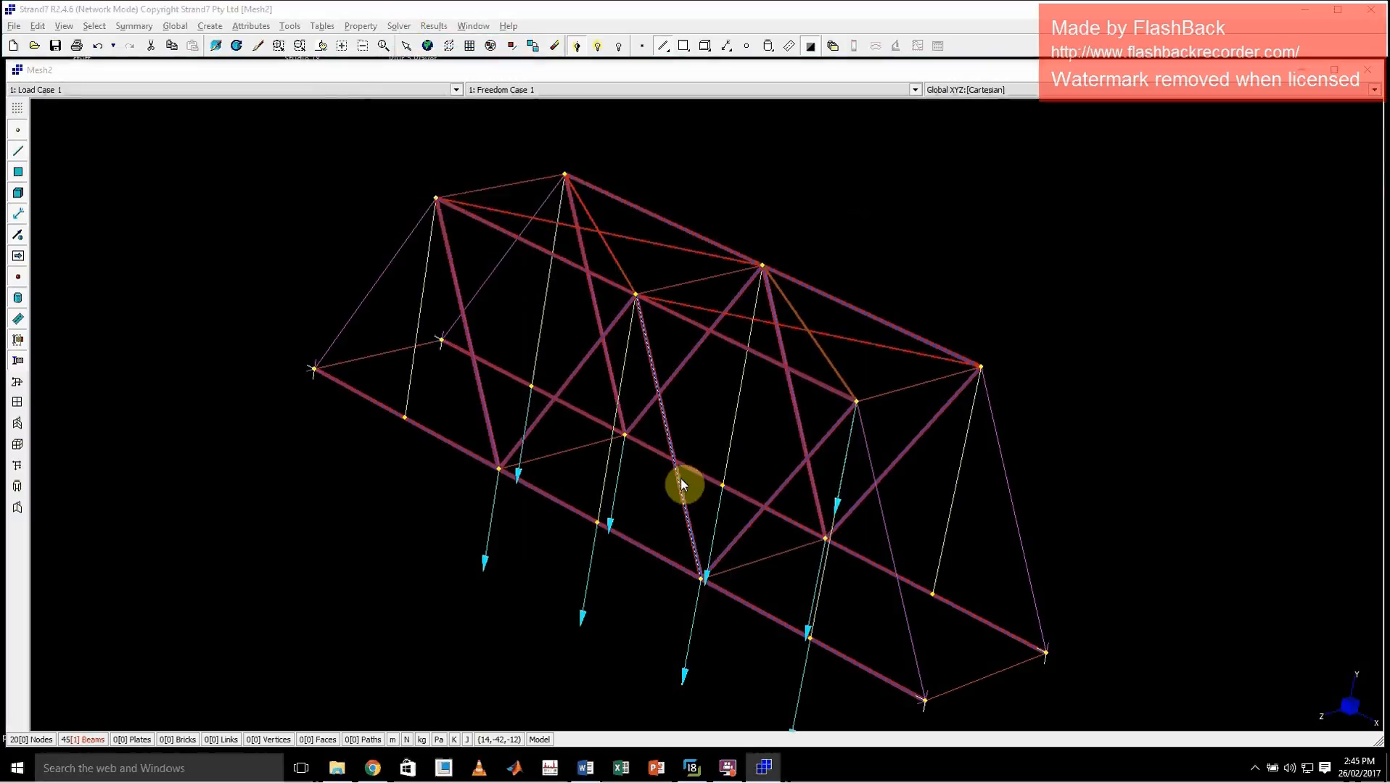
click(754, 572)
click(671, 439)
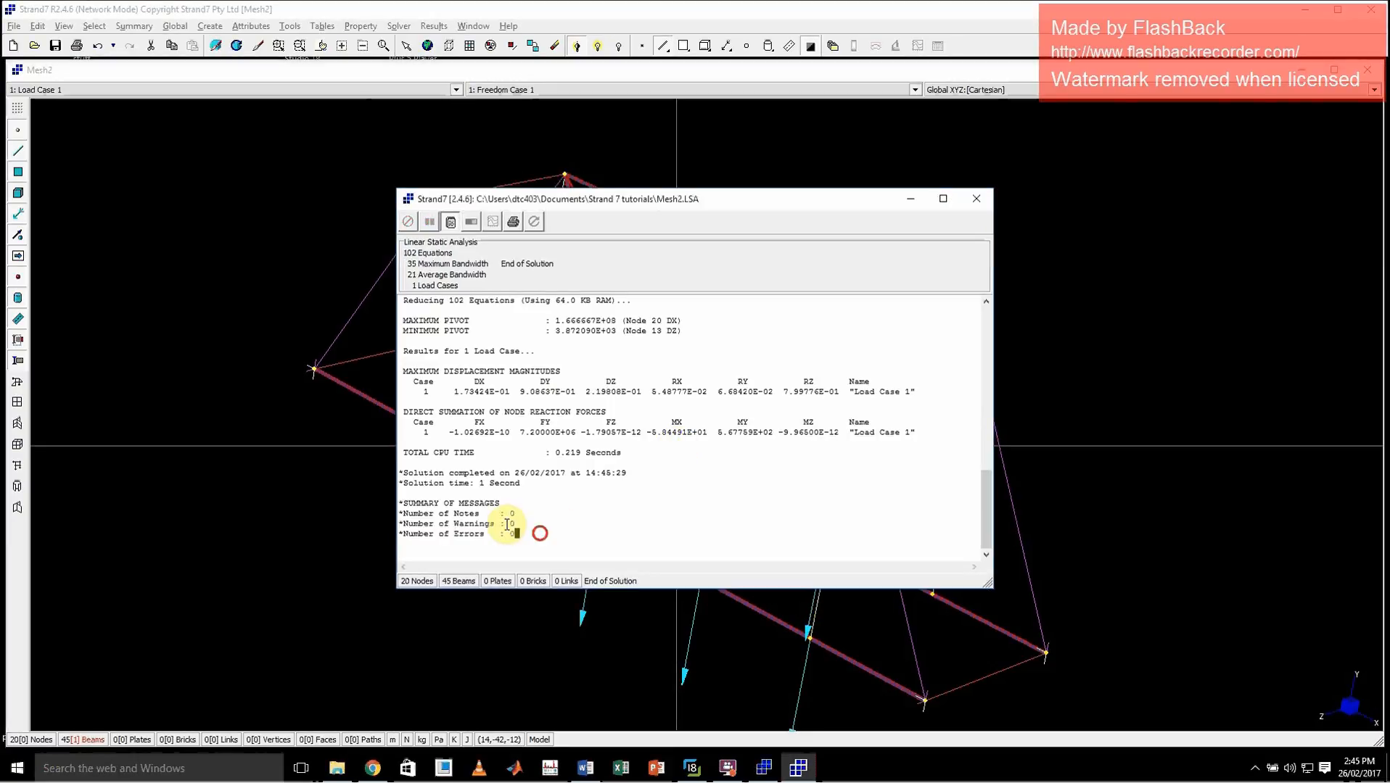
drag(515, 534, 513, 506)
click(976, 198)
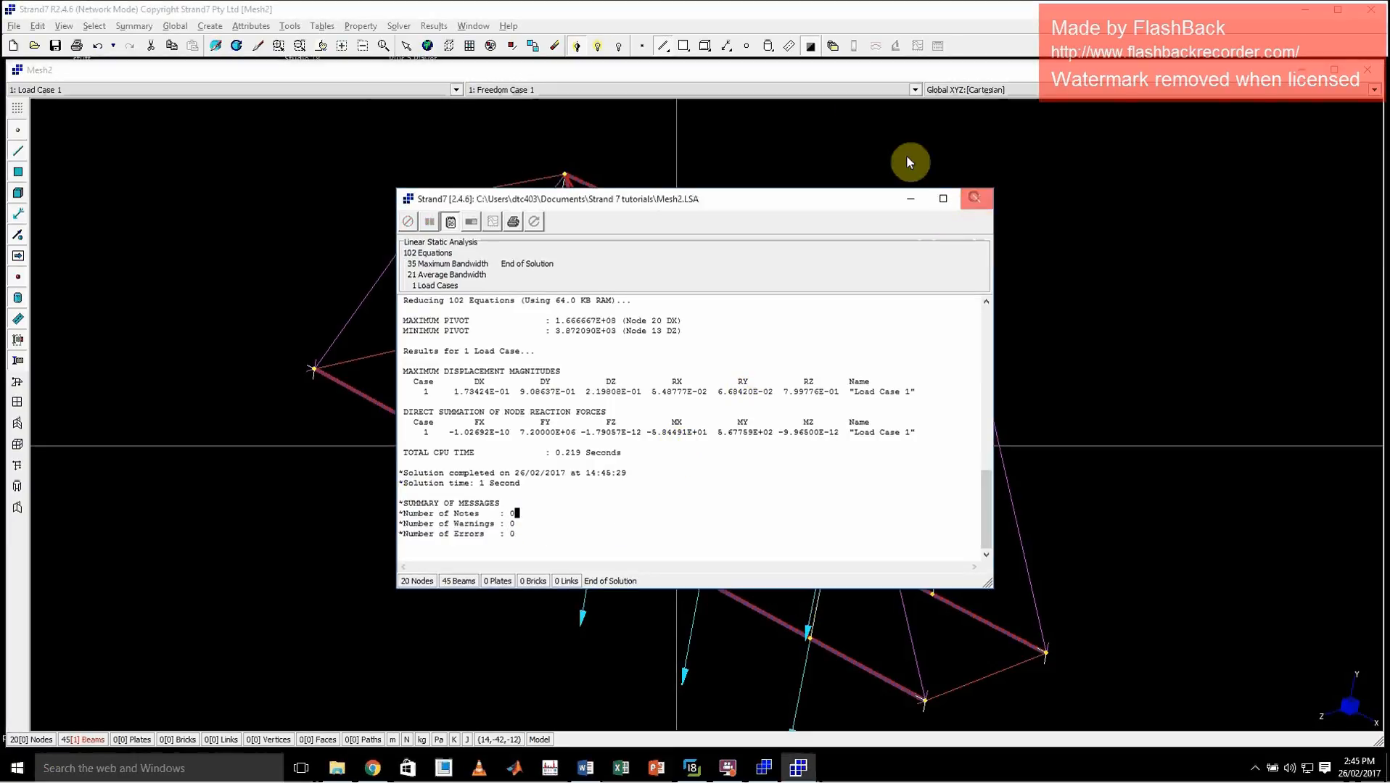
Load the linear static results and contour the beams by D(XYZ) displacement in the global axis system
click(834, 49)
click(914, 380)
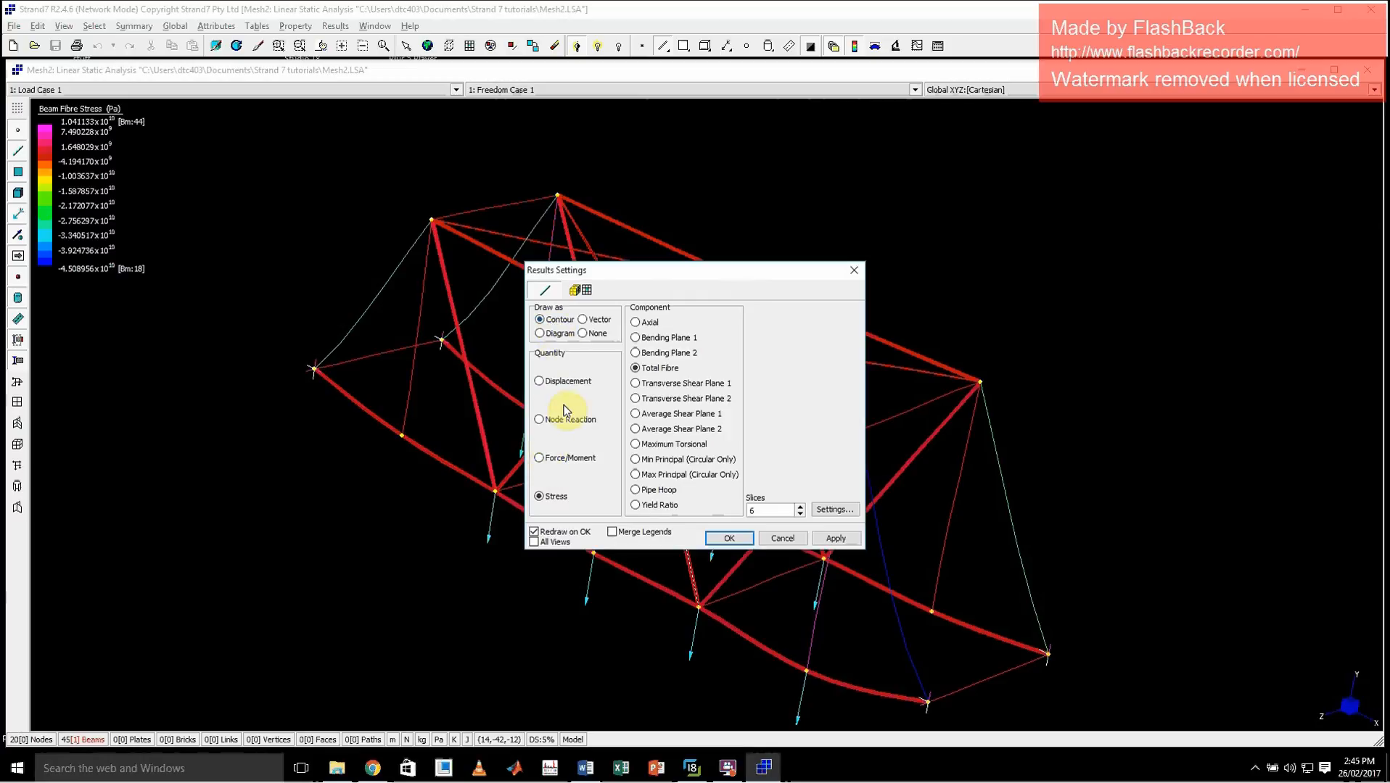
click(540, 381)
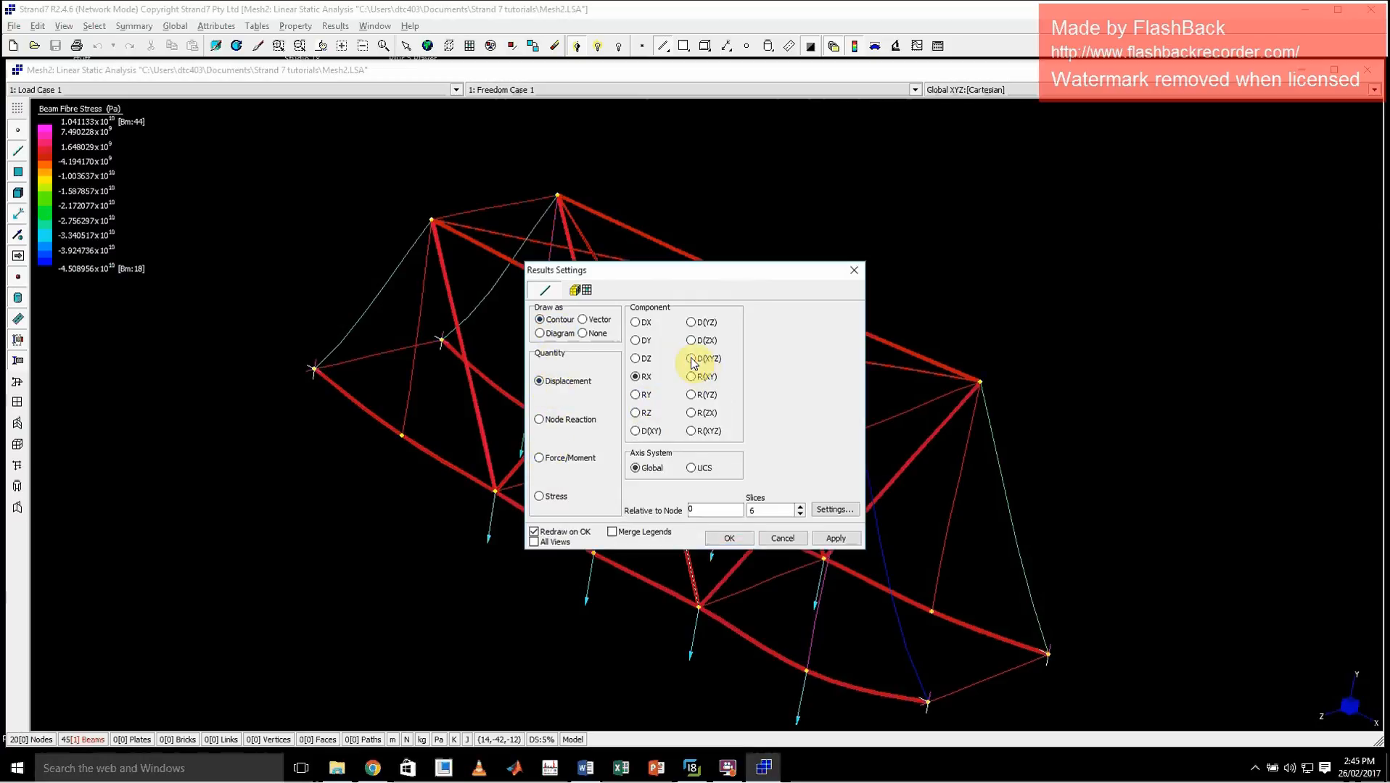
click(691, 358)
click(835, 538)
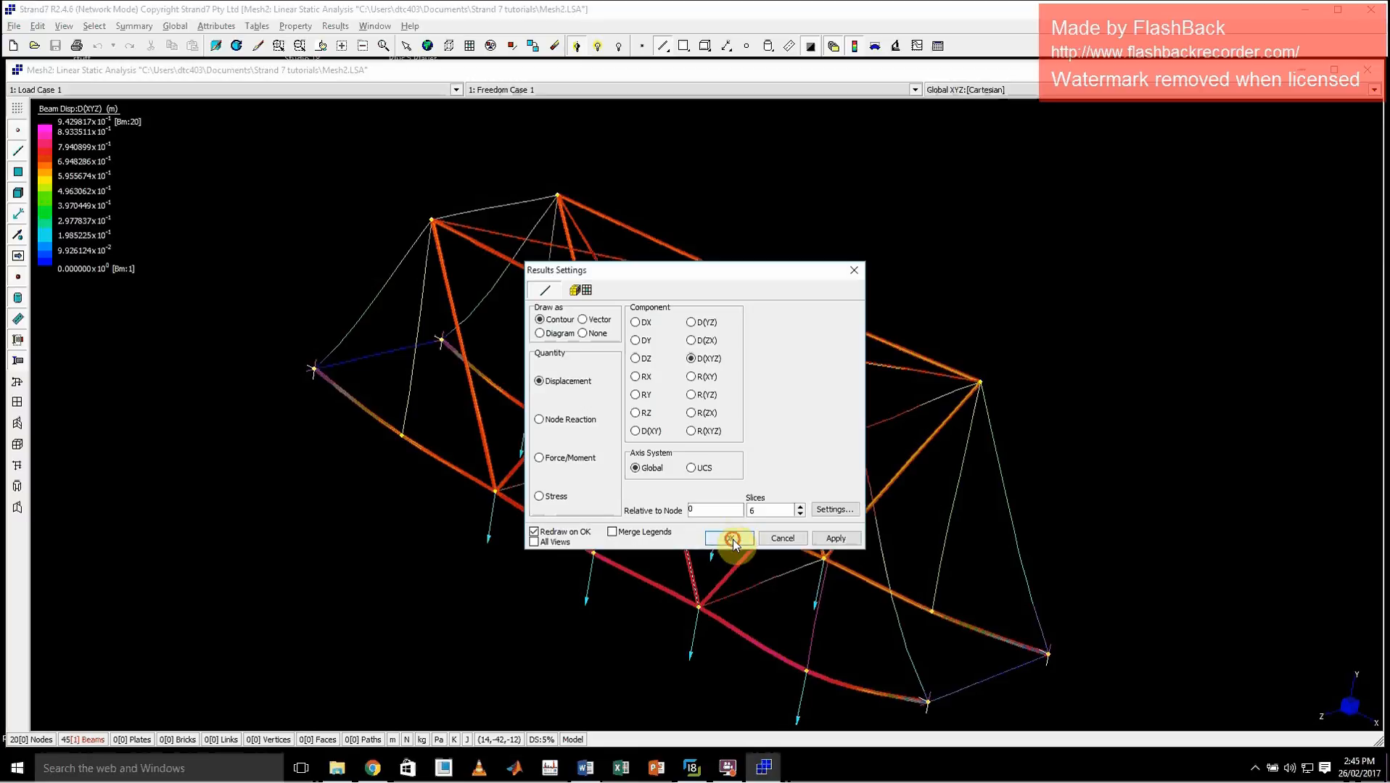
click(731, 538)
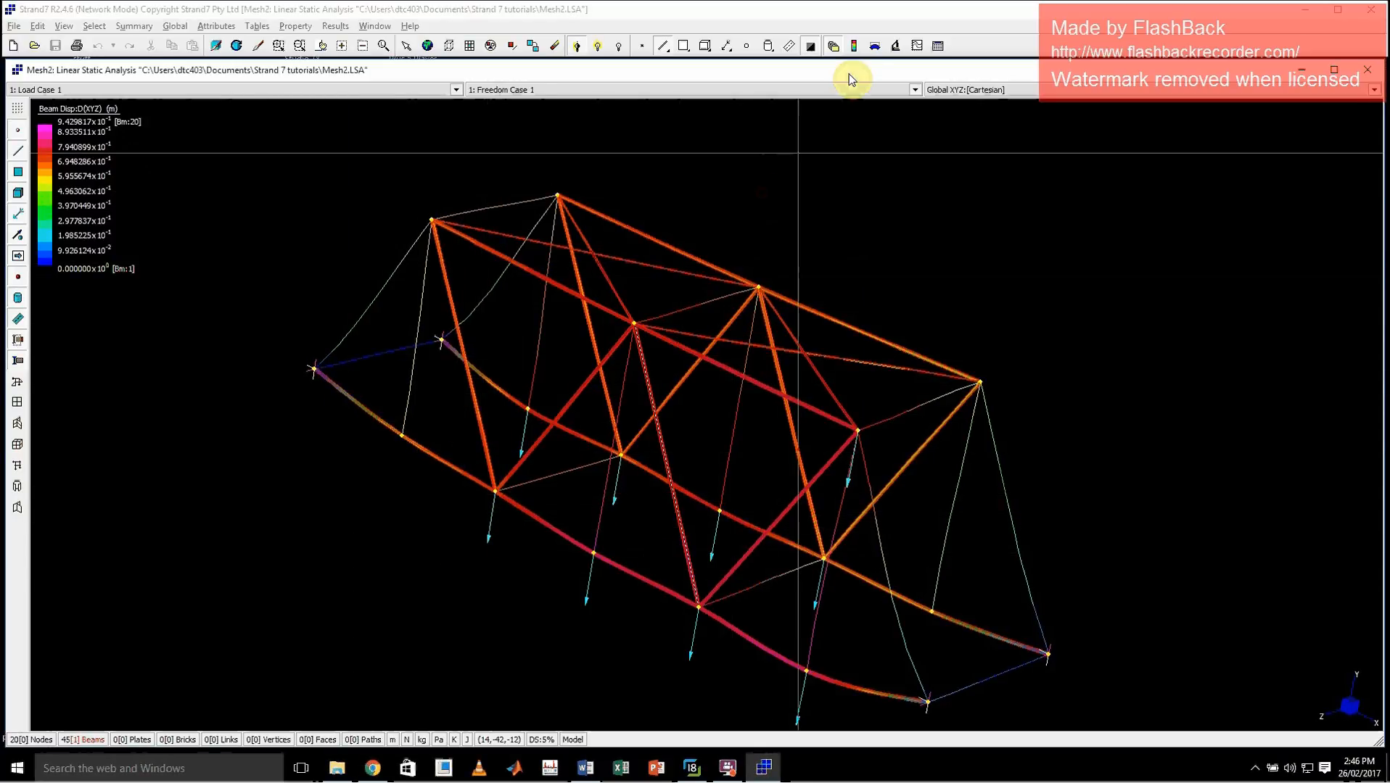
Contour the beams by Total Fibre stress, review the result settings and close the results
click(854, 48)
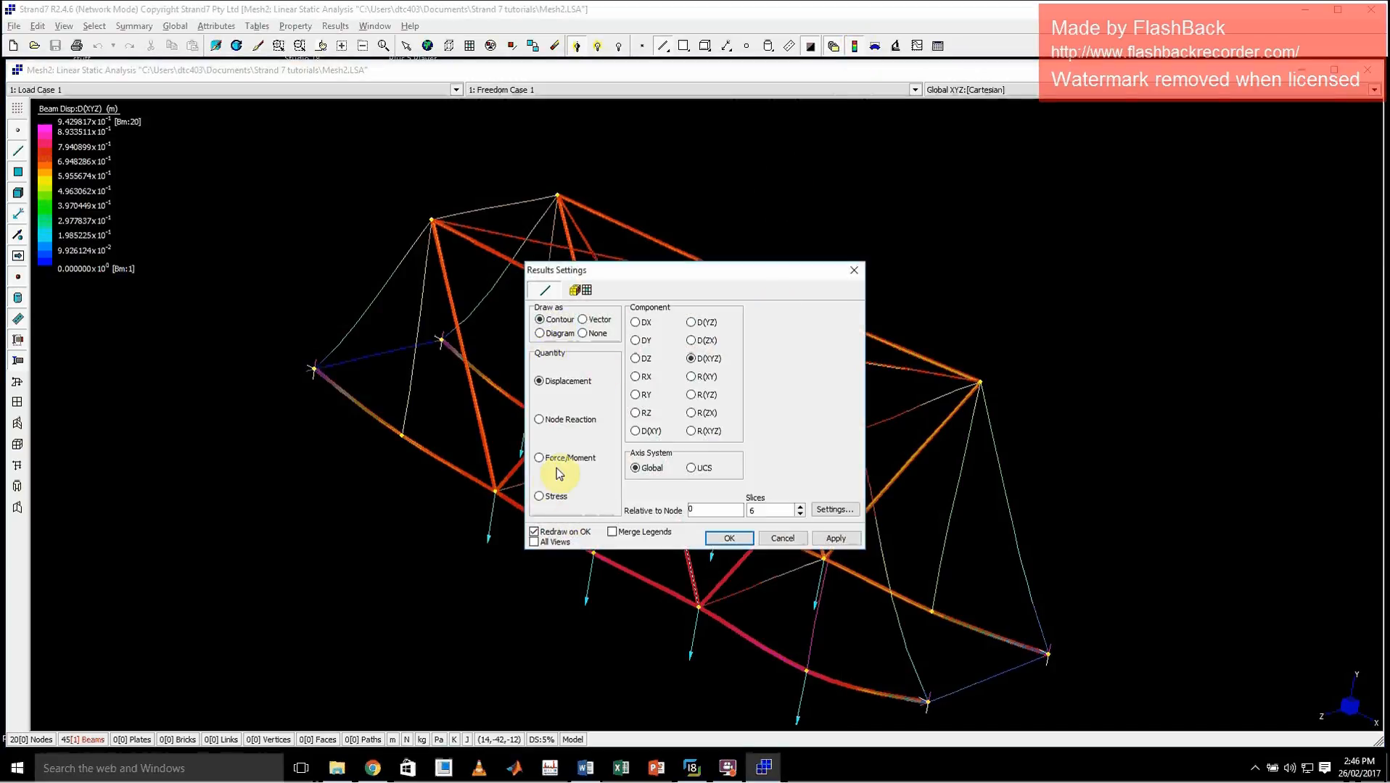
click(539, 497)
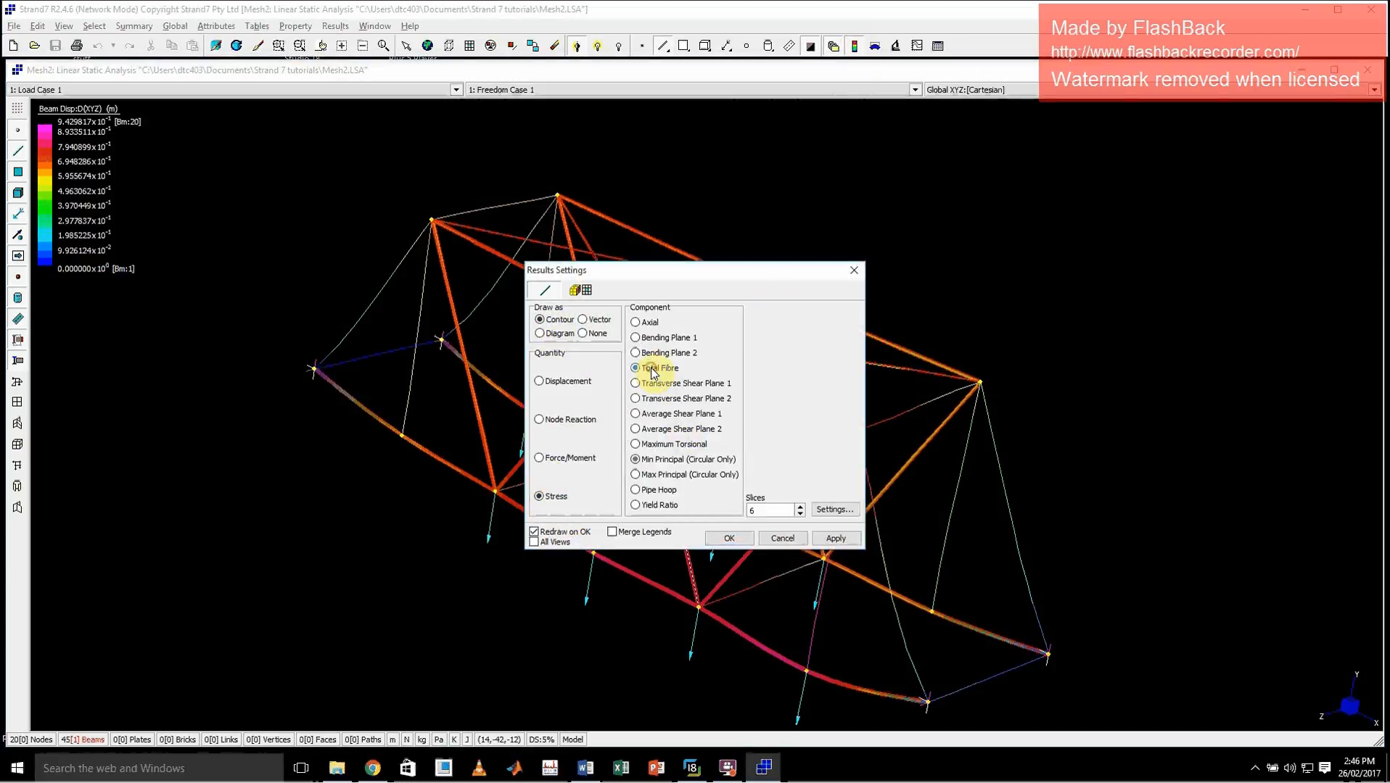
click(834, 538)
click(729, 537)
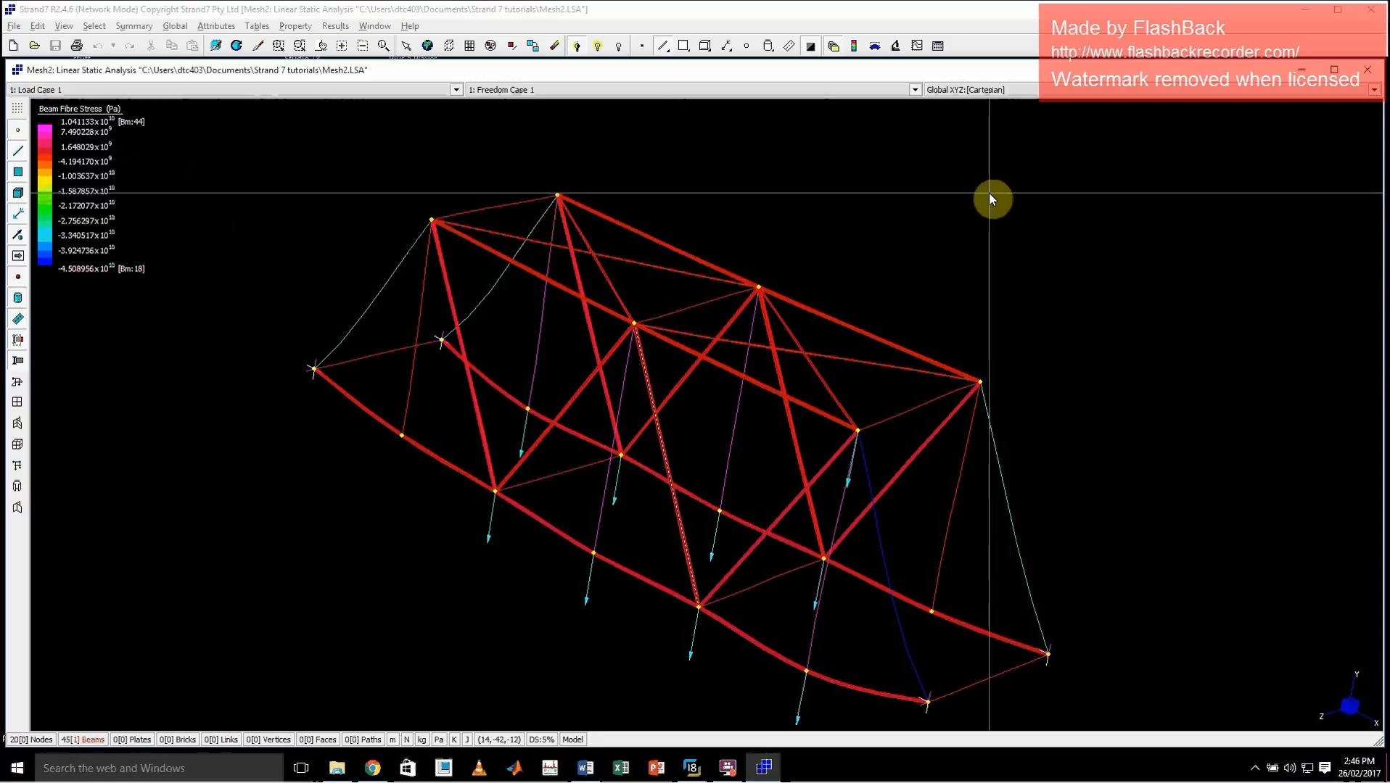
click(872, 44)
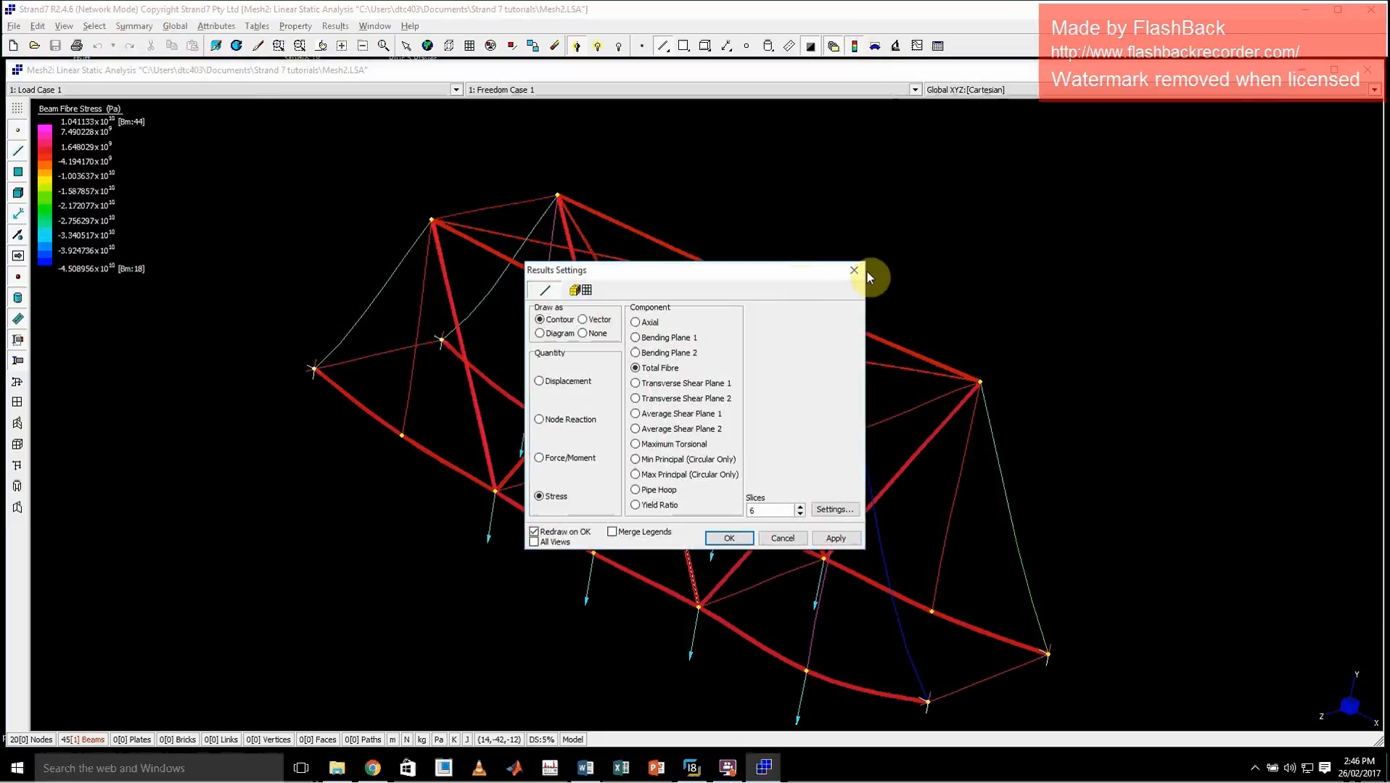
click(864, 270)
click(832, 45)
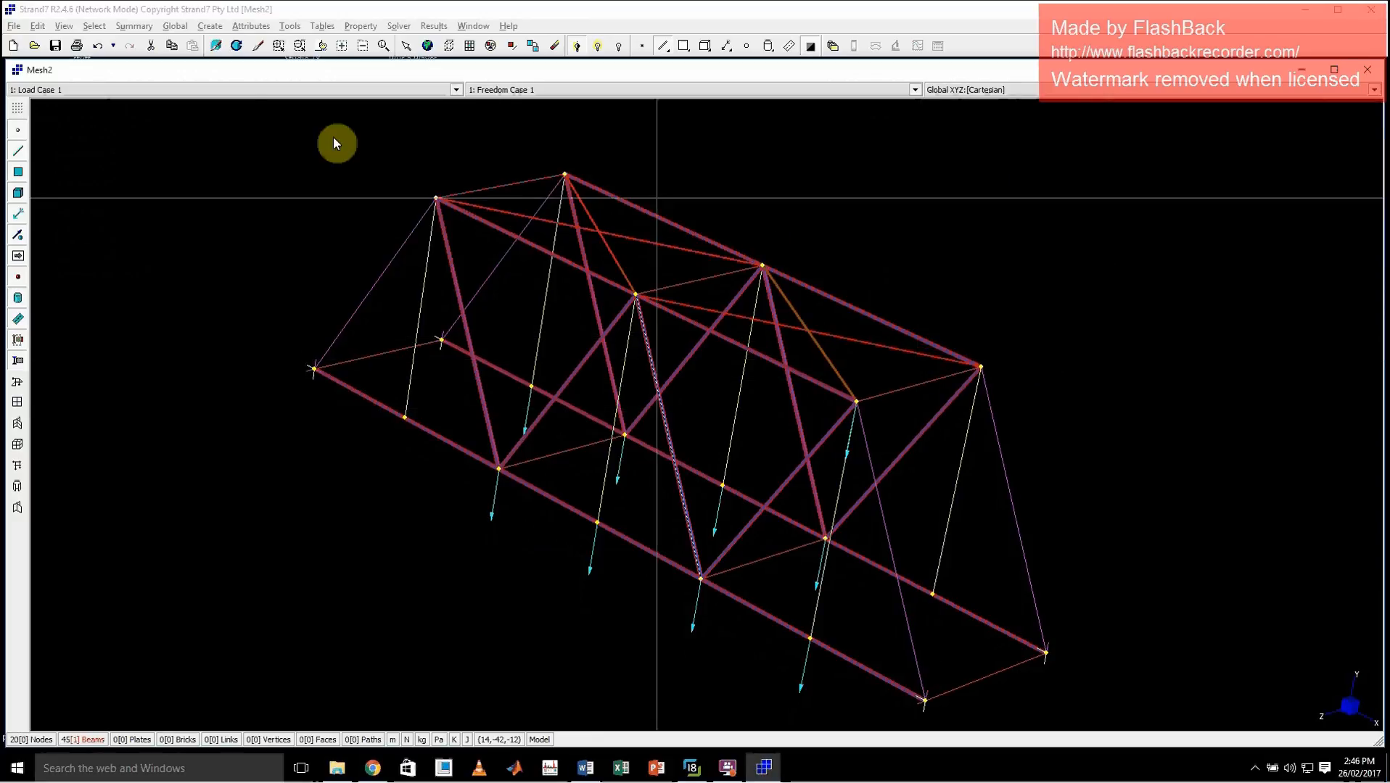
Examine the model summary's bill of materials for the grand total mass, volume and length of the bridge
click(132, 27)
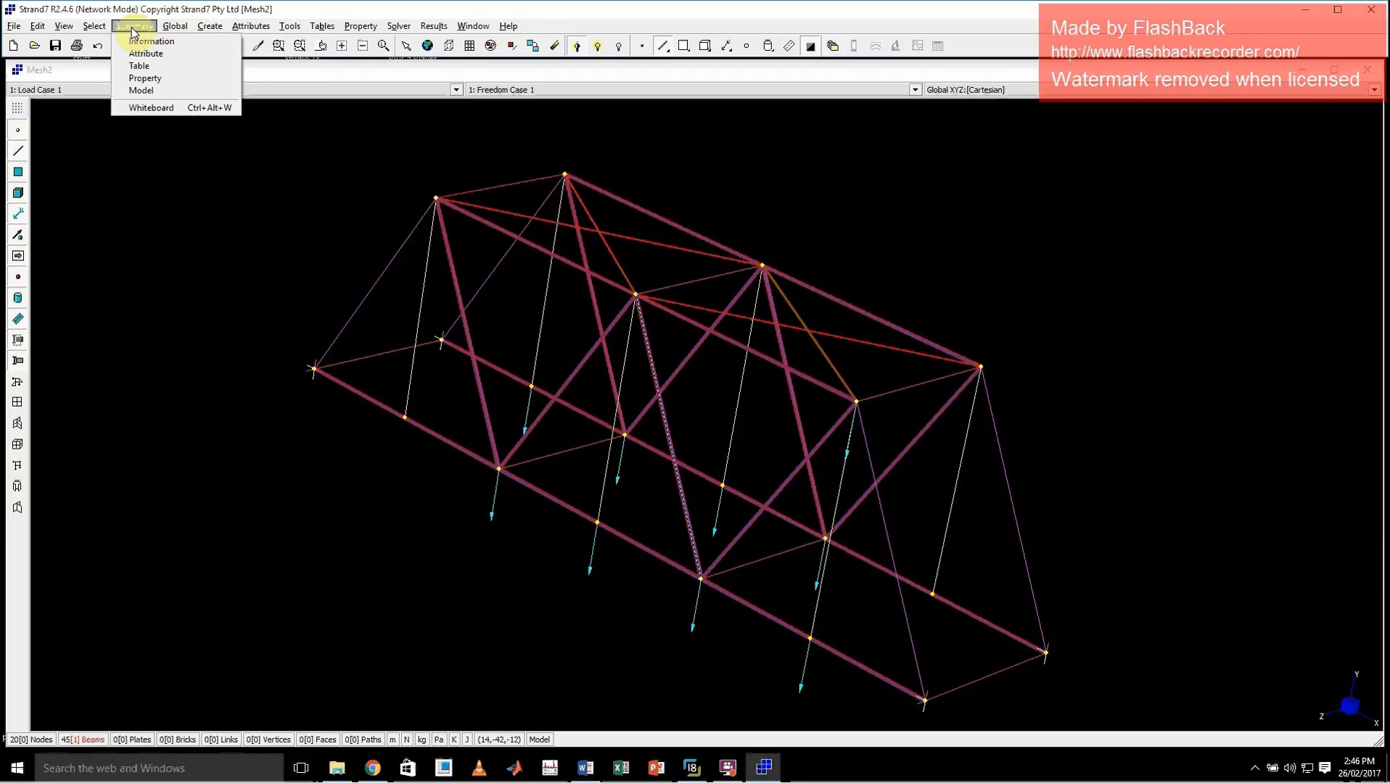
click(142, 91)
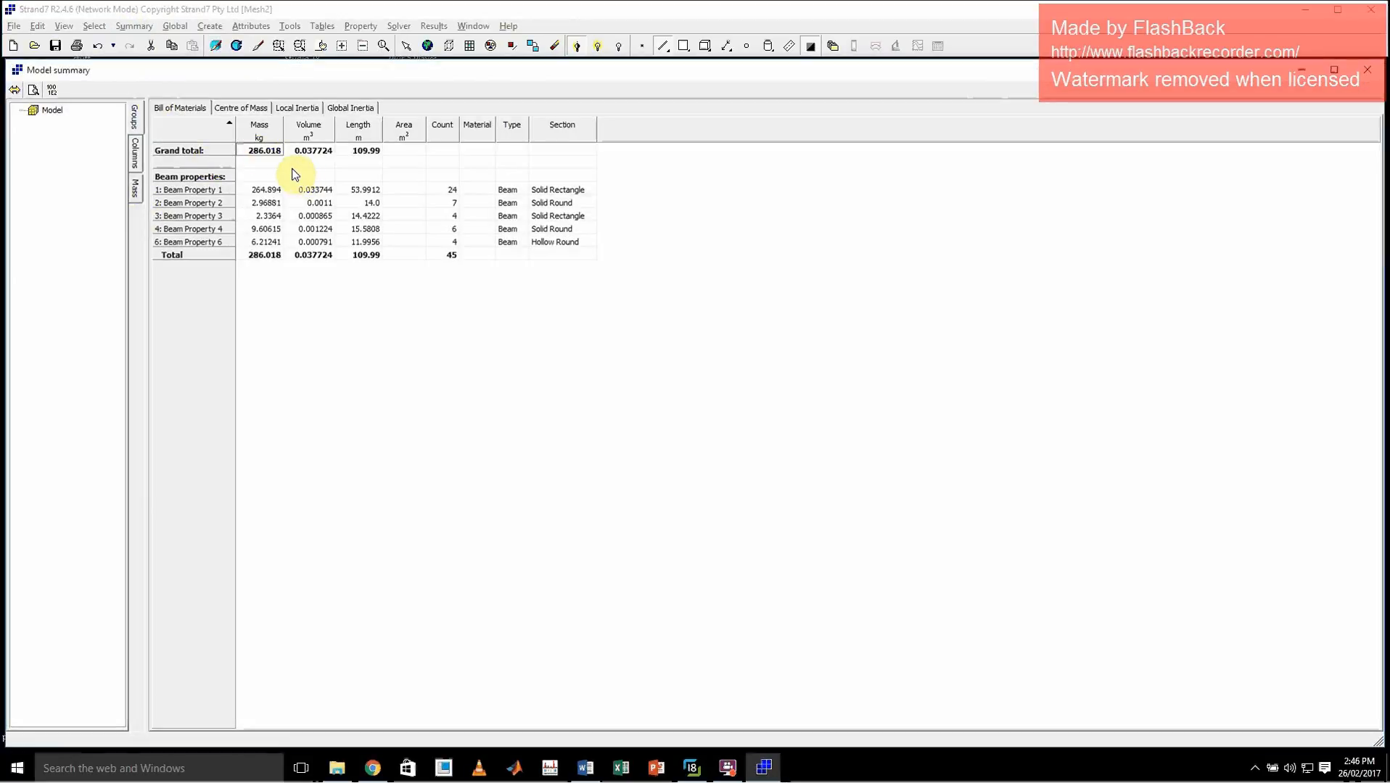
click(324, 152)
click(367, 149)
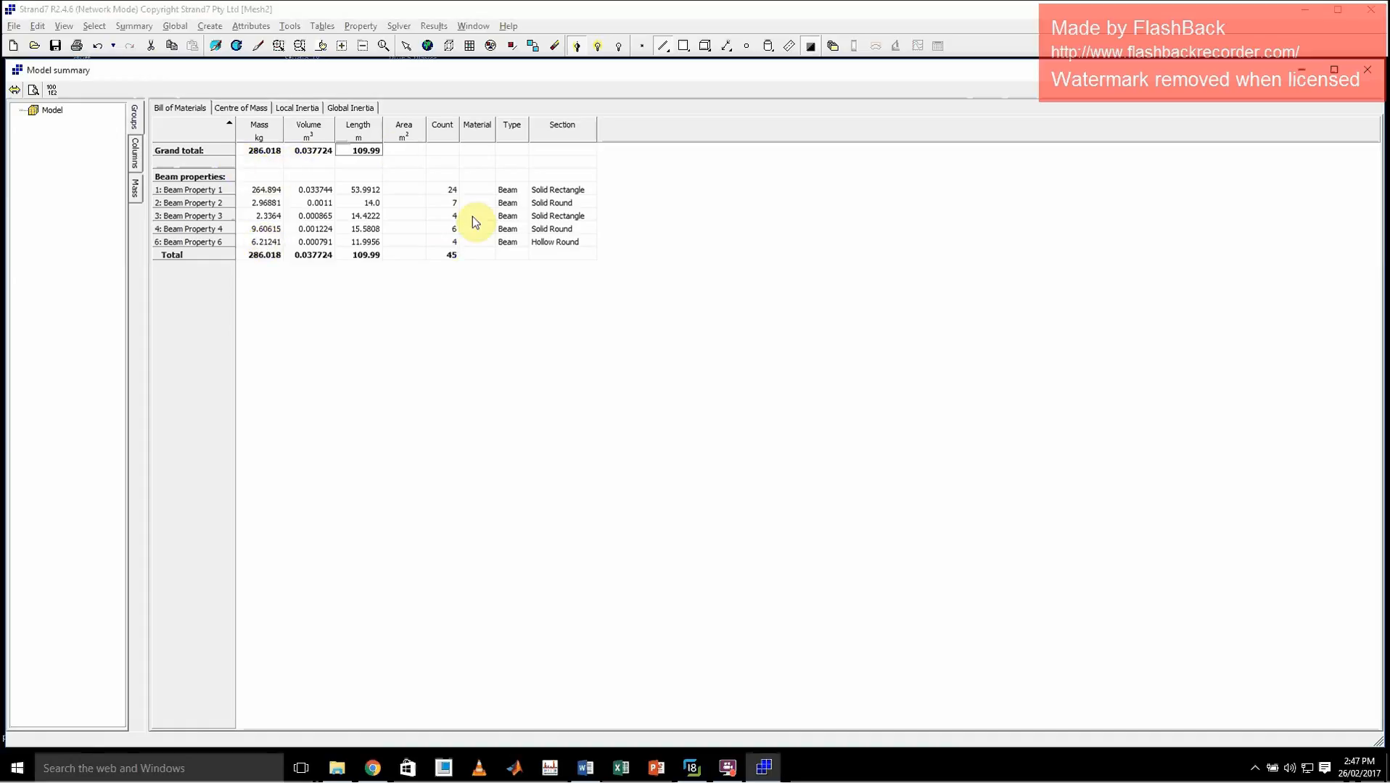
click(266, 153)
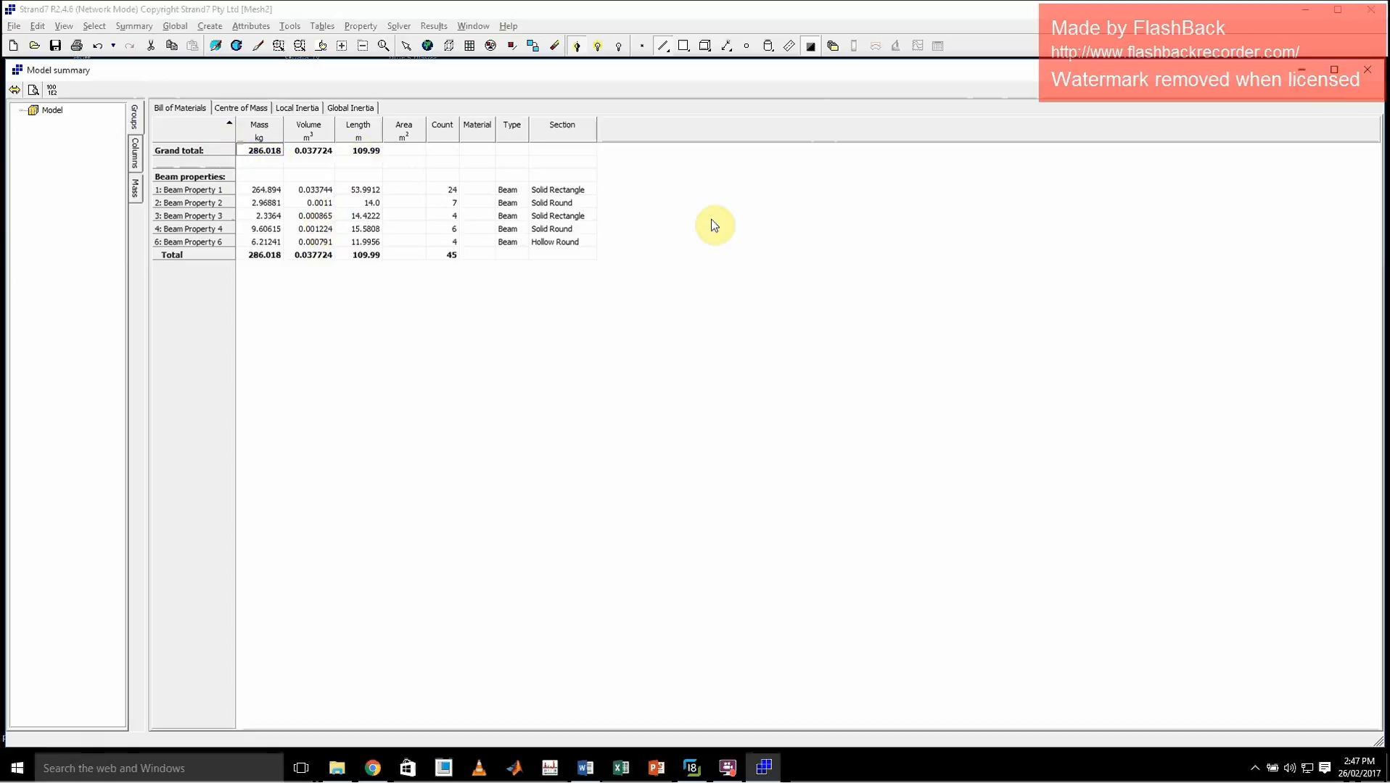
click(1366, 70)
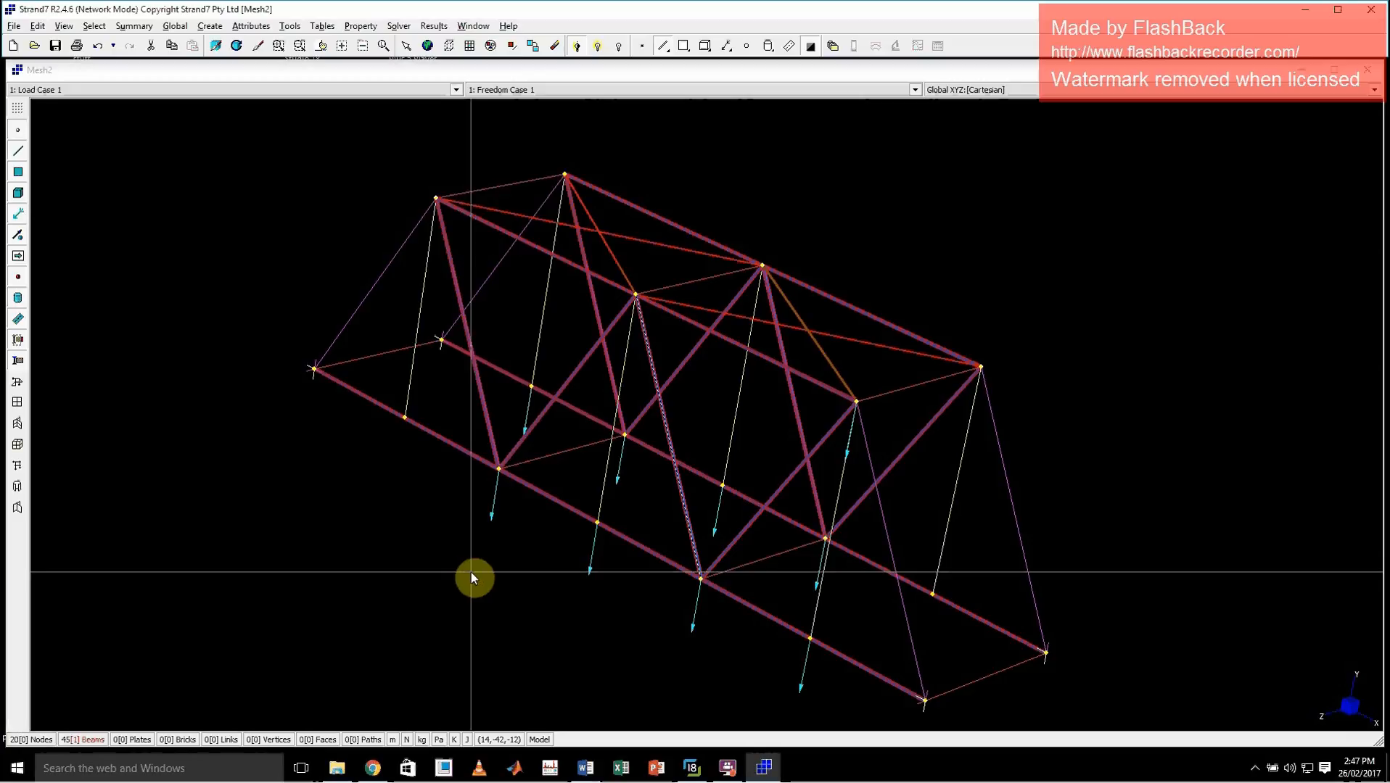
key(ctrl+r)
drag(885, 551, 944, 538)
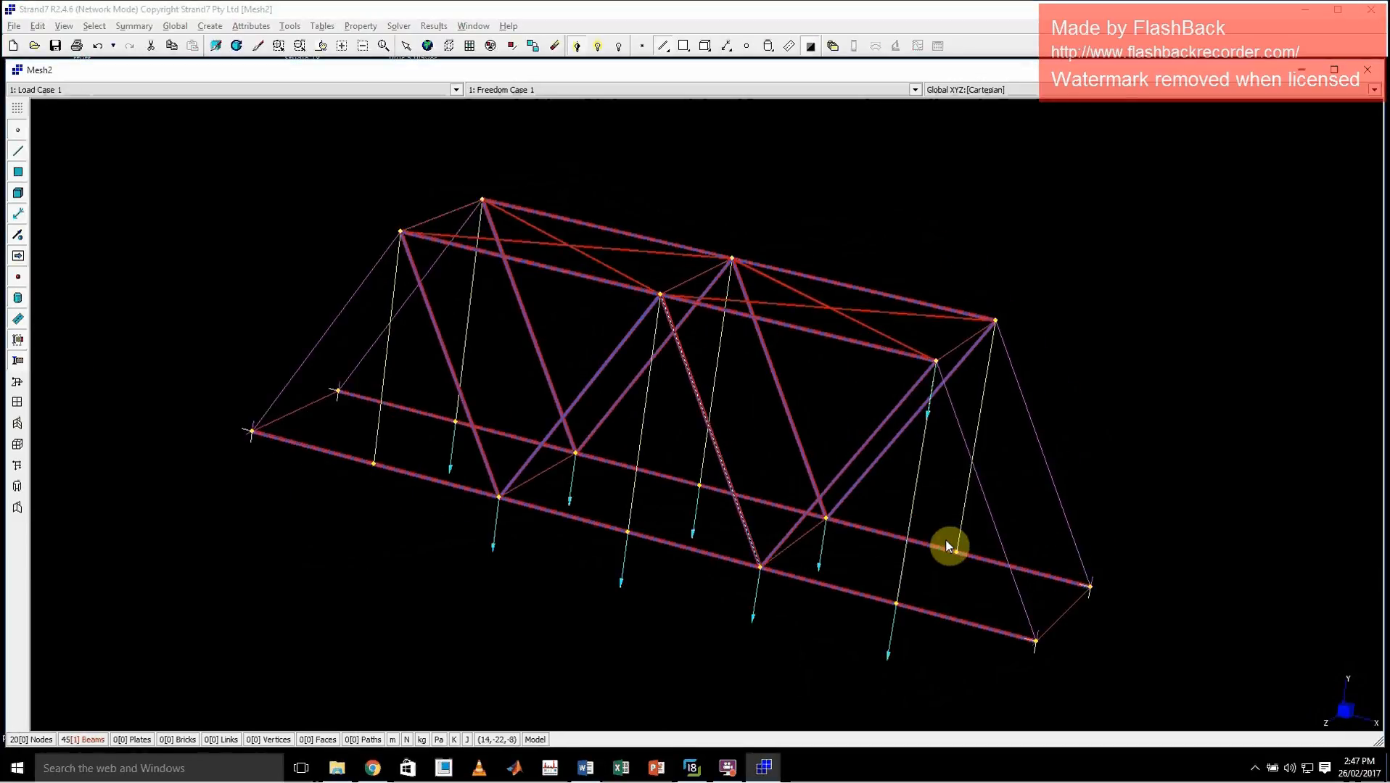